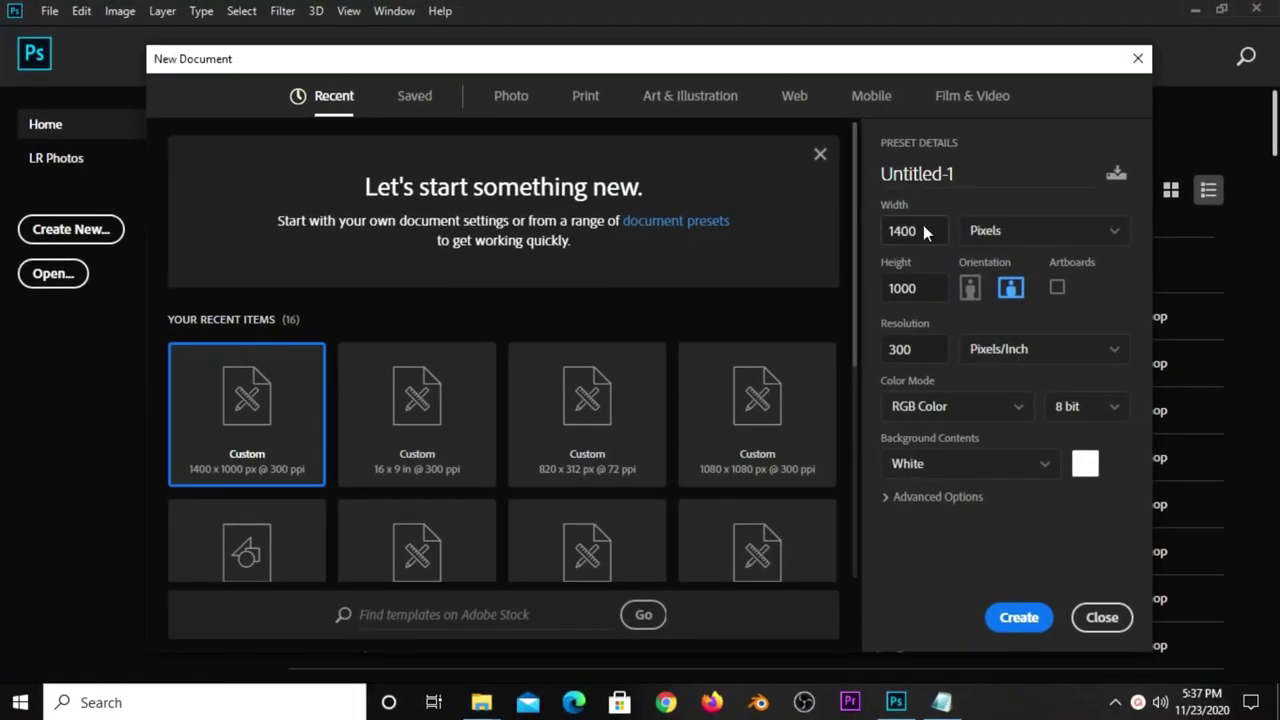
# Check that the new document width is 1400 pixels
pyautogui.click(923, 230)
# Create the blank 1400 × 1000 px, 300 ppi document
pyautogui.click(932, 292)
pyautogui.click(925, 350)
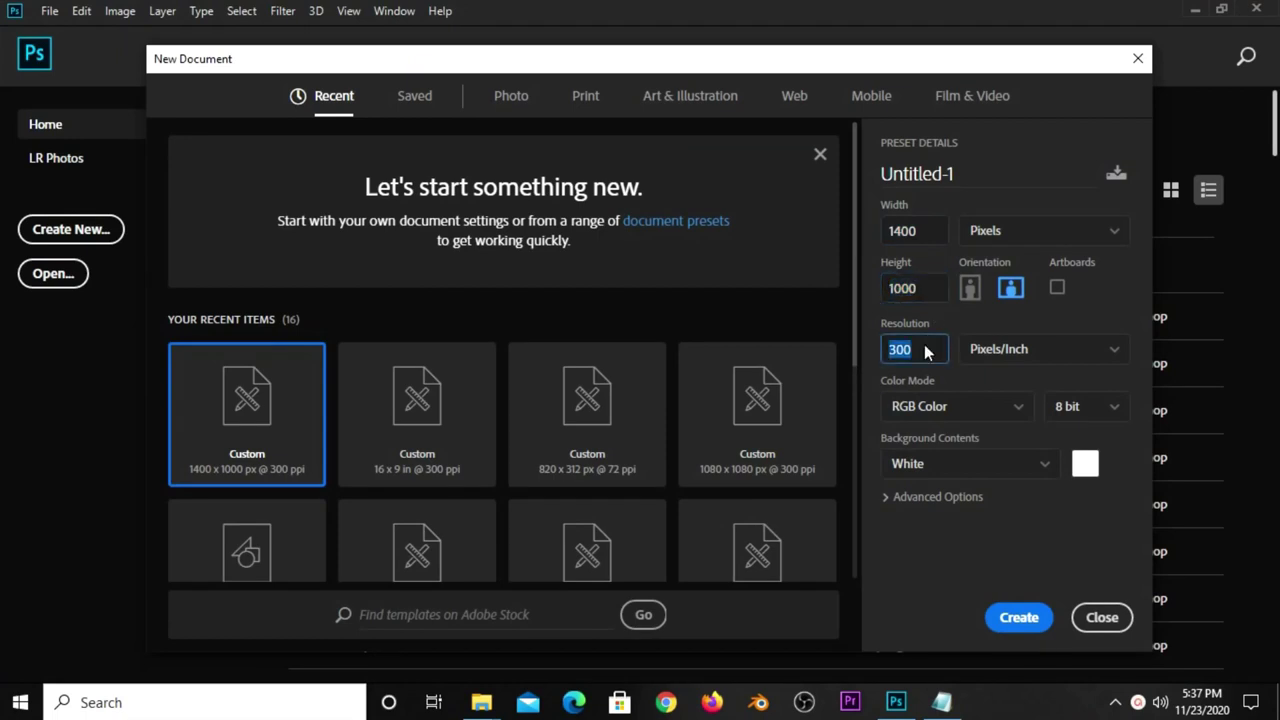
pyautogui.click(1019, 616)
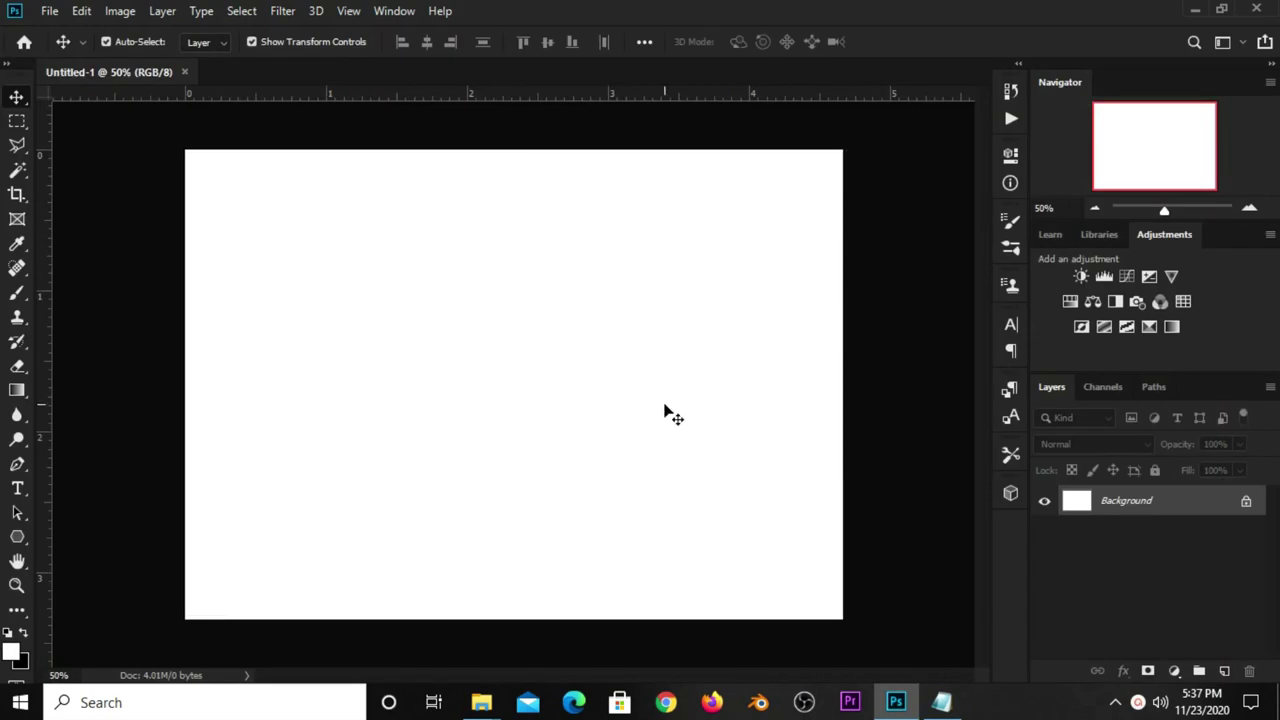
# Copy the colour code 58913e from the Notepad notes
pyautogui.click(941, 702)
pyautogui.doubleClick(685, 280)
pyautogui.hotkey('alt', 'Tab')
pyautogui.click(942, 702)
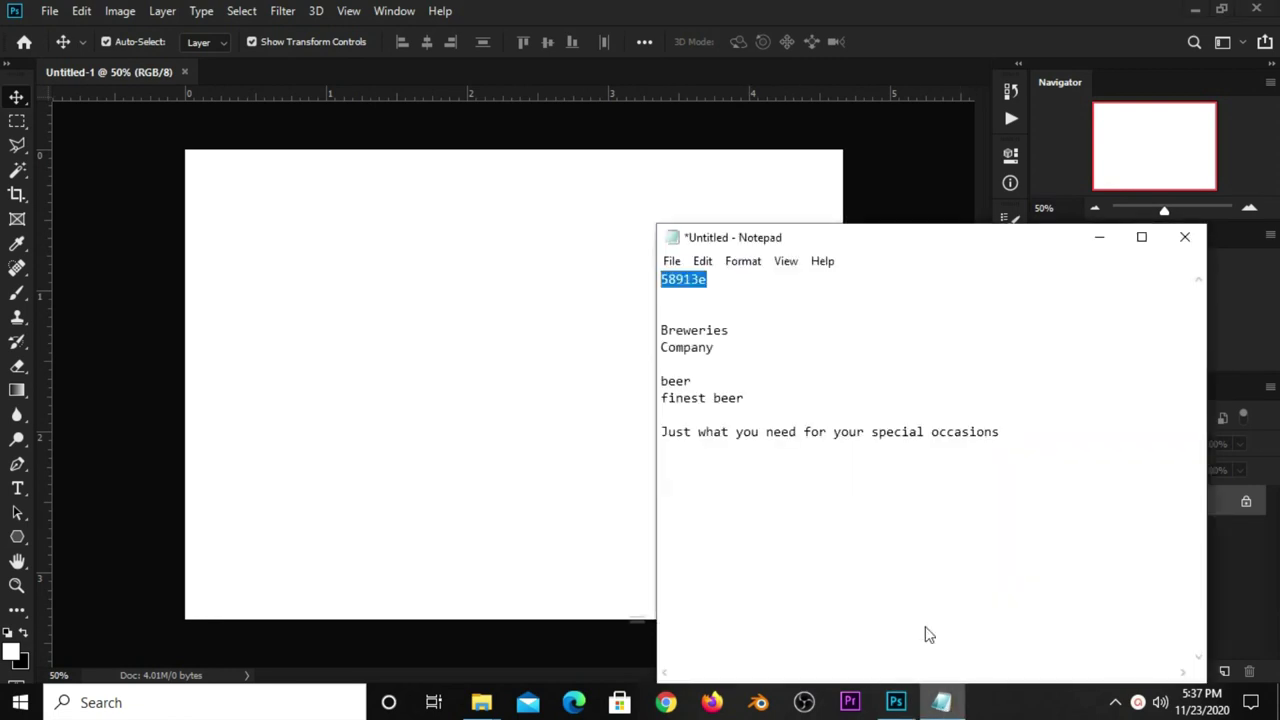
pyautogui.rightClick(685, 280)
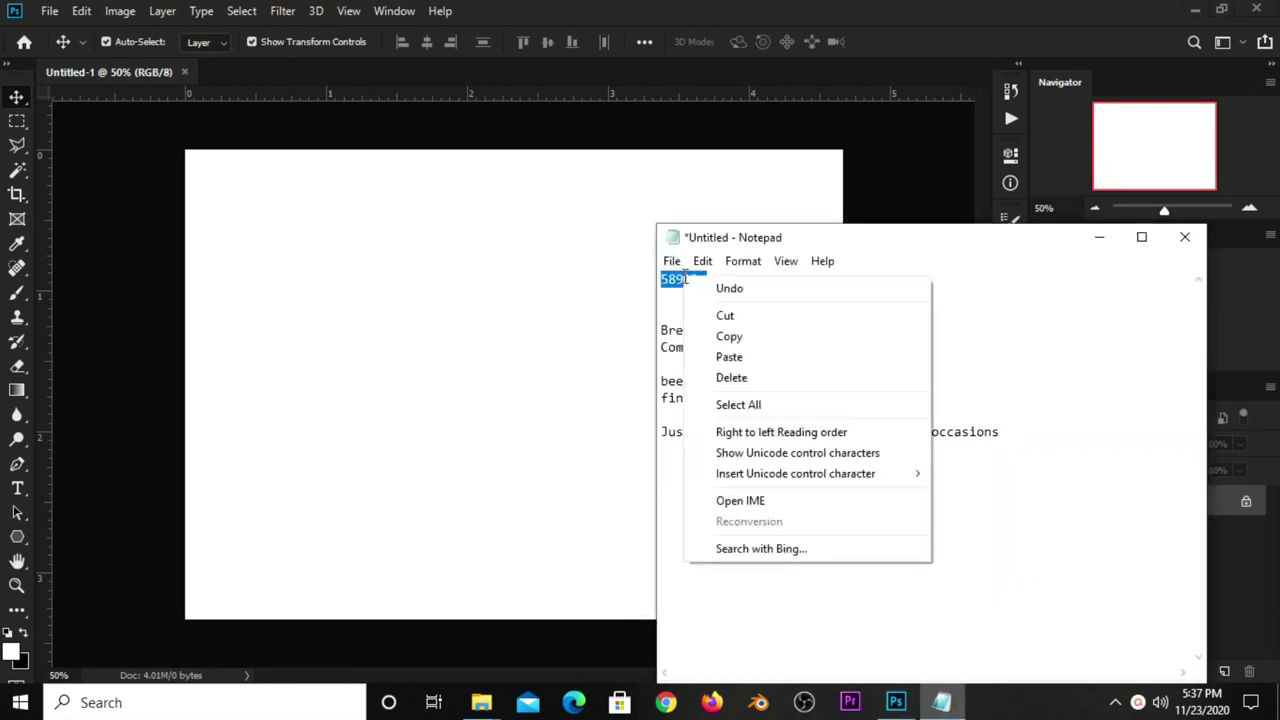
pyautogui.click(708, 334)
pyautogui.click(890, 13)
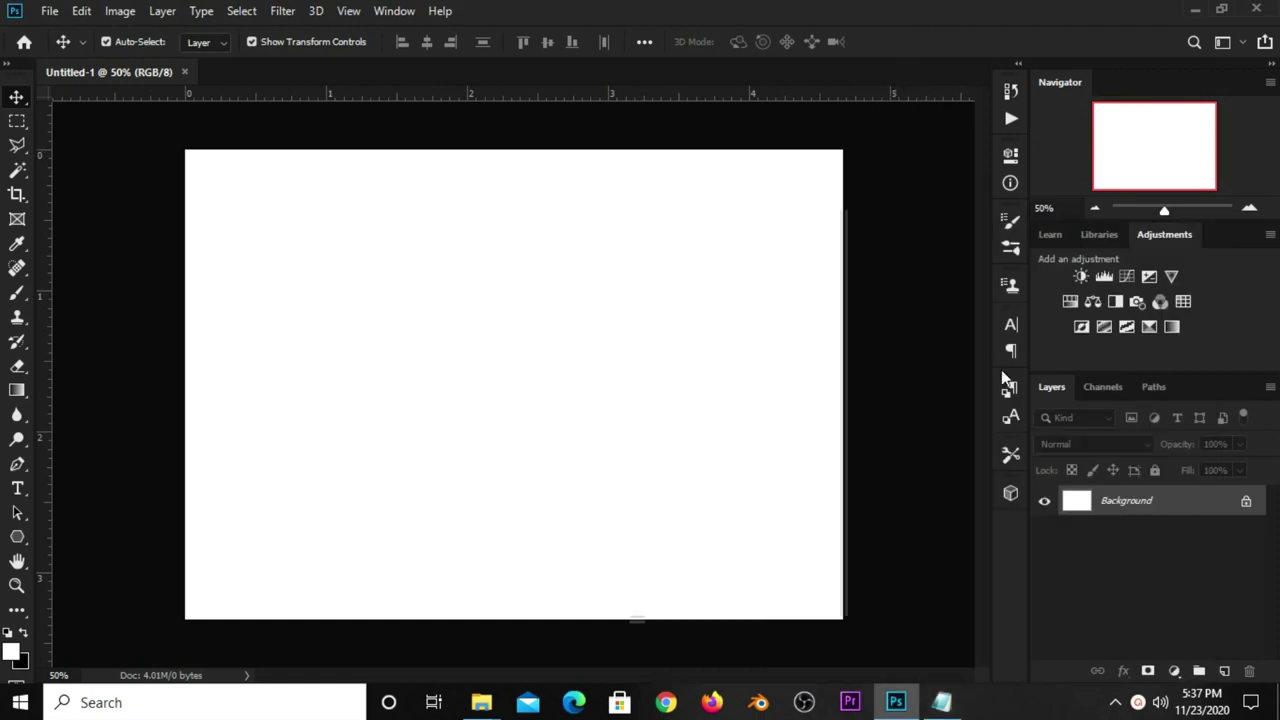
# Add a Solid Color fill layer using the pasted hex 58913e
pyautogui.click(1175, 670)
pyautogui.click(1159, 351)
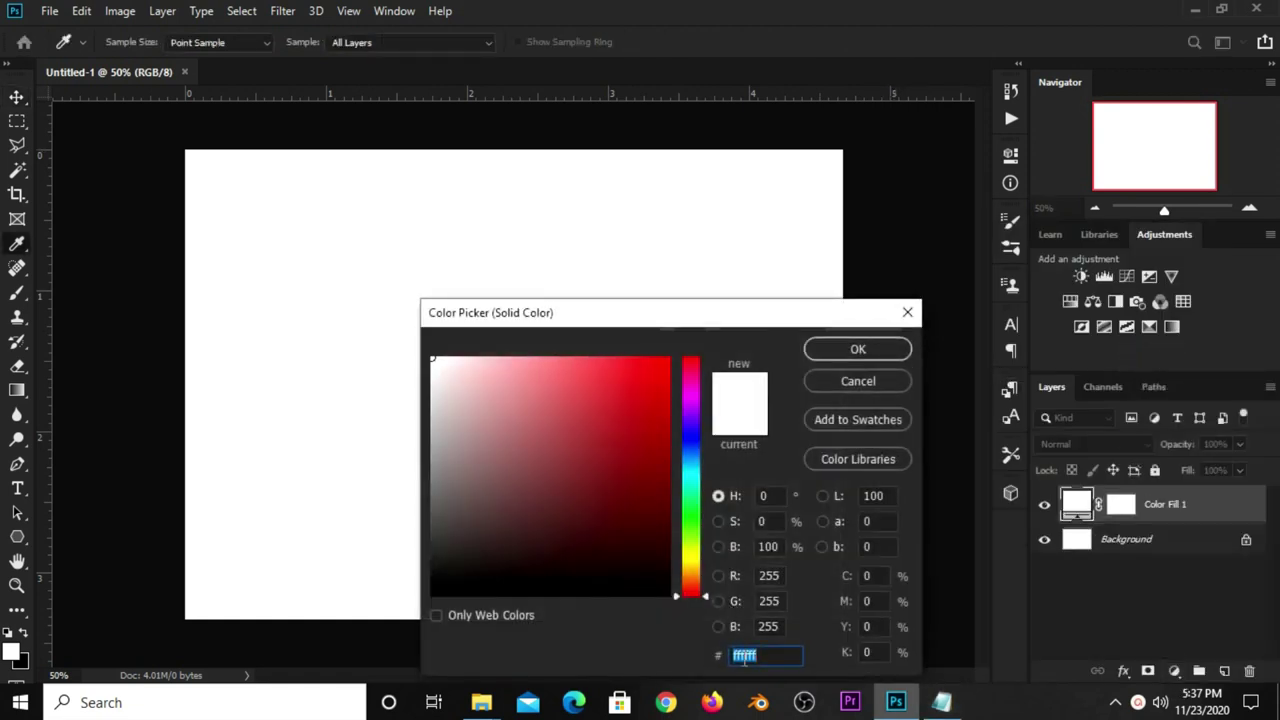
pyautogui.rightClick(744, 657)
pyautogui.click(788, 480)
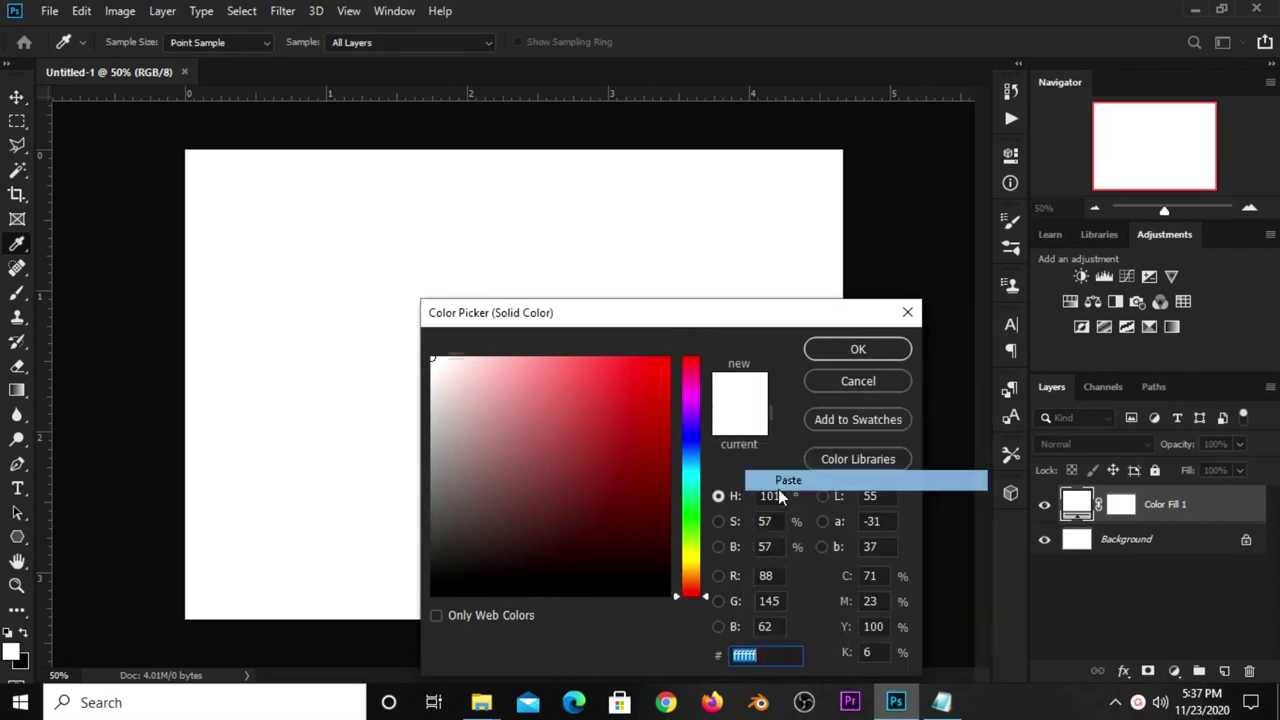
pyautogui.doubleClick(747, 656)
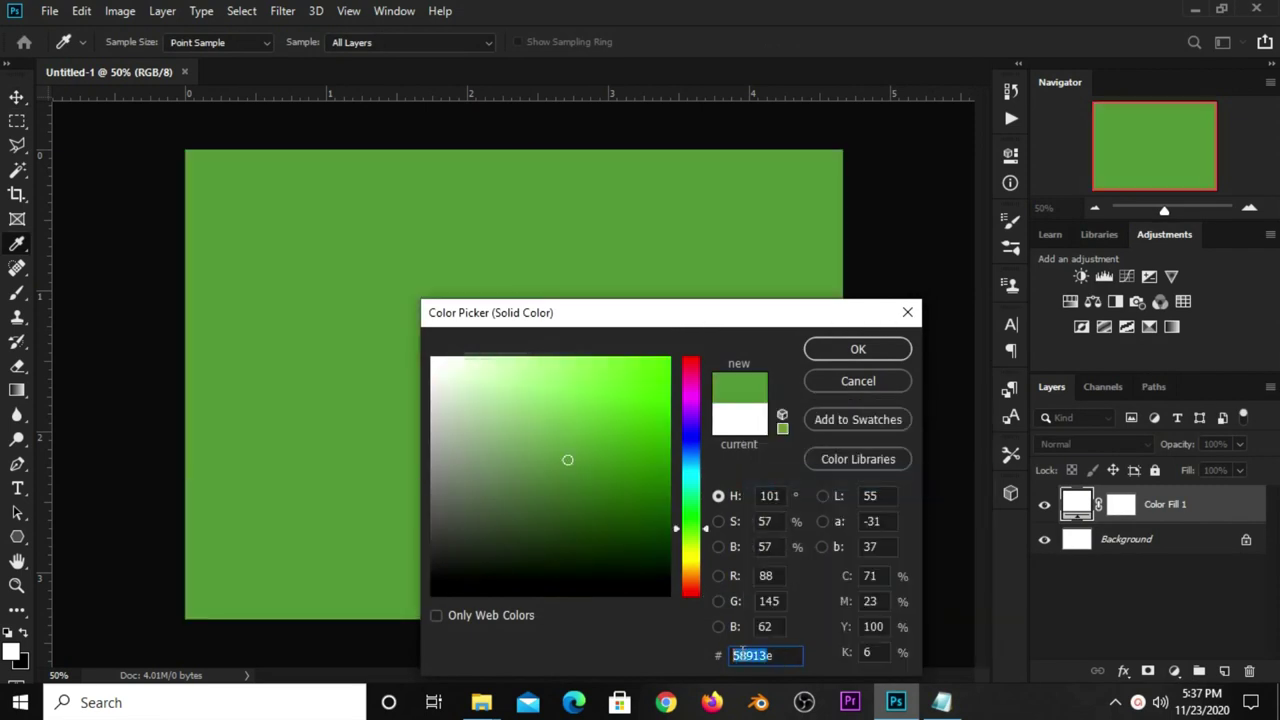
pyautogui.click(836, 356)
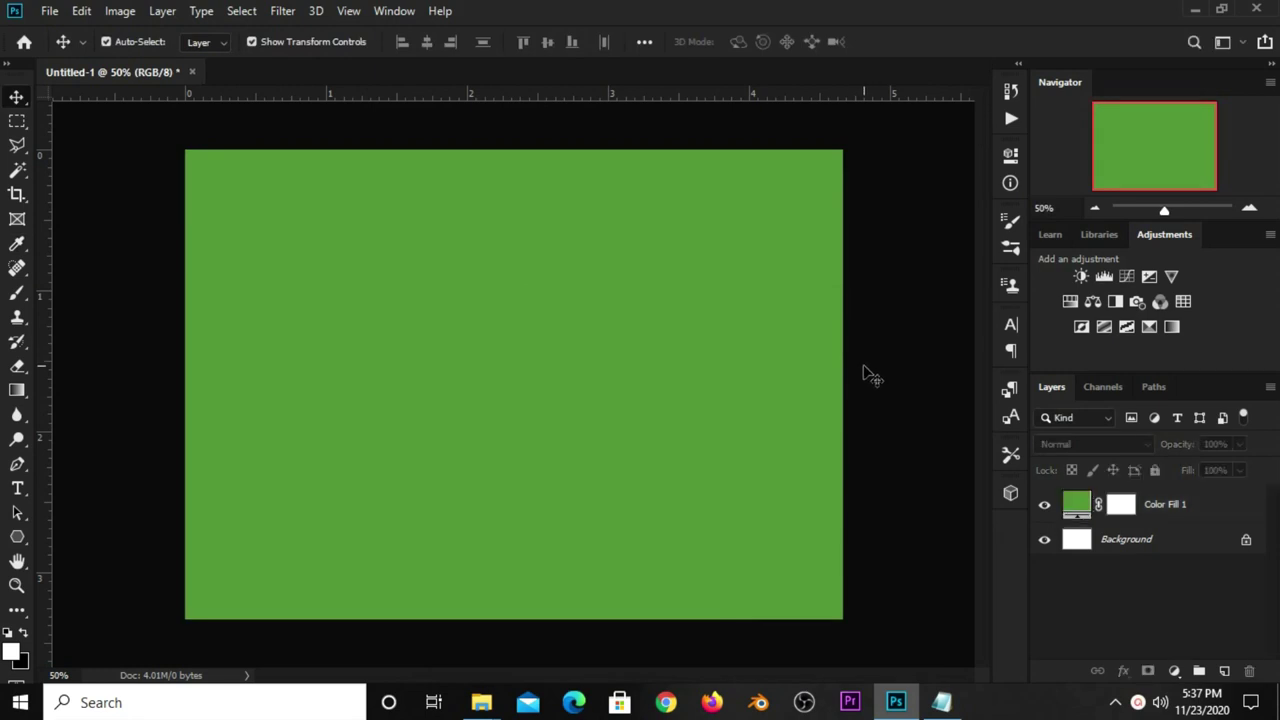
pyautogui.click(50, 12)
pyautogui.moveTo(86, 122)
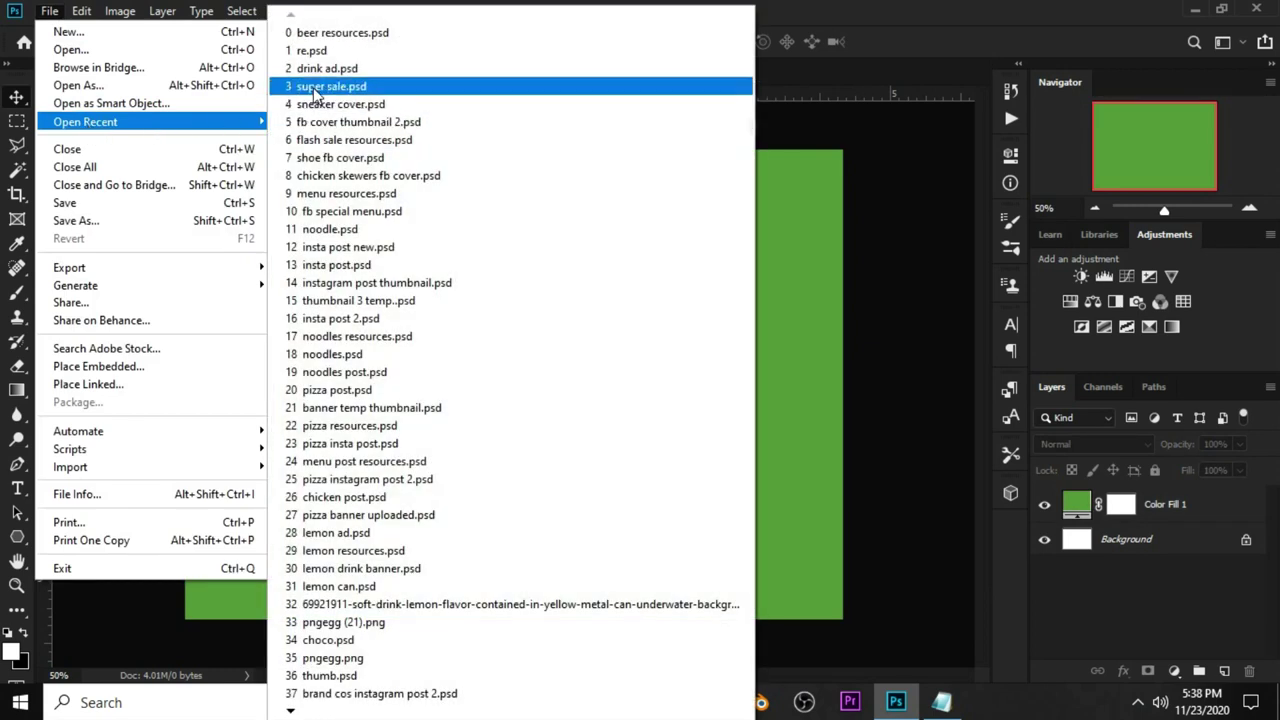
# In beer resources.psd, show and copy the ice-cubes-water layer
pyautogui.click(340, 32)
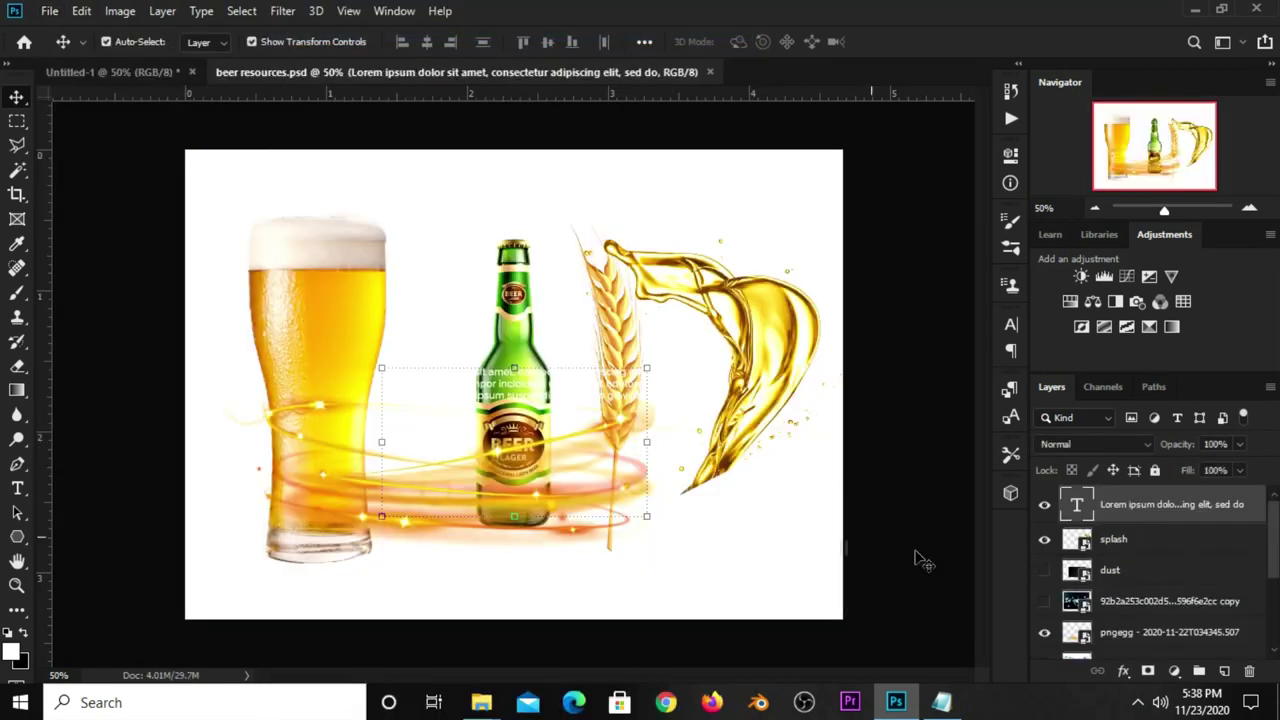
pyautogui.scroll(-4, 1086, 590)
pyautogui.scroll(-1, 1110, 584)
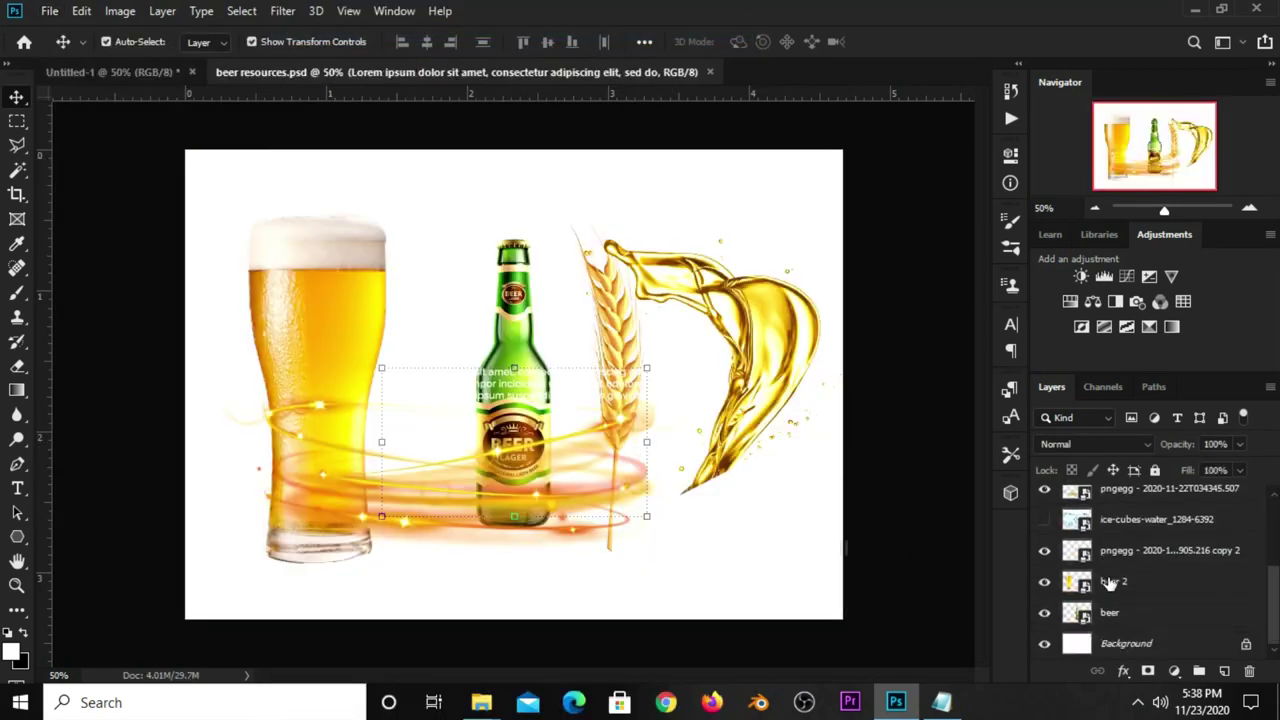
pyautogui.click(1042, 528)
pyautogui.click(690, 530)
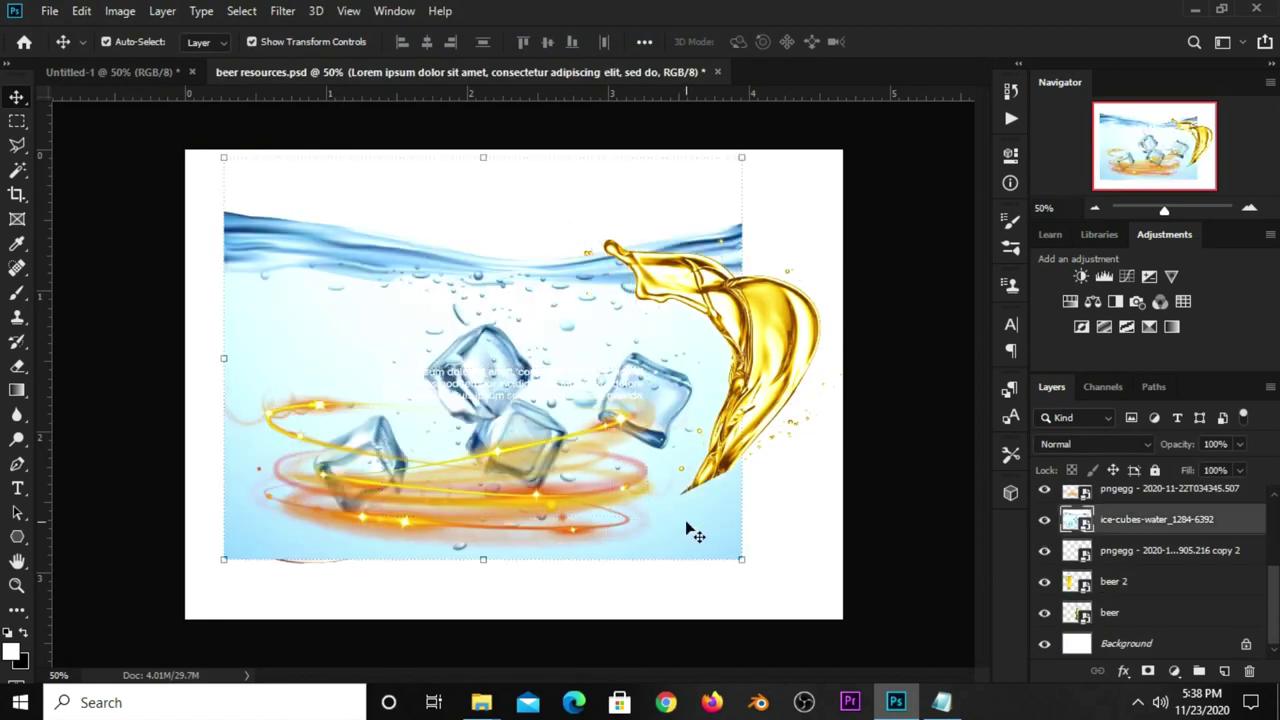
pyautogui.hotkey('ctrl', 'c')
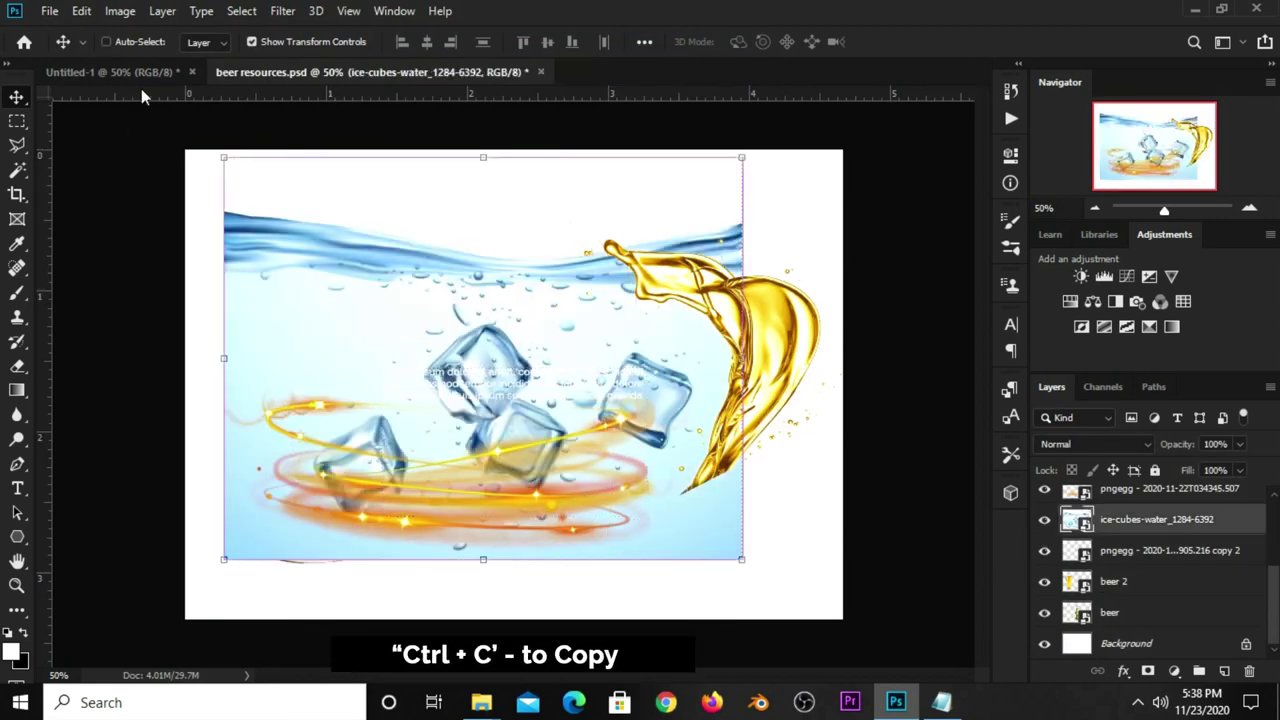
# Paste the ice-cubes image into Untitled-1 and shift it toward the lower right
pyautogui.click(150, 74)
pyautogui.hotkey('ctrl', 'v')
pyautogui.moveTo(453, 364)
pyautogui.mouseDown()
pyautogui.moveTo(561, 398)
pyautogui.moveTo(561, 411)
pyautogui.mouseUp()
# Set the ice-cubes layer to Overlay blending at 20% opacity
pyautogui.click(1068, 444)
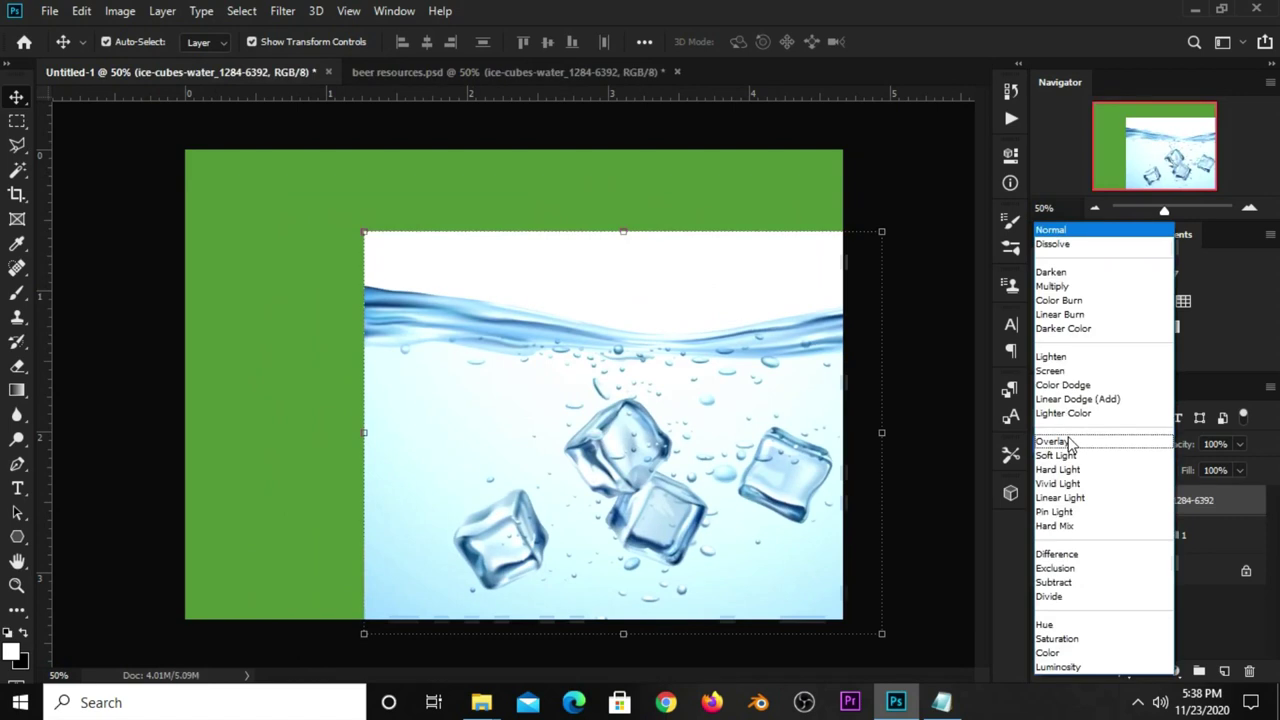
pyautogui.click(1068, 444)
pyautogui.click(1239, 444)
pyautogui.moveTo(1175, 463); pyautogui.dragTo(1170, 464)
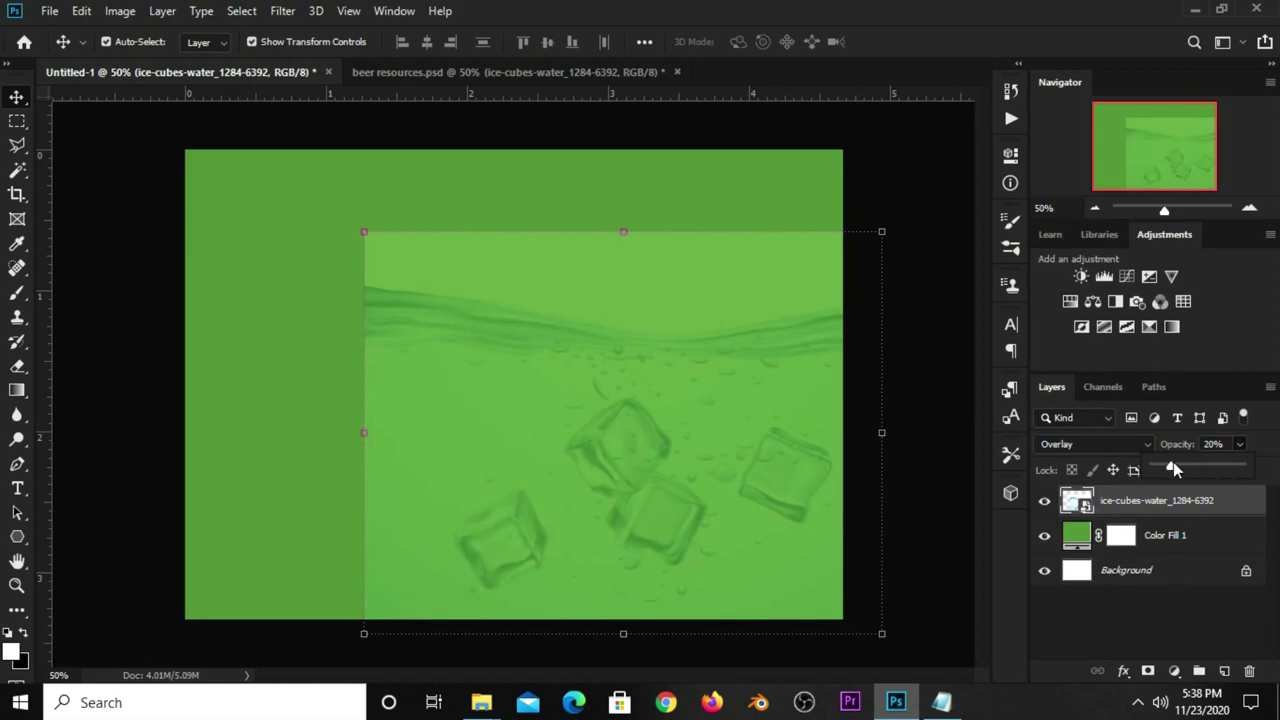
# Confirm the ice-cubes transform and add a layer mask to it
pyautogui.hotkey('ctrl', 't')
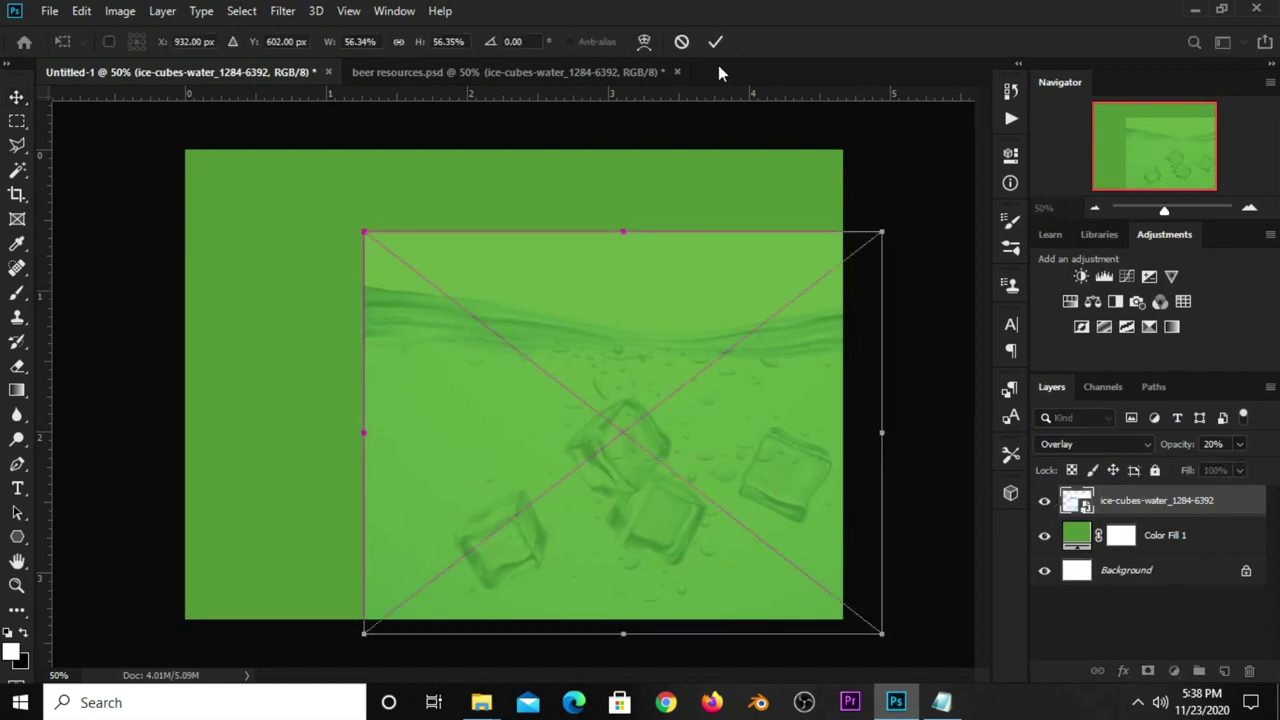
pyautogui.click(716, 44)
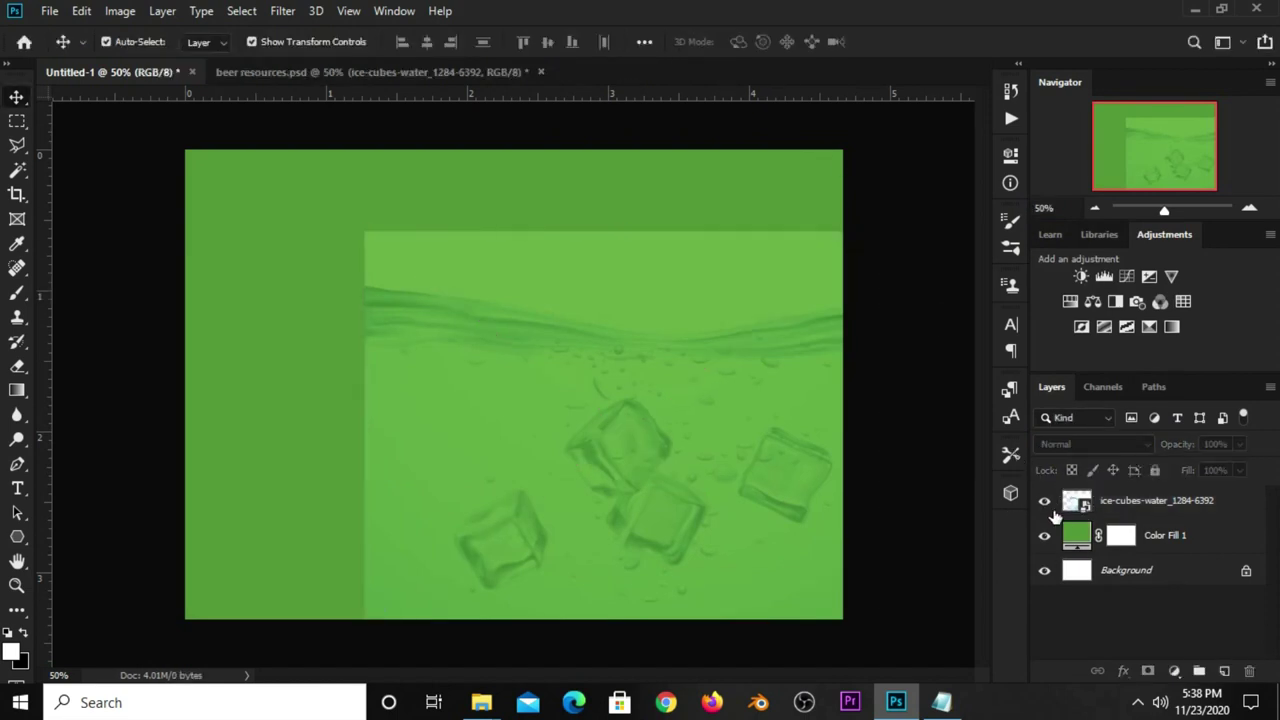
pyautogui.click(1045, 505)
pyautogui.click(1045, 505)
pyautogui.click(1120, 510)
pyautogui.click(1146, 672)
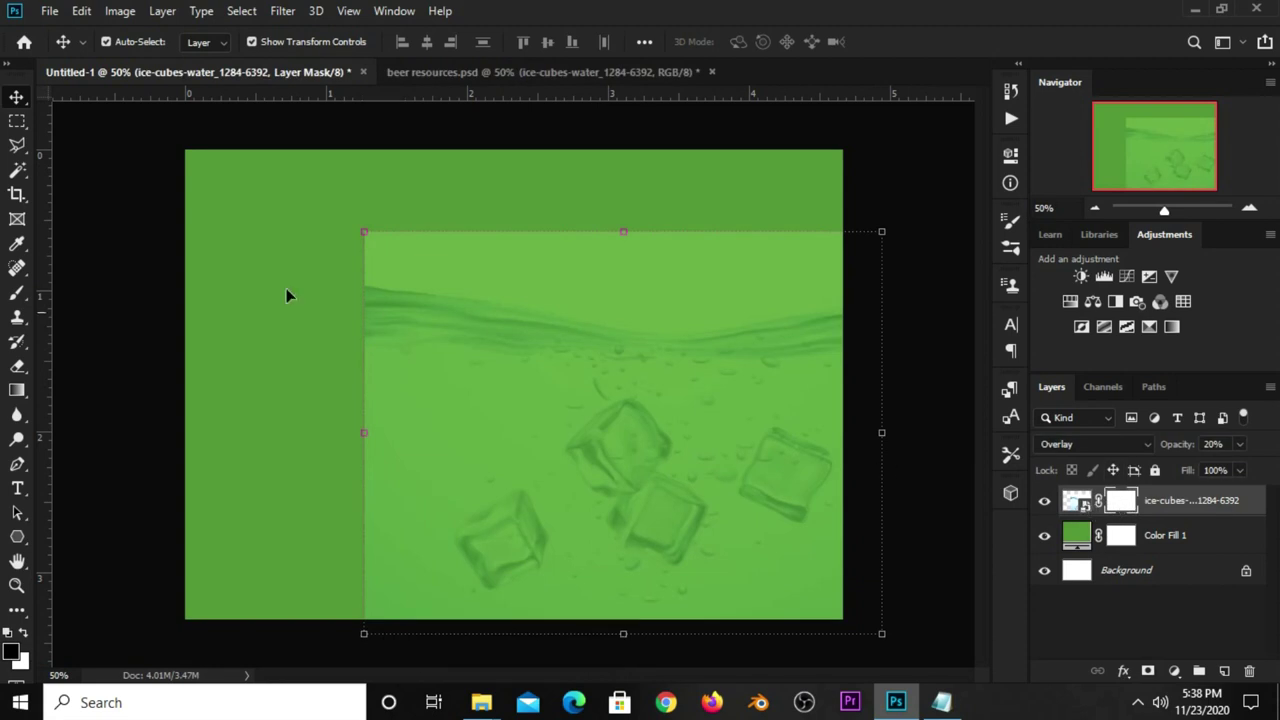
# Mask out the top of the ice-cubes image with a soft round brush at 100% opacity
pyautogui.click(17, 291)
pyautogui.click(111, 289)
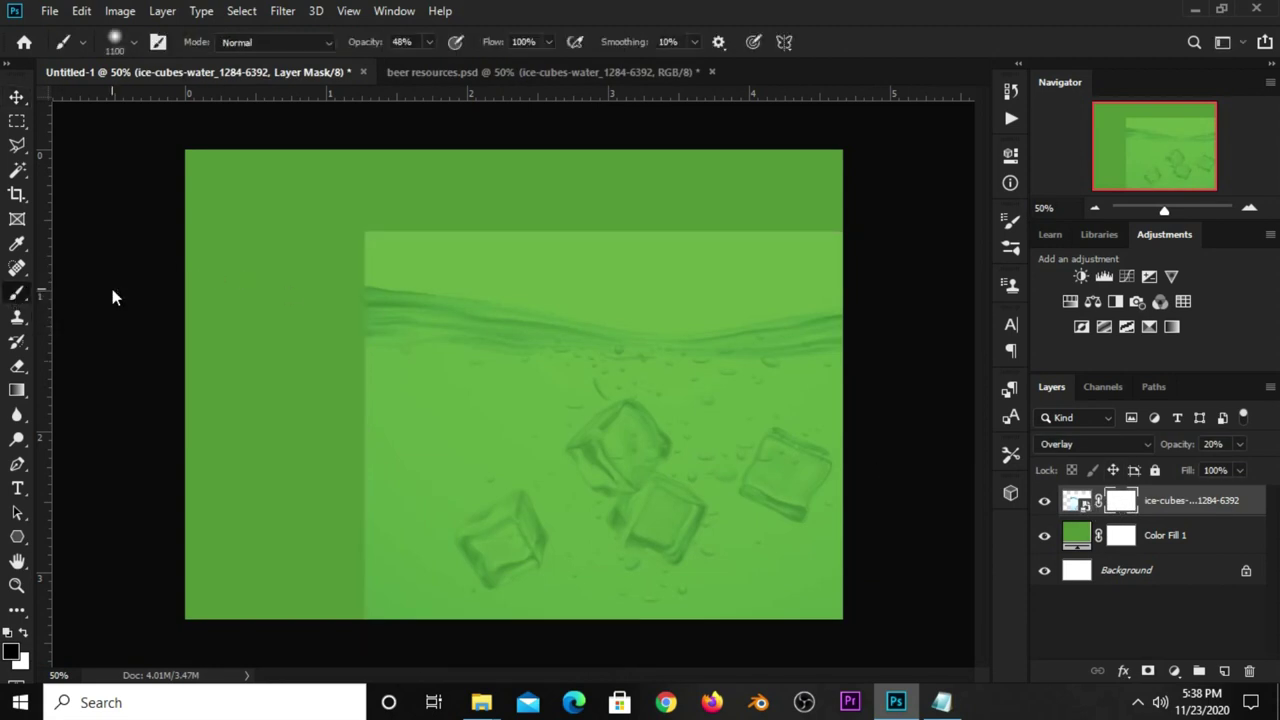
pyautogui.moveTo(429, 42); pyautogui.dragTo(560, 74)
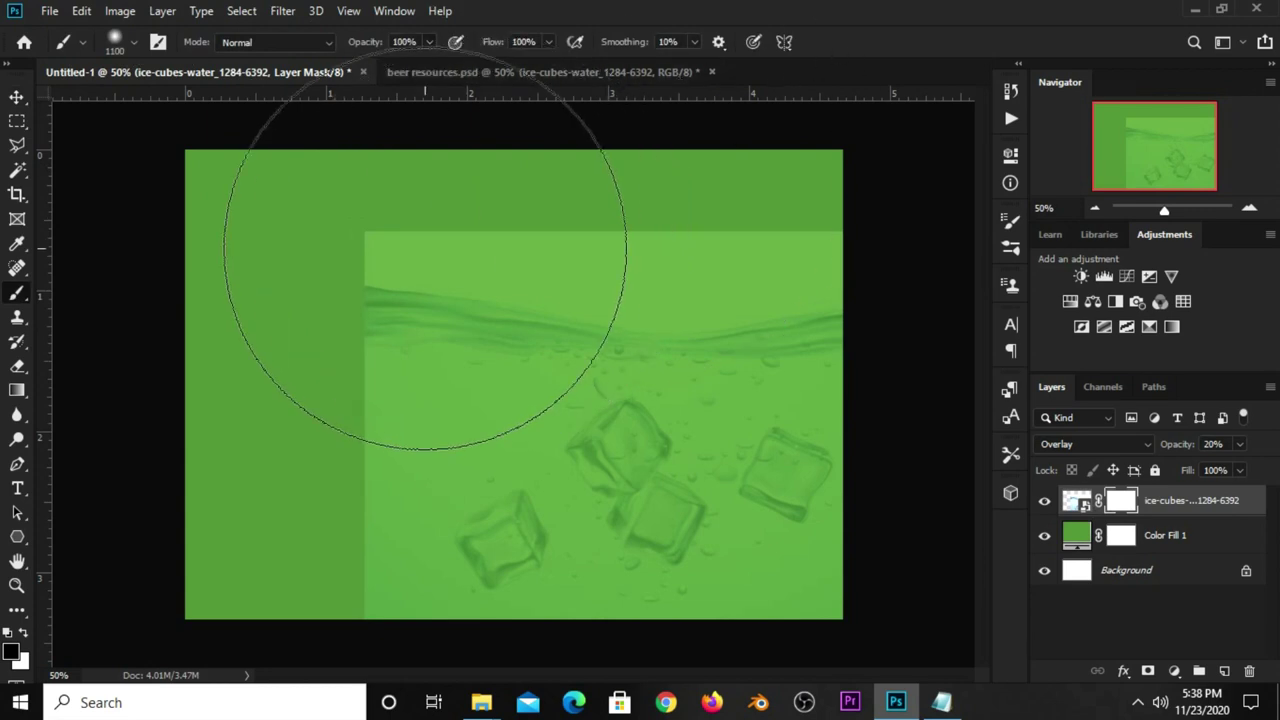
pyautogui.click(411, 245)
pyautogui.press('[')
pyautogui.press('[')
pyautogui.press('[')
pyautogui.moveTo(391, 234); pyautogui.dragTo(651, 234)
pyautogui.moveTo(429, 243); pyautogui.dragTo(371, 314)
# Fade the lower-left seam, right corners and water around the ice cubes on the mask
pyautogui.press('[')
pyautogui.press('[')
pyautogui.press('[')
pyautogui.moveTo(349, 365); pyautogui.dragTo(366, 571)
pyautogui.moveTo(763, 309)
pyautogui.mouseDown()
pyautogui.moveTo(766, 543)
pyautogui.moveTo(797, 572)
pyautogui.moveTo(614, 600)
pyautogui.moveTo(574, 569)
pyautogui.mouseUp()
pyautogui.press('[')
pyautogui.press('[')
pyautogui.press('[')
pyautogui.press('[')
pyautogui.press('[')
pyautogui.press('[')
pyautogui.press('[')
pyautogui.press('[')
pyautogui.moveTo(574, 515); pyautogui.dragTo(594, 551)
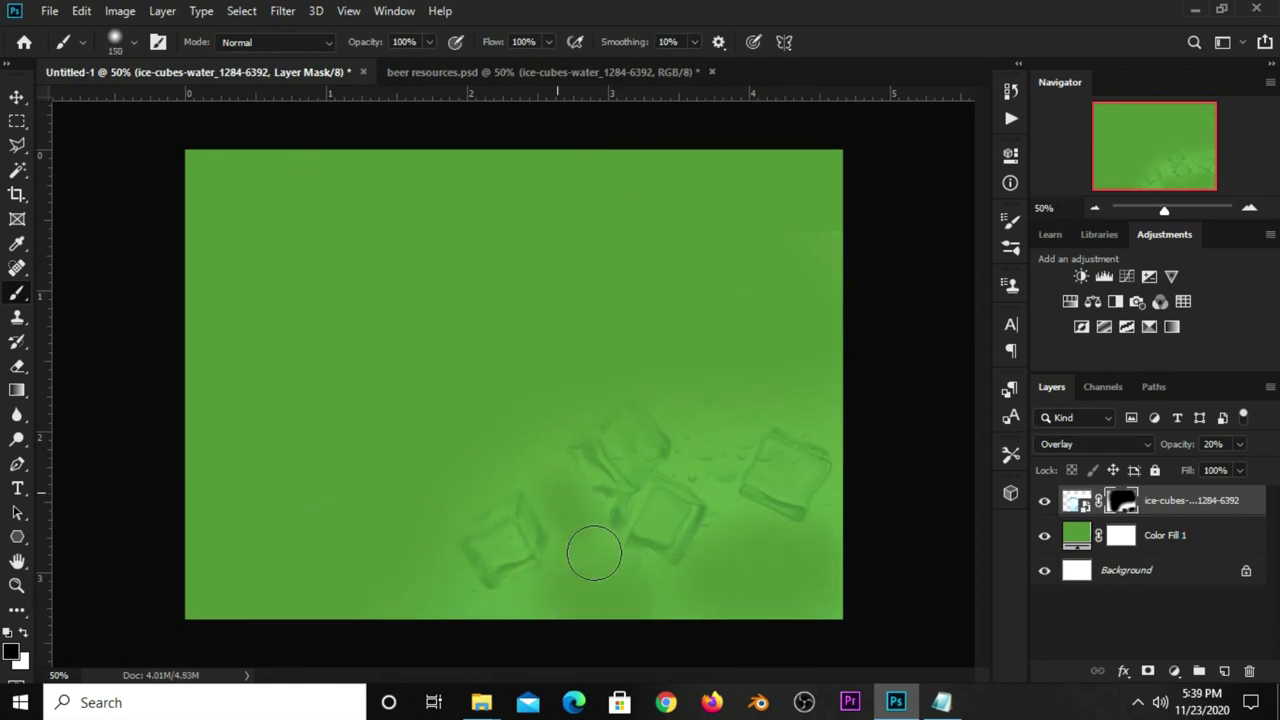
pyautogui.moveTo(721, 477)
pyautogui.mouseDown()
pyautogui.moveTo(709, 426)
pyautogui.moveTo(730, 530)
pyautogui.moveTo(829, 480)
pyautogui.moveTo(834, 434)
pyautogui.moveTo(669, 414)
pyautogui.mouseUp()
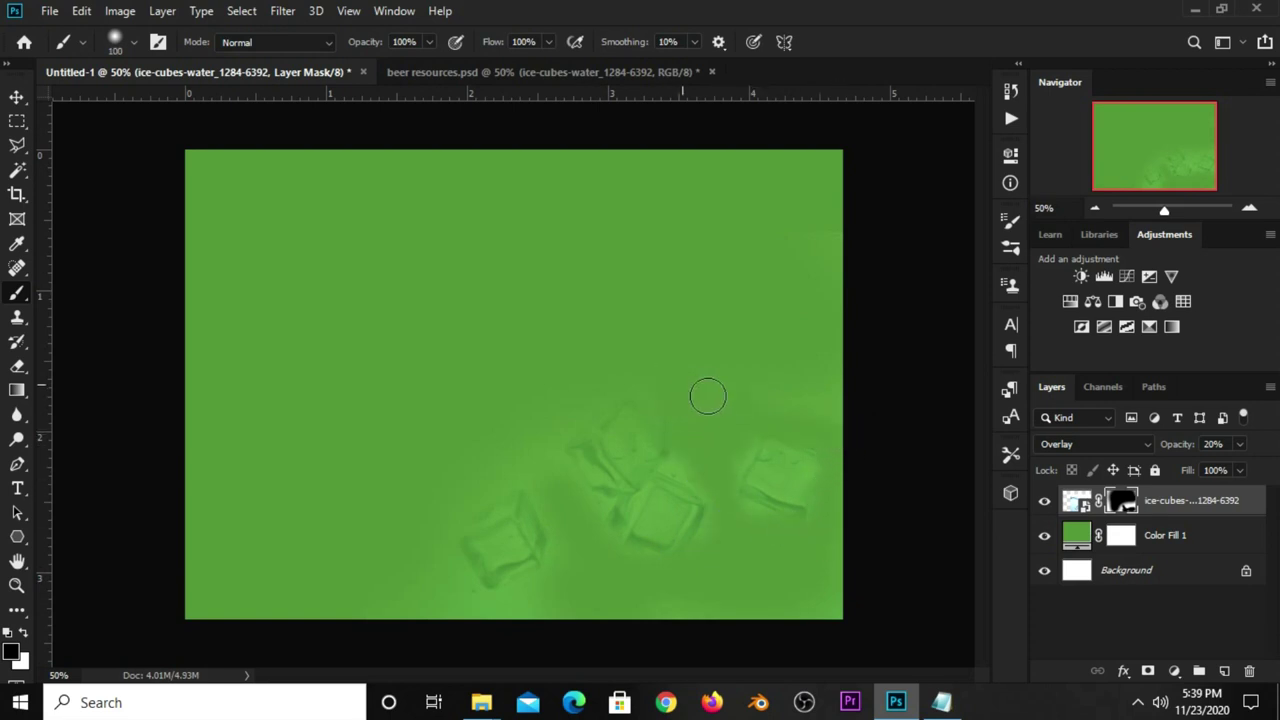
pyautogui.moveTo(737, 481)
pyautogui.mouseDown()
pyautogui.moveTo(766, 520)
pyautogui.moveTo(805, 528)
pyautogui.mouseUp()
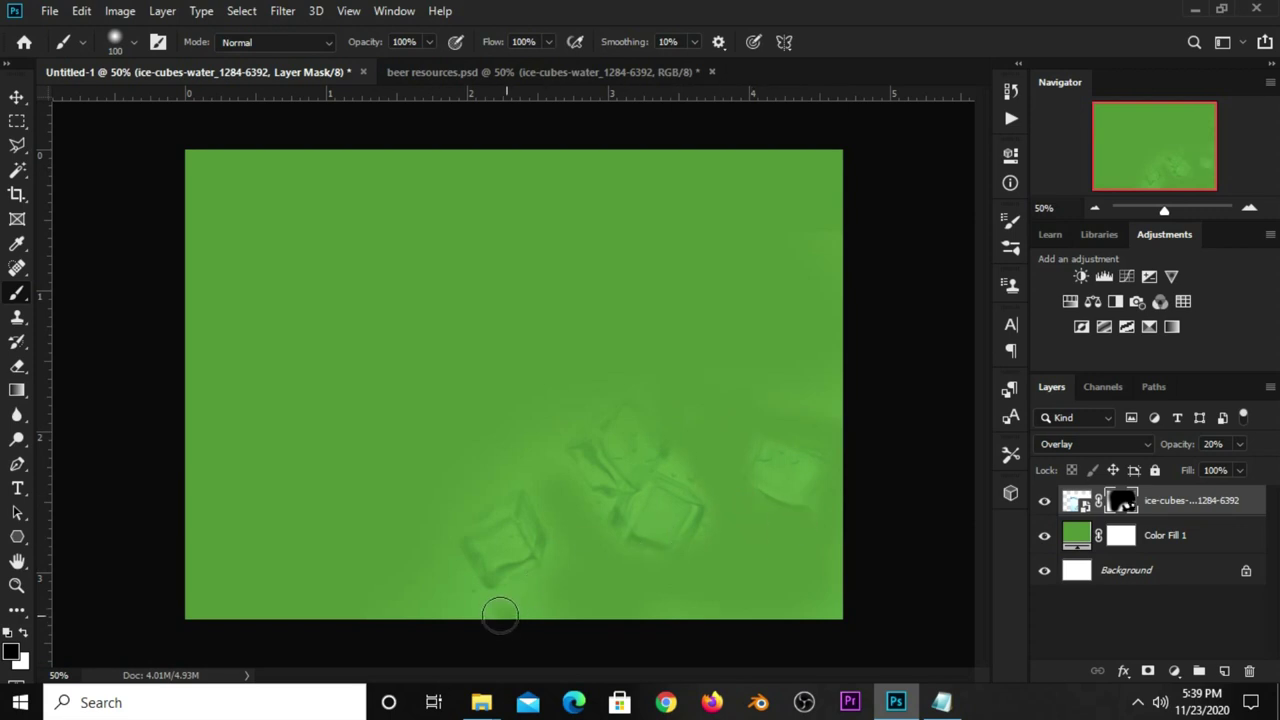
pyautogui.moveTo(511, 449)
pyautogui.mouseDown()
pyautogui.moveTo(463, 494)
pyautogui.moveTo(459, 551)
pyautogui.mouseUp()
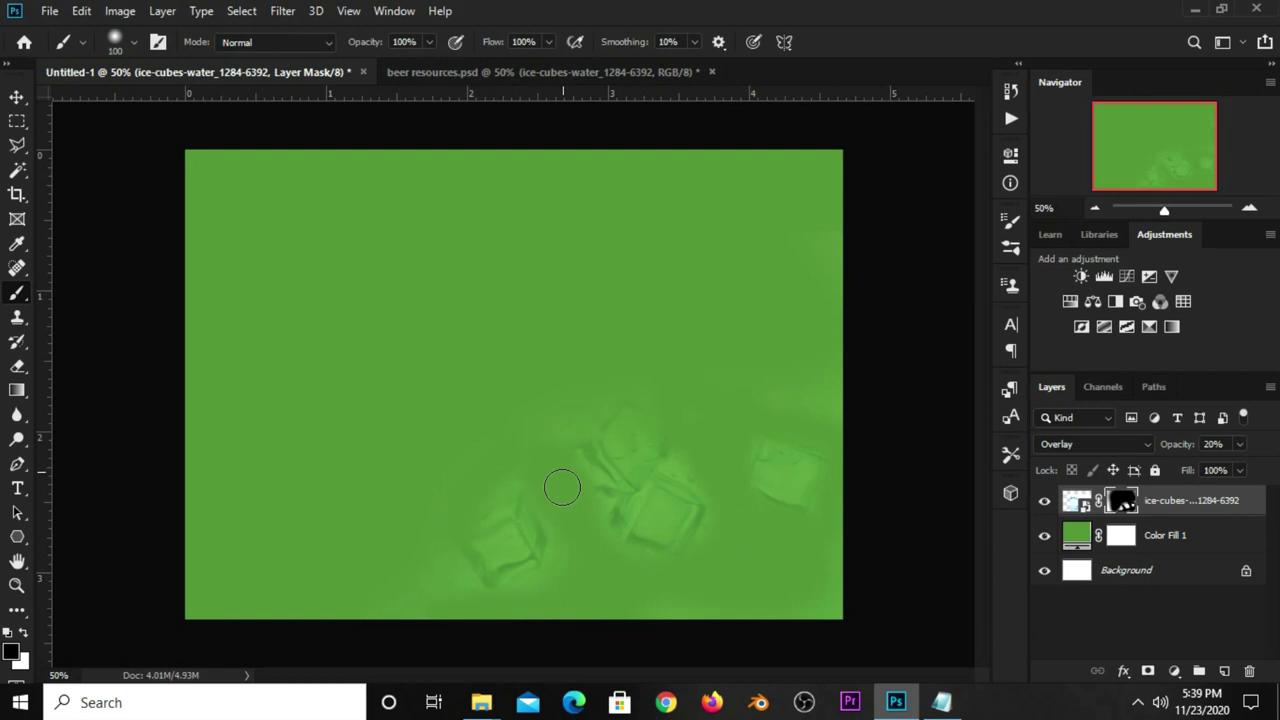
pyautogui.moveTo(710, 541)
pyautogui.mouseDown()
pyautogui.moveTo(686, 477)
pyautogui.moveTo(689, 438)
pyautogui.mouseUp()
pyautogui.press(']')
pyautogui.press(']')
pyautogui.press(']')
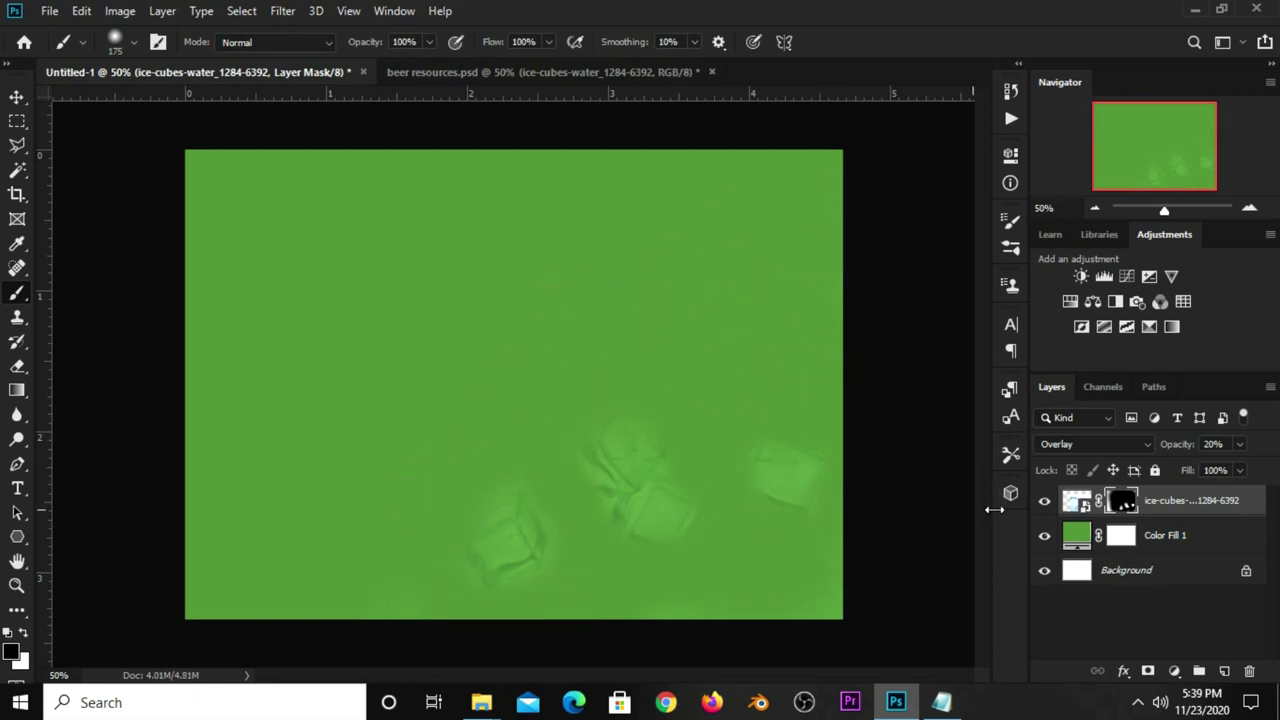
# Compare the masked ice-cubes layer on and off, then deselect it
pyautogui.click(1045, 501)
pyautogui.click(1044, 502)
pyautogui.click(17, 97)
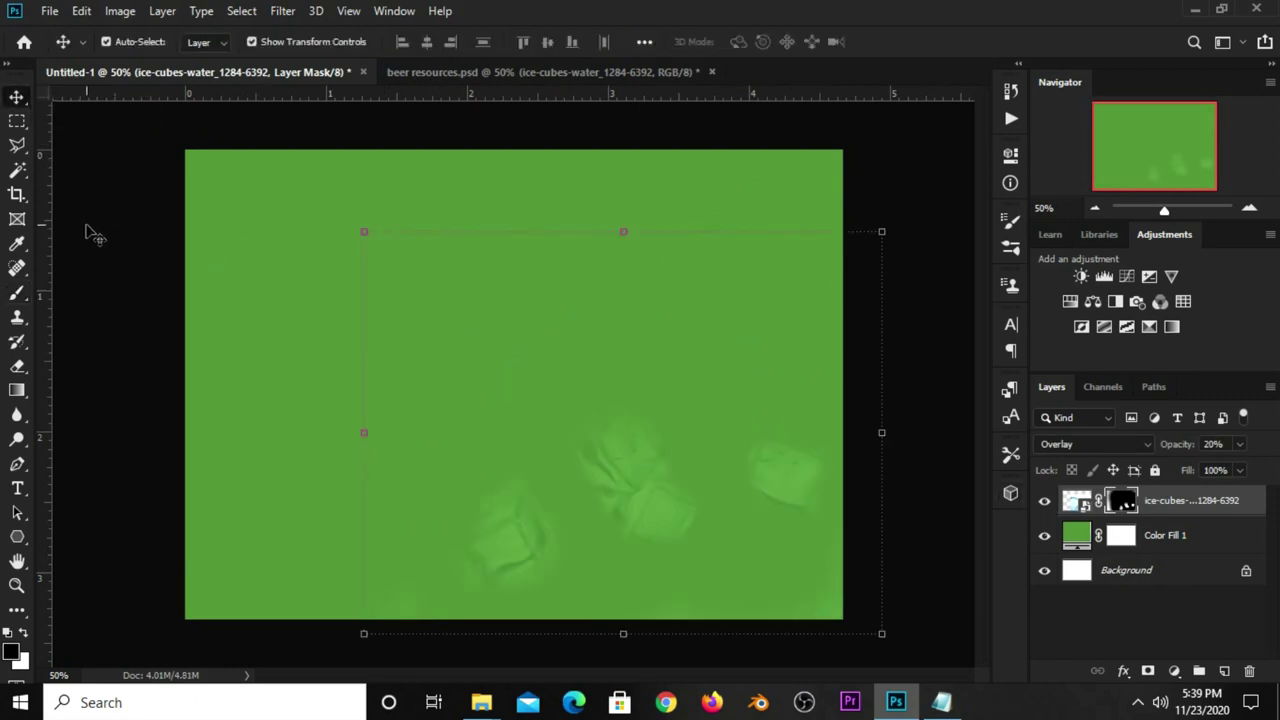
pyautogui.click(118, 232)
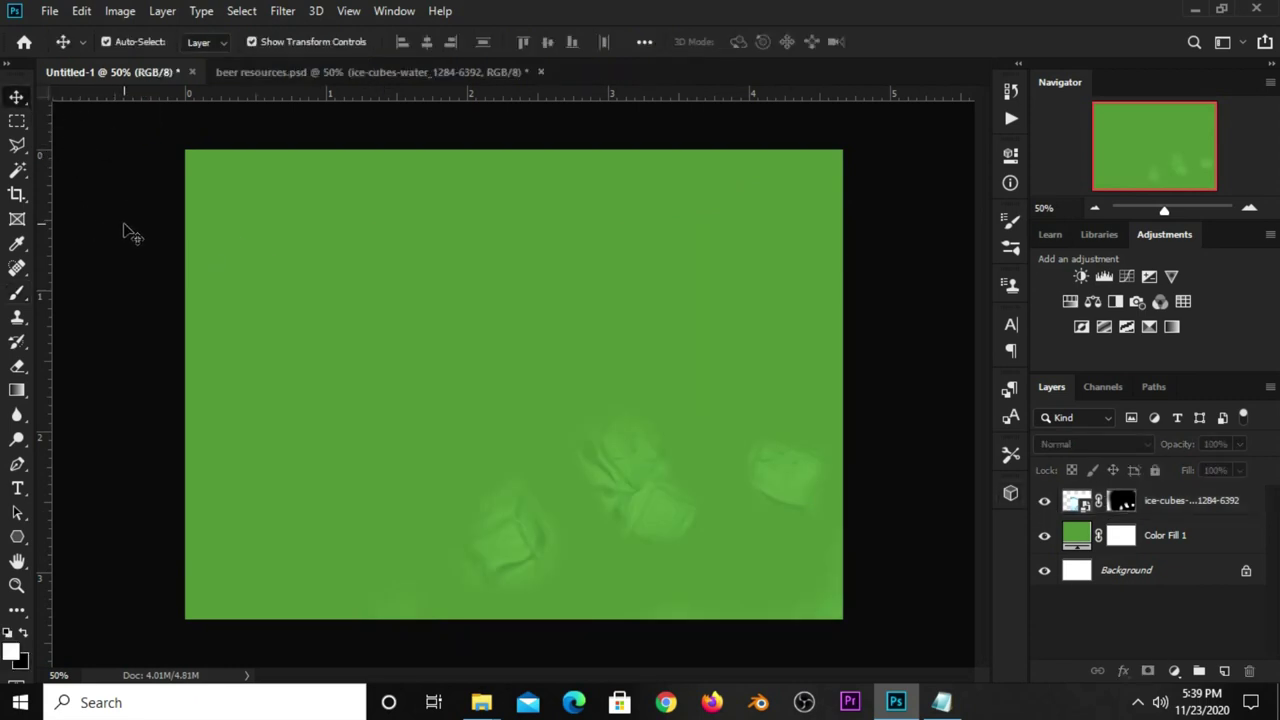
# On a new layer, paint a size-1100 soft white spot at the canvas centre
pyautogui.click(1225, 671)
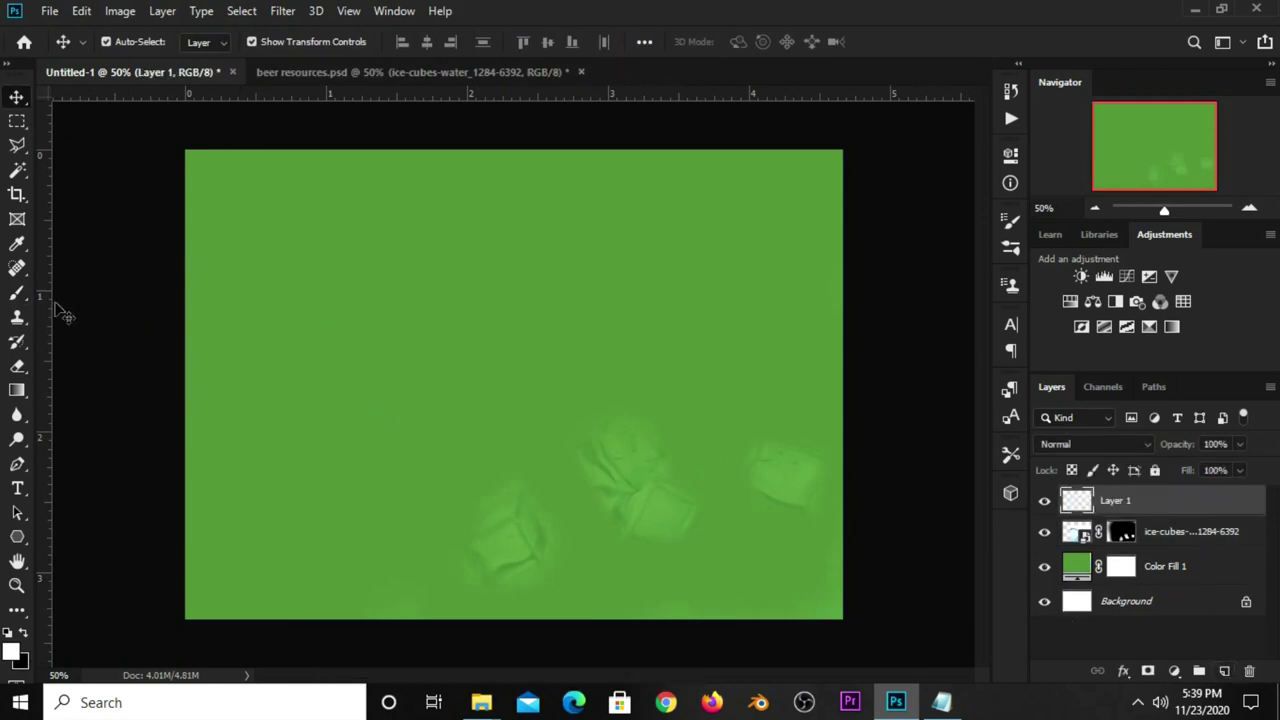
pyautogui.click(16, 292)
pyautogui.click(100, 291)
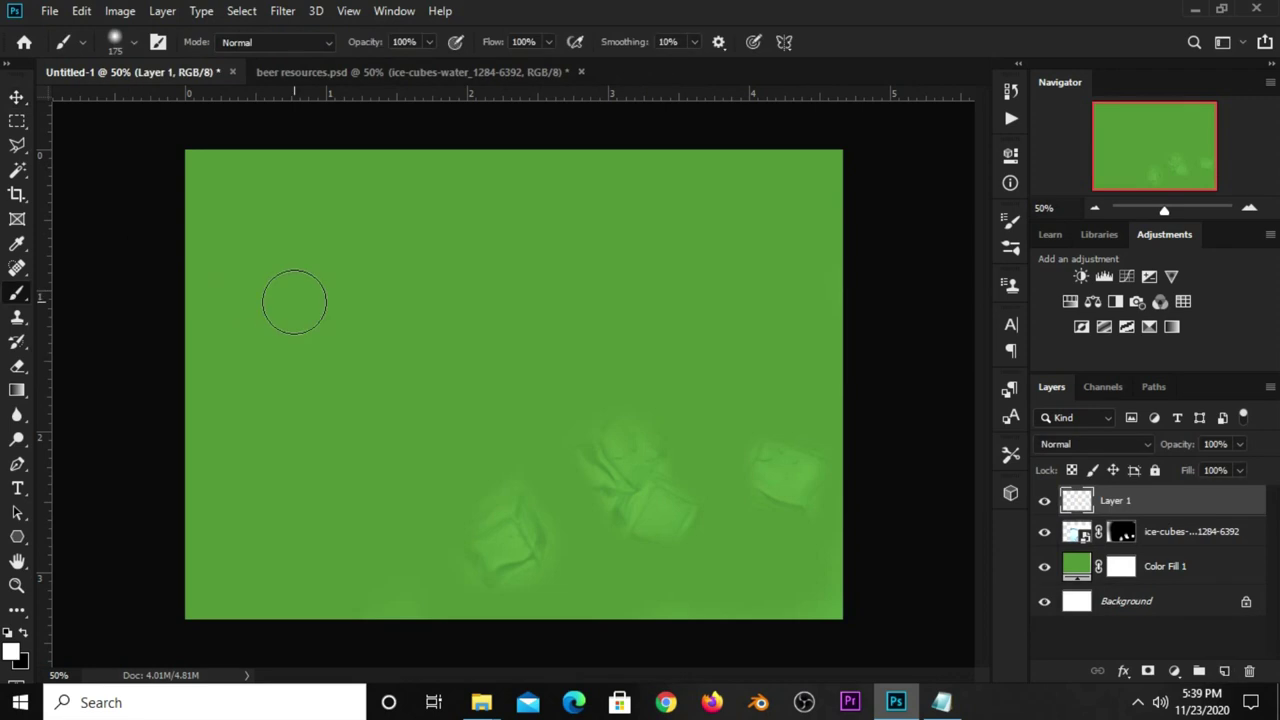
pyautogui.click(12, 652)
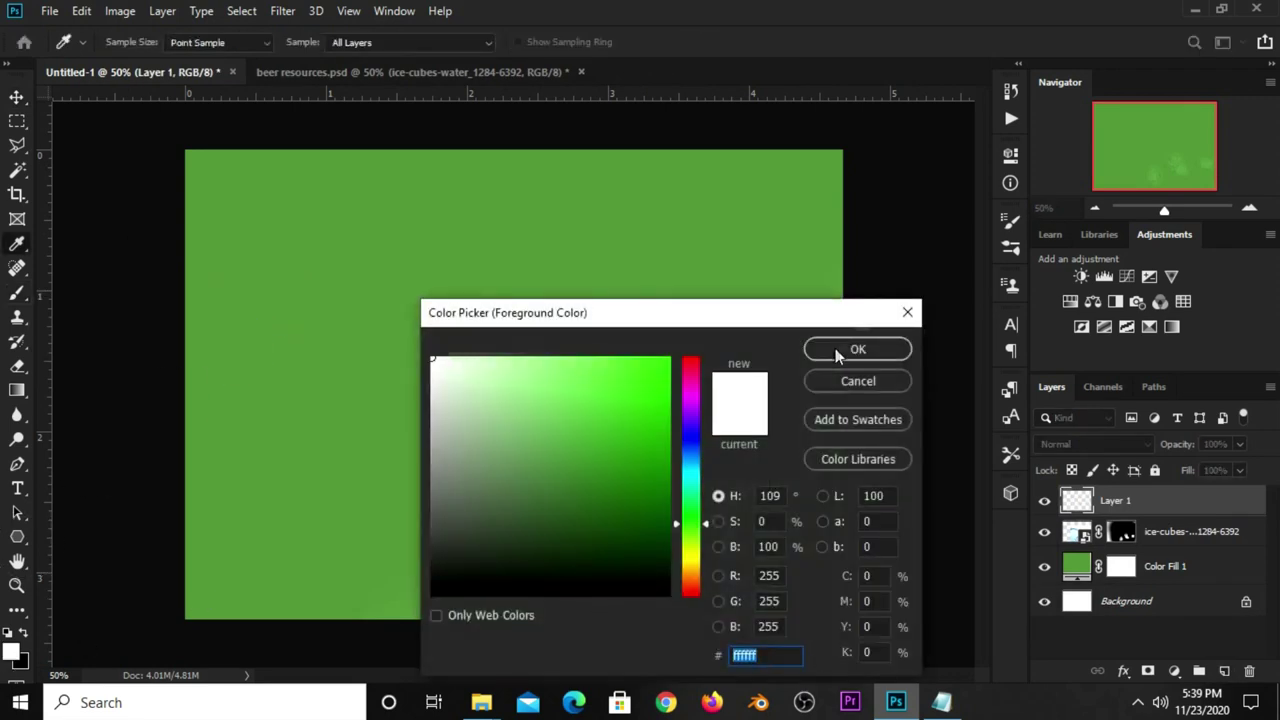
pyautogui.click(835, 350)
pyautogui.press(']')
pyautogui.press(']')
pyautogui.press(']')
pyautogui.press(']')
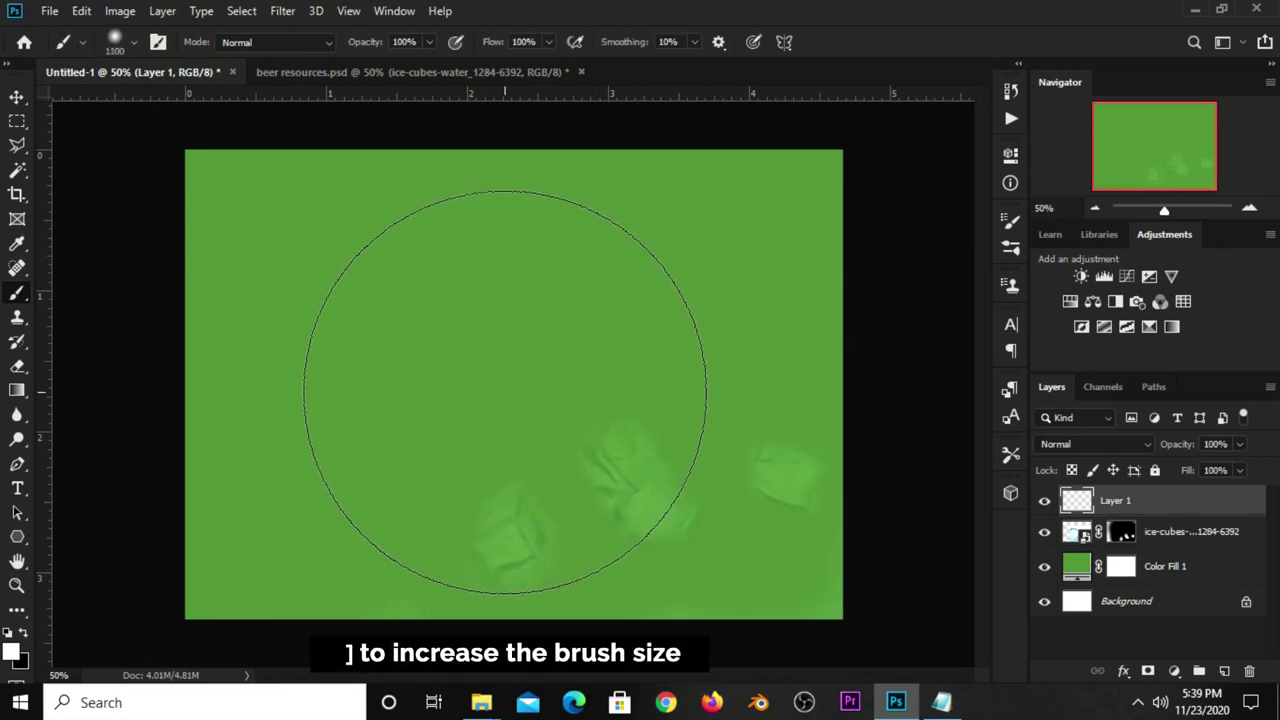
pyautogui.click(505, 391)
# Set Layer 1 to Overlay blending at 90% opacity
pyautogui.press('v')
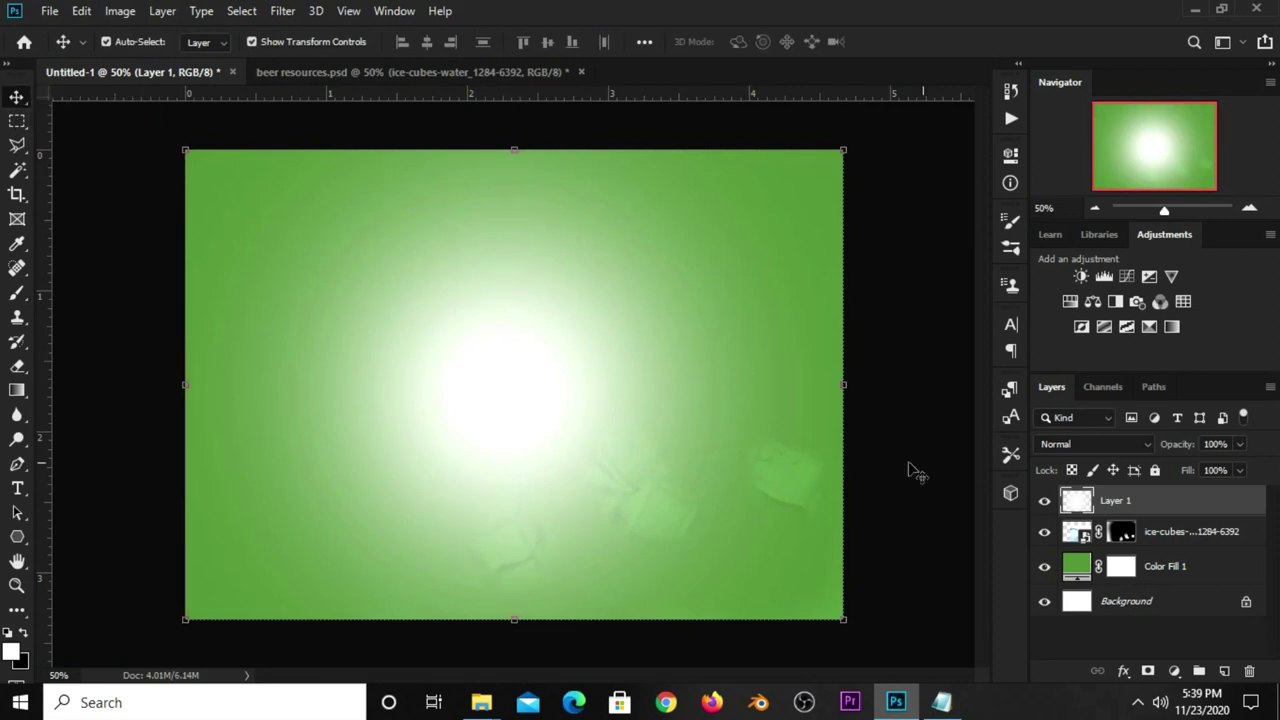
pyautogui.click(1090, 452)
pyautogui.click(1085, 449)
pyautogui.click(1240, 446)
pyautogui.moveTo(1224, 470); pyautogui.dragTo(1235, 472)
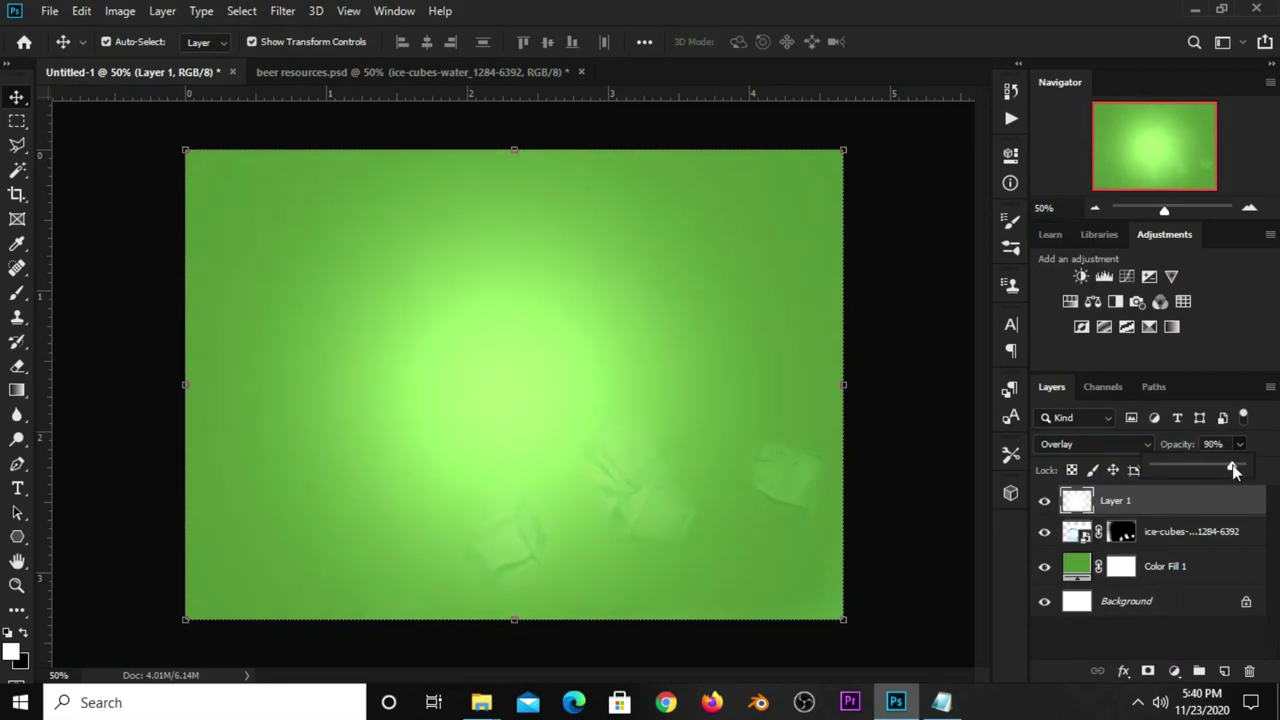
pyautogui.click(1045, 502)
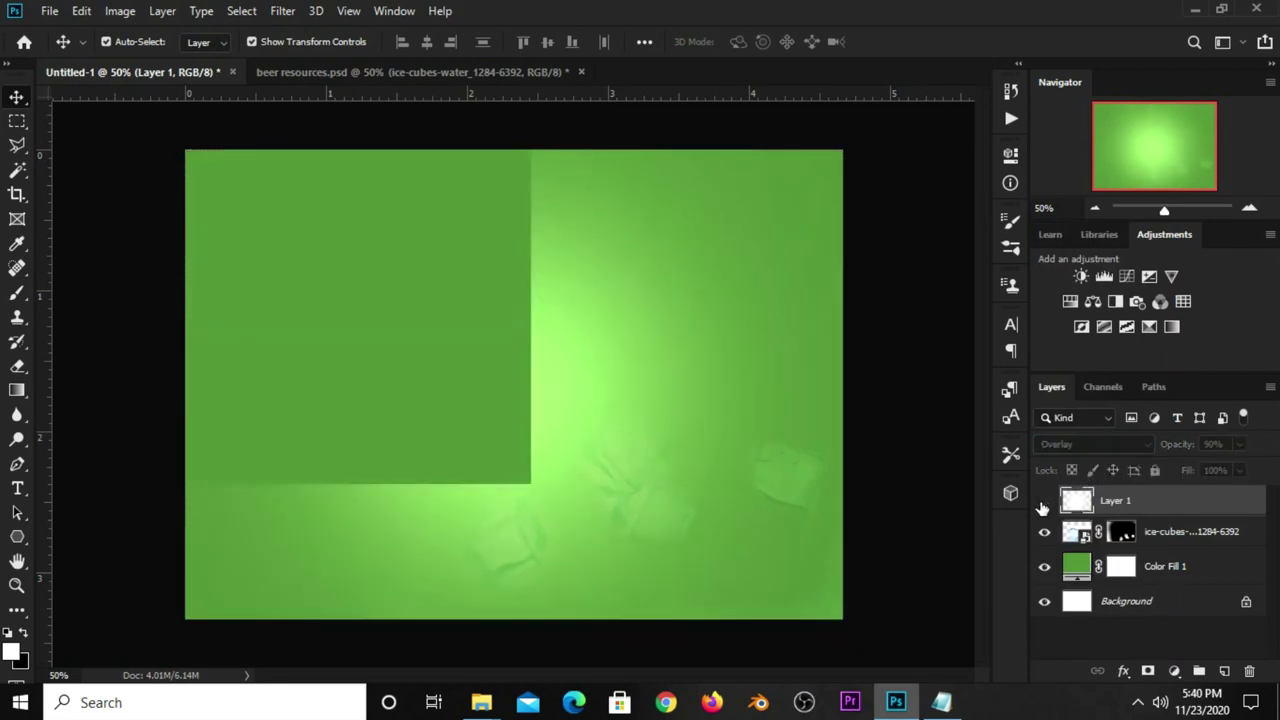
pyautogui.click(1045, 502)
pyautogui.click(899, 463)
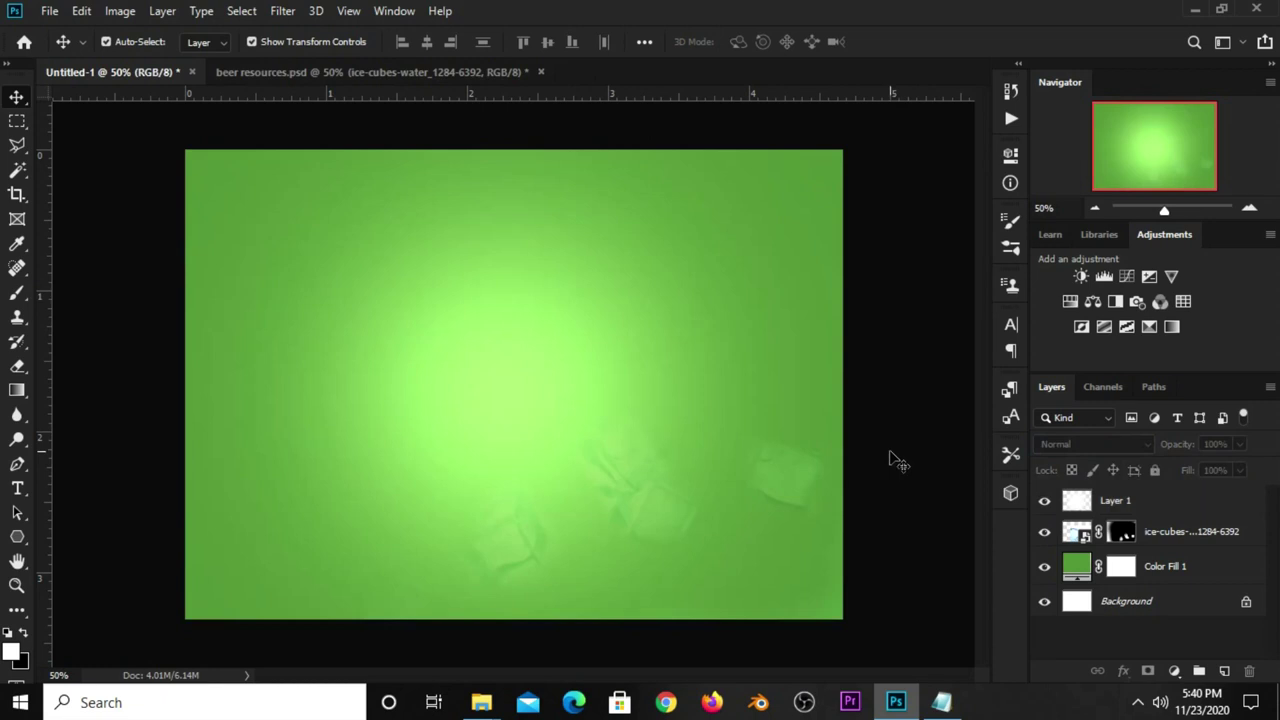
pyautogui.click(370, 72)
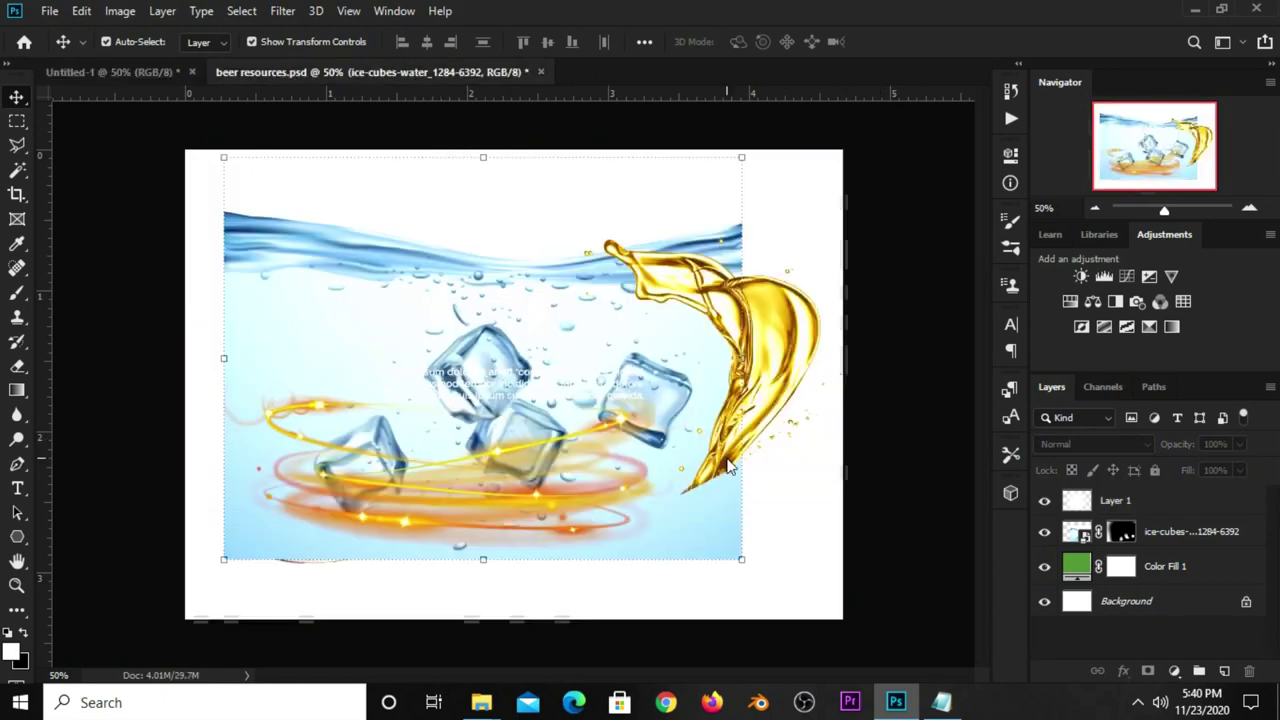
# Copy the bokeh lights image into Untitled-1 and scale it to cover the canvas
pyautogui.click(1060, 588)
pyautogui.click(1045, 581)
pyautogui.moveTo(503, 340); pyautogui.dragTo(277, 259)
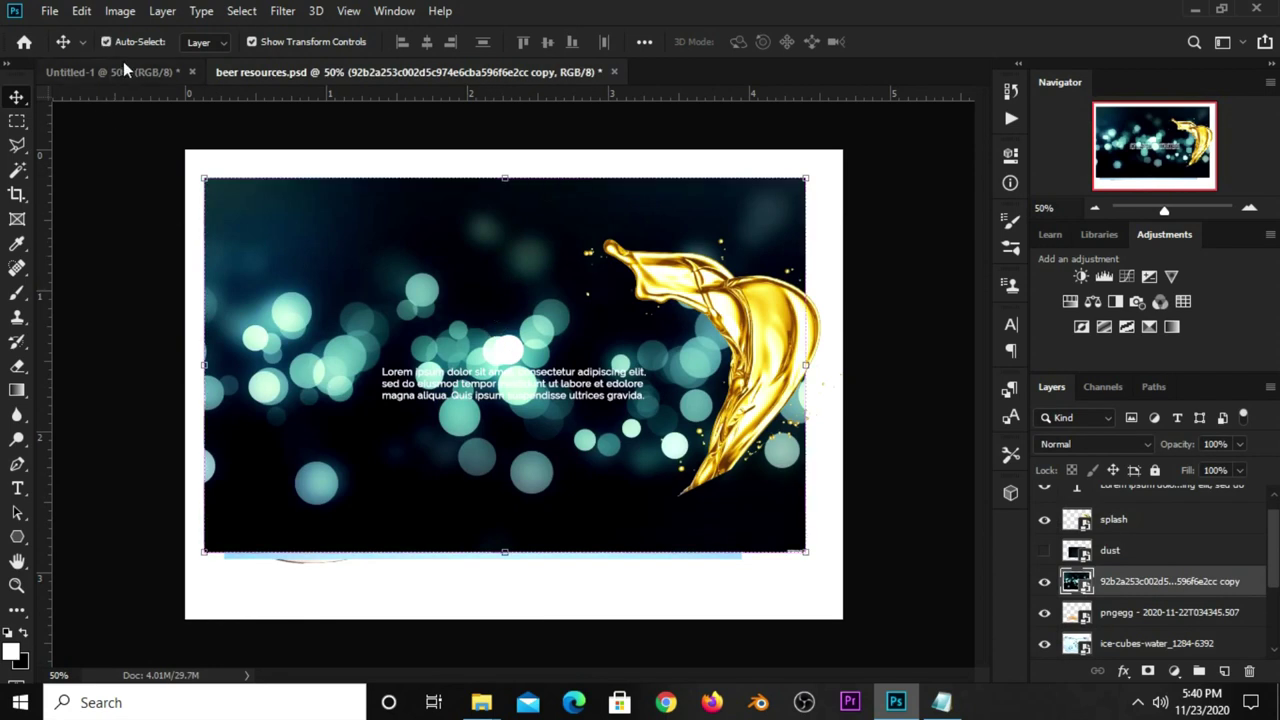
pyautogui.moveTo(392, 350); pyautogui.dragTo(376, 316)
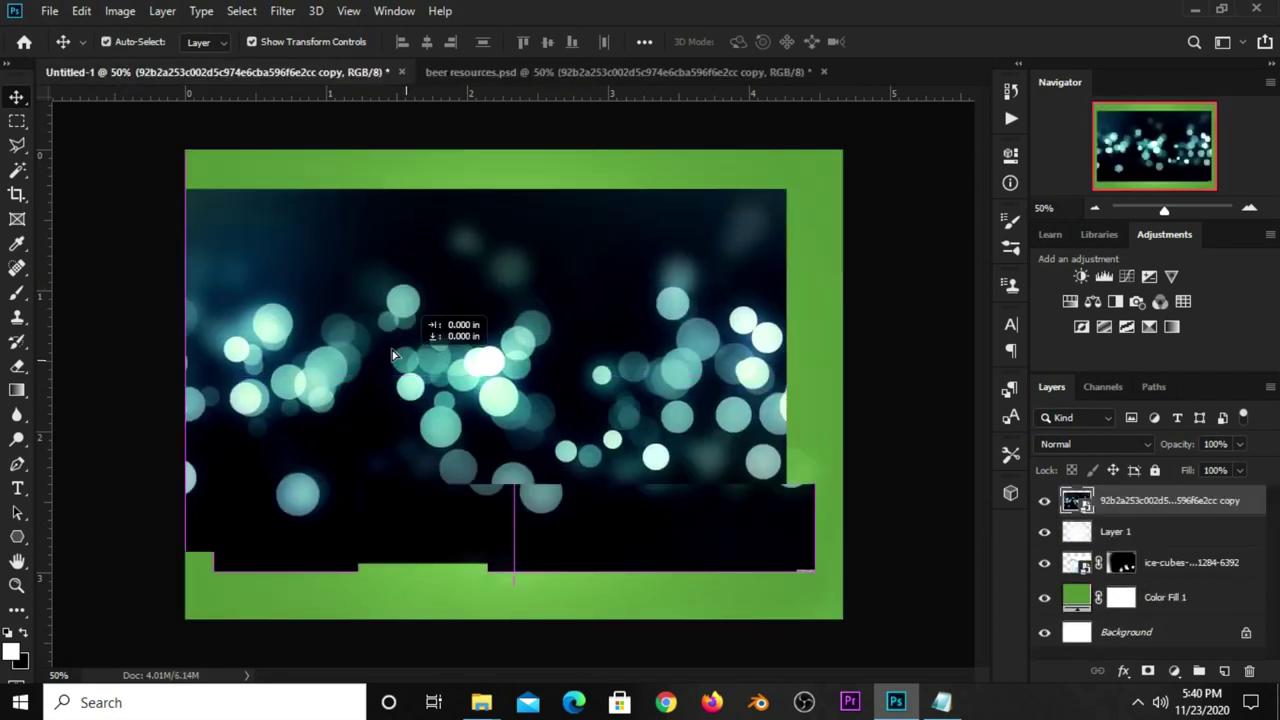
pyautogui.hotkey('ctrl', 't')
pyautogui.scroll(-1, 508, 377)
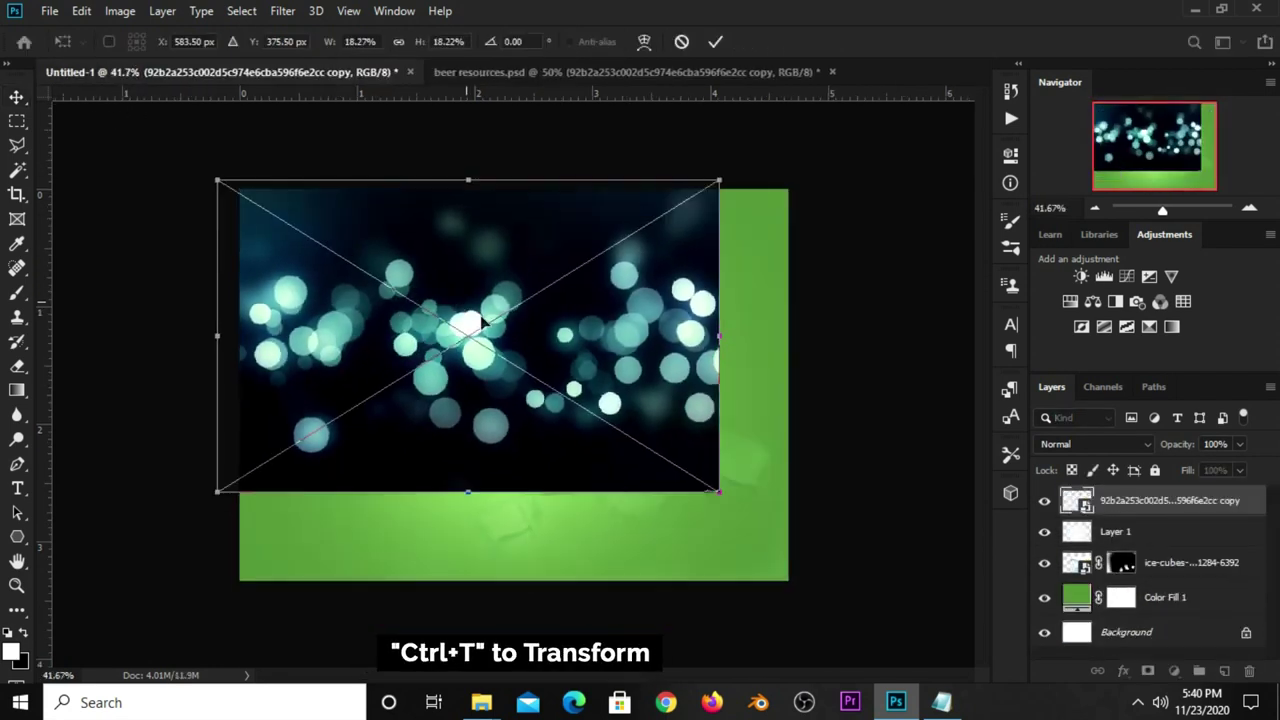
pyautogui.moveTo(714, 488); pyautogui.dragTo(849, 576)
pyautogui.scroll(-1, 814, 565)
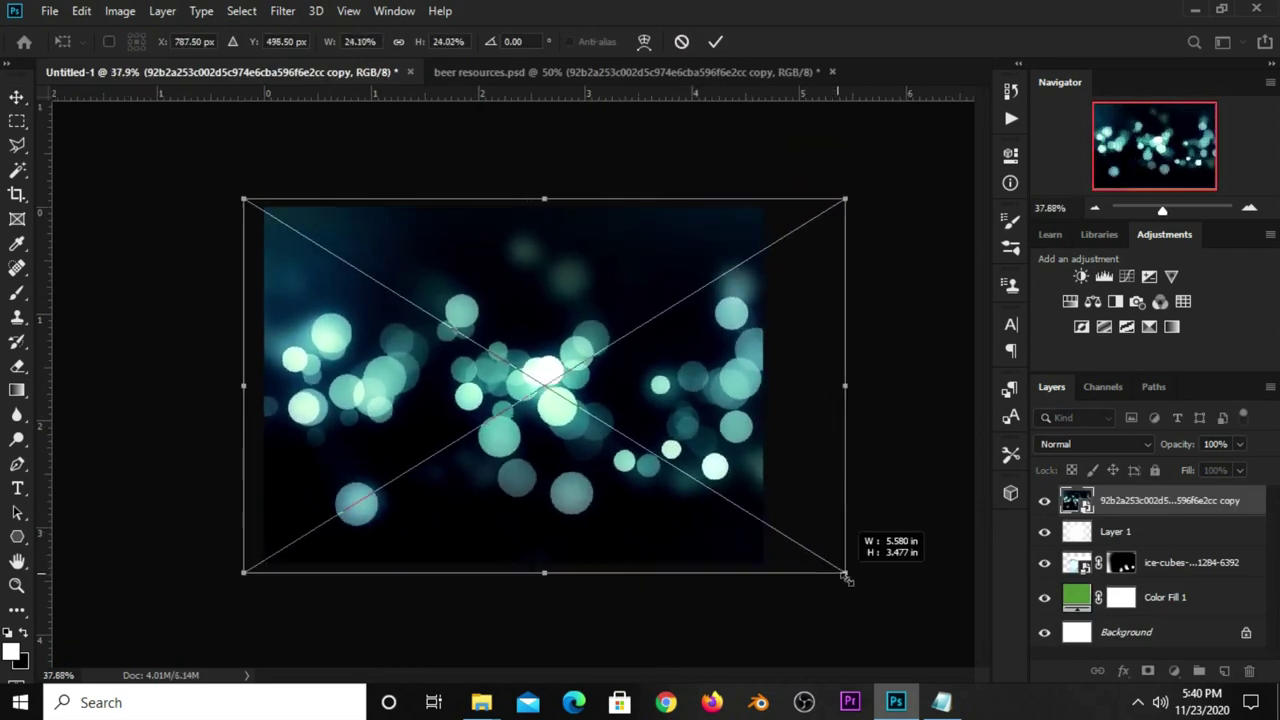
pyautogui.click(716, 41)
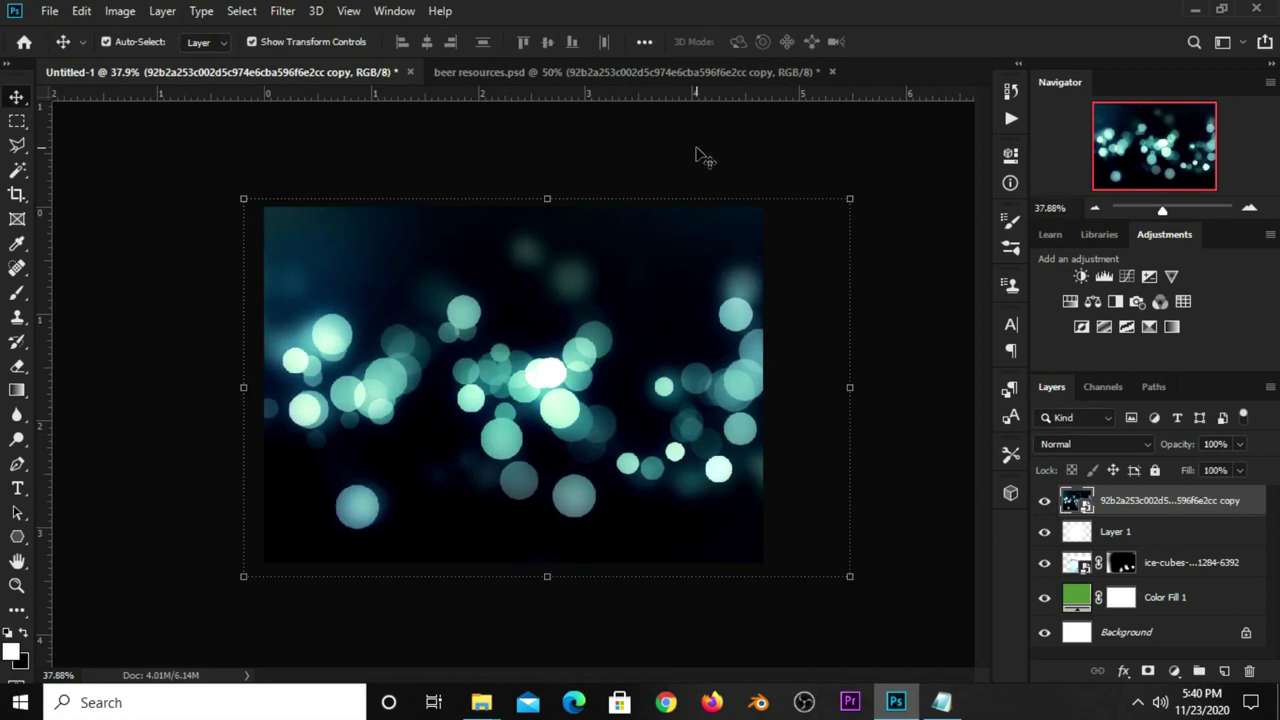
# Set the bokeh layer to Screen at 5% opacity and zoom back to 50%
pyautogui.click(1060, 446)
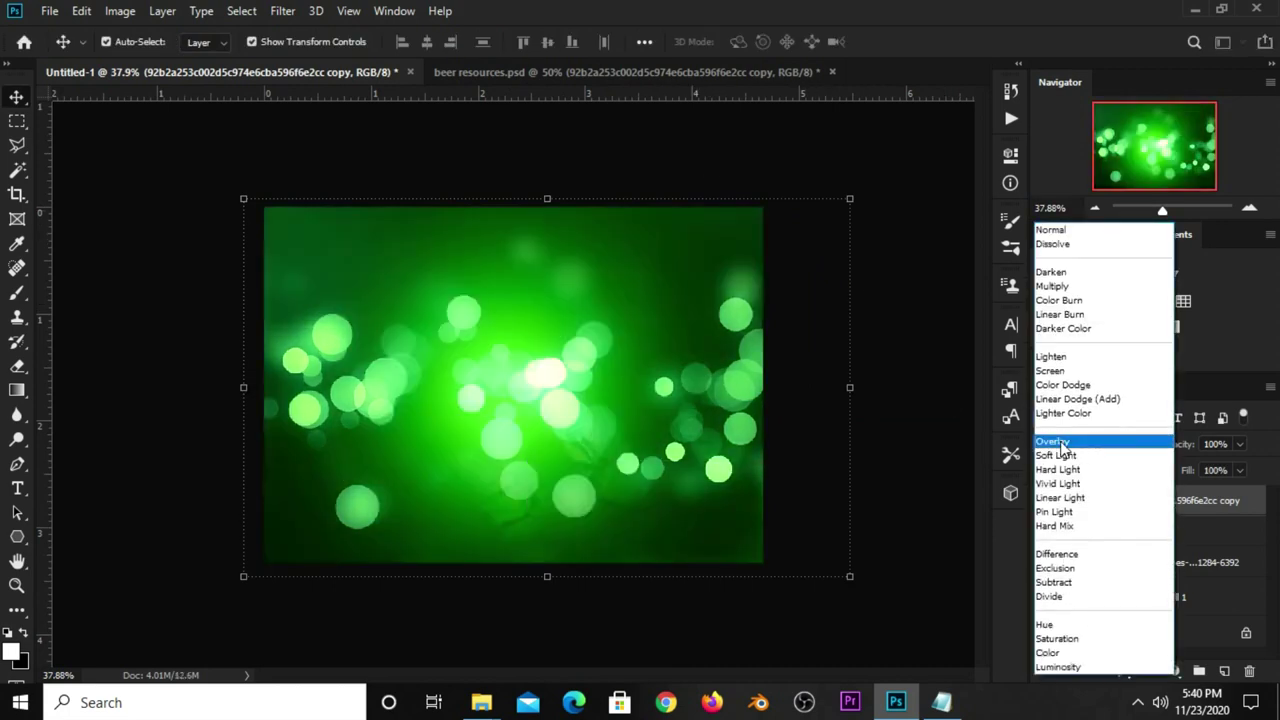
pyautogui.click(1052, 370)
pyautogui.click(1236, 464)
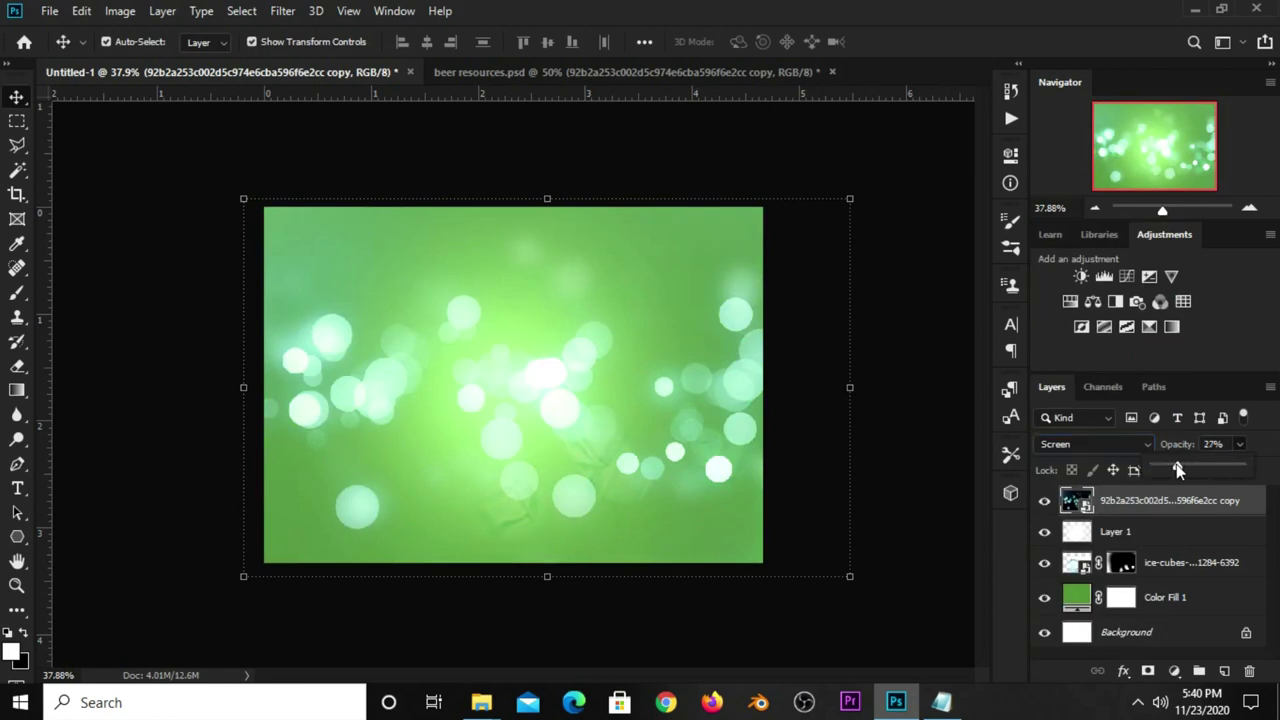
pyautogui.moveTo(1178, 470); pyautogui.dragTo(1171, 470)
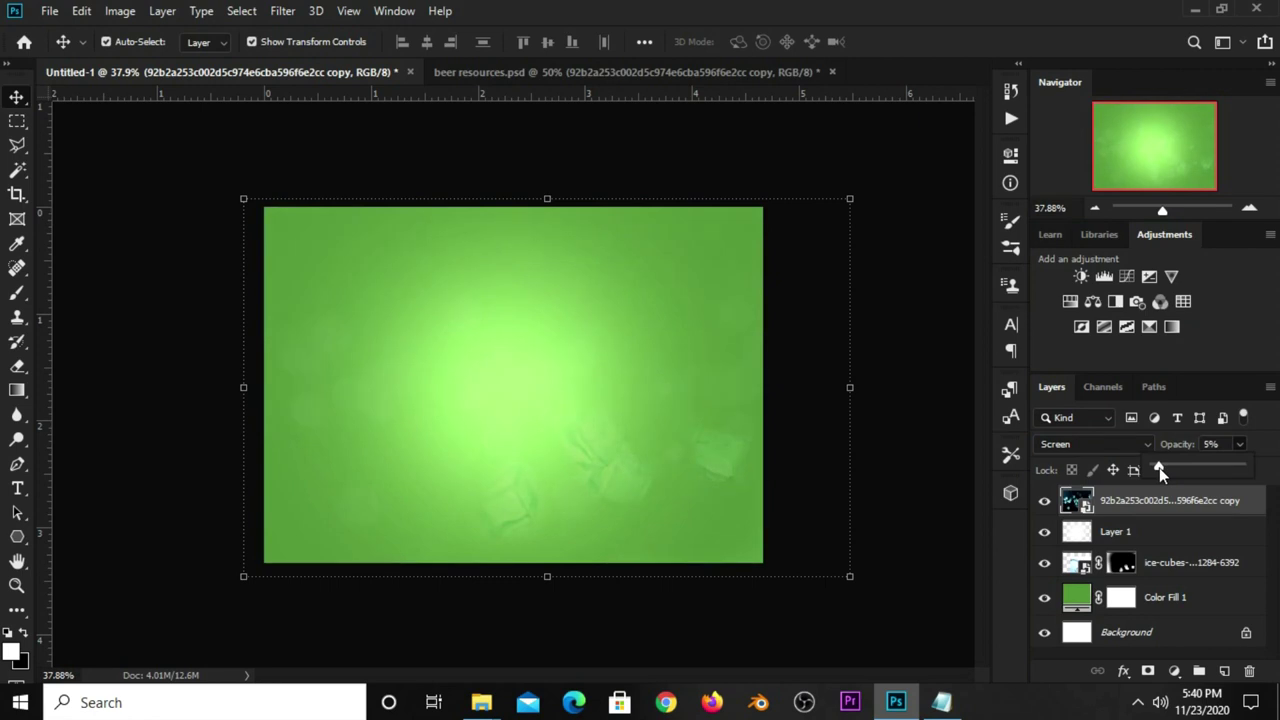
pyautogui.click(934, 451)
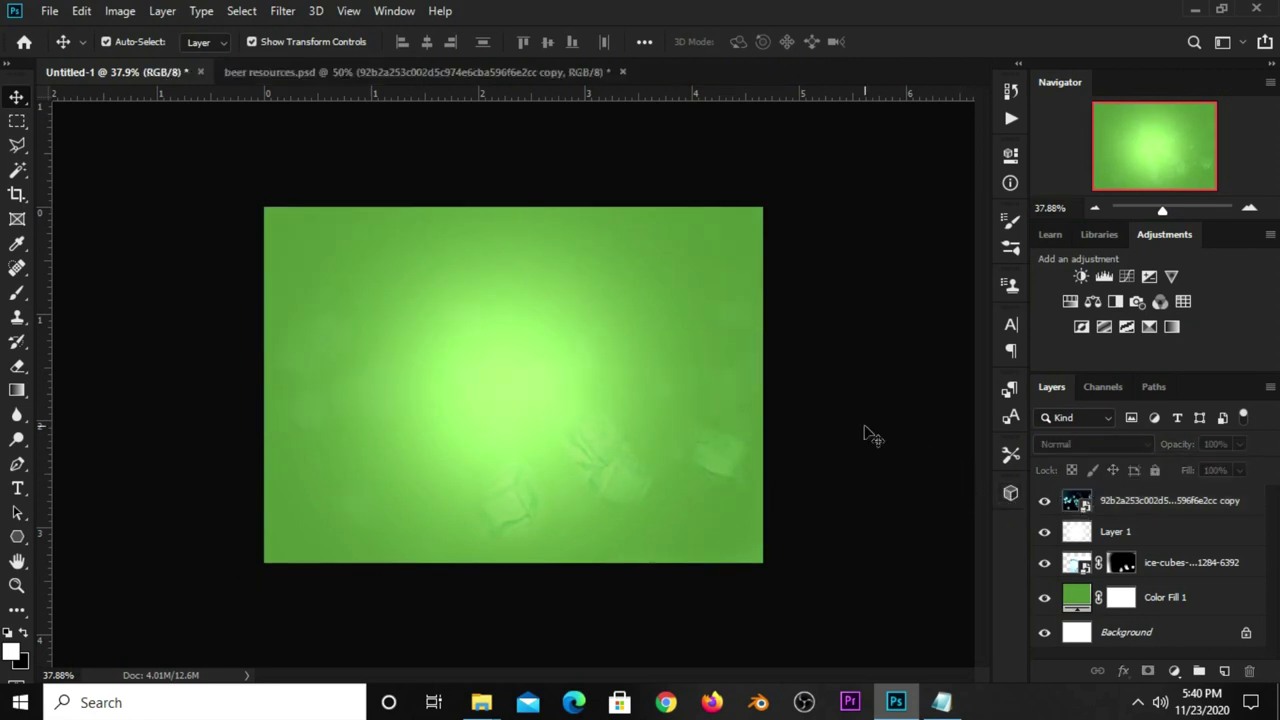
pyautogui.hotkey('ctrl', '+')
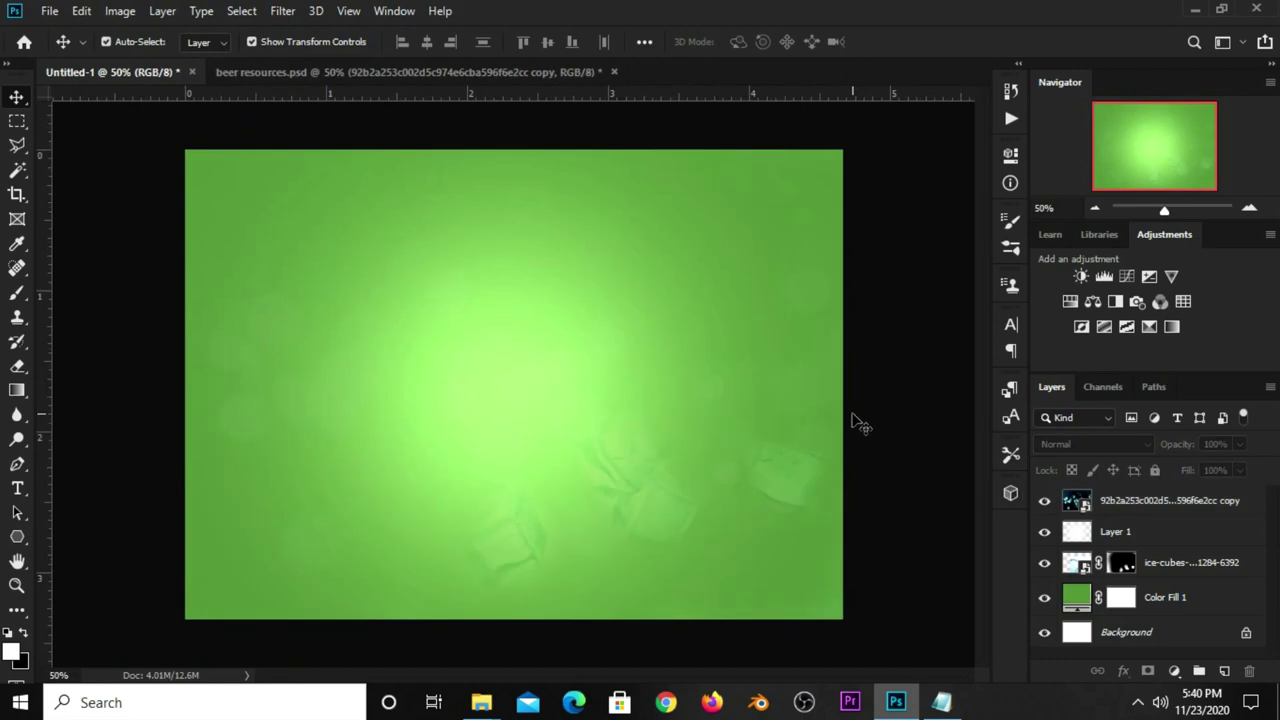
# Add an Exposure adjustment layer with gamma correction lowered to 0.79
pyautogui.click(1168, 666)
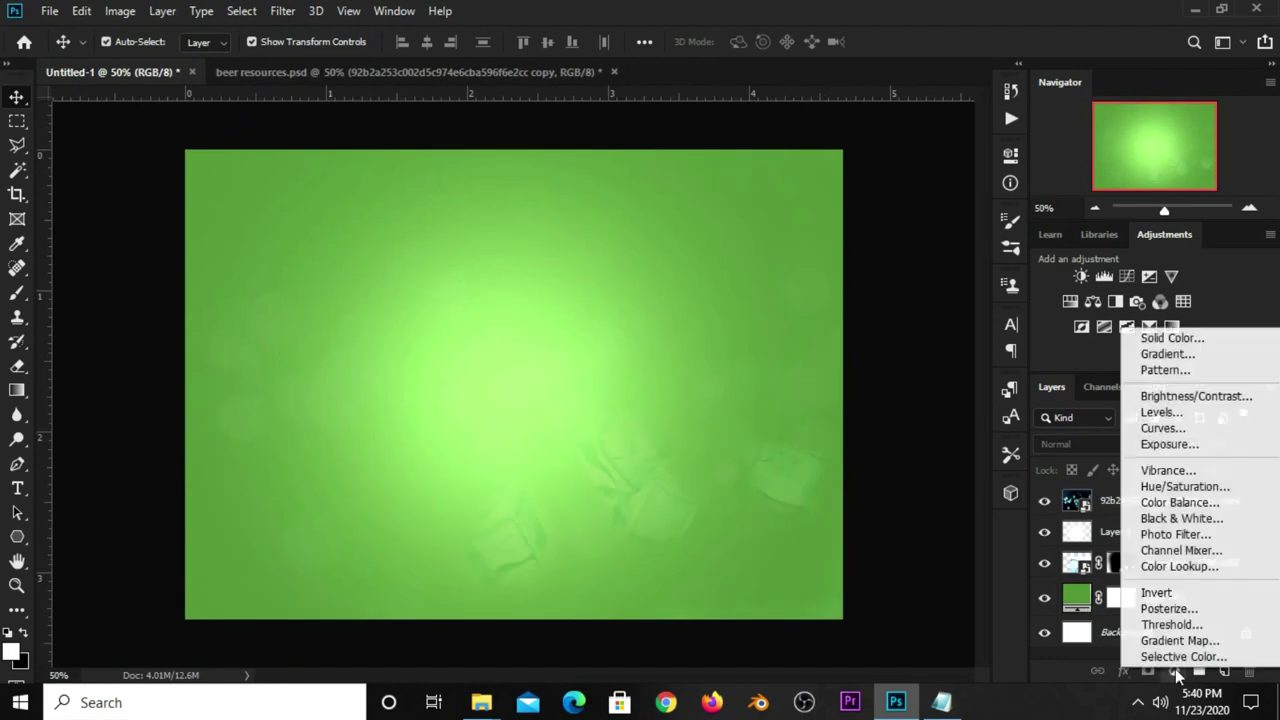
pyautogui.click(1169, 444)
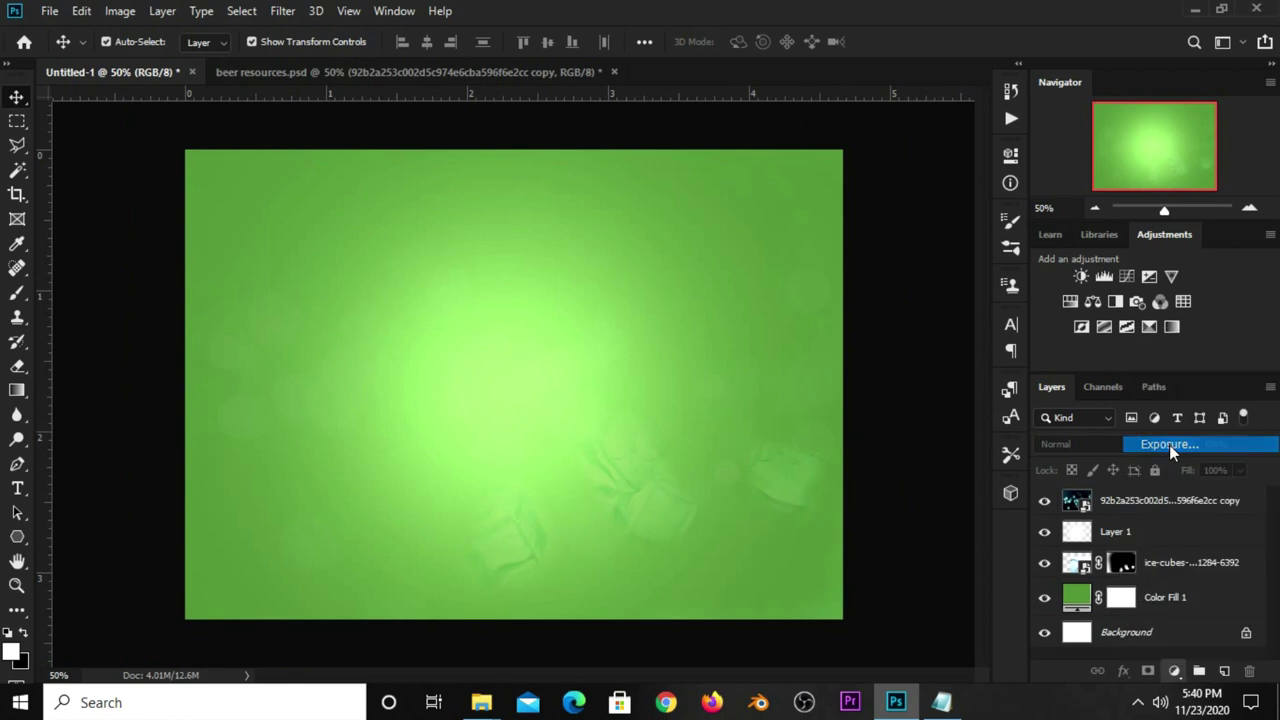
pyautogui.moveTo(860, 334); pyautogui.dragTo(867, 333)
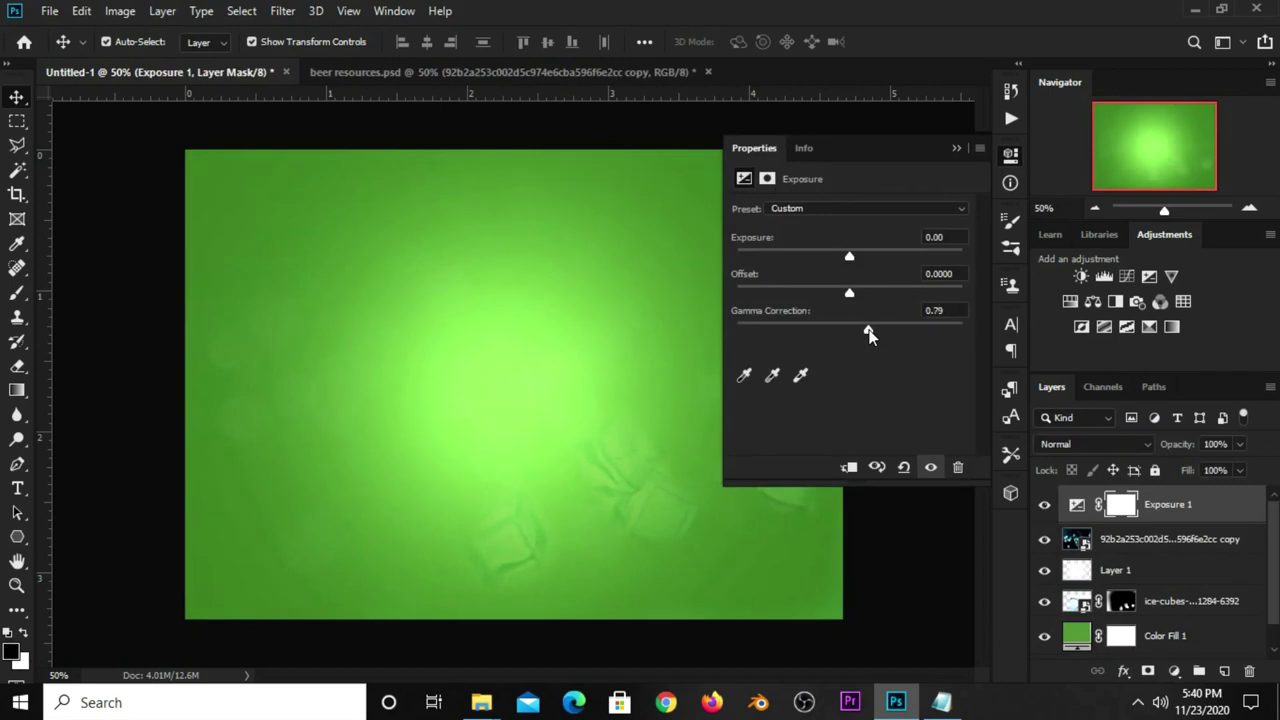
pyautogui.click(954, 149)
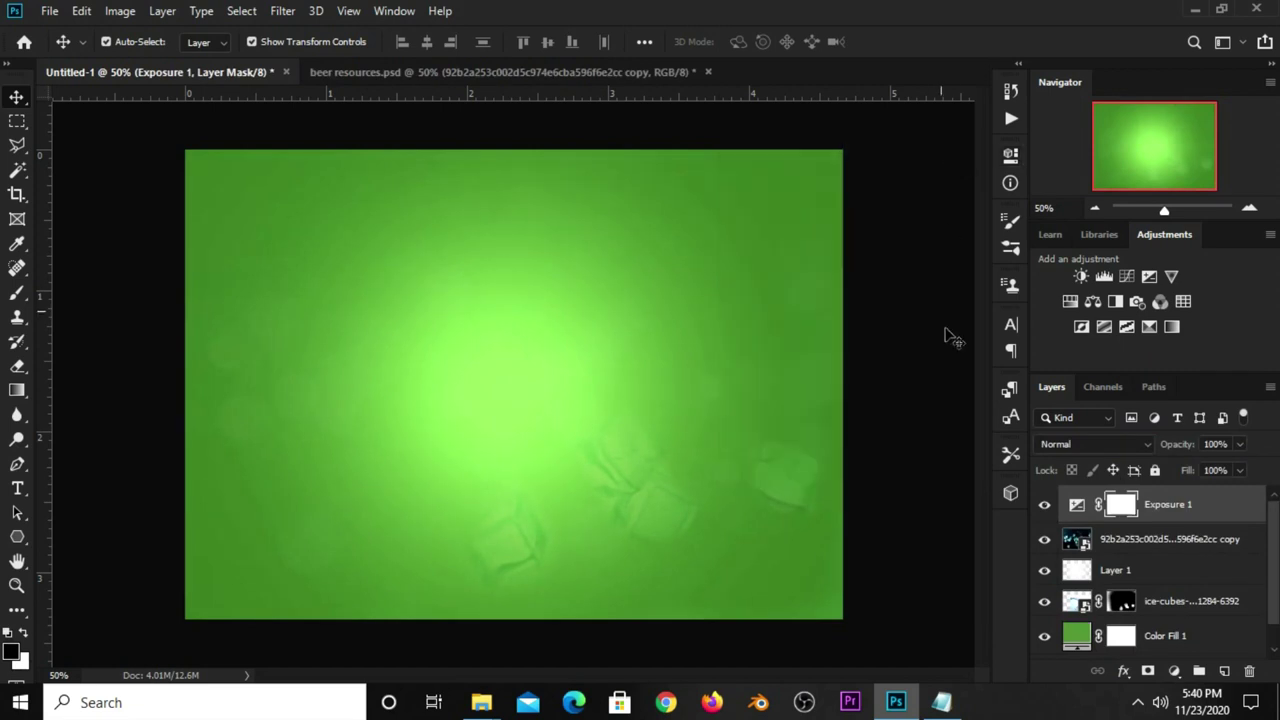
pyautogui.click(1044, 504)
pyautogui.click(1044, 504)
pyautogui.click(897, 440)
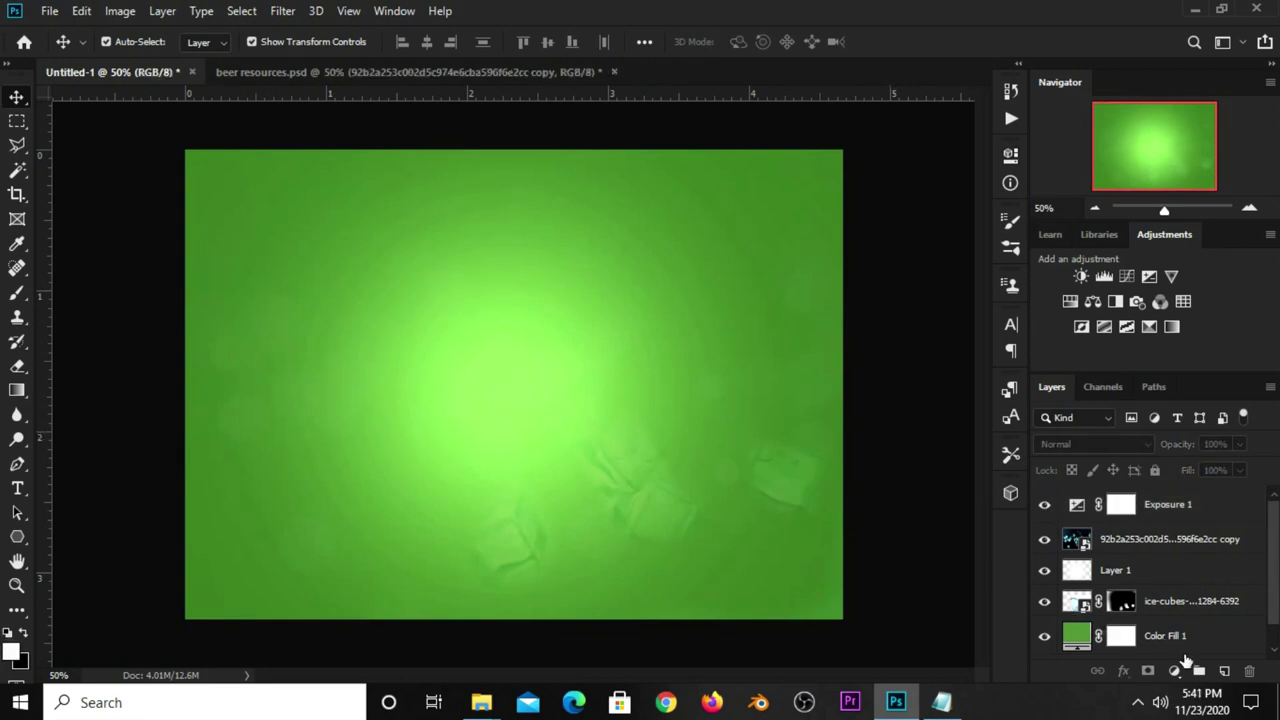
# Add a Curves adjustment with its midpoint pulled down to darken the banner
pyautogui.click(1172, 672)
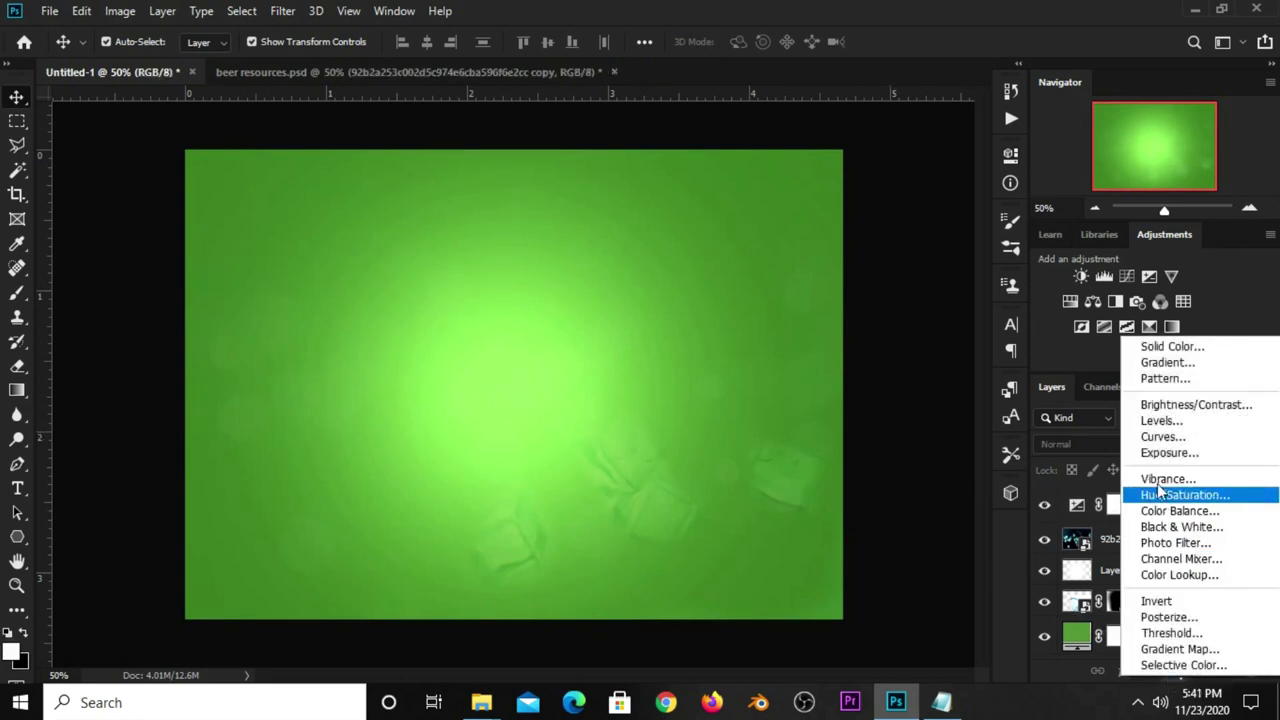
pyautogui.click(1104, 276)
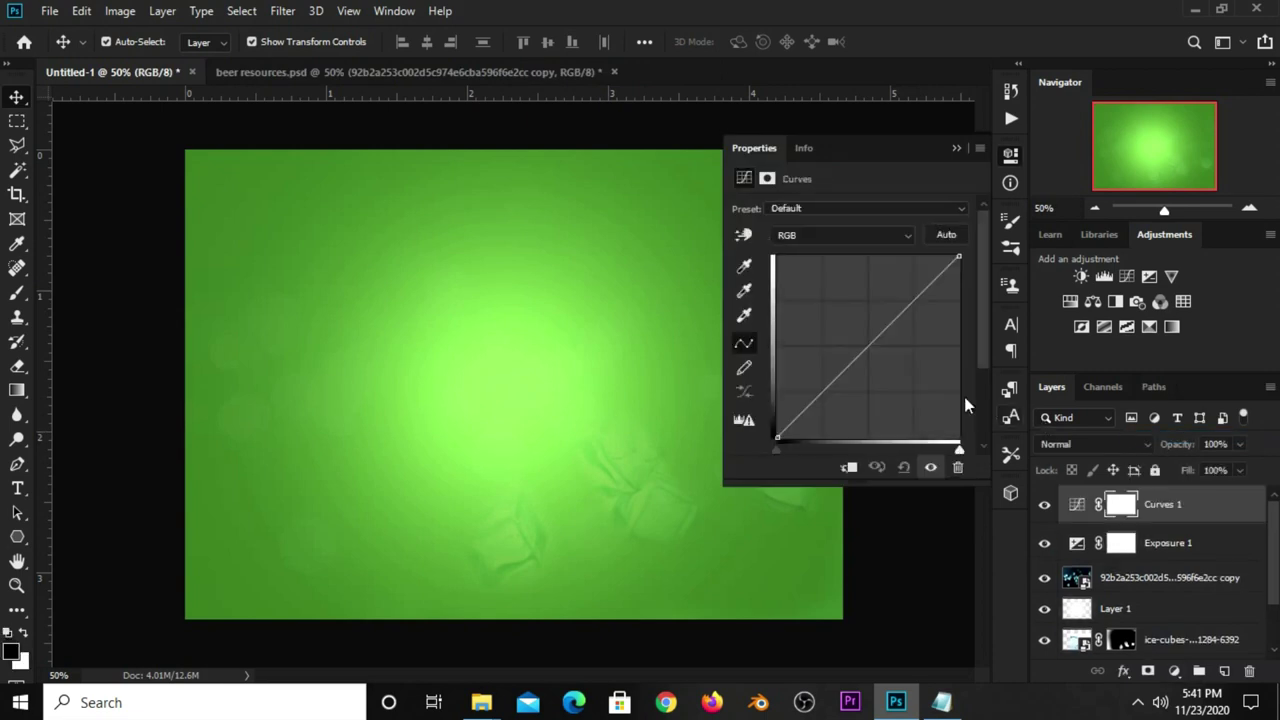
pyautogui.click(851, 363)
pyautogui.moveTo(851, 363); pyautogui.dragTo(851, 376)
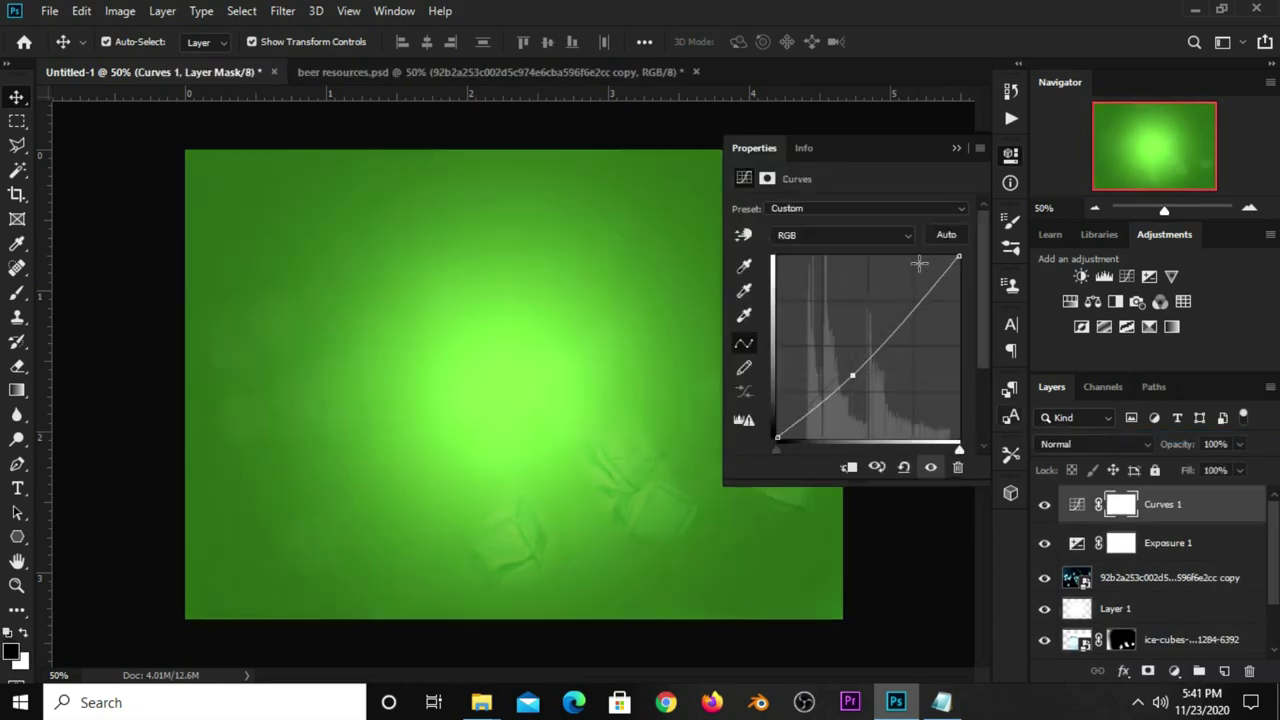
pyautogui.click(956, 149)
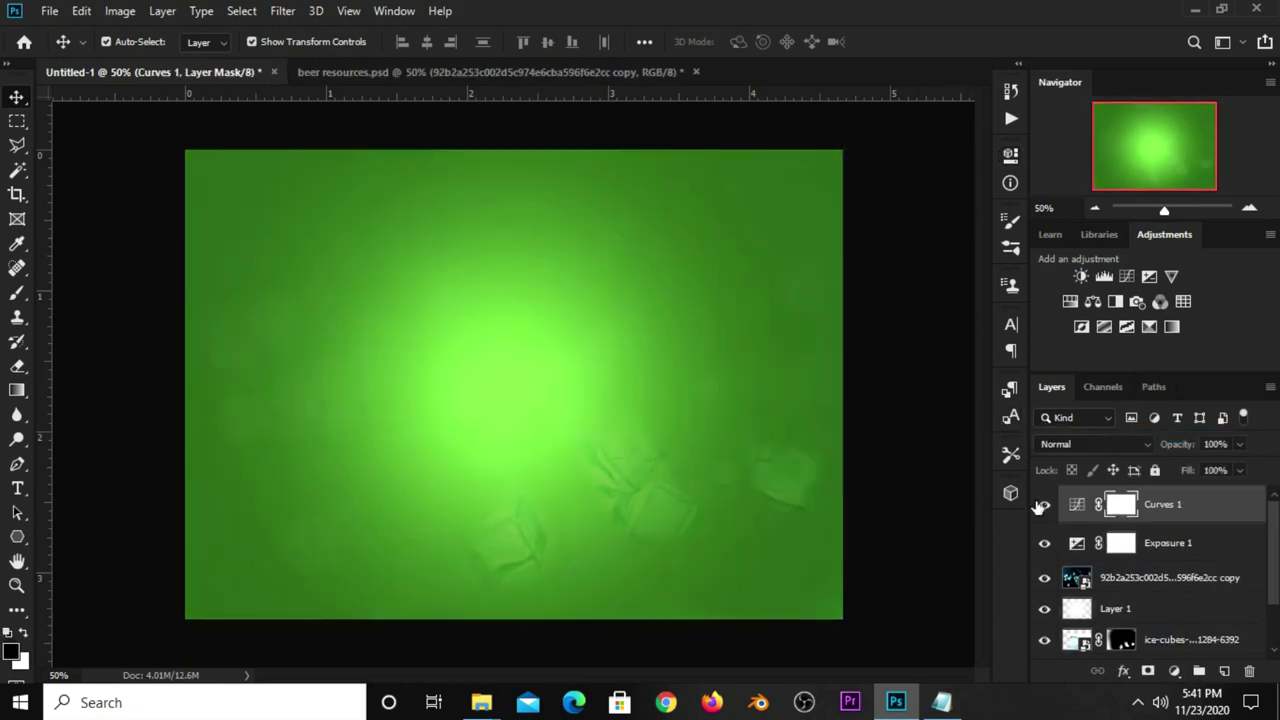
pyautogui.click(1044, 505)
pyautogui.click(1044, 505)
# Brush black over the centre of the Curves 1 mask at 39% opacity
pyautogui.rightClick(17, 292)
pyautogui.click(91, 289)
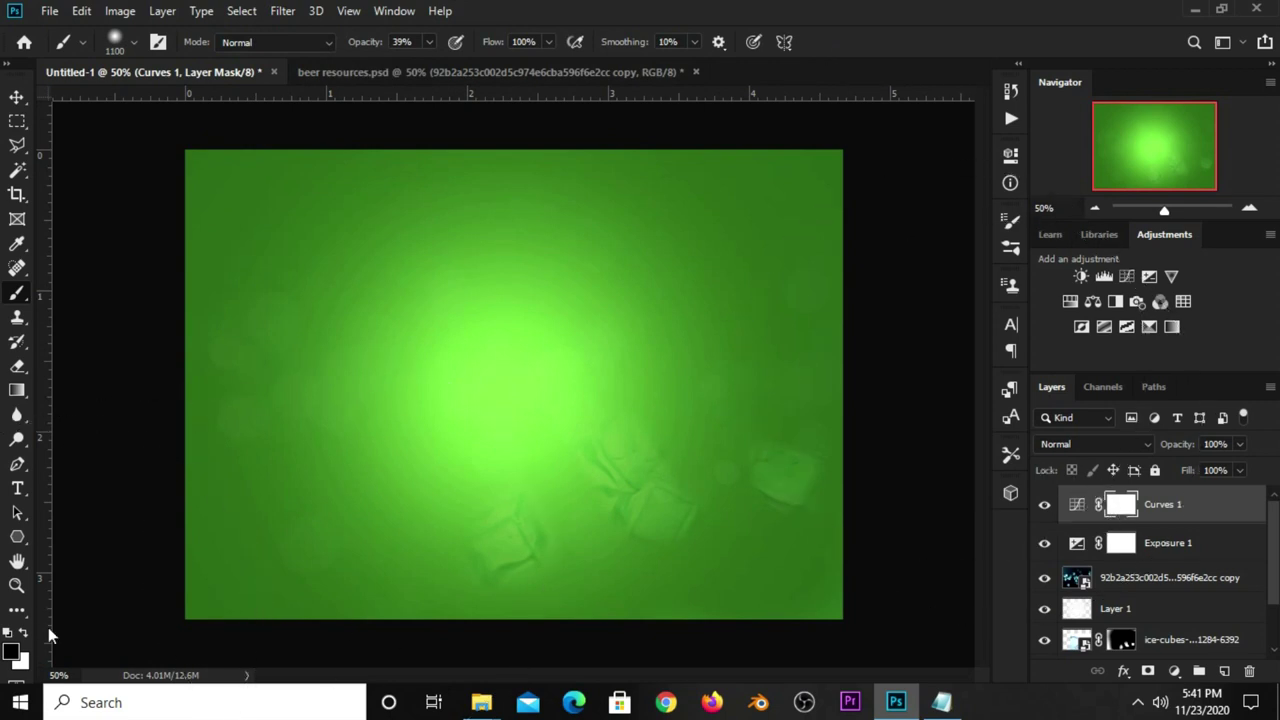
pyautogui.click(11, 651)
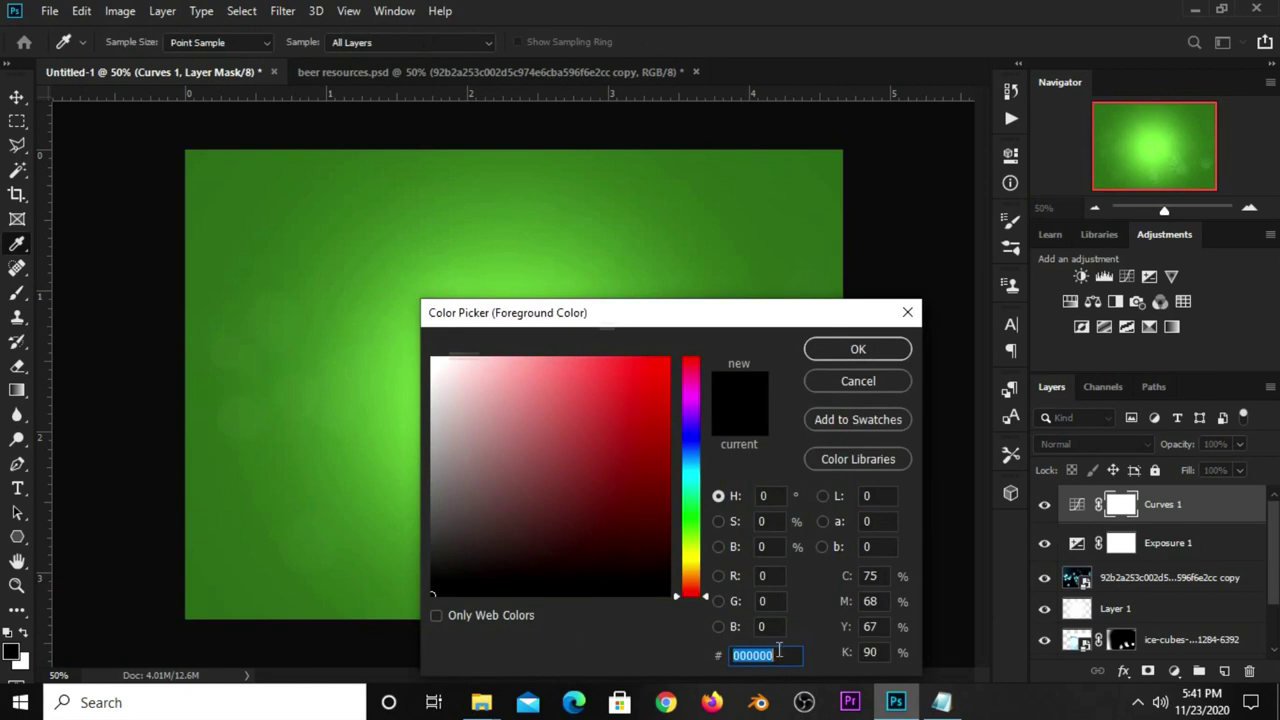
pyautogui.click(840, 352)
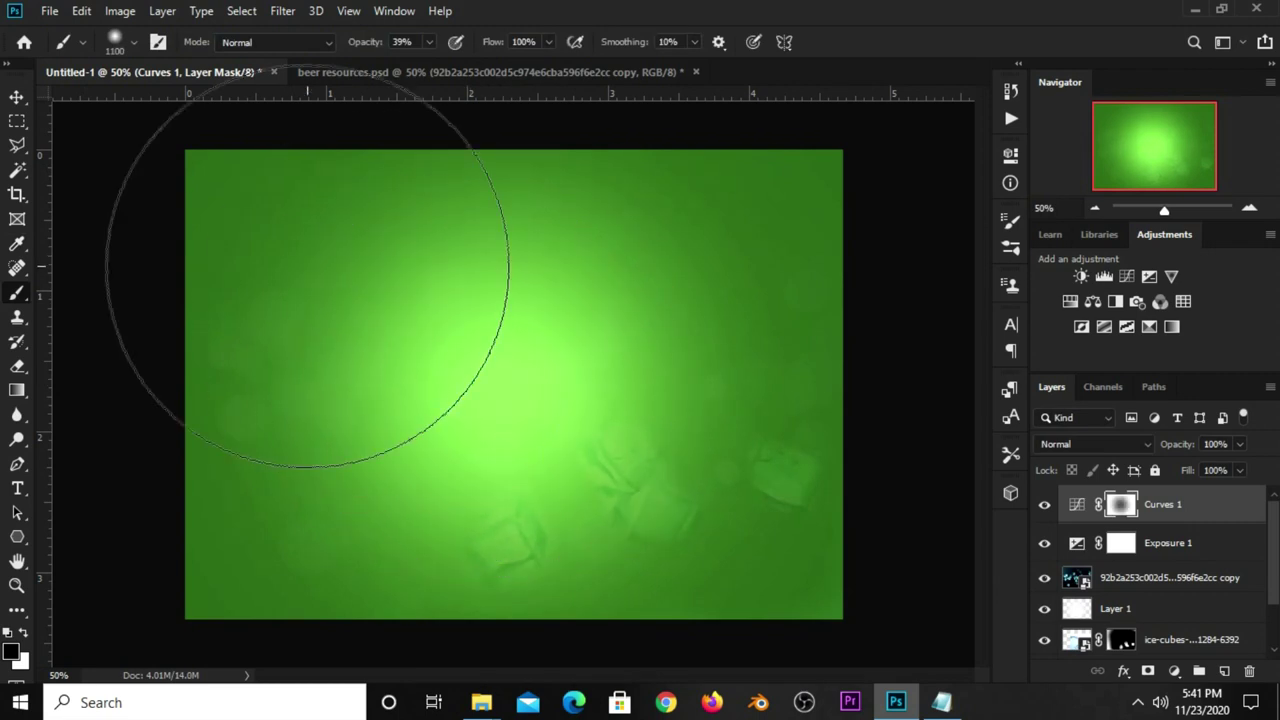
pyautogui.click(16, 96)
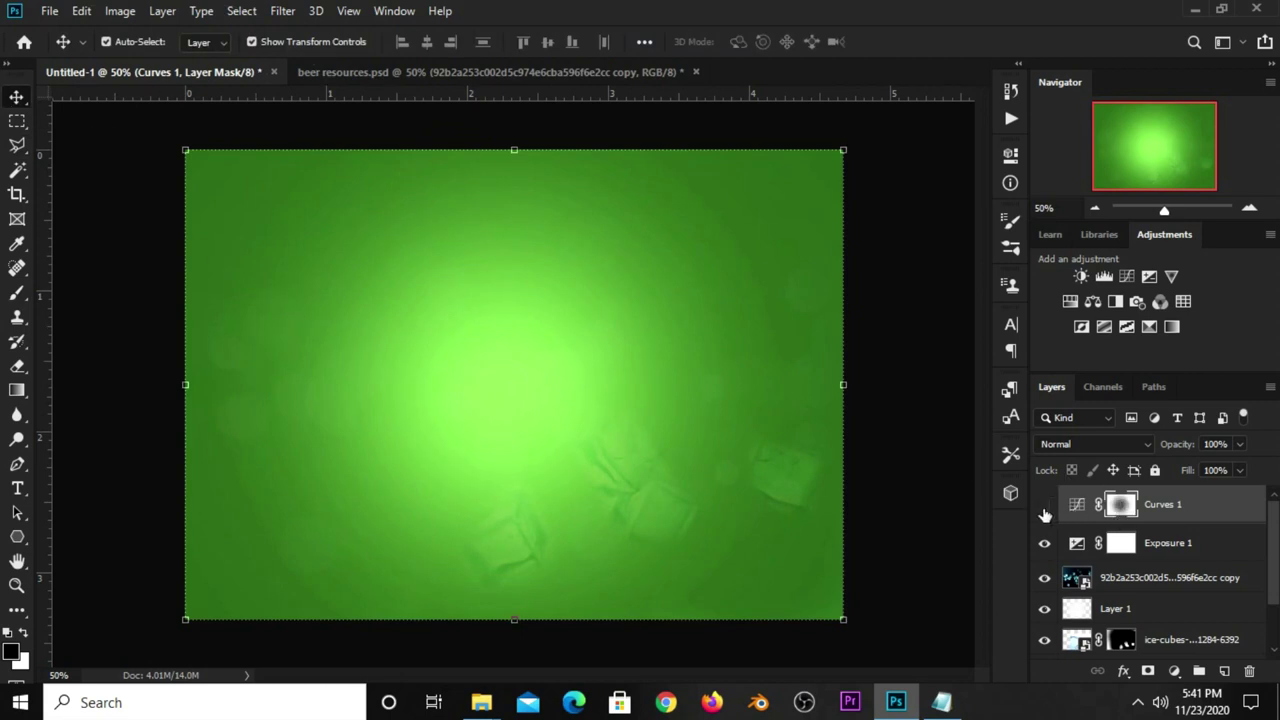
pyautogui.click(876, 434)
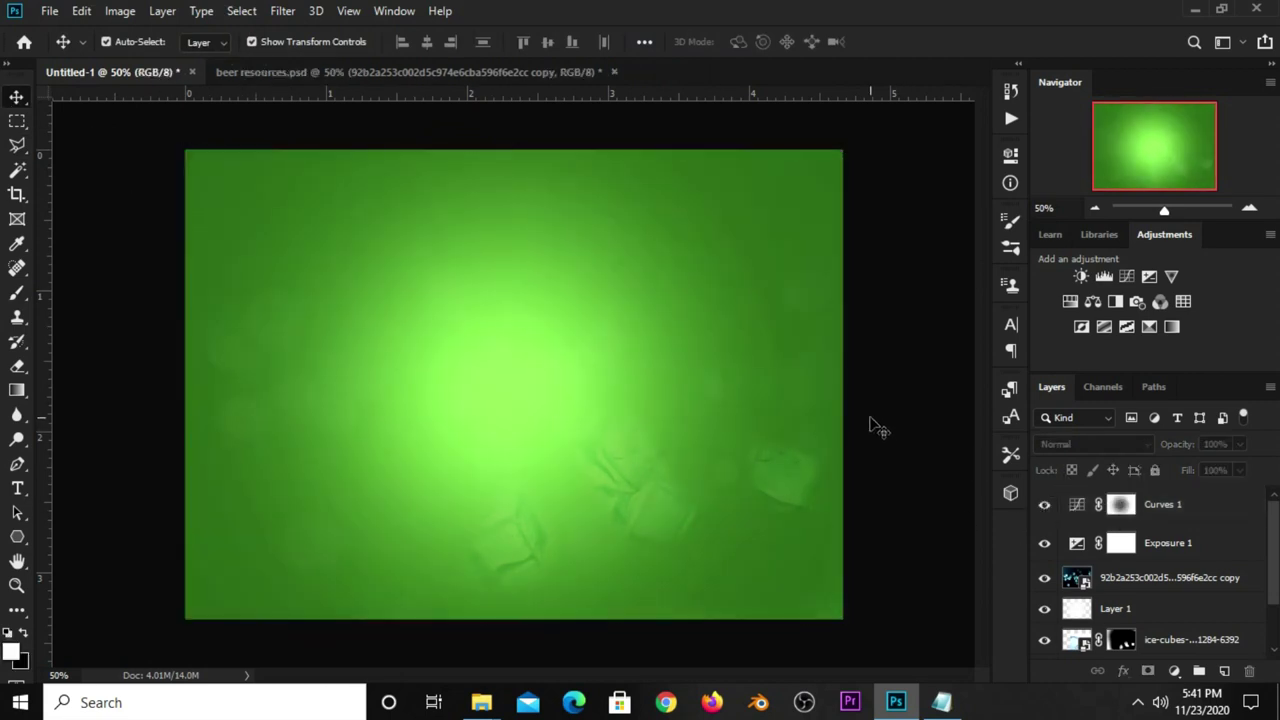
# In beer resources.psd, hide the photo and ice-cubes layers, then show and select the dust layer
pyautogui.click(330, 73)
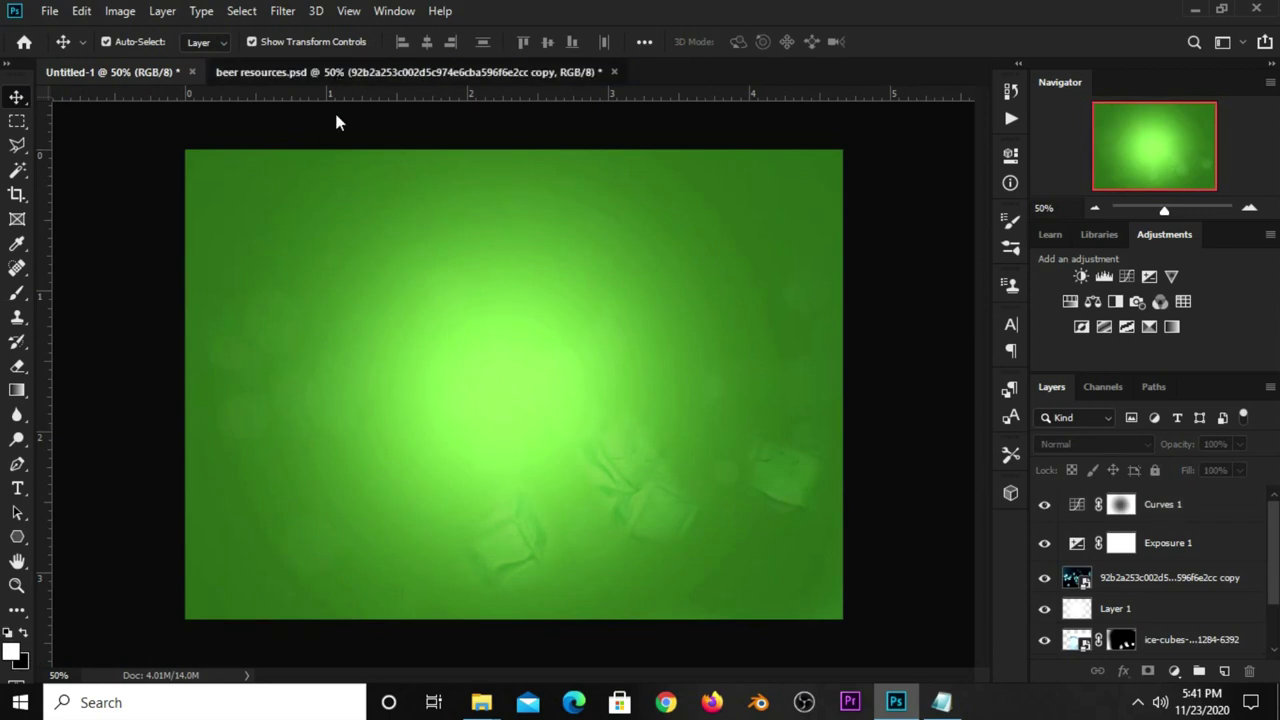
pyautogui.click(1043, 602)
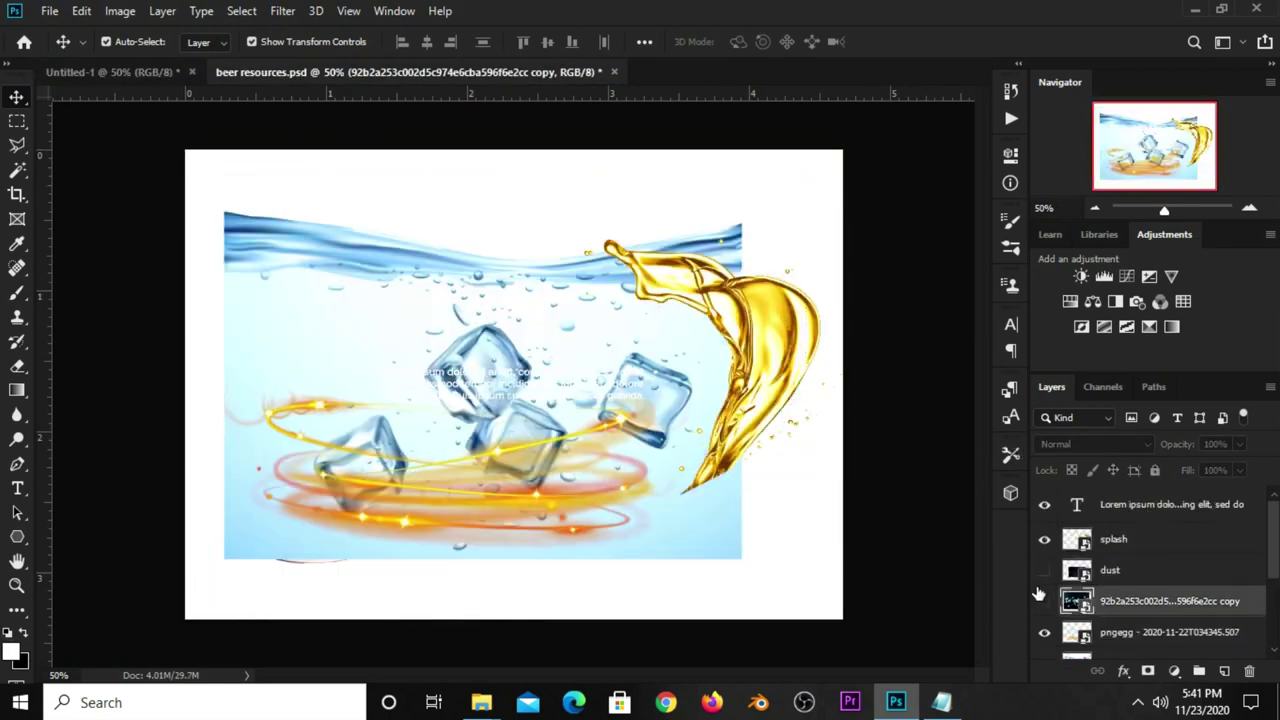
pyautogui.scroll(-1, 1076, 607)
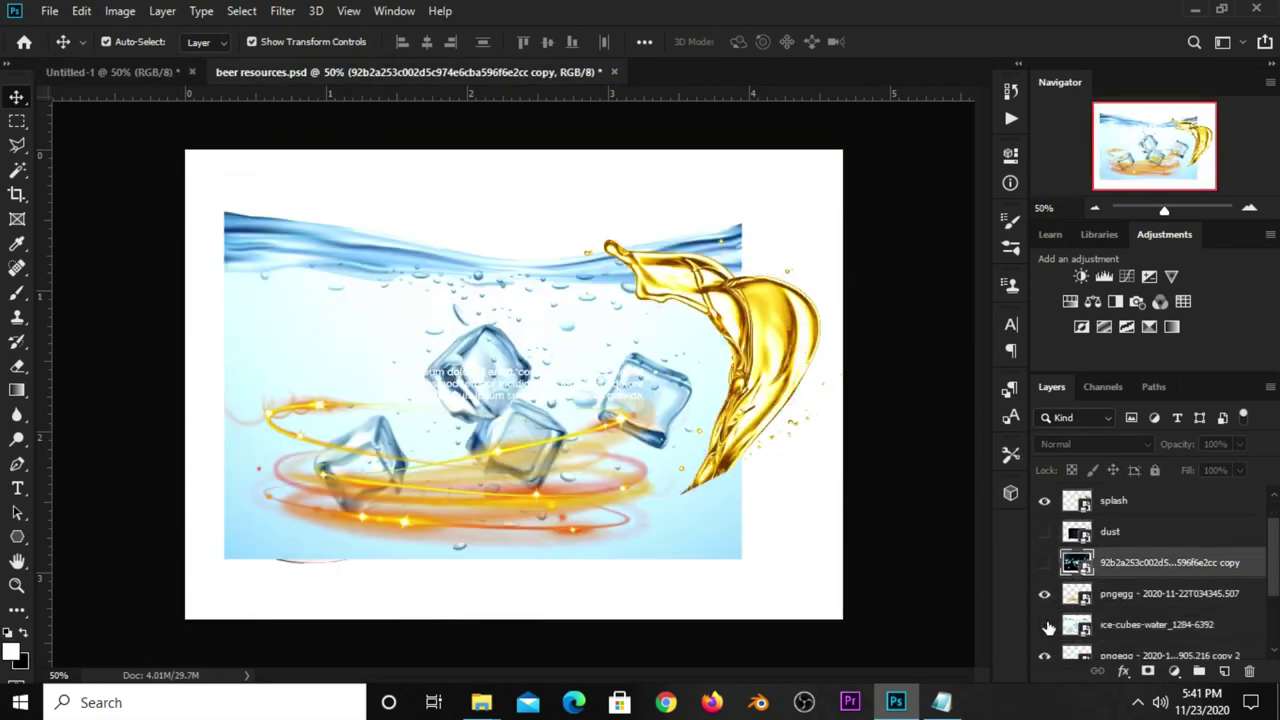
pyautogui.click(1044, 624)
pyautogui.click(1044, 531)
pyautogui.click(1095, 531)
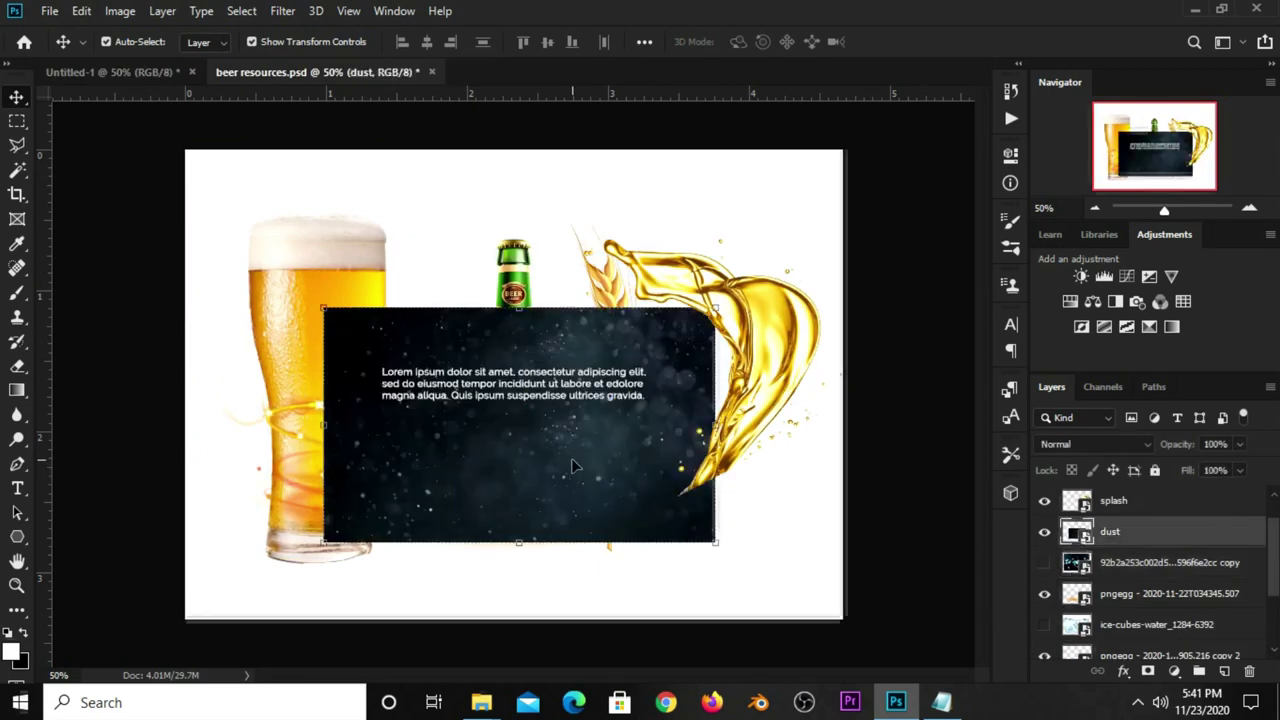
# Drag the dust layer into Untitled-1 and scale it up to cover the whole canvas
pyautogui.click(94, 73)
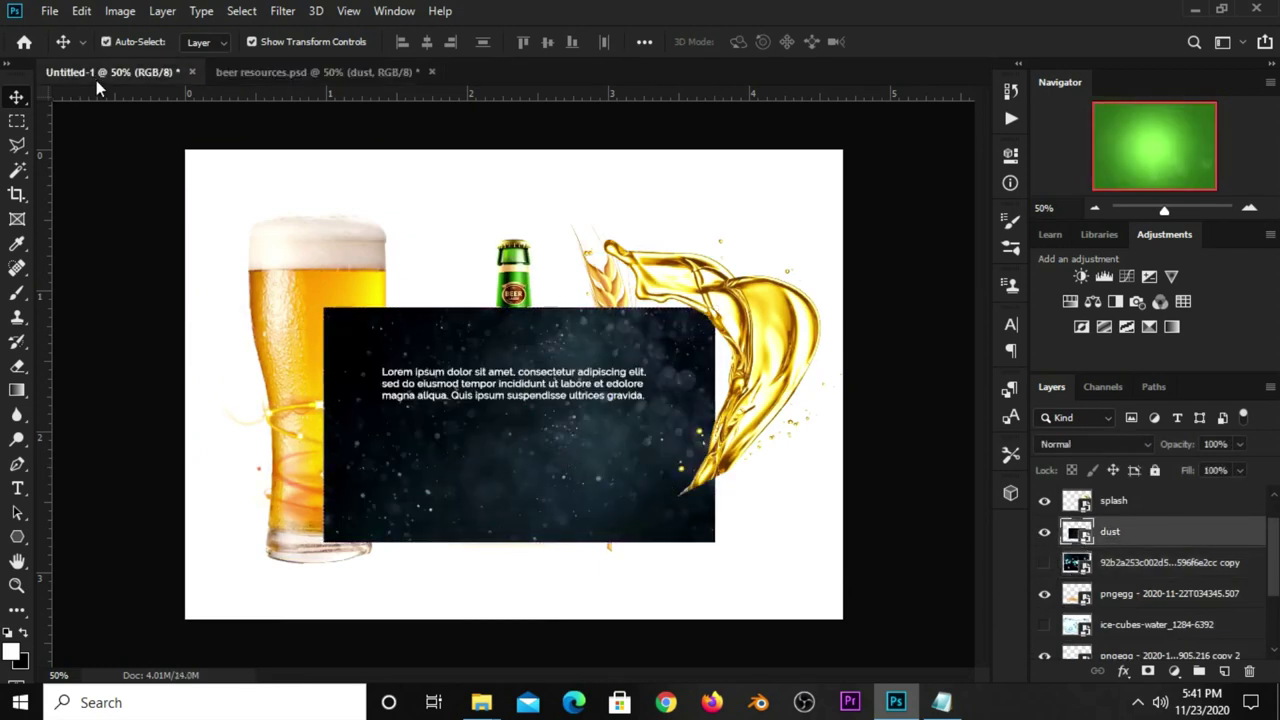
pyautogui.moveTo(96, 80)
pyautogui.mouseDown()
pyautogui.moveTo(335, 312)
pyautogui.moveTo(279, 239)
pyautogui.mouseUp()
pyautogui.hotkey('ctrl', 't')
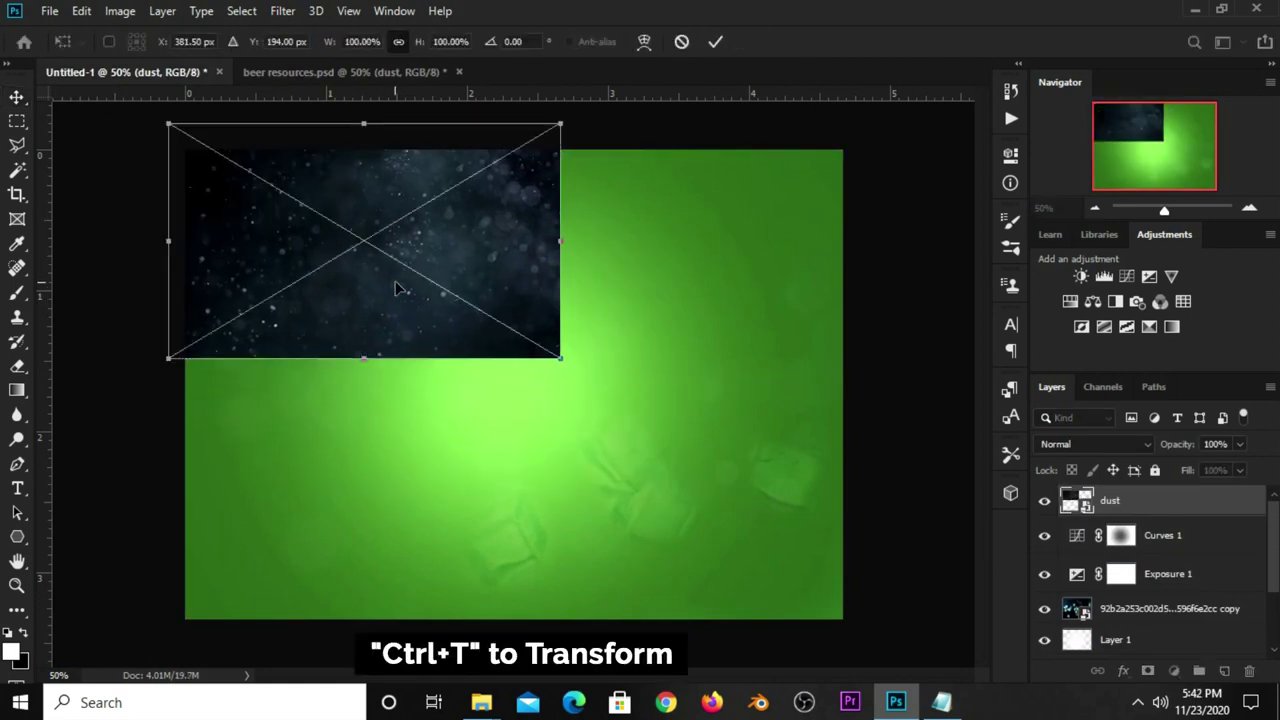
pyautogui.scroll(-1, 562, 372)
pyautogui.moveTo(553, 364); pyautogui.dragTo(924, 623)
pyautogui.click(721, 48)
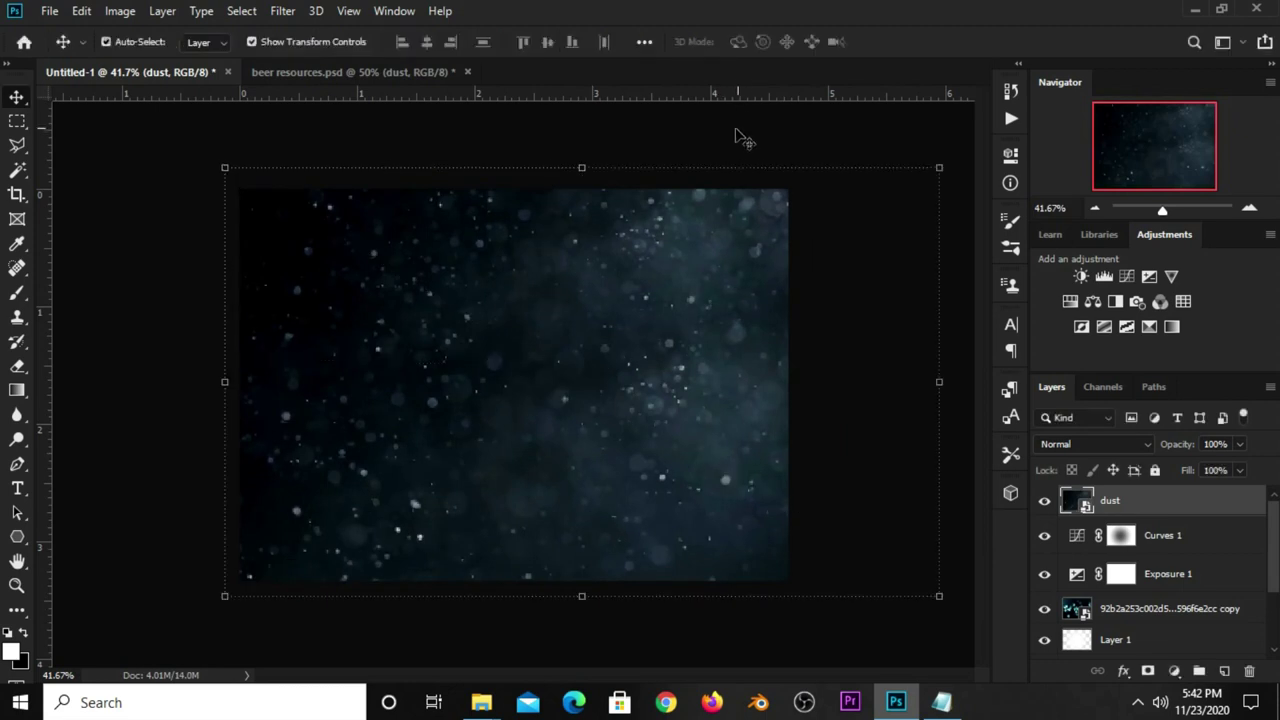
pyautogui.hotkey('ctrl', '+')
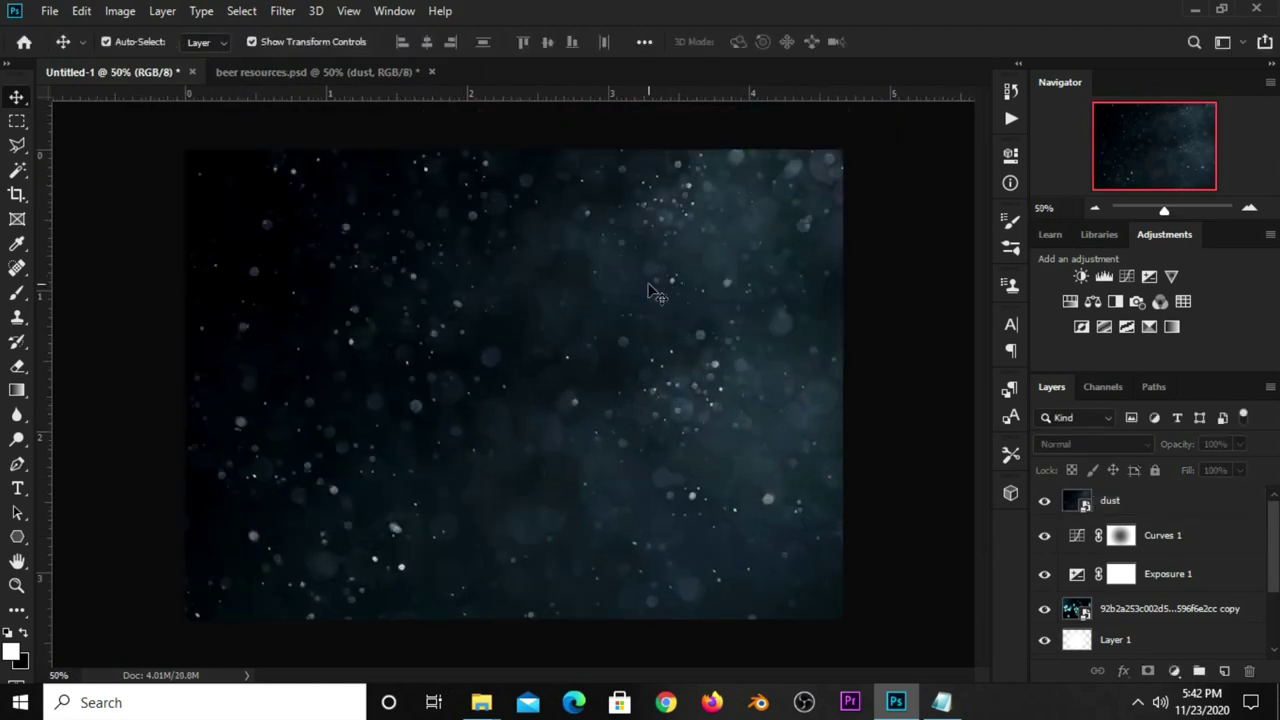
# Try the Overlay blend mode on the dust layer
pyautogui.keyDown('ctrl'); pyautogui.click(670, 305); pyautogui.keyUp('ctrl')
pyautogui.click(1077, 445)
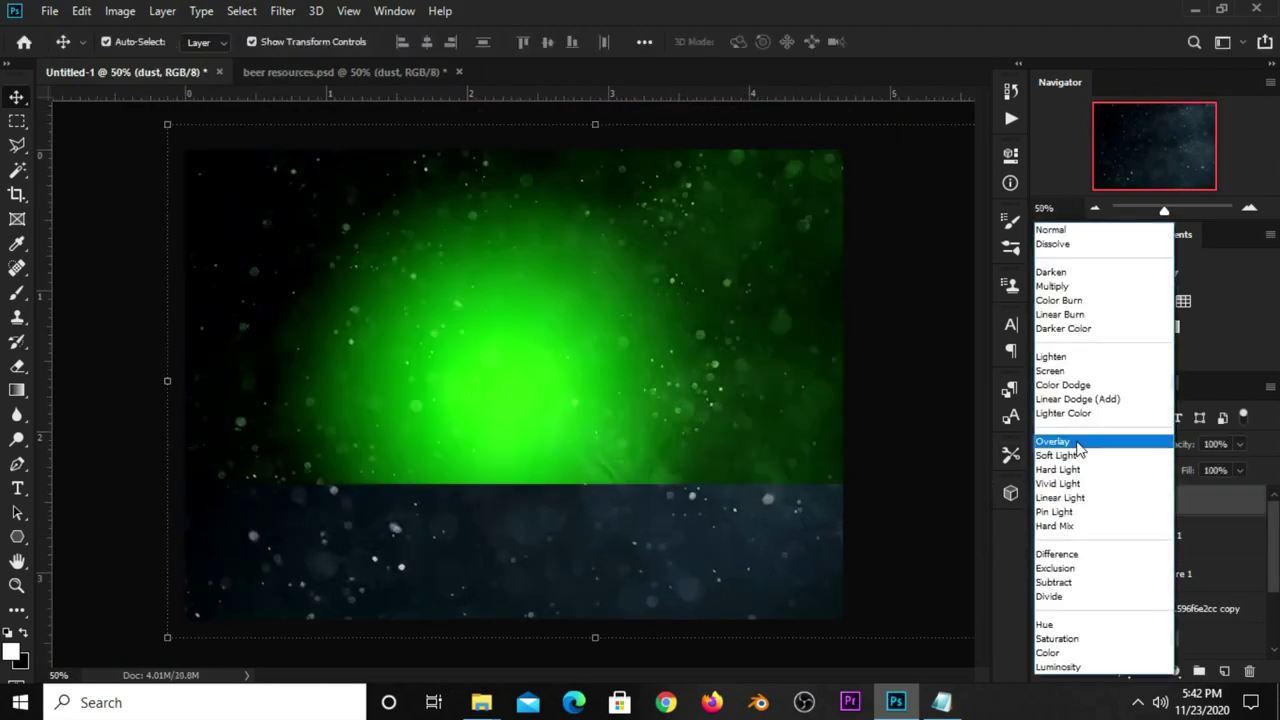
pyautogui.click(1083, 449)
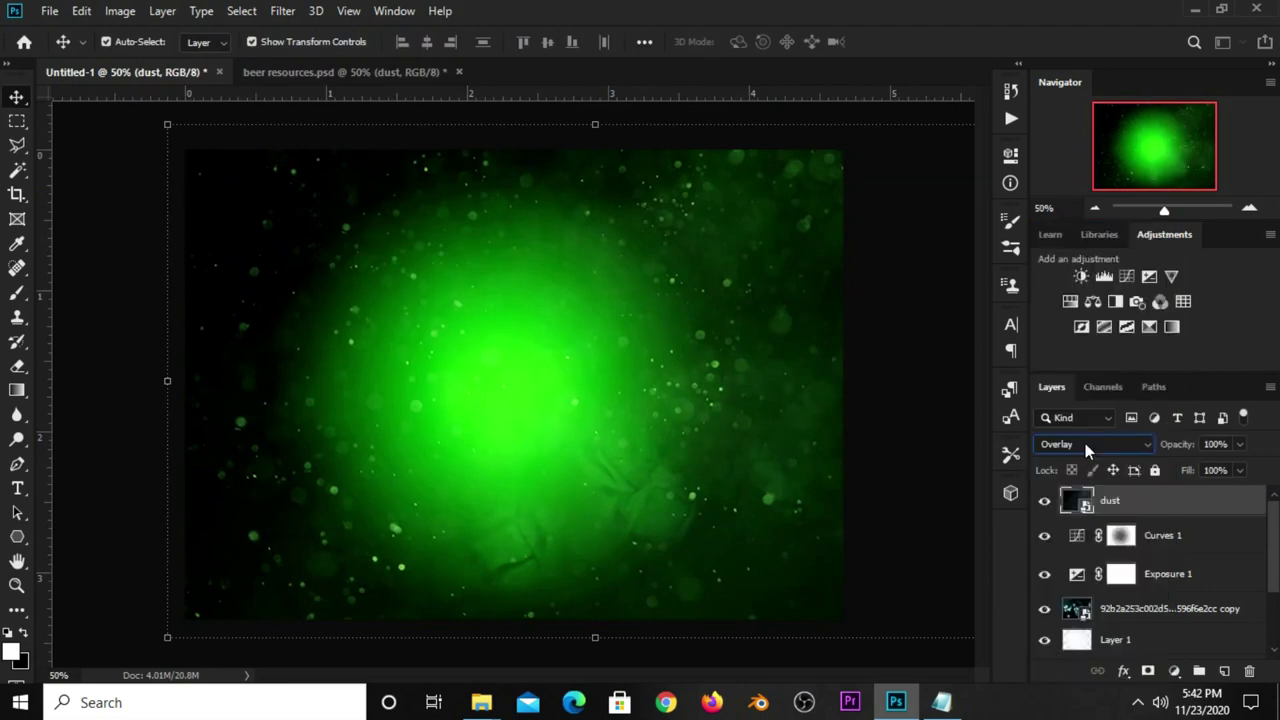
pyautogui.click(1240, 450)
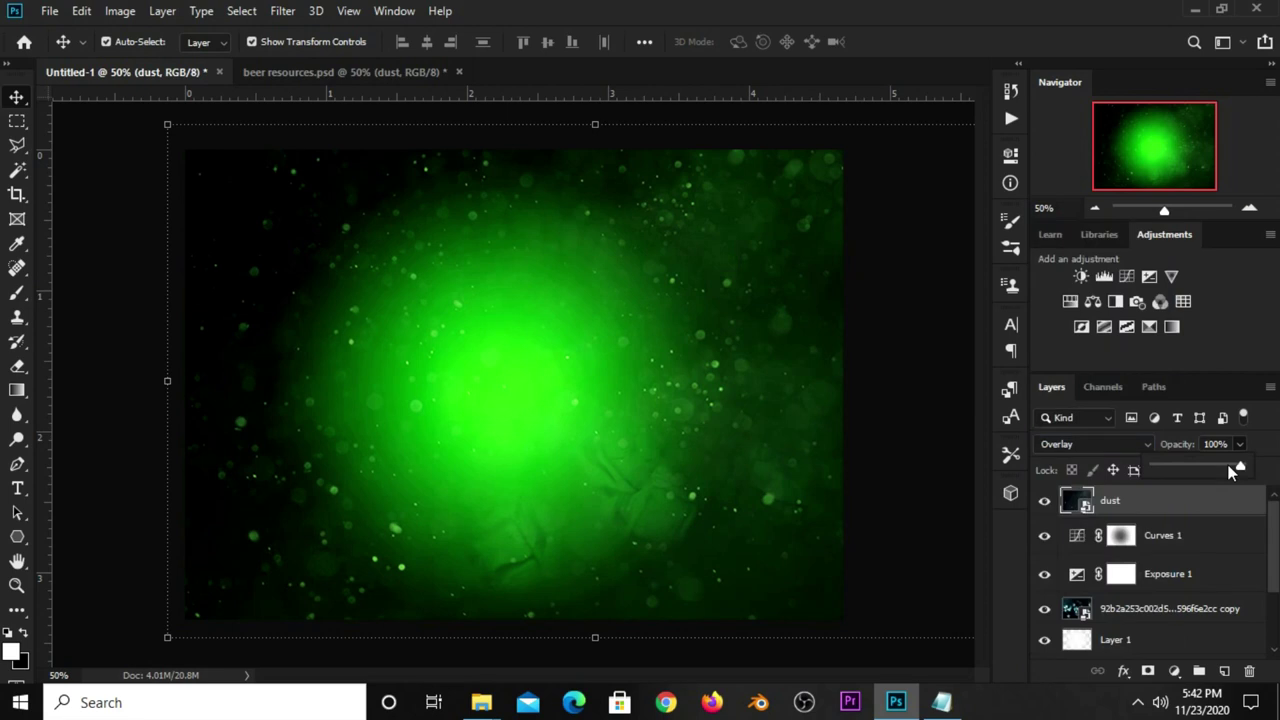
pyautogui.doubleClick(1086, 442)
pyautogui.click(1086, 442)
pyautogui.click(1086, 442)
# Switch the dust layer to Soft Light and lower its opacity to 86%
pyautogui.click(1089, 451)
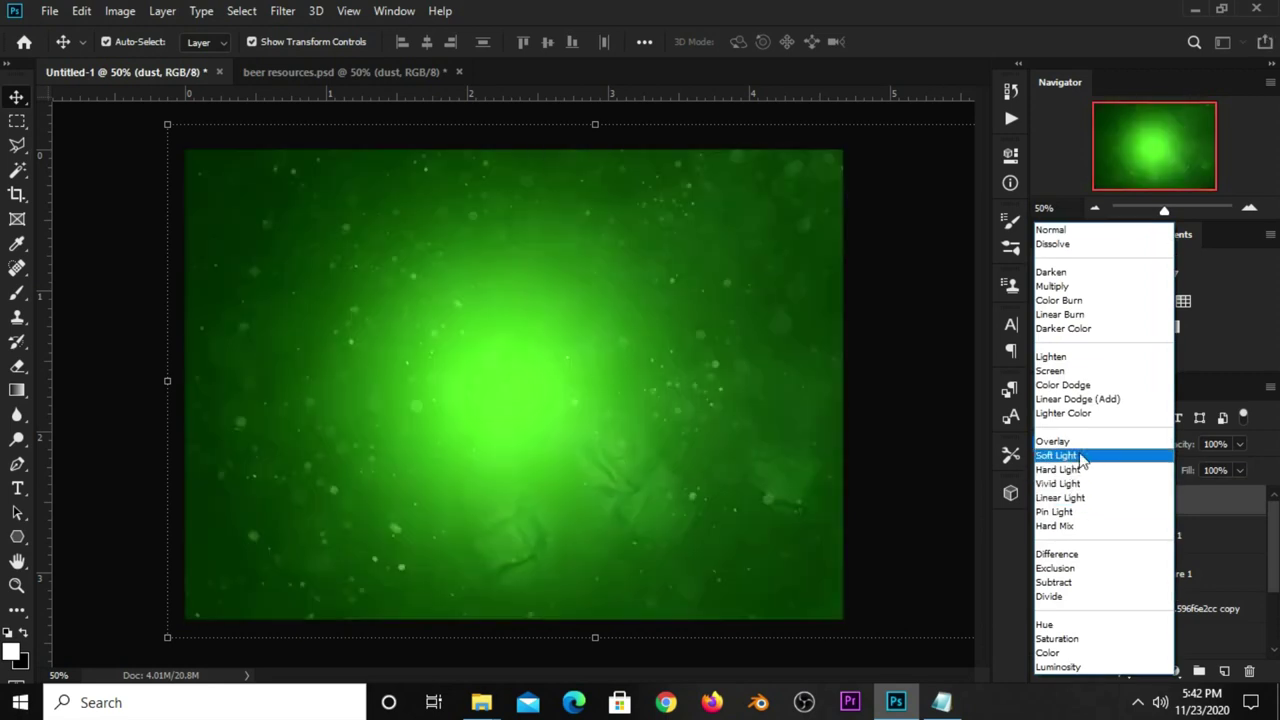
pyautogui.click(1081, 458)
pyautogui.click(1241, 449)
pyautogui.moveTo(1230, 466); pyautogui.dragTo(1223, 472)
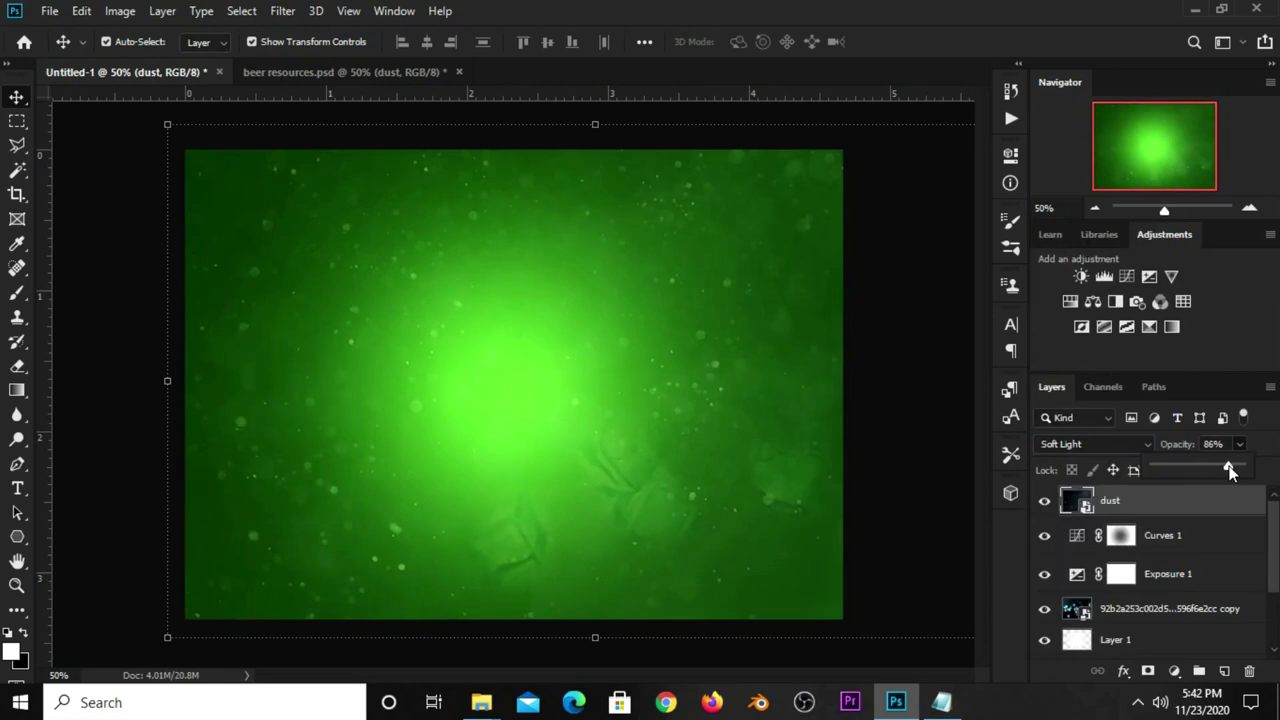
pyautogui.click(1045, 502)
pyautogui.click(1045, 502)
pyautogui.click(940, 488)
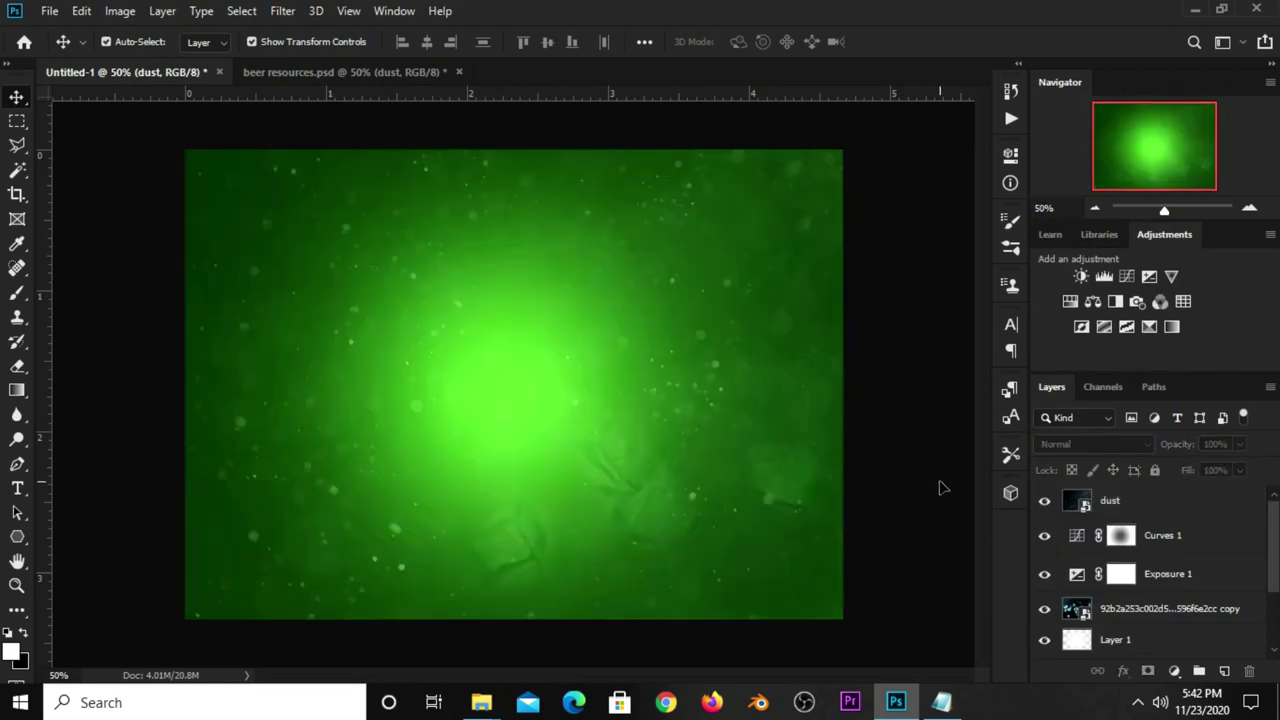
pyautogui.click(1174, 671)
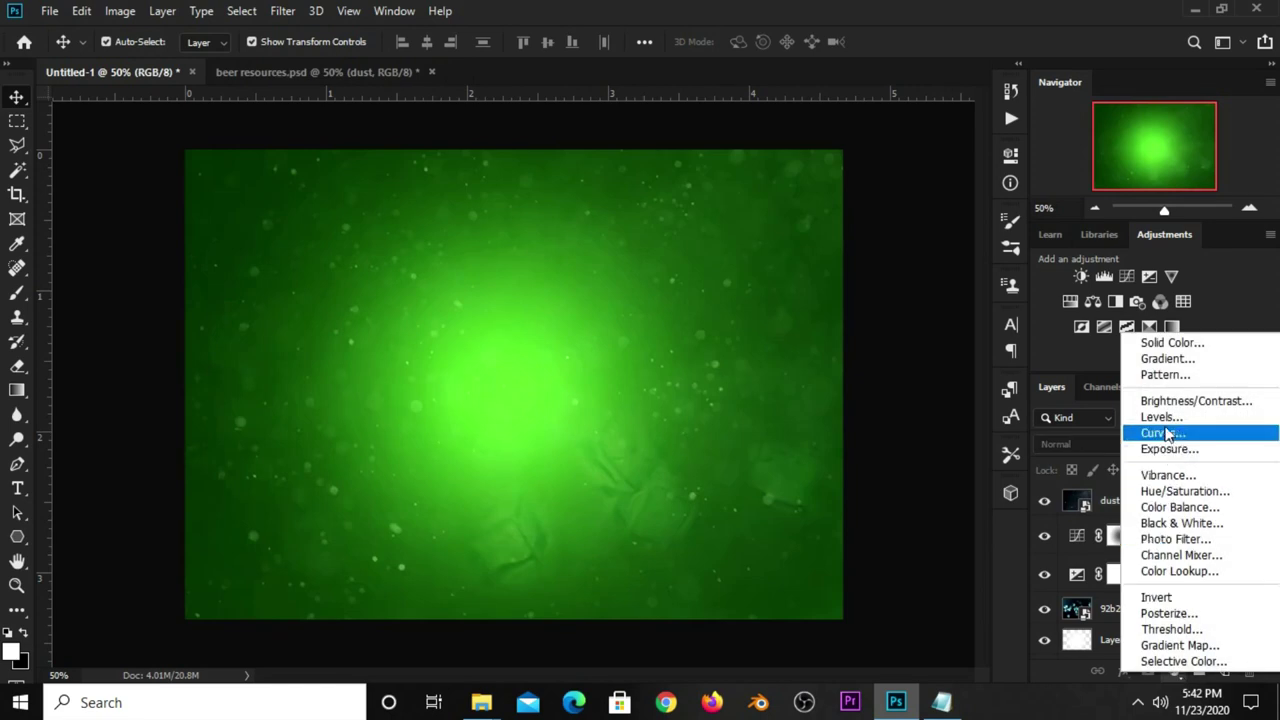
# Add a Levels adjustment clipped to the dust layer with output white set to 181
pyautogui.click(1160, 416)
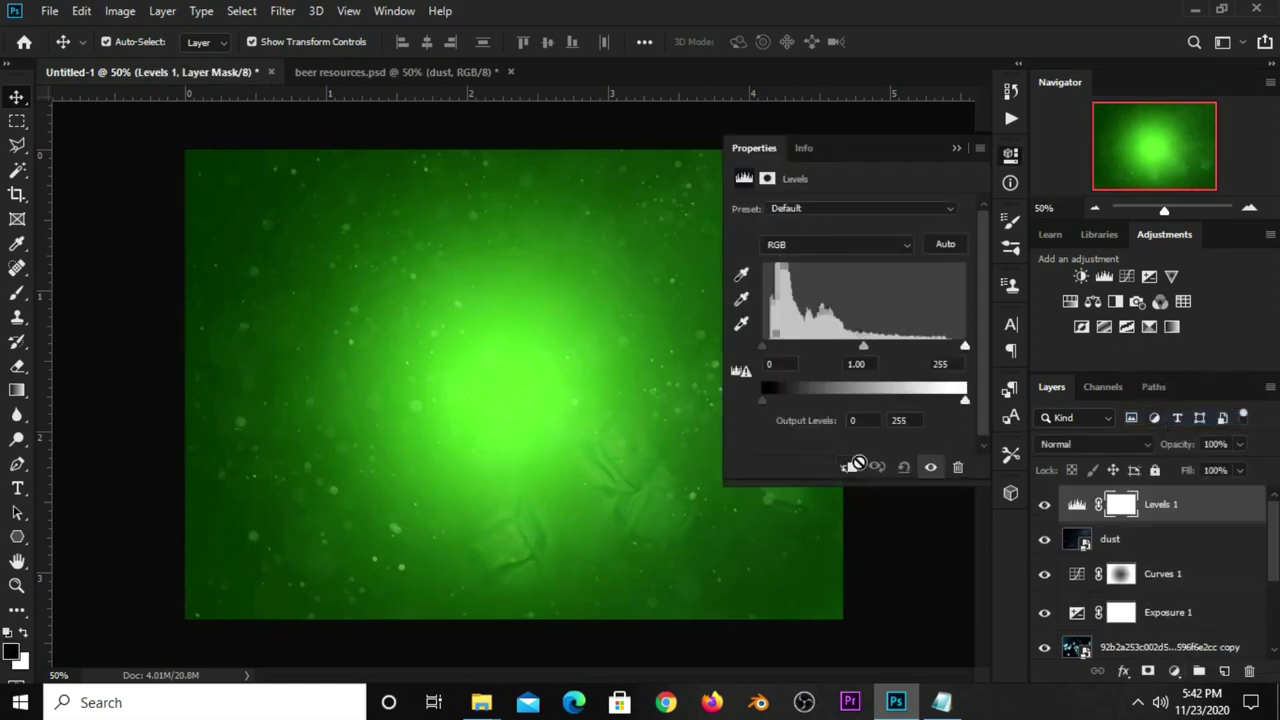
pyautogui.click(850, 466)
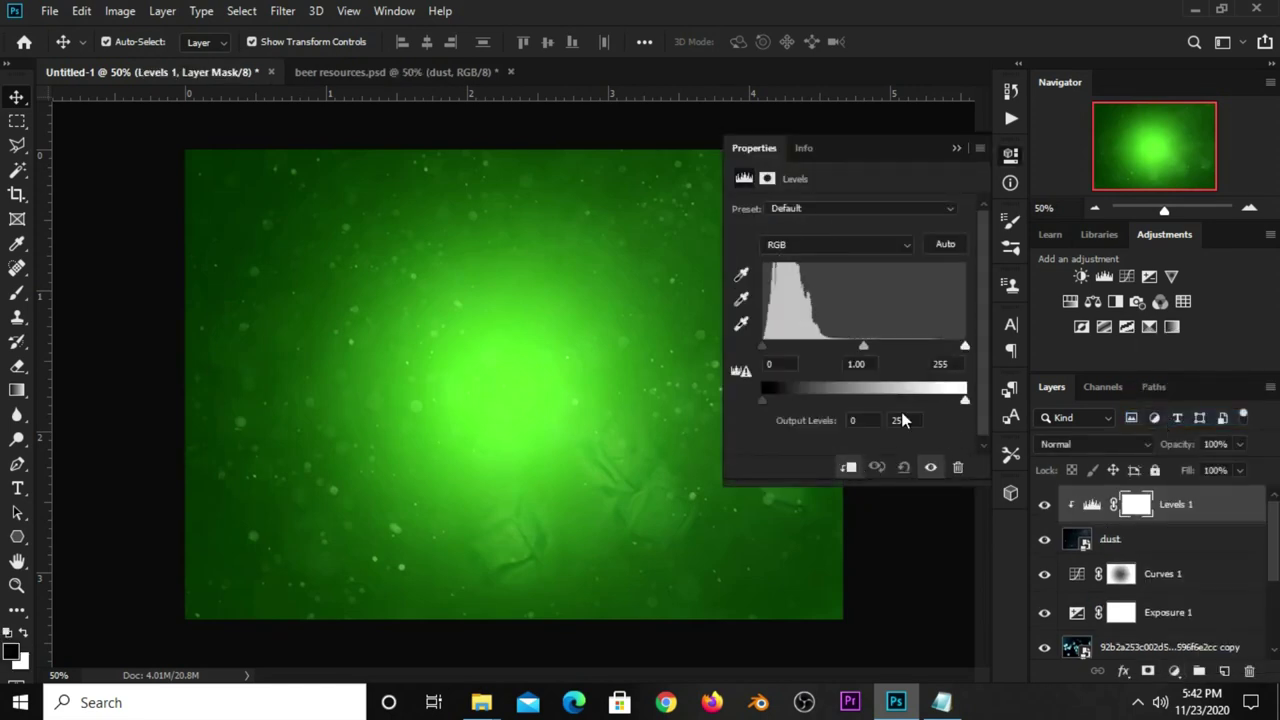
pyautogui.moveTo(966, 400); pyautogui.dragTo(948, 403)
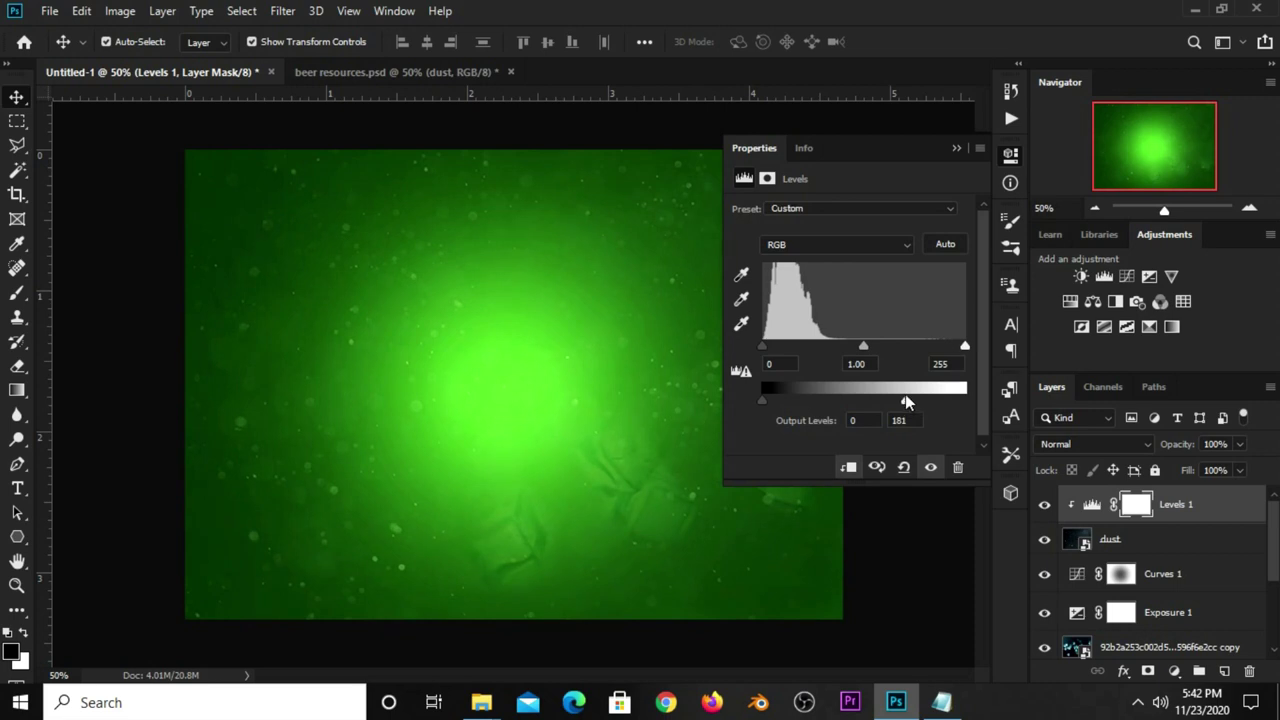
pyautogui.click(956, 148)
pyautogui.click(1045, 505)
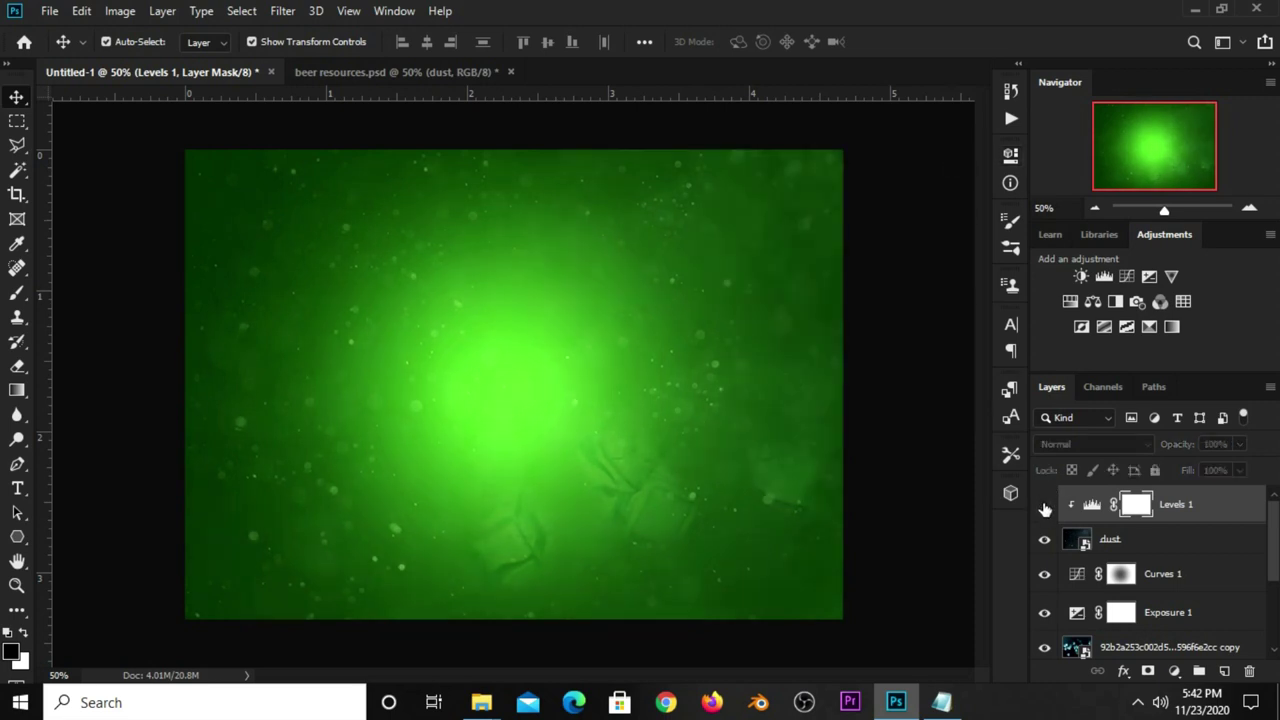
pyautogui.click(1045, 505)
pyautogui.click(924, 429)
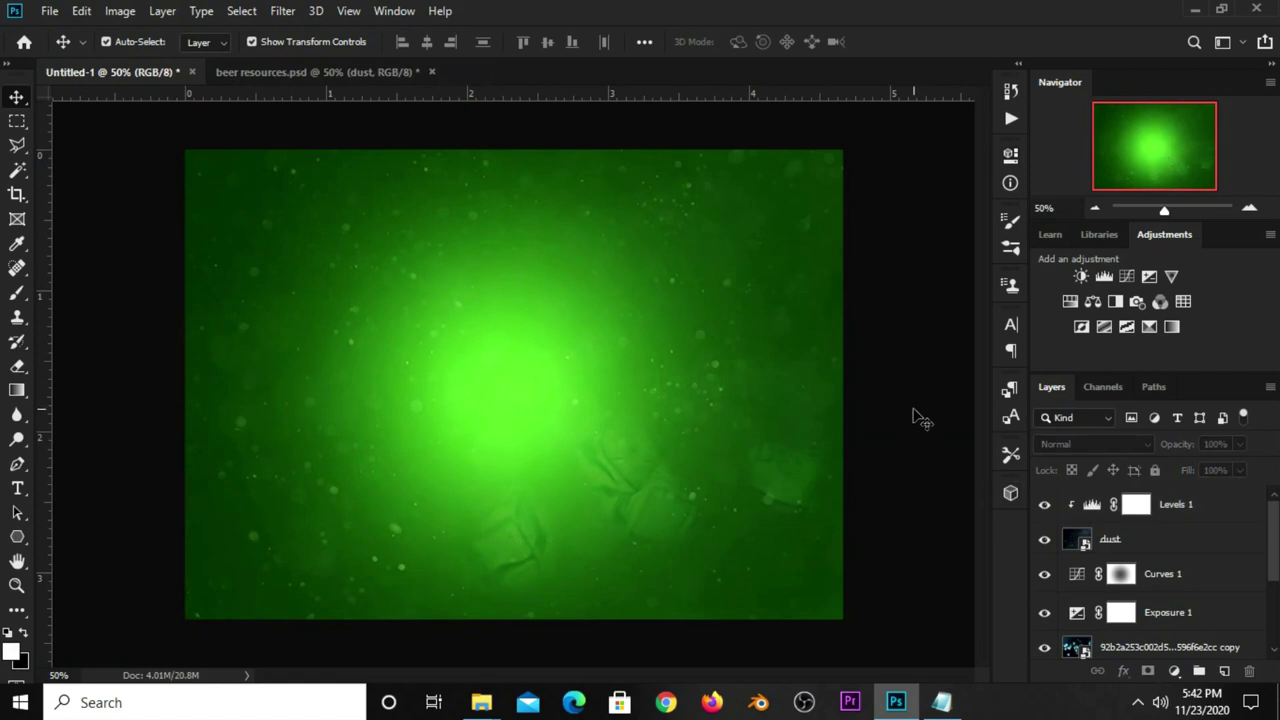
# In beer resources.psd, hide the dust and Background layers and select the beer bottle
pyautogui.click(315, 72)
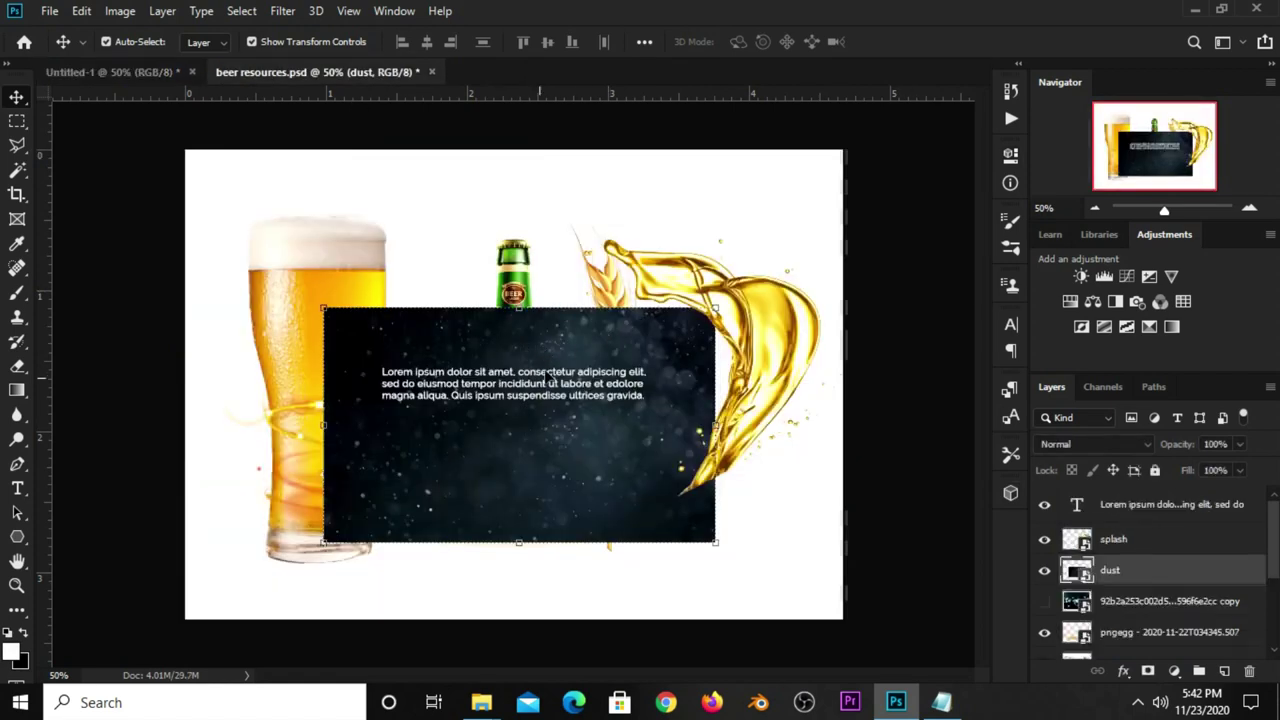
pyautogui.click(1044, 571)
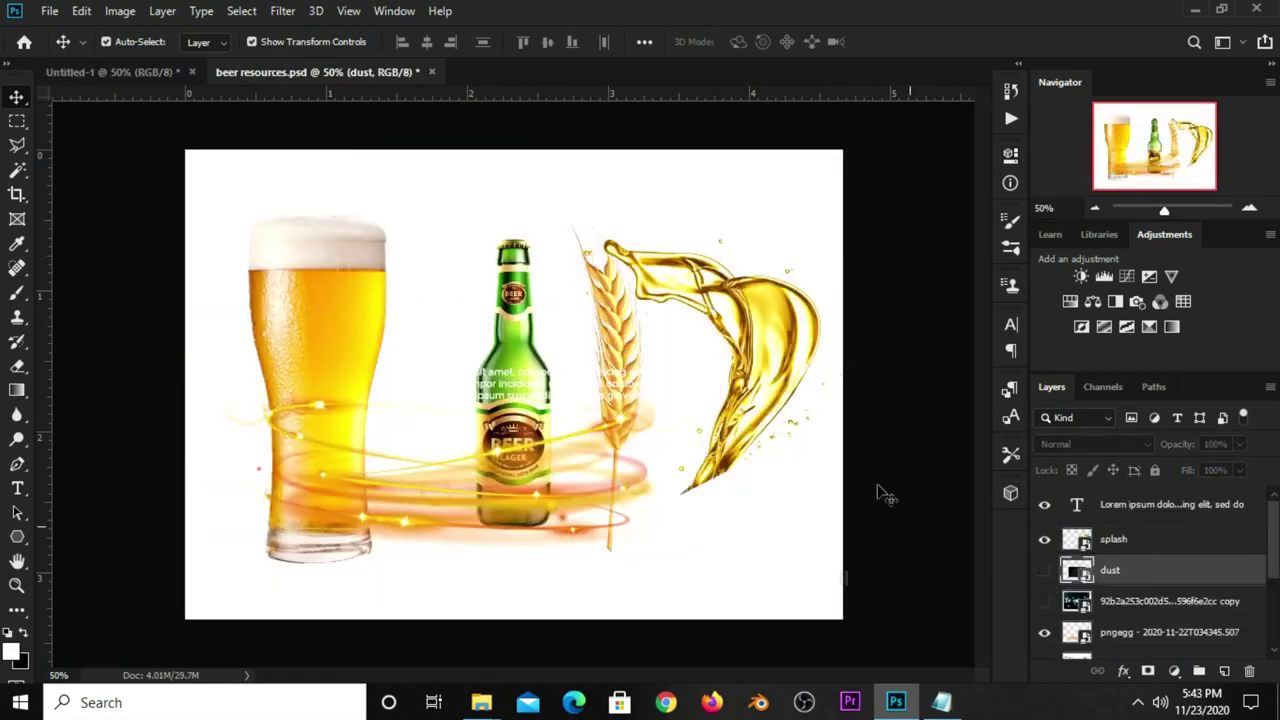
pyautogui.keyDown('ctrl'); pyautogui.click(520, 303); pyautogui.keyUp('ctrl')
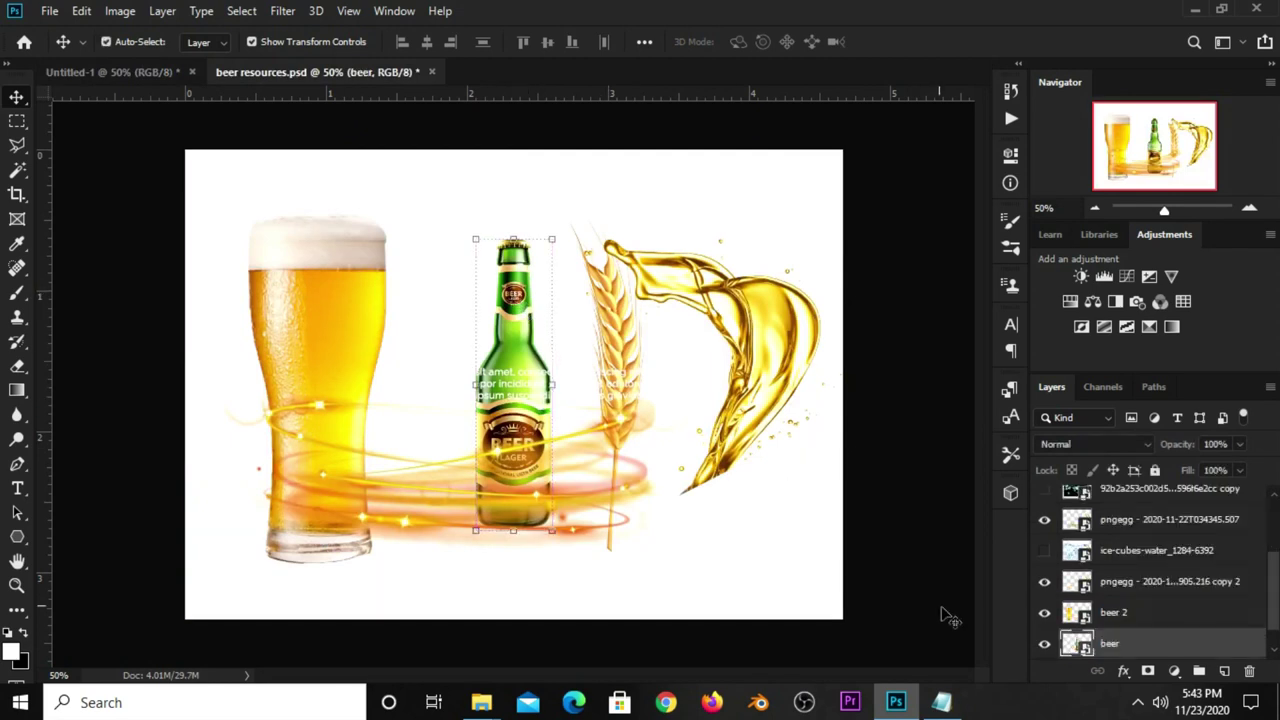
pyautogui.scroll(-1, 1068, 607)
pyautogui.click(1044, 643)
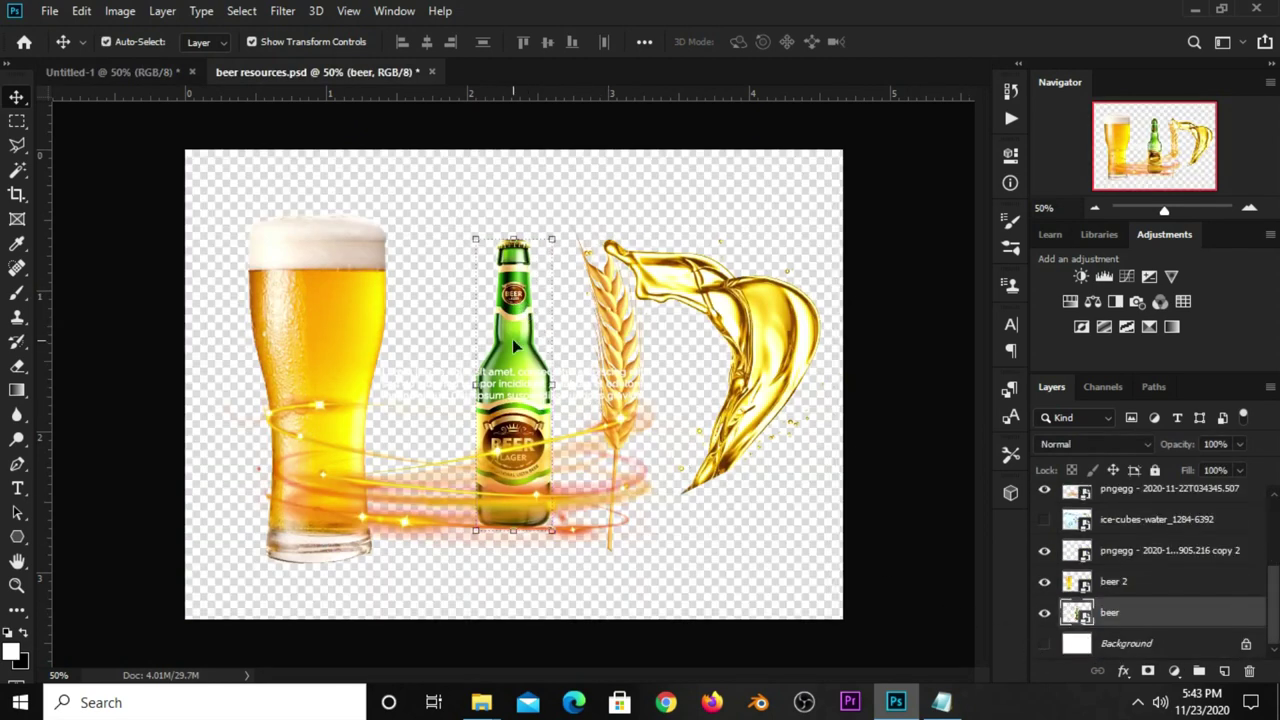
pyautogui.moveTo(512, 338); pyautogui.dragTo(507, 301)
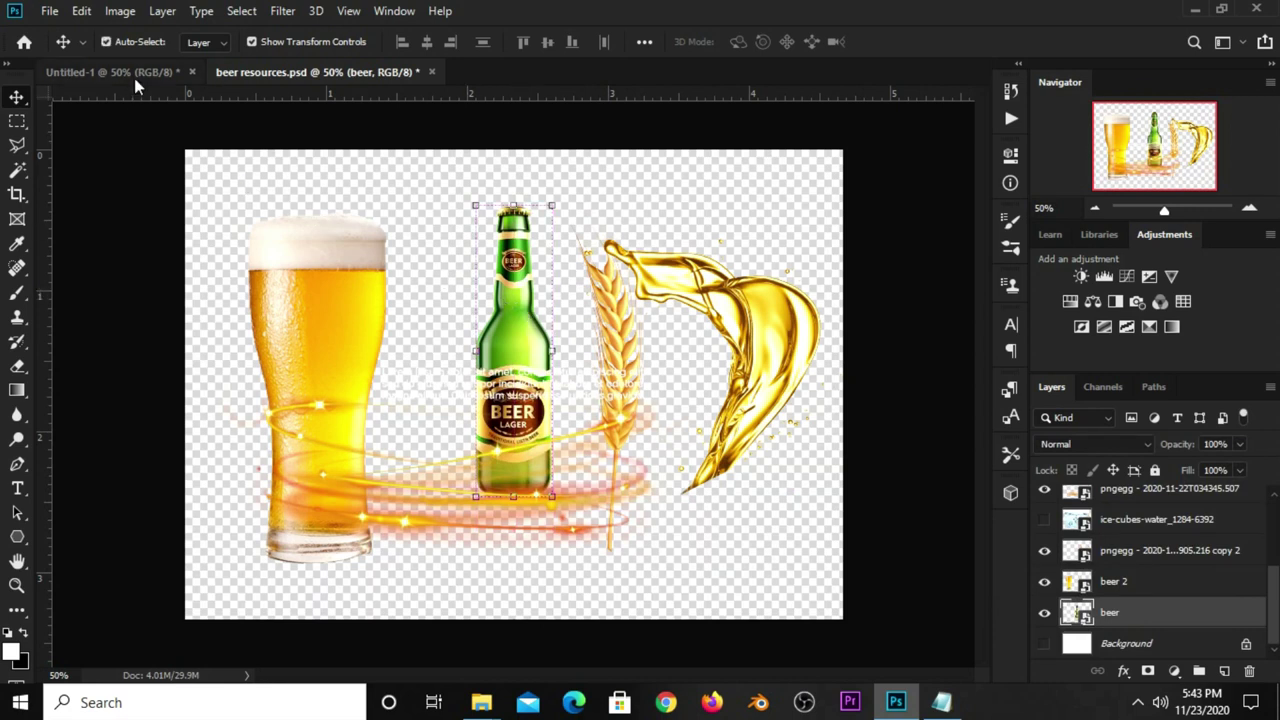
# Drag the bottle into the banner, shrink it slightly and tilt it right of centre
pyautogui.moveTo(134, 78)
pyautogui.mouseDown()
pyautogui.moveTo(530, 465)
pyautogui.moveTo(638, 467)
pyautogui.mouseUp()
pyautogui.moveTo(585, 242); pyautogui.dragTo(548, 262)
pyautogui.moveTo(612, 376)
pyautogui.mouseDown()
pyautogui.moveTo(604, 393)
pyautogui.moveTo(575, 382)
pyautogui.mouseUp()
pyautogui.press('Return')
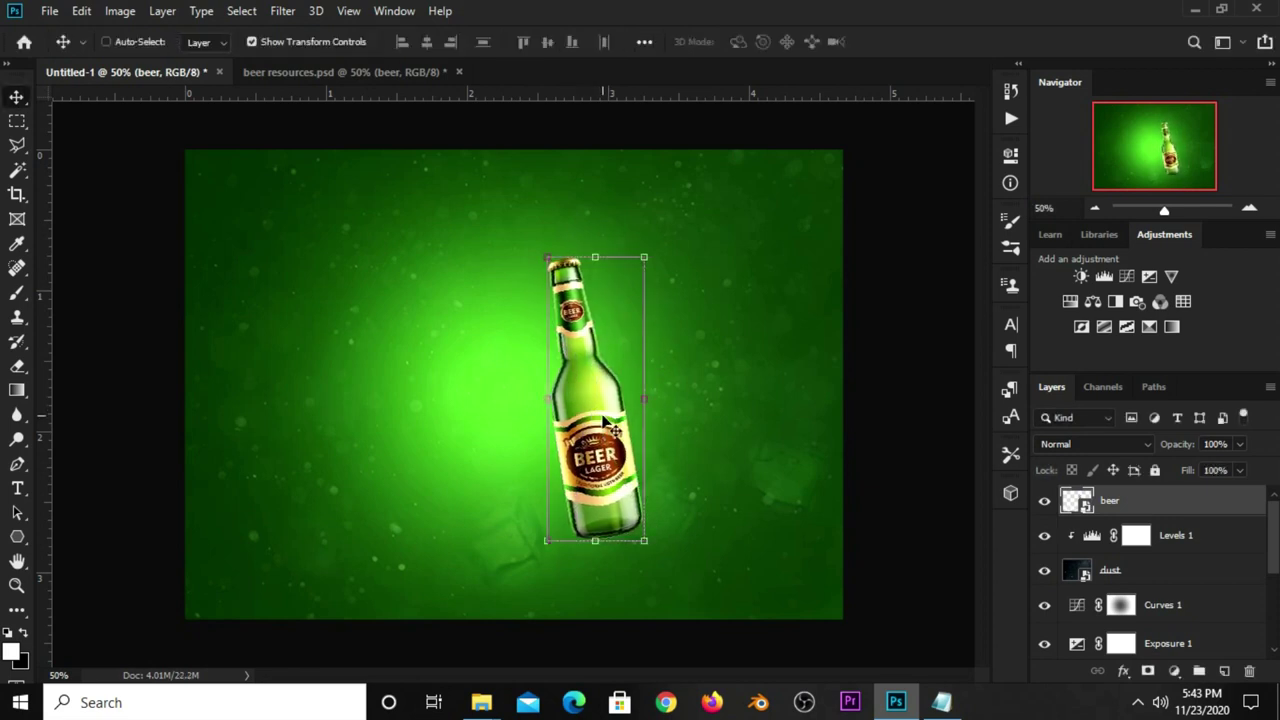
# Duplicate the bottle, tilt the copy the opposite way into a V, and place it behind
pyautogui.hotkey('ctrl', 'j')
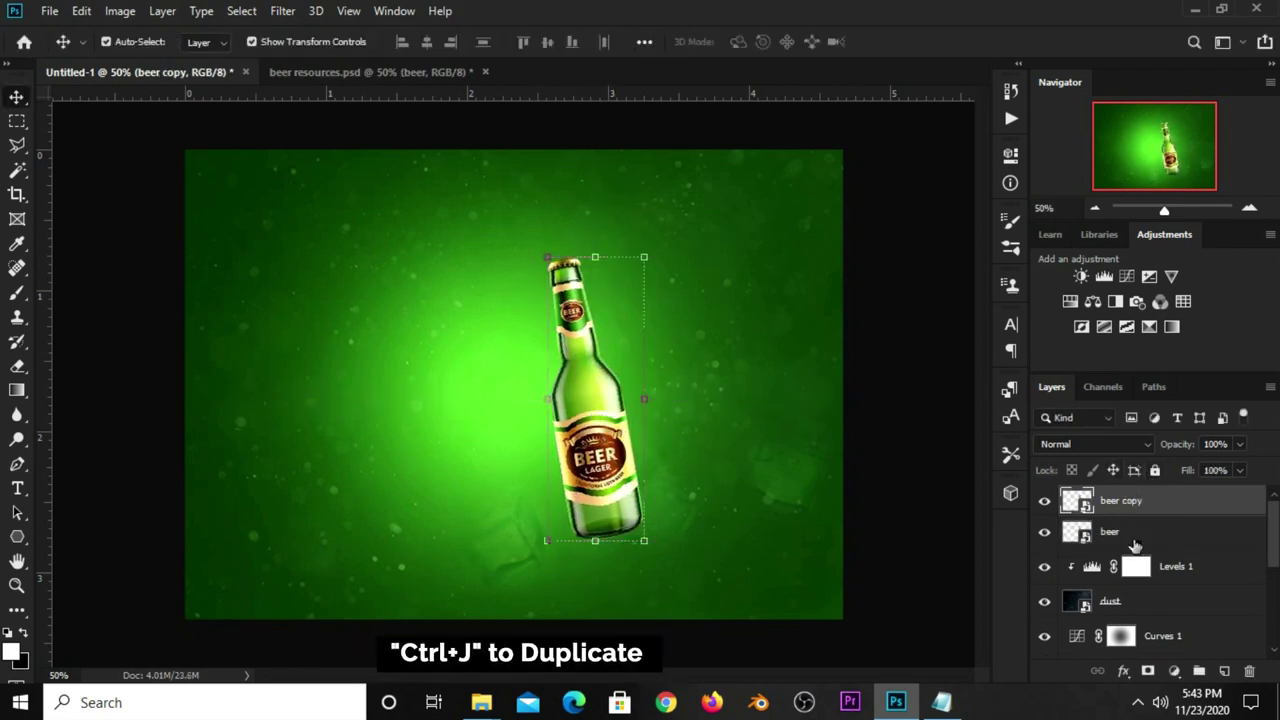
pyautogui.click(1098, 533)
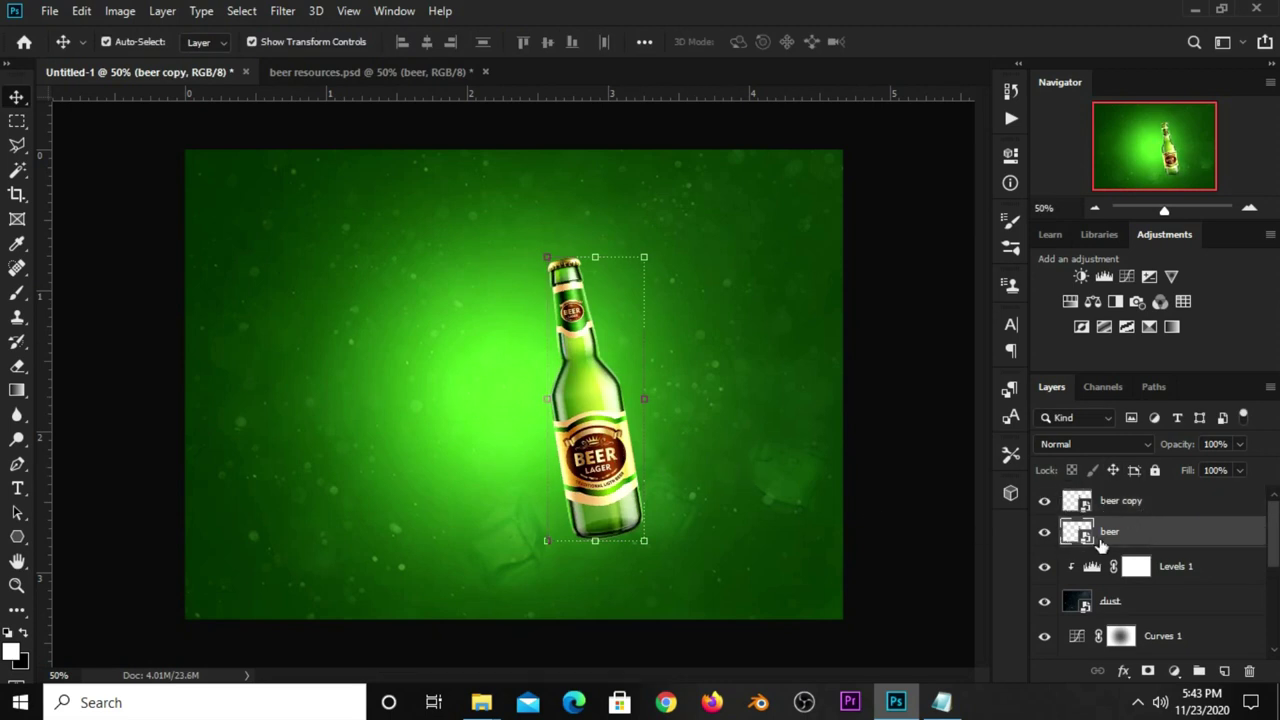
pyautogui.moveTo(610, 390); pyautogui.dragTo(660, 388)
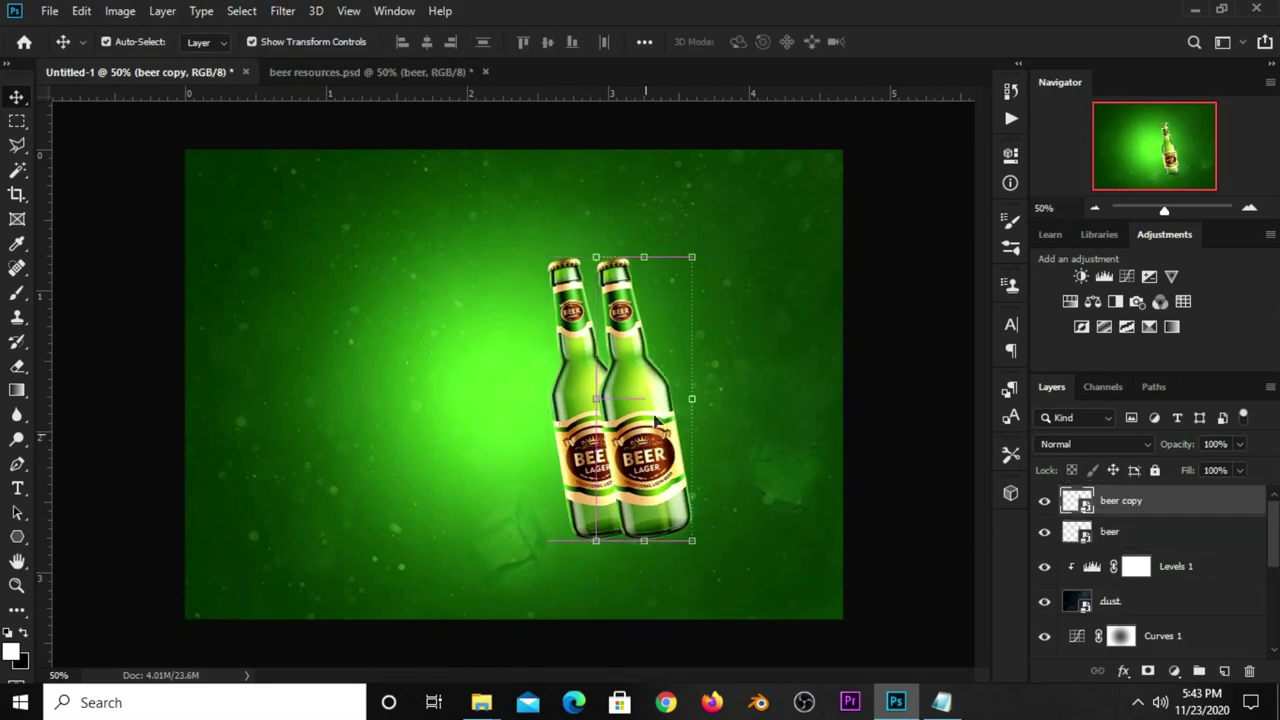
pyautogui.hotkey('ctrl', 't')
pyautogui.moveTo(669, 252); pyautogui.dragTo(720, 272)
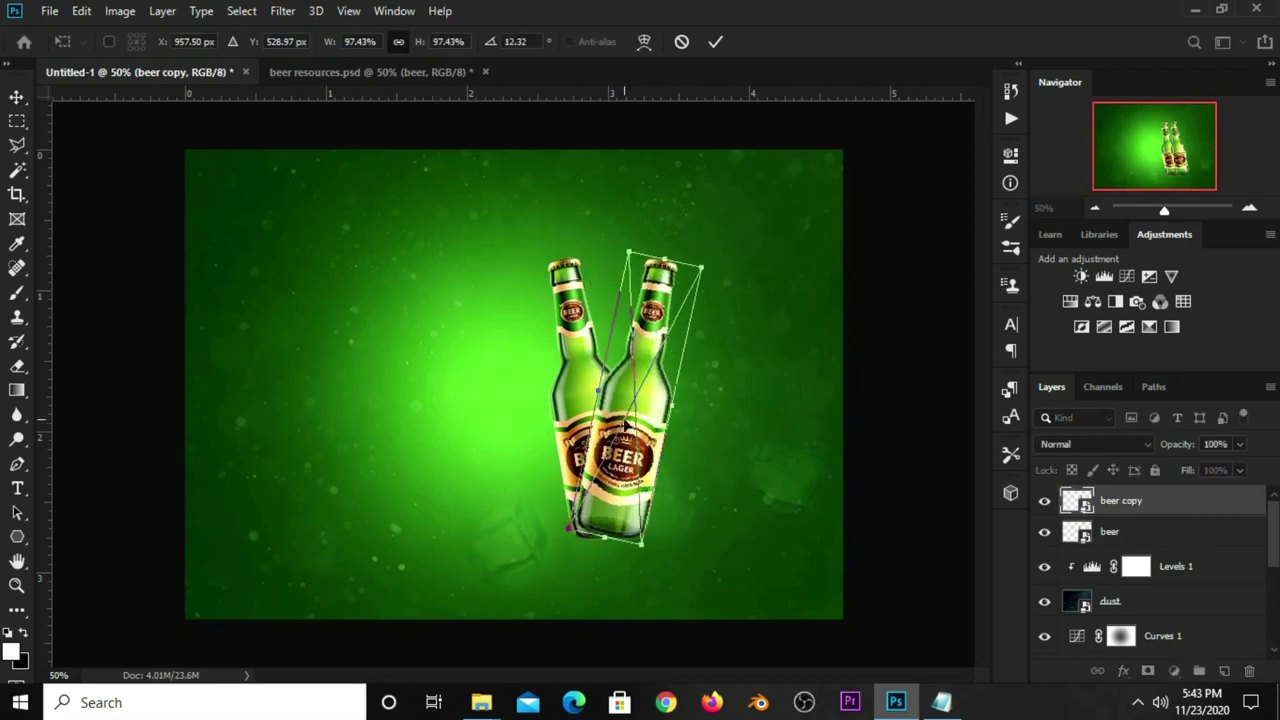
pyautogui.moveTo(630, 420); pyautogui.dragTo(655, 403)
pyautogui.press('Return')
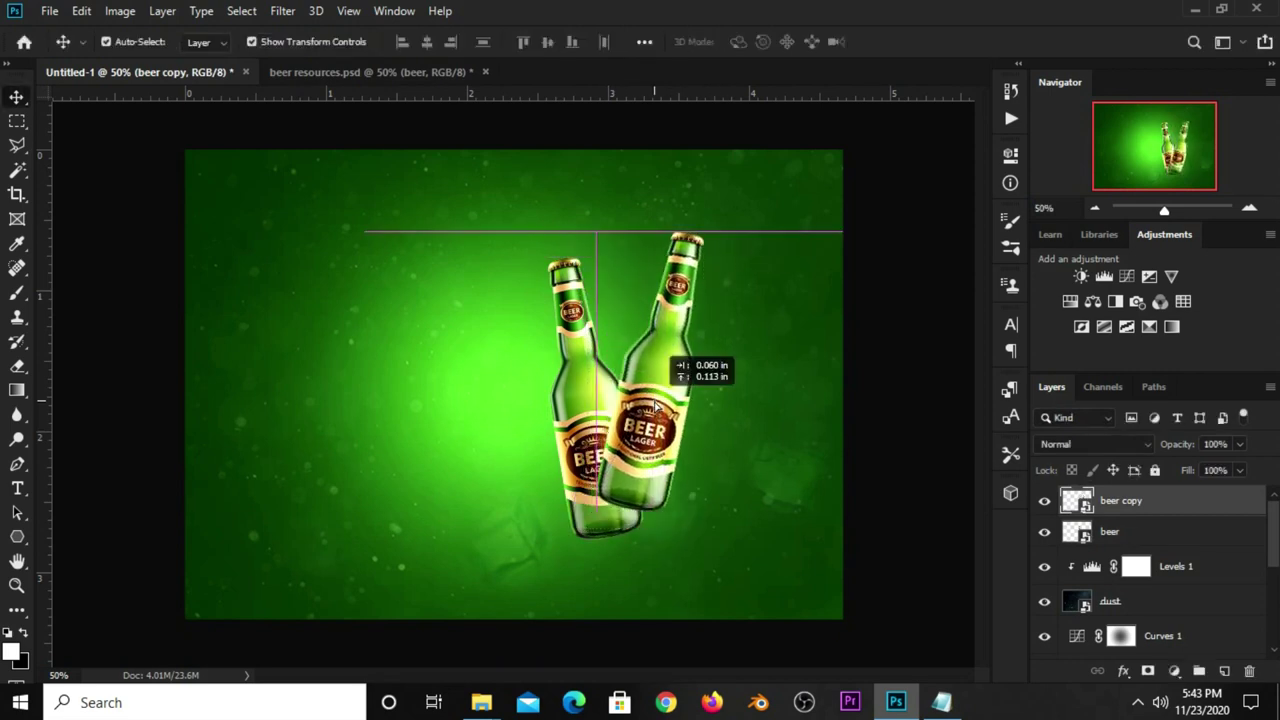
pyautogui.moveTo(1137, 508); pyautogui.dragTo(1134, 548)
# Nudge the right-hand bottle slightly down-left
pyautogui.click(900, 410)
pyautogui.click(662, 362)
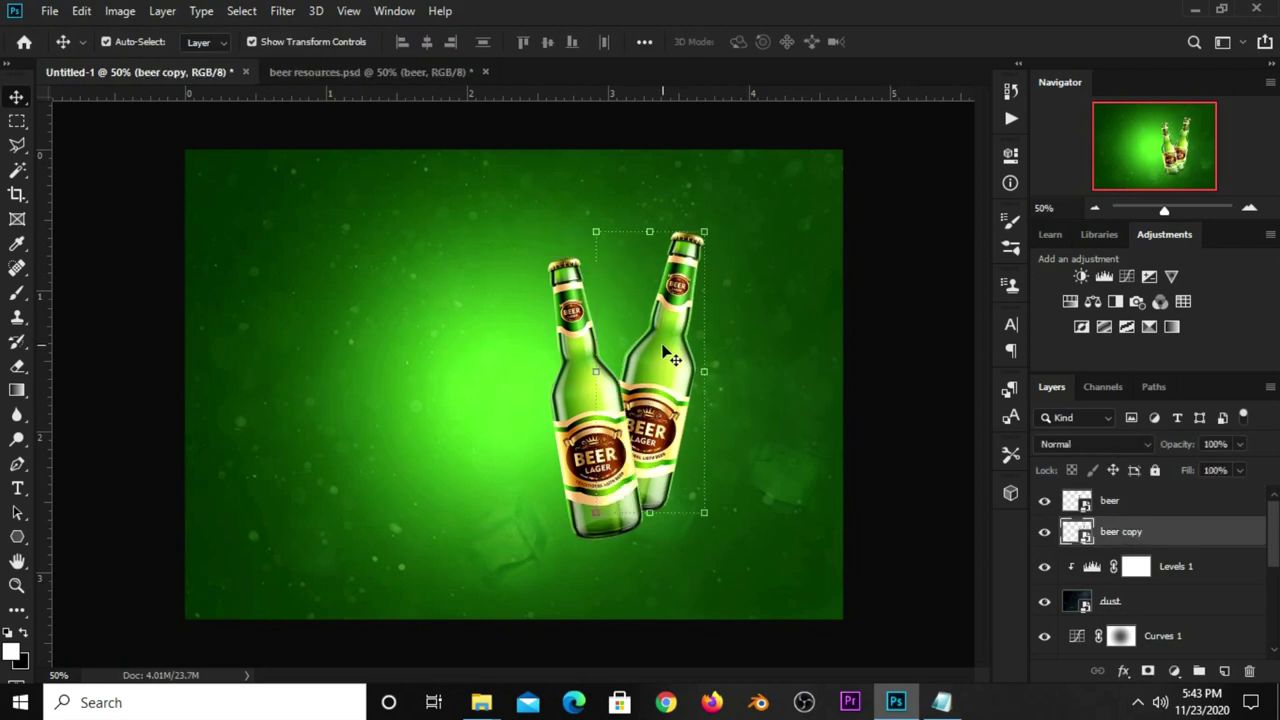
pyautogui.moveTo(670, 357); pyautogui.dragTo(668, 361)
pyautogui.click(877, 366)
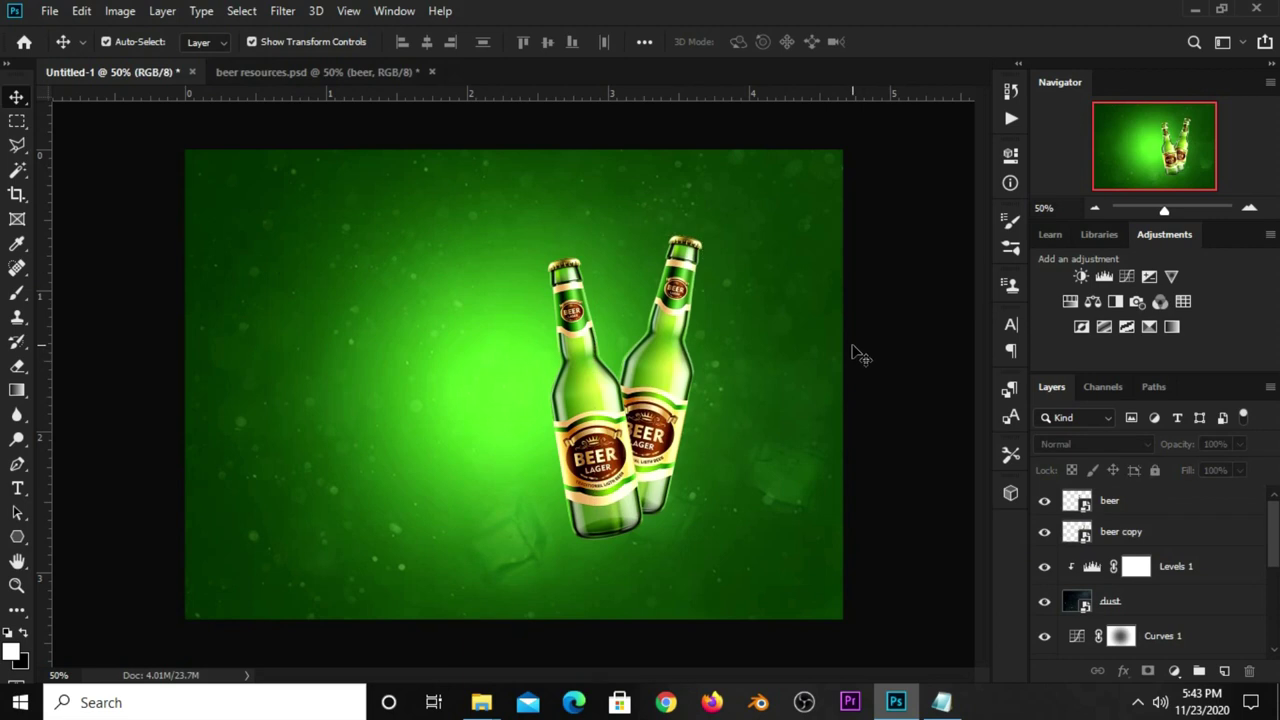
pyautogui.click(339, 72)
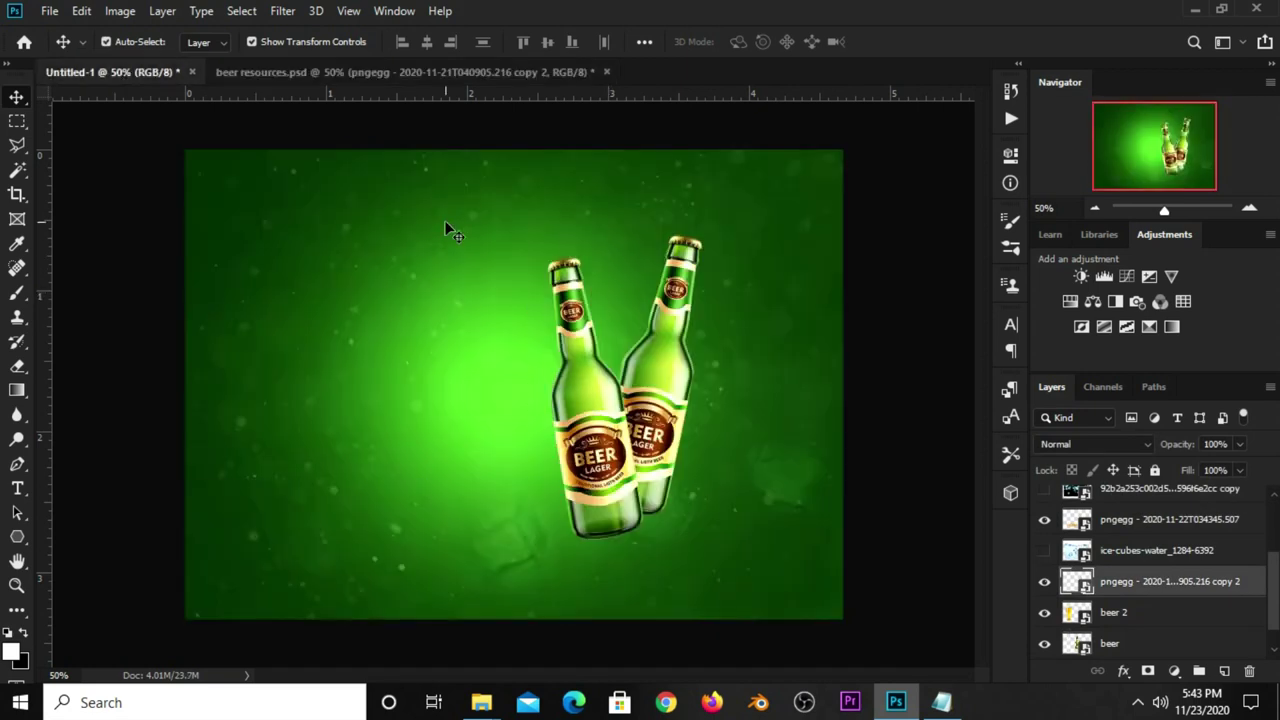
# Bring the wheat stalk into the banner, shrink it, flip it horizontally, and set it beside the left bottle
pyautogui.moveTo(123, 76); pyautogui.dragTo(604, 310)
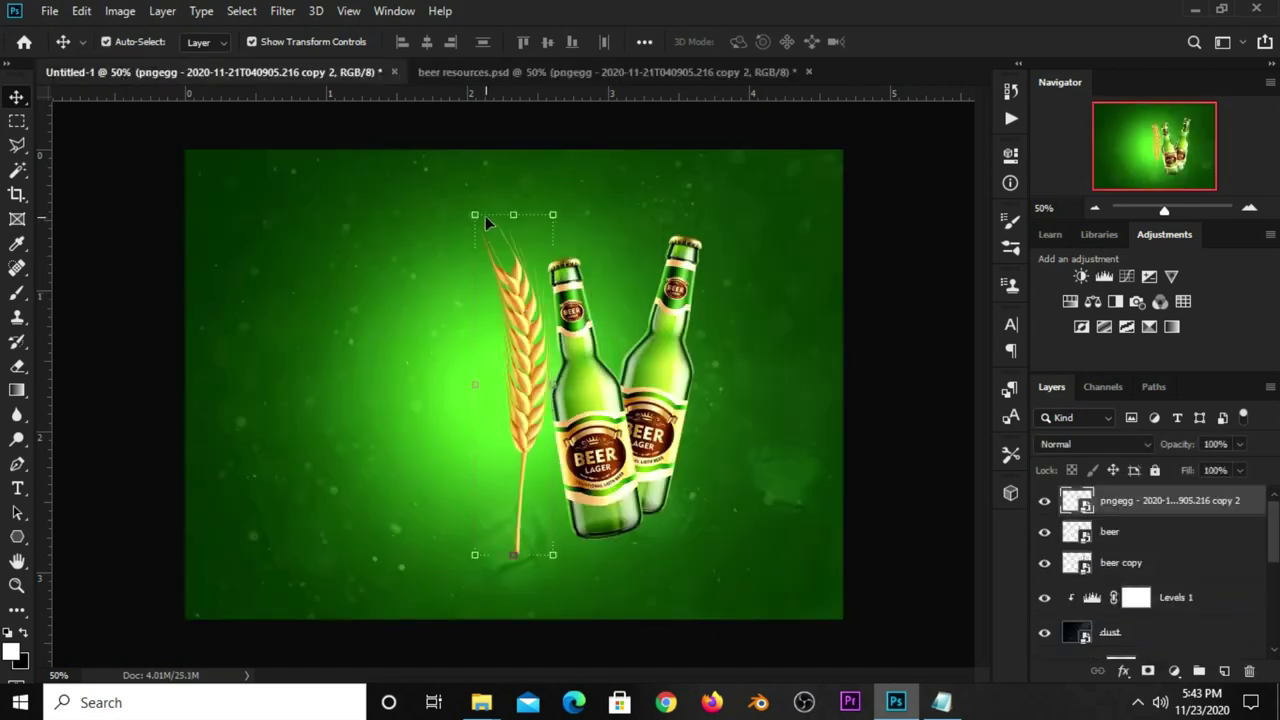
pyautogui.moveTo(476, 213); pyautogui.dragTo(500, 327)
pyautogui.rightClick(546, 431)
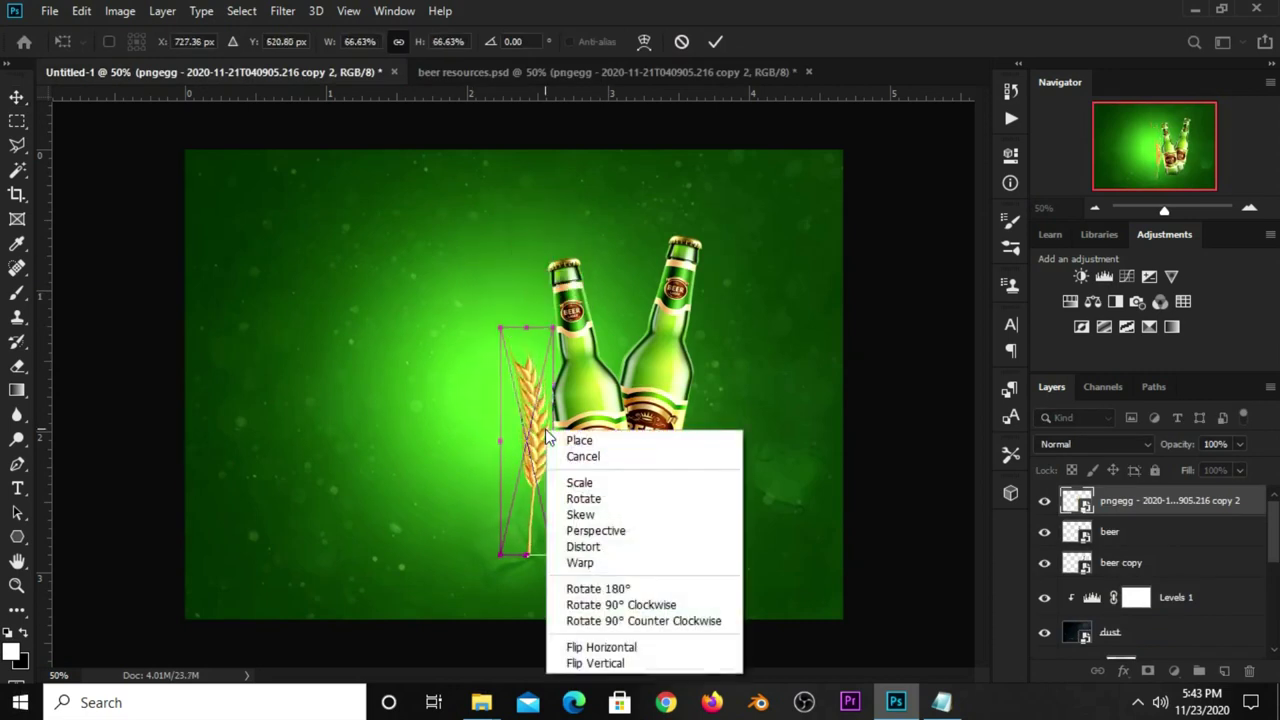
pyautogui.click(590, 647)
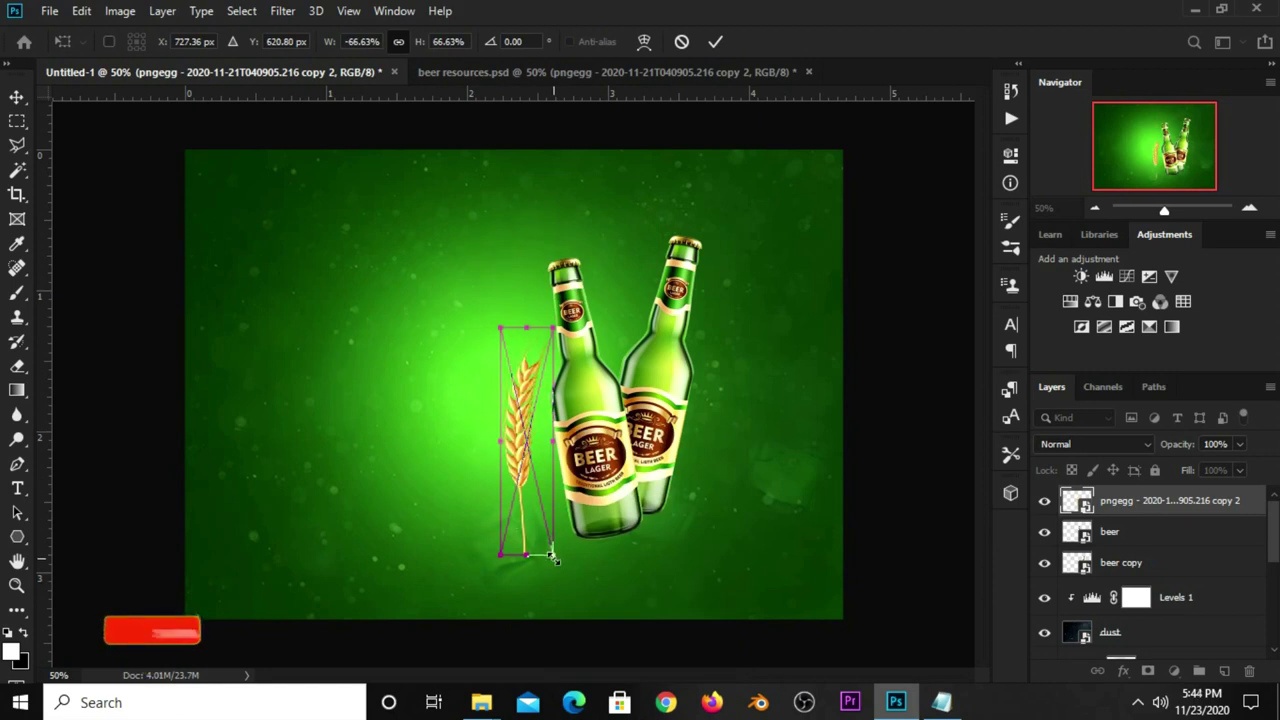
pyautogui.moveTo(552, 556); pyautogui.dragTo(535, 465)
pyautogui.moveTo(457, 397)
pyautogui.mouseDown()
pyautogui.moveTo(474, 429)
pyautogui.moveTo(490, 362)
pyautogui.mouseUp()
pyautogui.moveTo(517, 405)
pyautogui.mouseDown()
pyautogui.moveTo(548, 430)
pyautogui.moveTo(538, 434)
pyautogui.mouseUp()
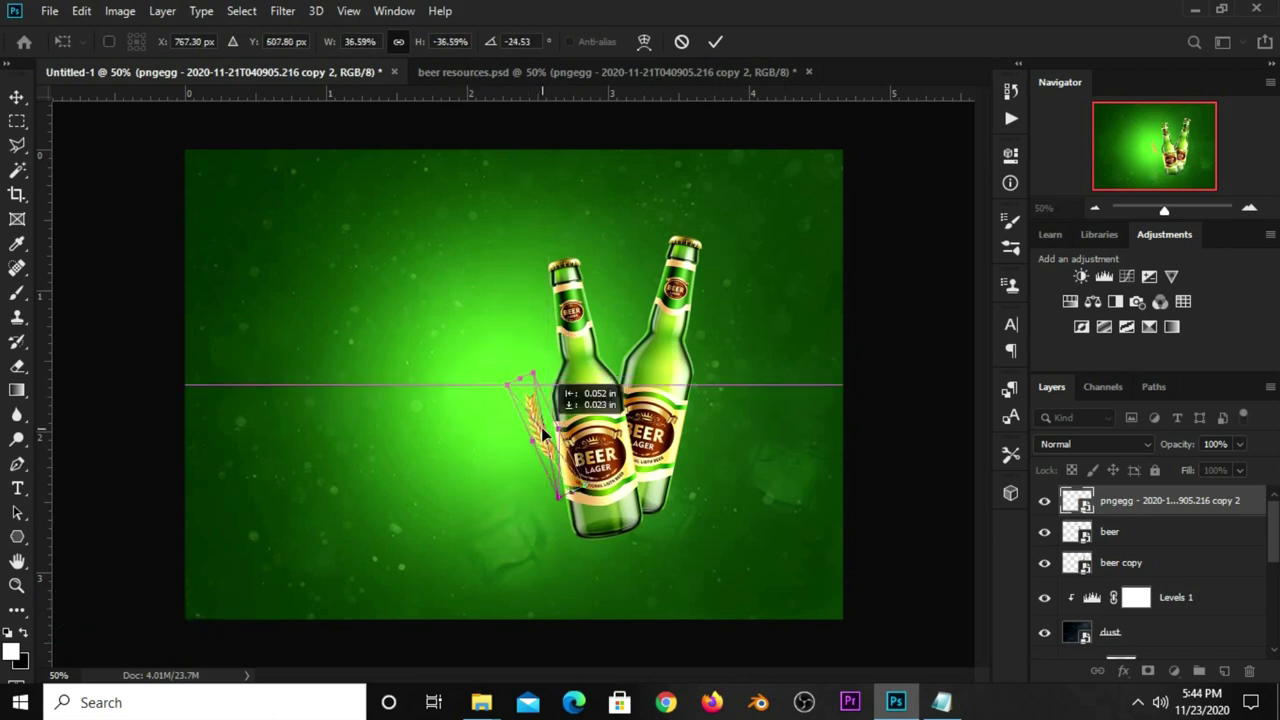
pyautogui.click(715, 41)
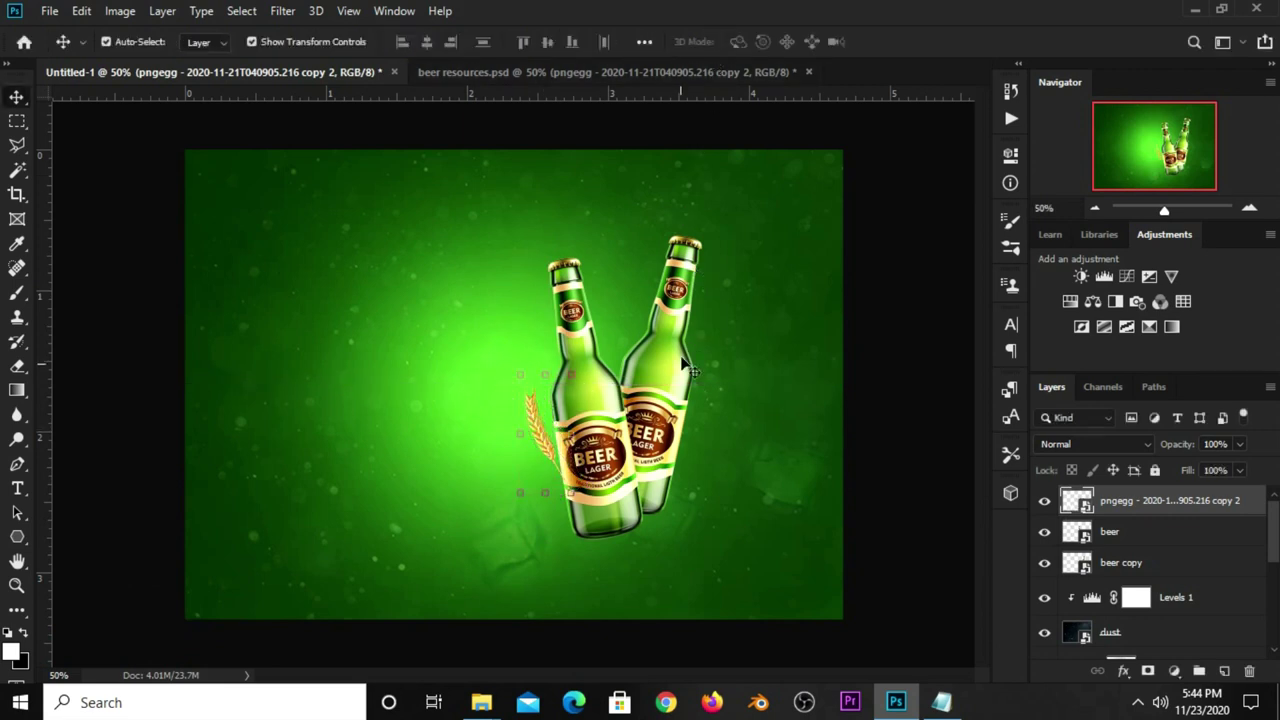
# Rotate the wheat further, move its layer behind the bottles, and refine its size and tilt
pyautogui.click(533, 381)
pyautogui.click(545, 430)
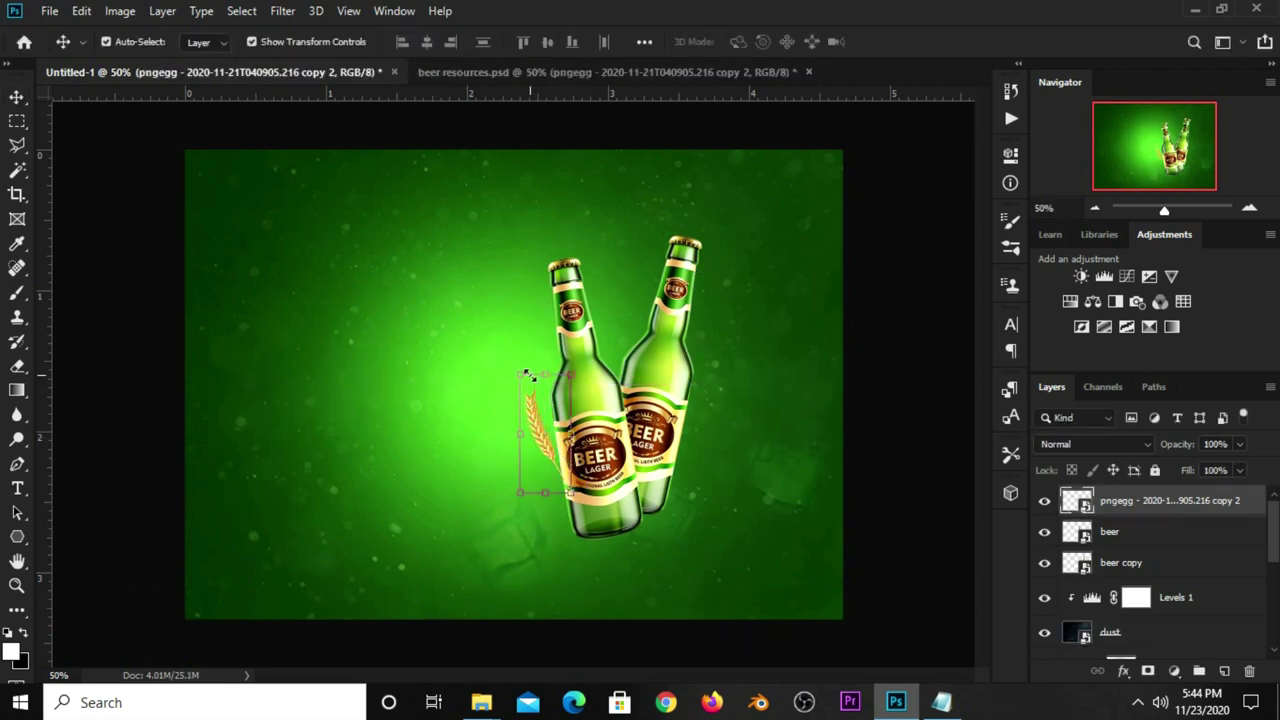
pyautogui.click(527, 374)
pyautogui.moveTo(514, 378)
pyautogui.mouseDown()
pyautogui.moveTo(501, 443)
pyautogui.moveTo(514, 423)
pyautogui.moveTo(560, 413)
pyautogui.moveTo(547, 433)
pyautogui.mouseUp()
pyautogui.click(715, 41)
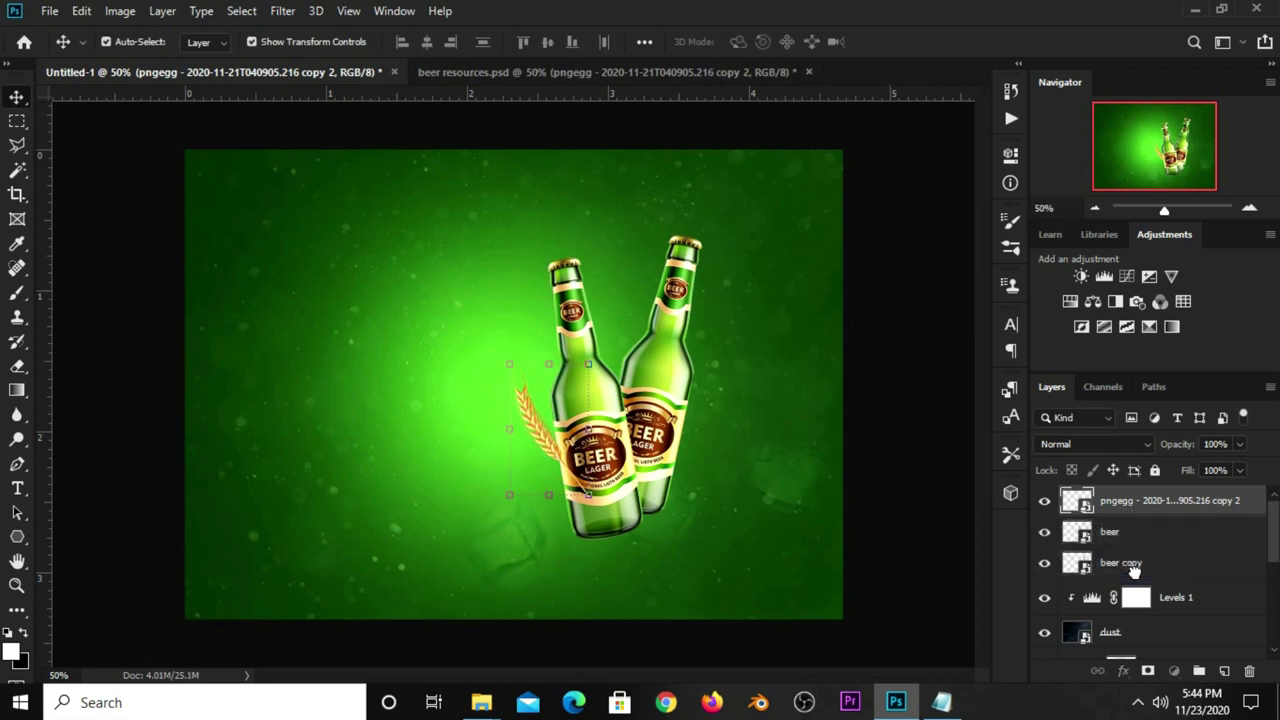
pyautogui.moveTo(1112, 527); pyautogui.dragTo(1130, 562)
pyautogui.click(897, 447)
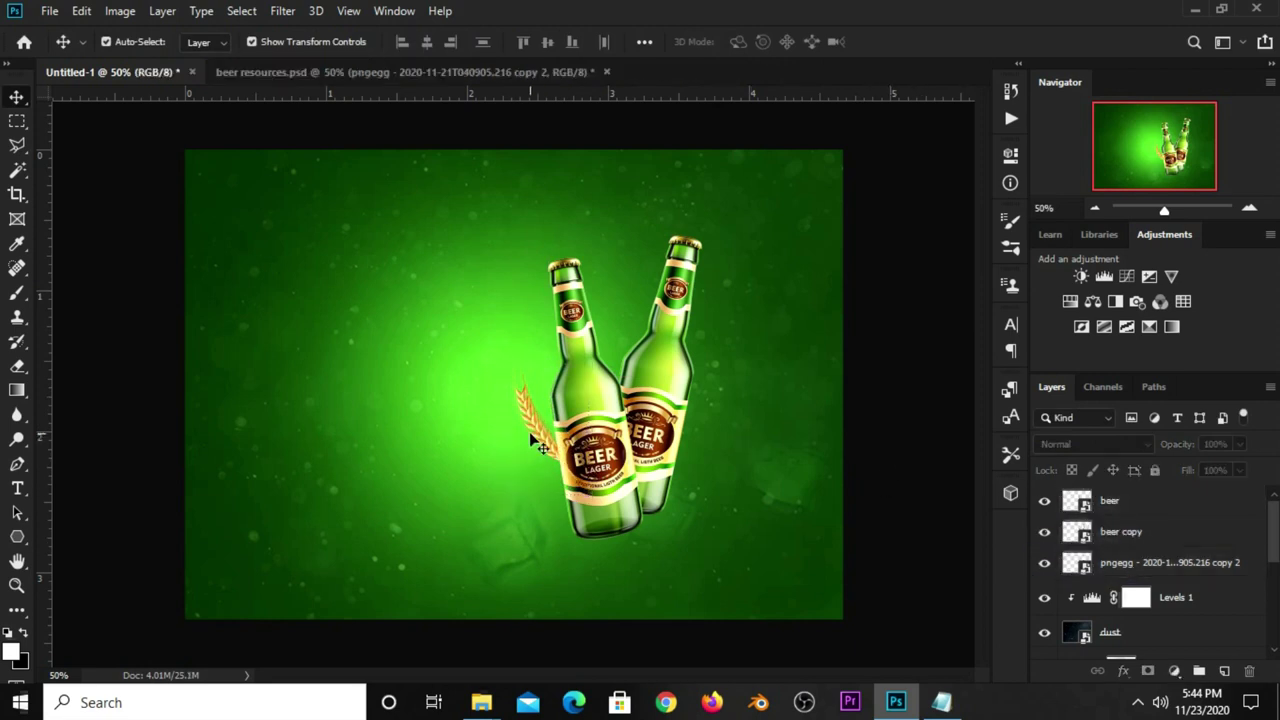
pyautogui.click(533, 445)
pyautogui.moveTo(514, 364); pyautogui.dragTo(548, 446)
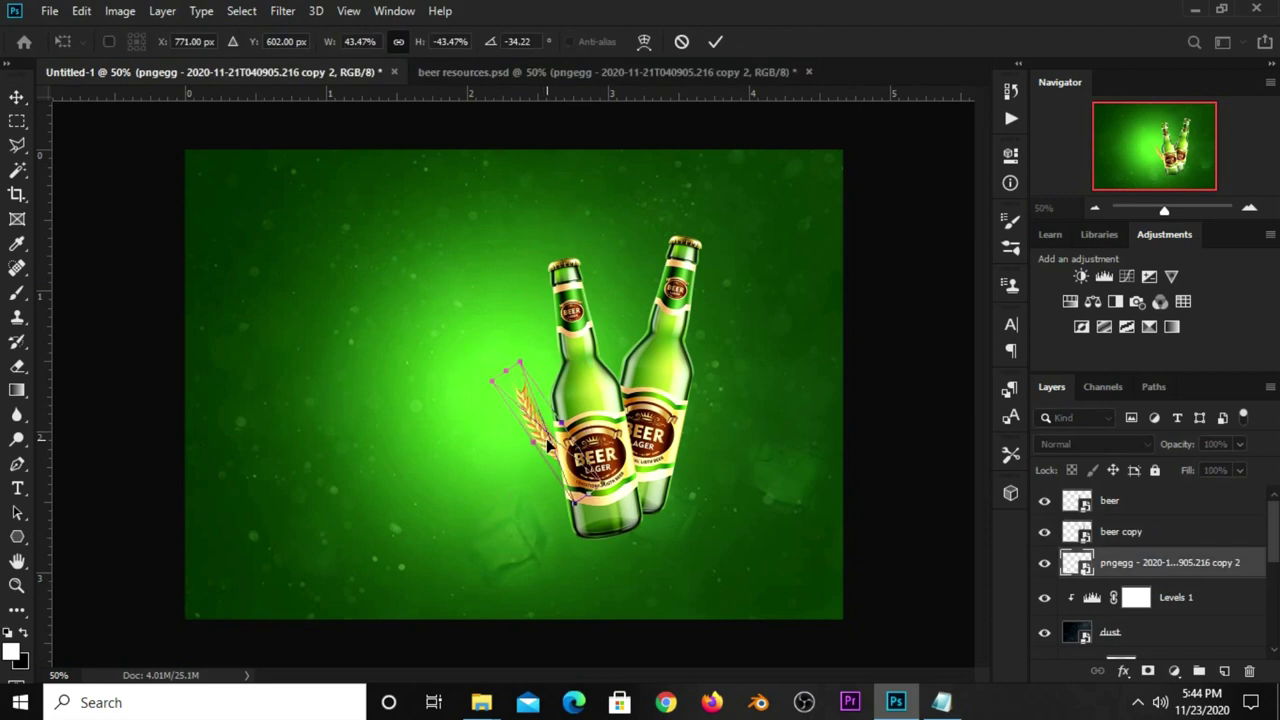
pyautogui.click(715, 41)
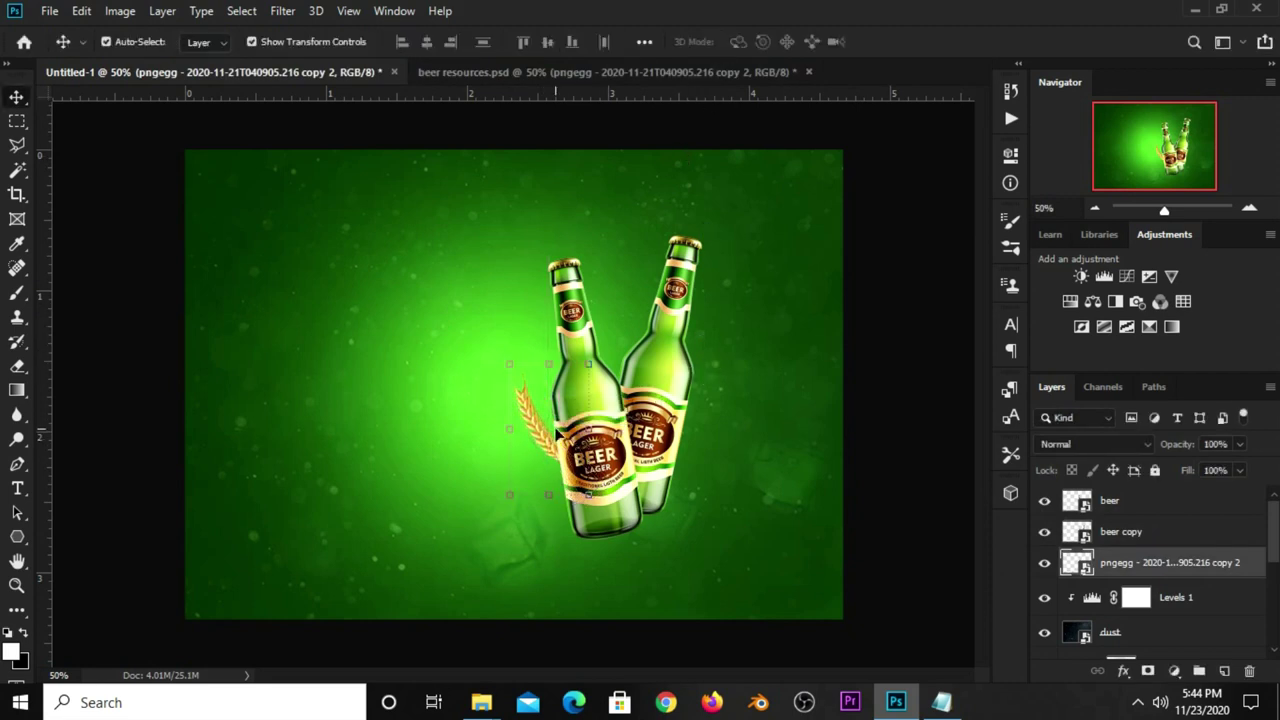
# Duplicate the wheat stalk and rotate the second stalk beside the first
pyautogui.hotkey('ctrl', 'j')
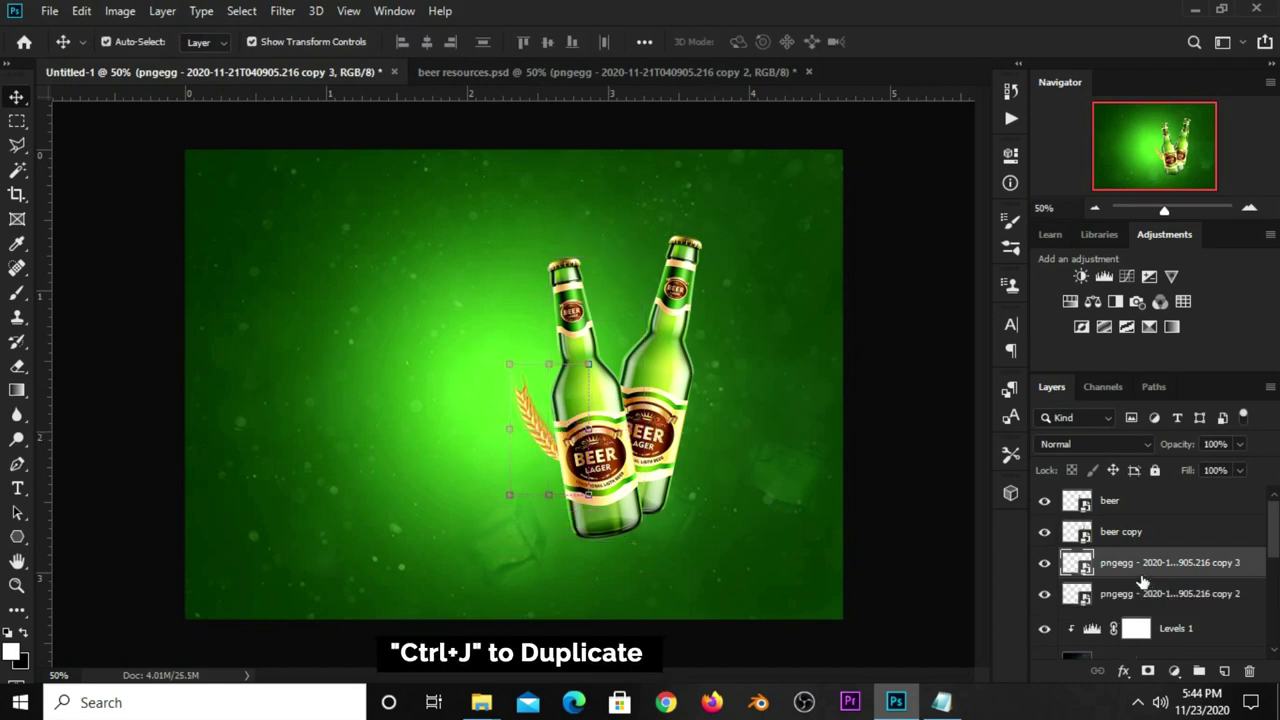
pyautogui.moveTo(492, 375); pyautogui.dragTo(514, 371)
pyautogui.moveTo(541, 432)
pyautogui.mouseDown()
pyautogui.moveTo(535, 455)
pyautogui.moveTo(492, 413)
pyautogui.moveTo(452, 424)
pyautogui.mouseUp()
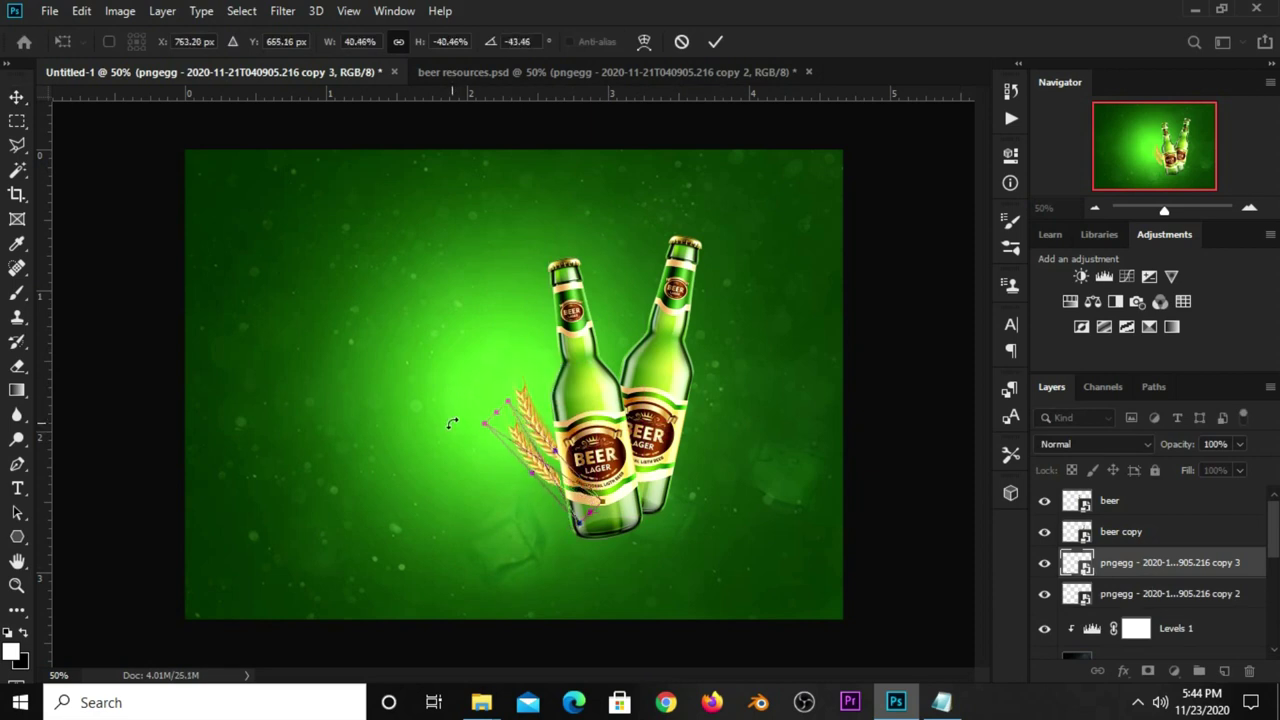
pyautogui.press('Return')
pyautogui.moveTo(514, 447); pyautogui.dragTo(514, 451)
# Duplicate the wheat again and rotate the third stalk upright over the right bottle
pyautogui.hotkey('ctrl', 'j')
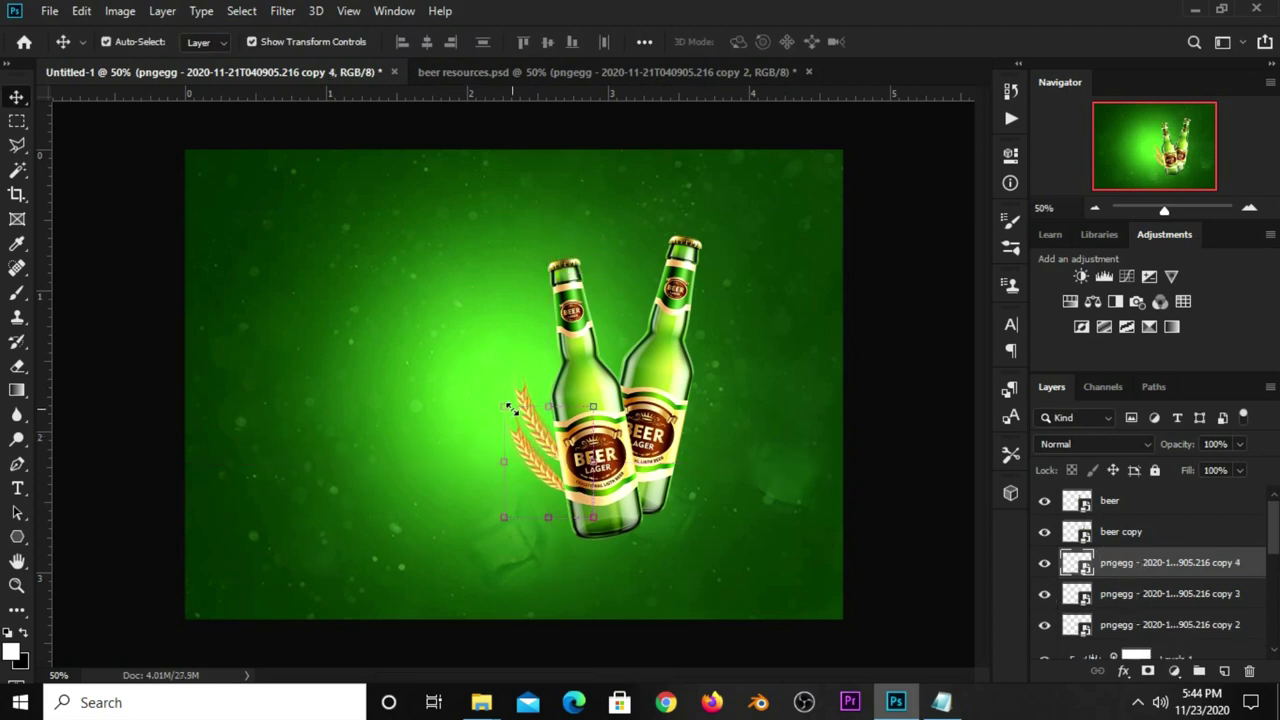
pyautogui.hotkey('ctrl', 't')
pyautogui.moveTo(605, 505); pyautogui.dragTo(683, 428)
pyautogui.moveTo(576, 482); pyautogui.dragTo(688, 440)
pyautogui.moveTo(768, 416); pyautogui.dragTo(762, 486)
pyautogui.rightClick(679, 440)
pyautogui.click(700, 431)
pyautogui.hotkey('ctrl', 'z')
# Mirror the third stalk horizontally, place it right of the bottles, and bring it in front
pyautogui.rightClick(686, 455)
pyautogui.click(728, 425)
pyautogui.moveTo(692, 423); pyautogui.dragTo(738, 420)
pyautogui.click(715, 41)
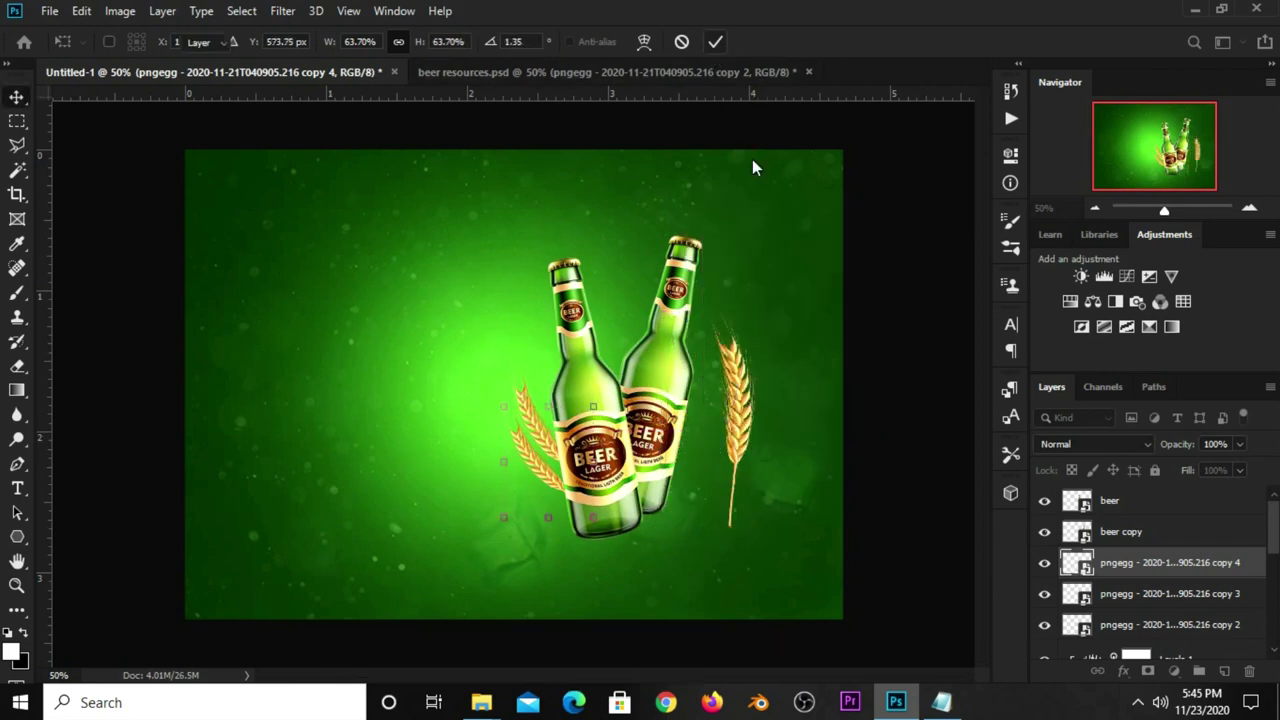
pyautogui.moveTo(1118, 562); pyautogui.dragTo(1118, 497)
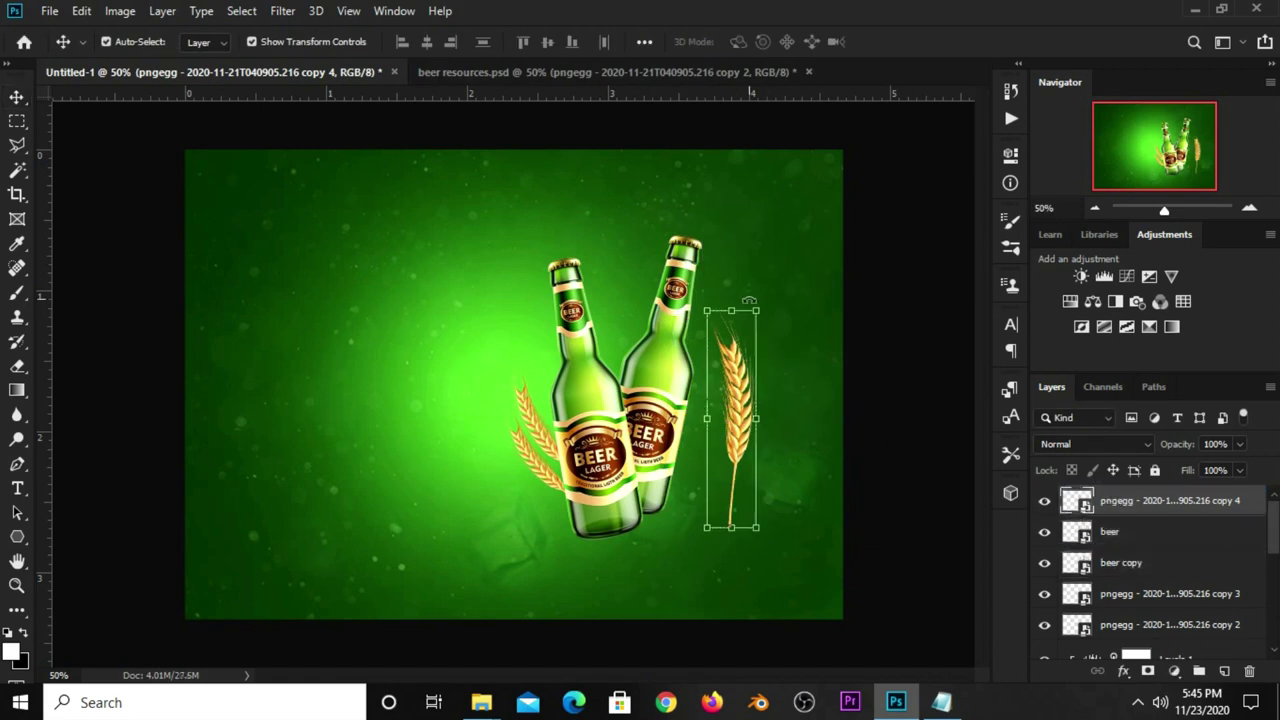
# Tilt the right wheat sprig against the right bottle to about 29°, slightly raised
pyautogui.hotkey('ctrl', 't')
pyautogui.moveTo(780, 288)
pyautogui.mouseDown()
pyautogui.moveTo(790, 272)
pyautogui.moveTo(774, 319)
pyautogui.moveTo(812, 290)
pyautogui.mouseUp()
pyautogui.moveTo(743, 418); pyautogui.dragTo(715, 418)
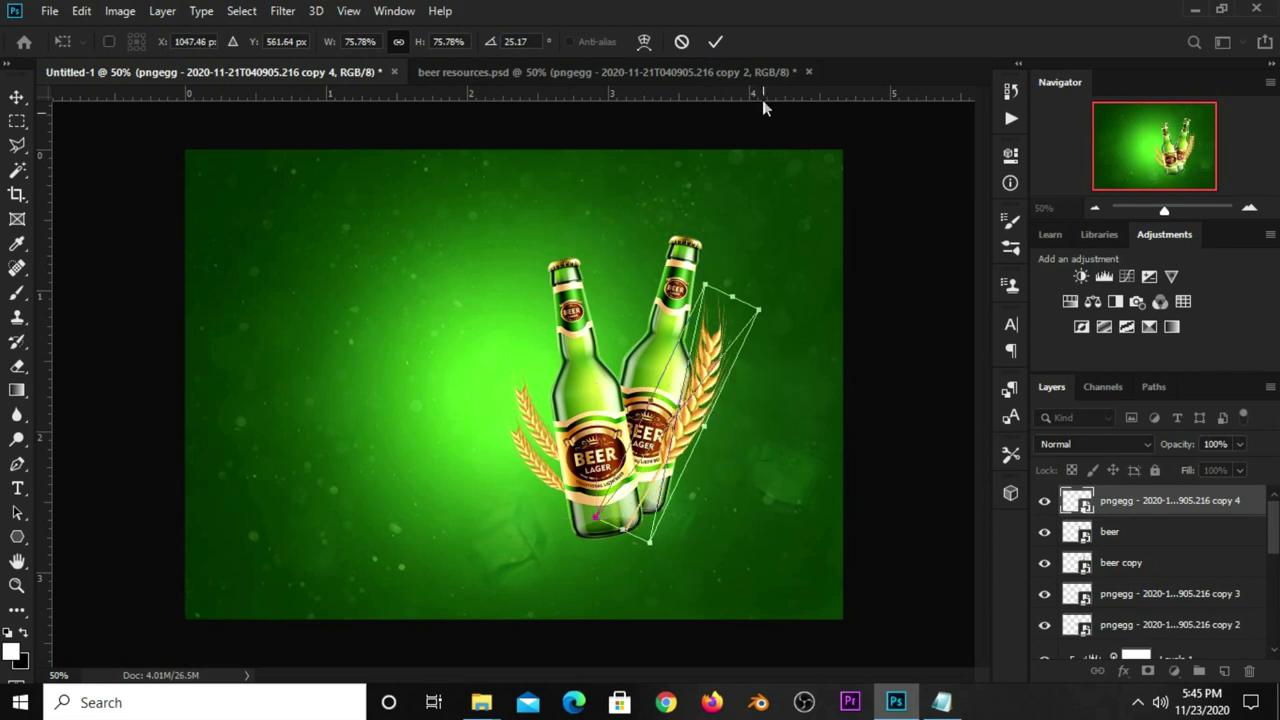
pyautogui.click(718, 46)
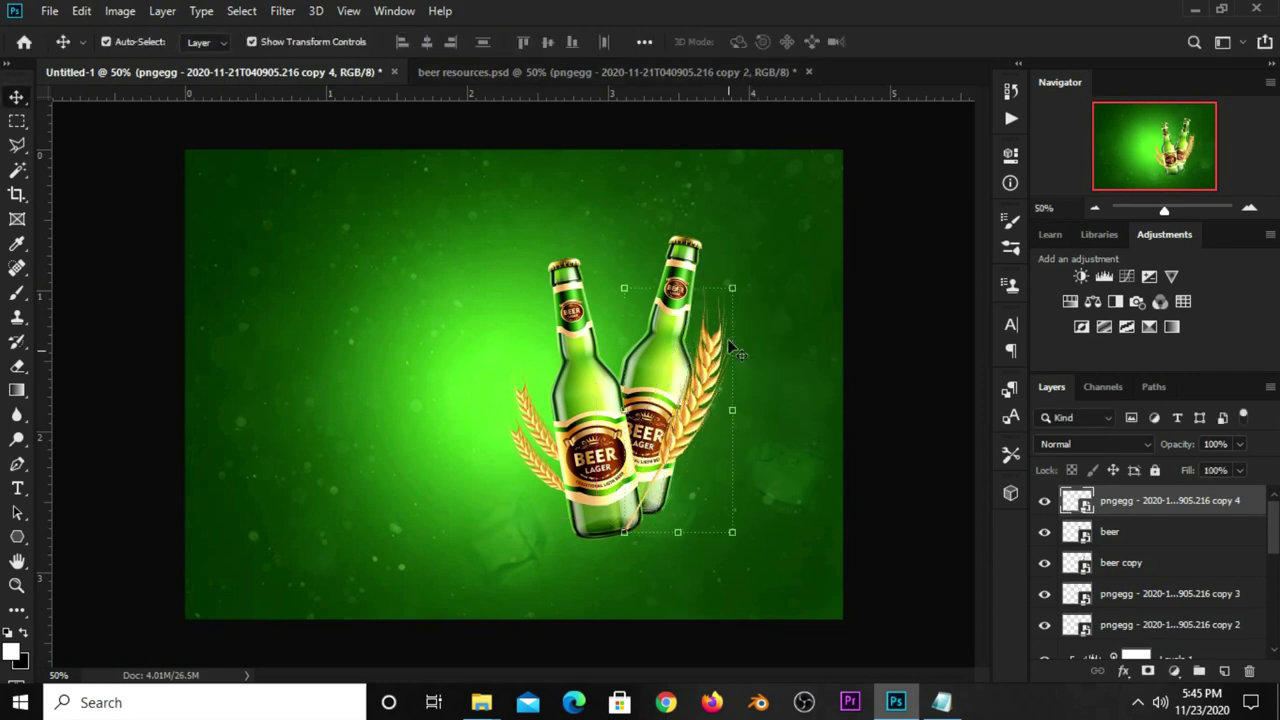
pyautogui.click(703, 420)
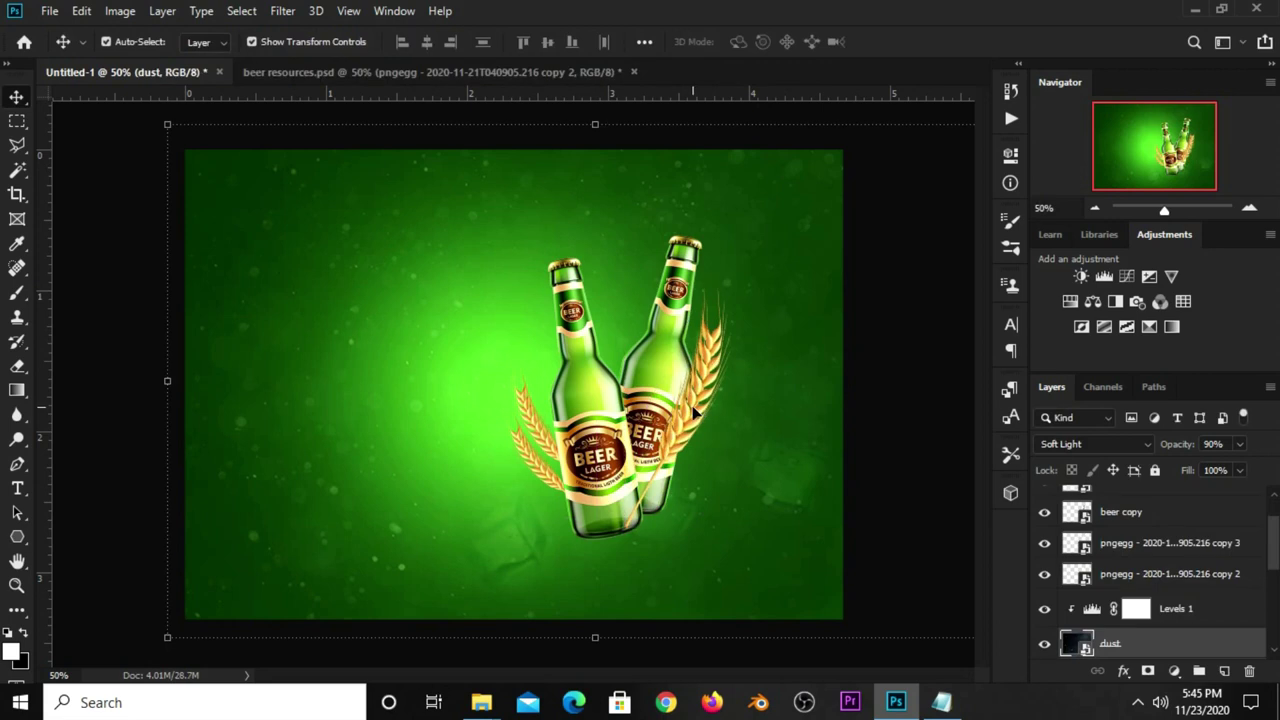
pyautogui.moveTo(688, 418); pyautogui.dragTo(712, 424)
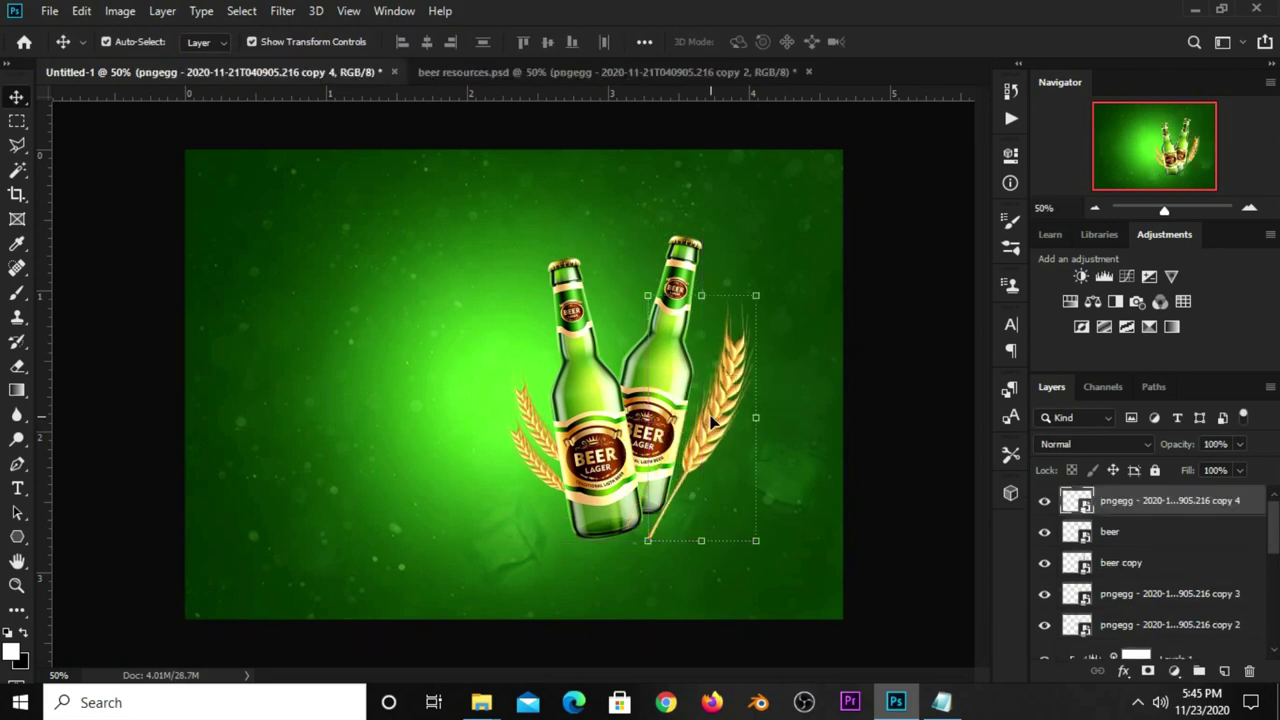
pyautogui.click(783, 294)
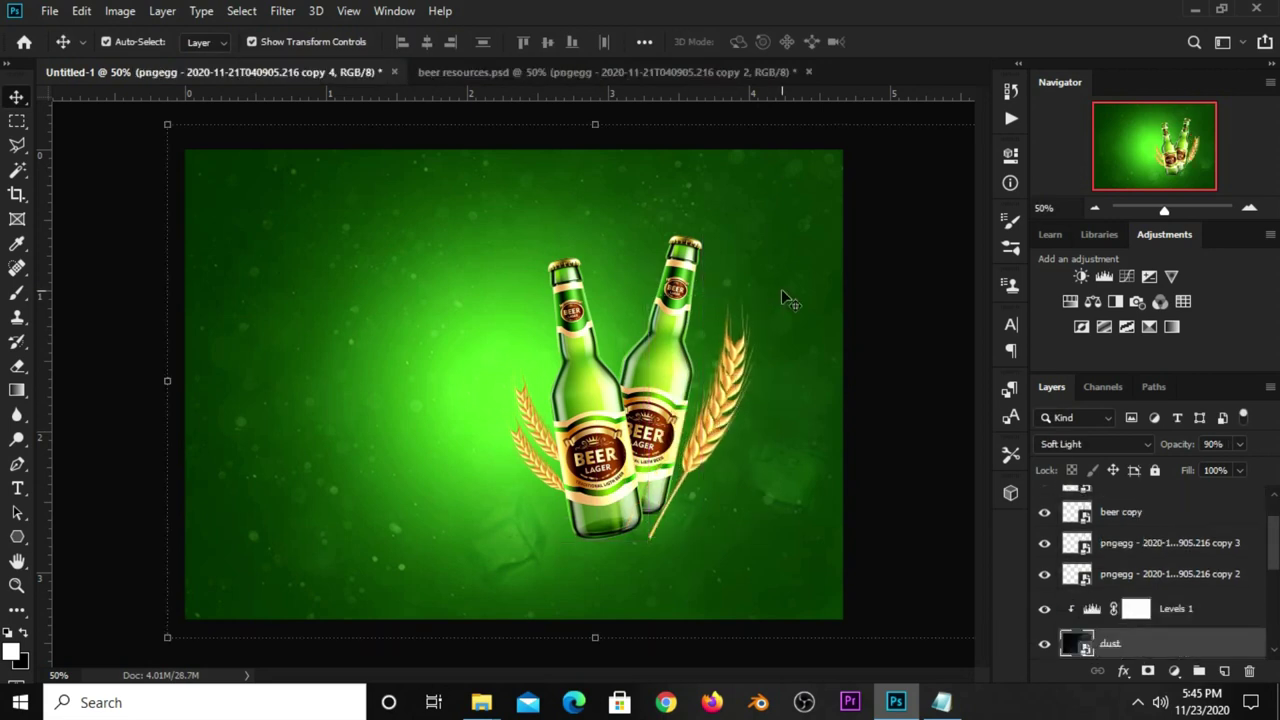
pyautogui.click(751, 297)
pyautogui.hotkey('ctrl', 't')
pyautogui.moveTo(759, 289); pyautogui.dragTo(768, 293)
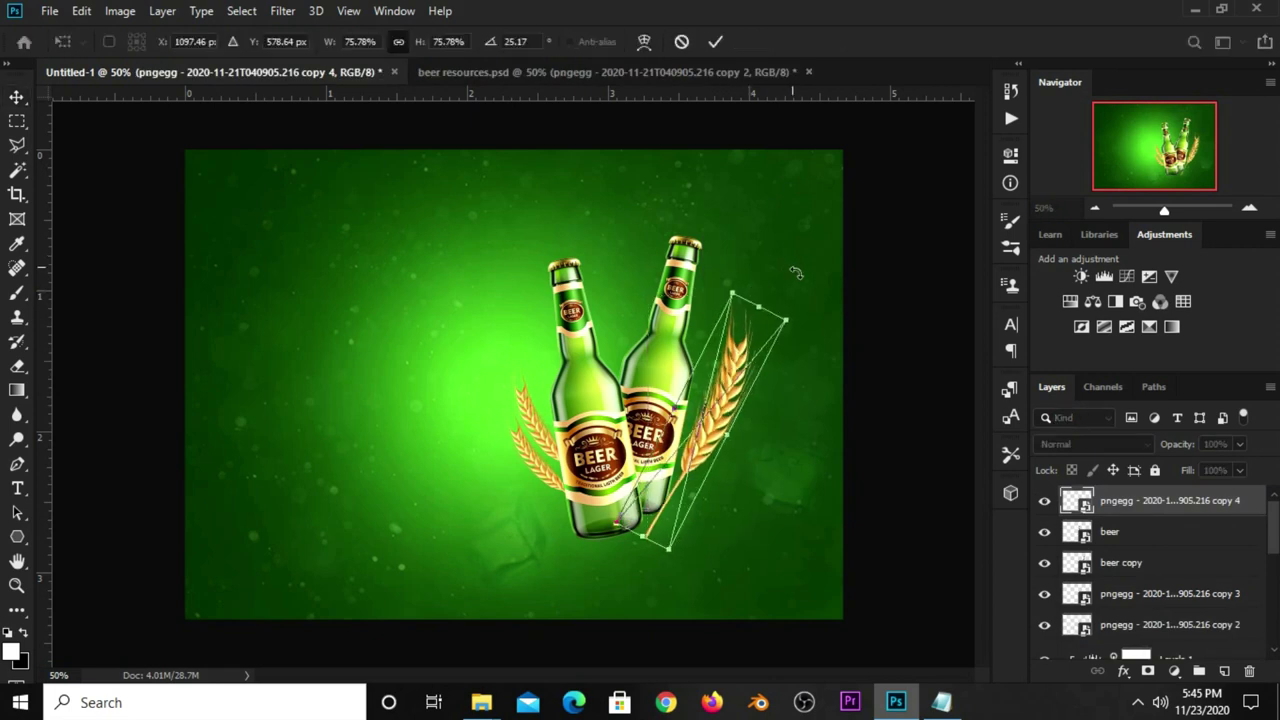
pyautogui.moveTo(727, 422); pyautogui.dragTo(722, 400)
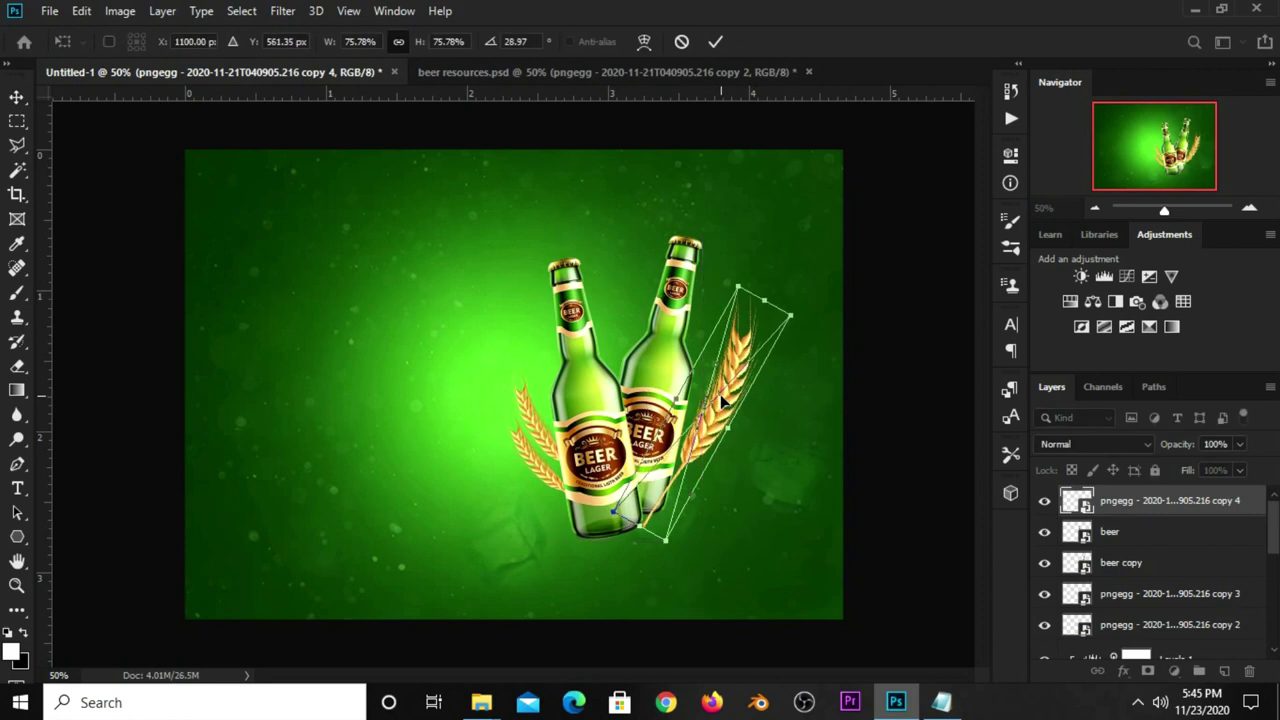
pyautogui.press('Return')
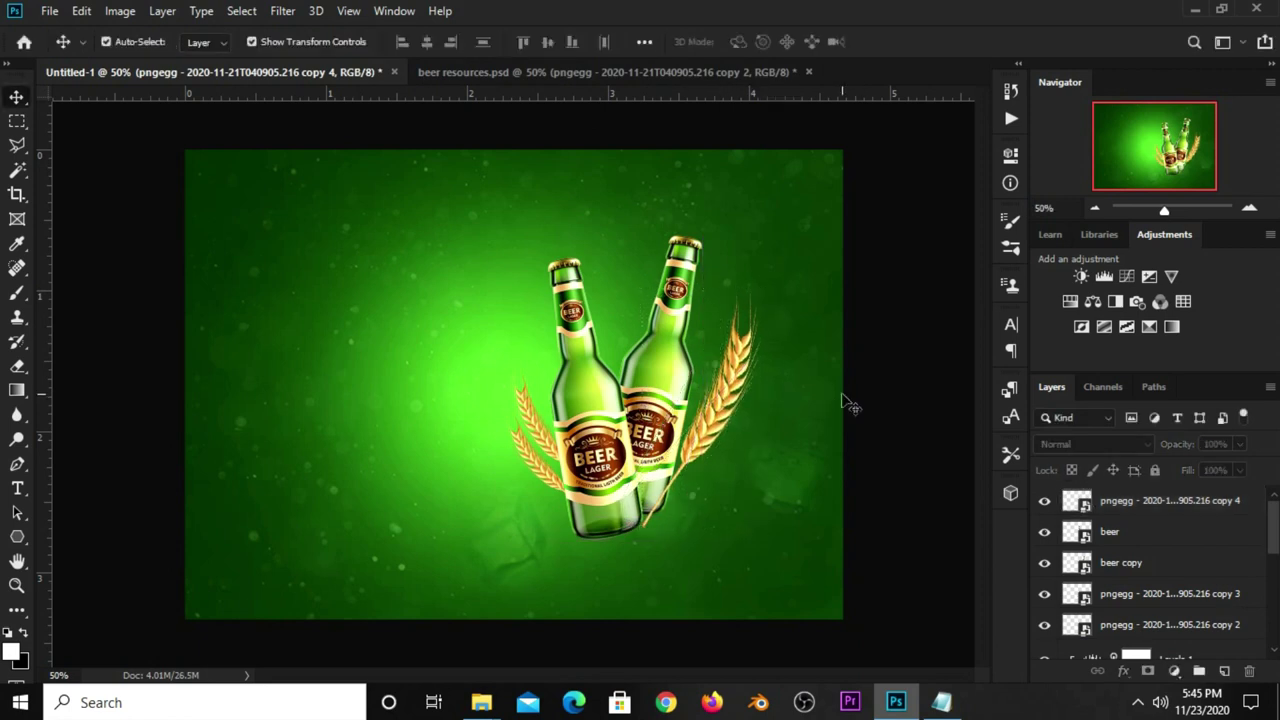
# Lock All on the Color Fill 1, ice-cubes and Layer 1 layers
pyautogui.scroll(-2, 1122, 566)
pyautogui.scroll(-3, 1122, 566)
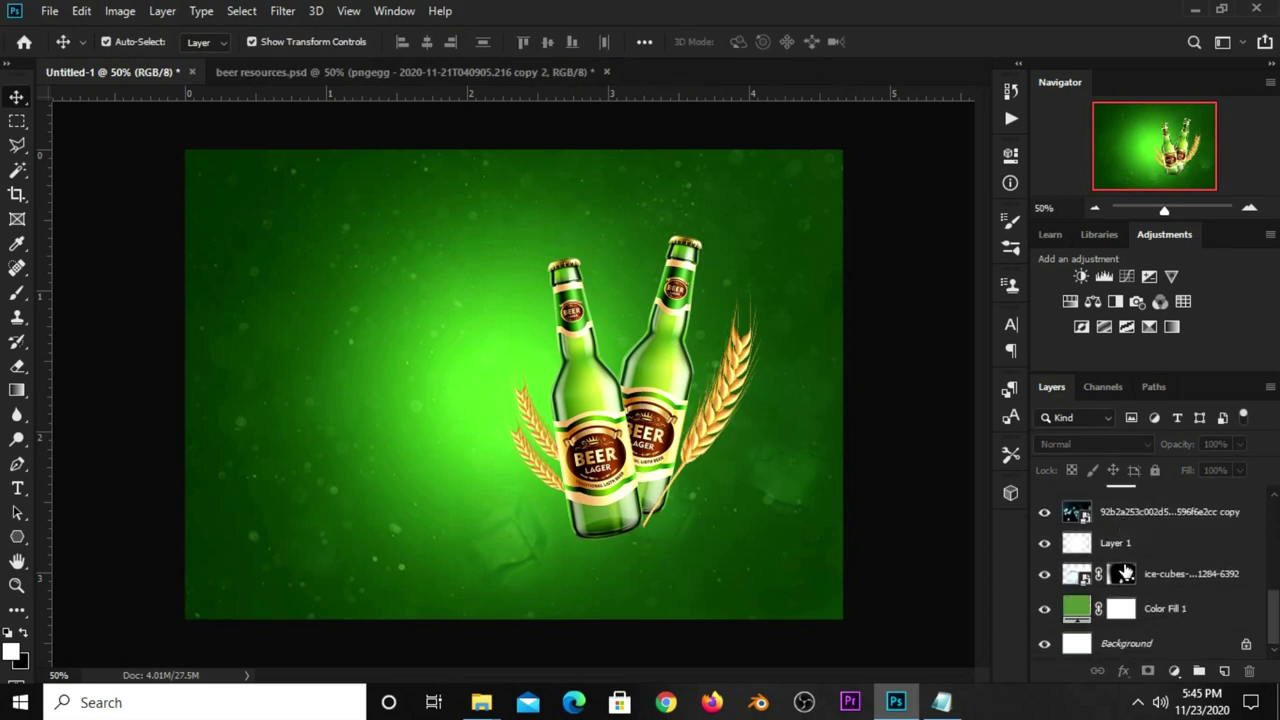
pyautogui.click(1163, 610)
pyautogui.click(1155, 470)
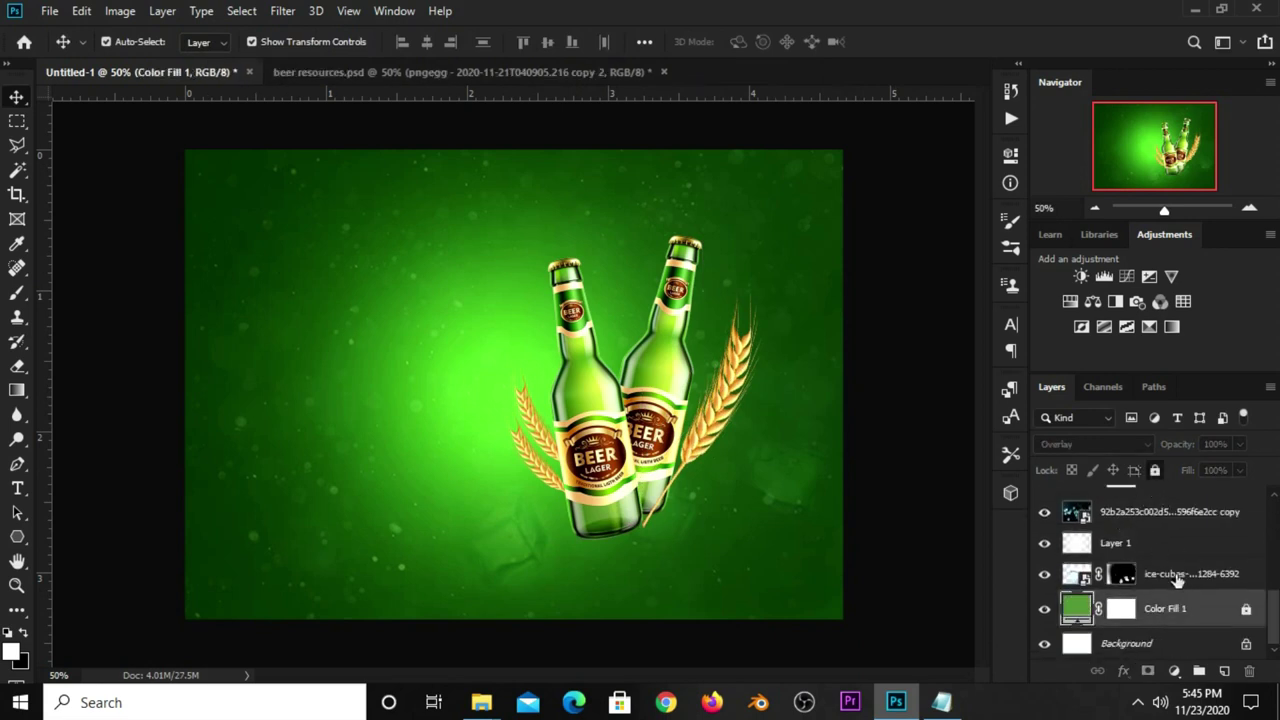
pyautogui.click(1170, 576)
pyautogui.click(1155, 470)
pyautogui.click(1150, 543)
pyautogui.click(1155, 470)
# Lock All on the long-named texture copy and Curves 1 layers
pyautogui.click(1155, 511)
pyautogui.scroll(1, 1150, 530)
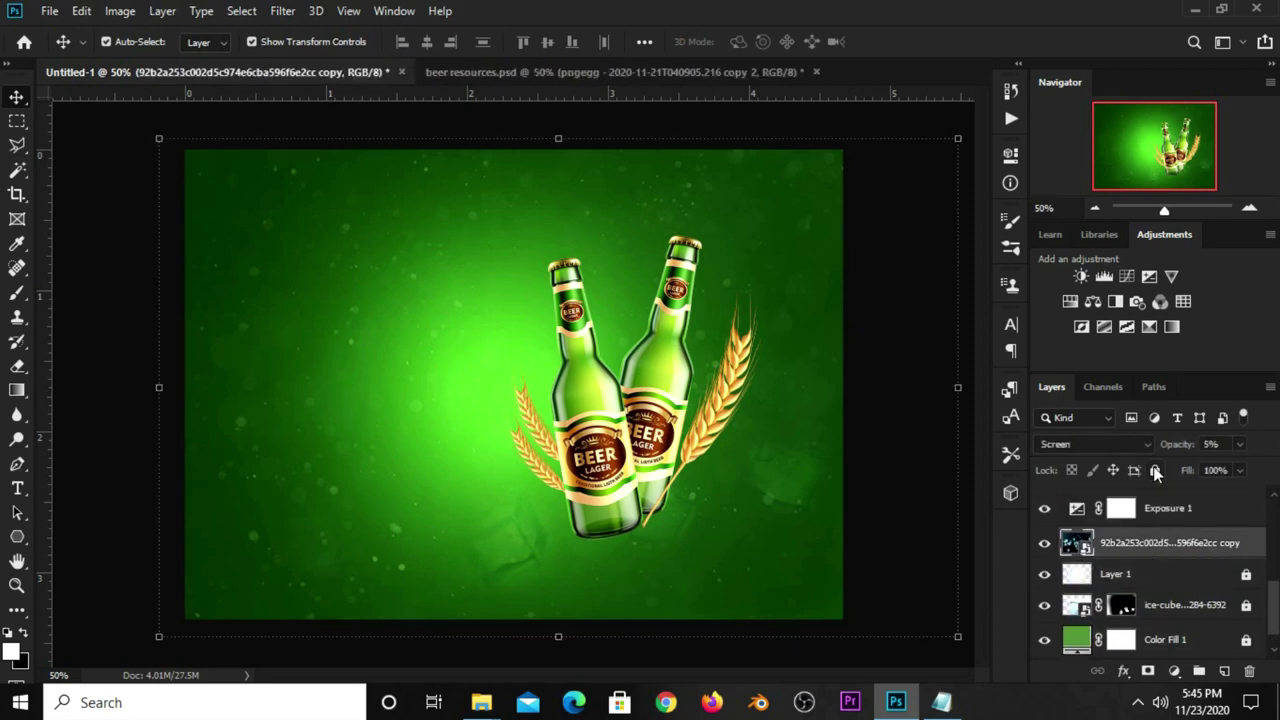
pyautogui.click(1155, 470)
pyautogui.click(912, 460)
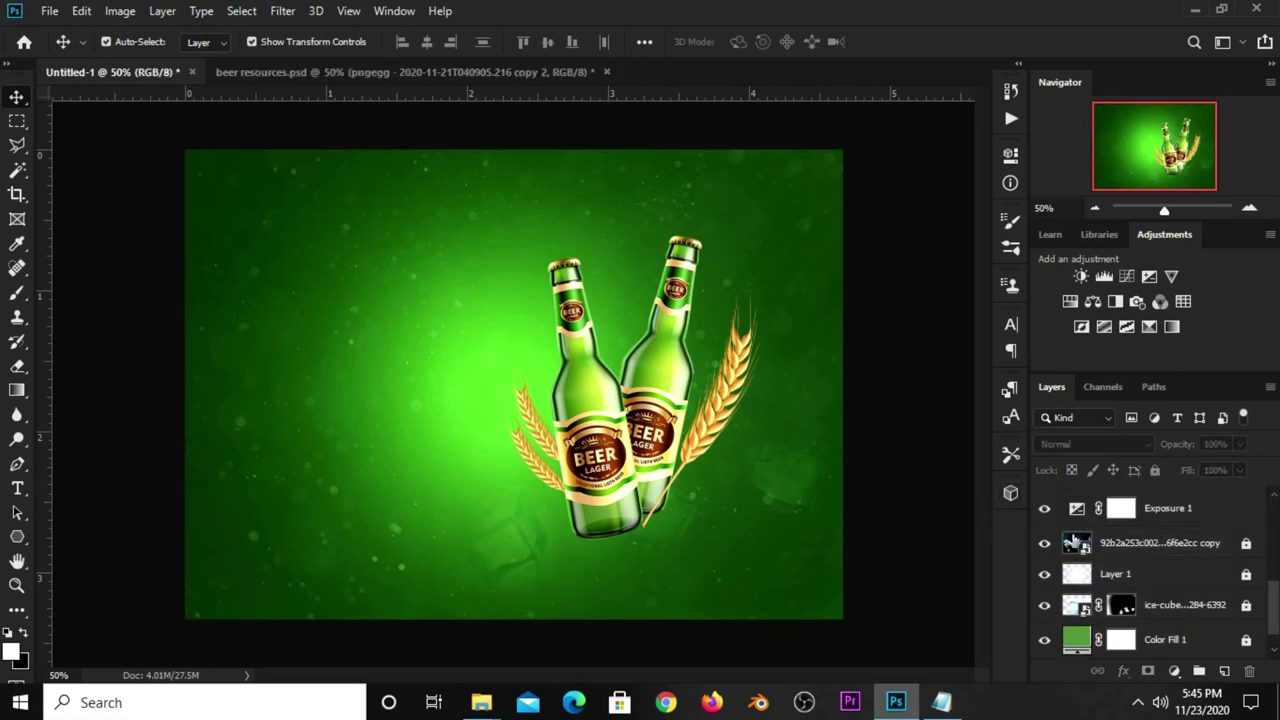
pyautogui.scroll(2, 1204, 552)
pyautogui.click(1167, 566)
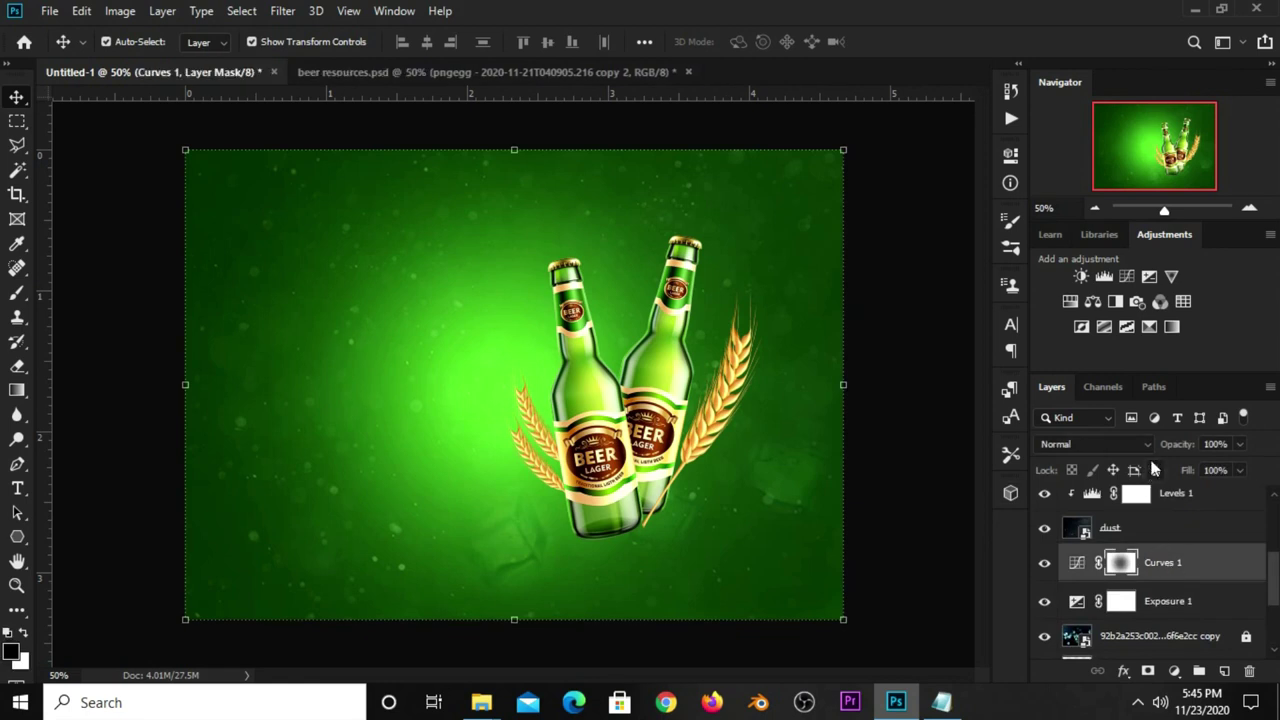
pyautogui.click(1153, 469)
pyautogui.scroll(-2, 1205, 568)
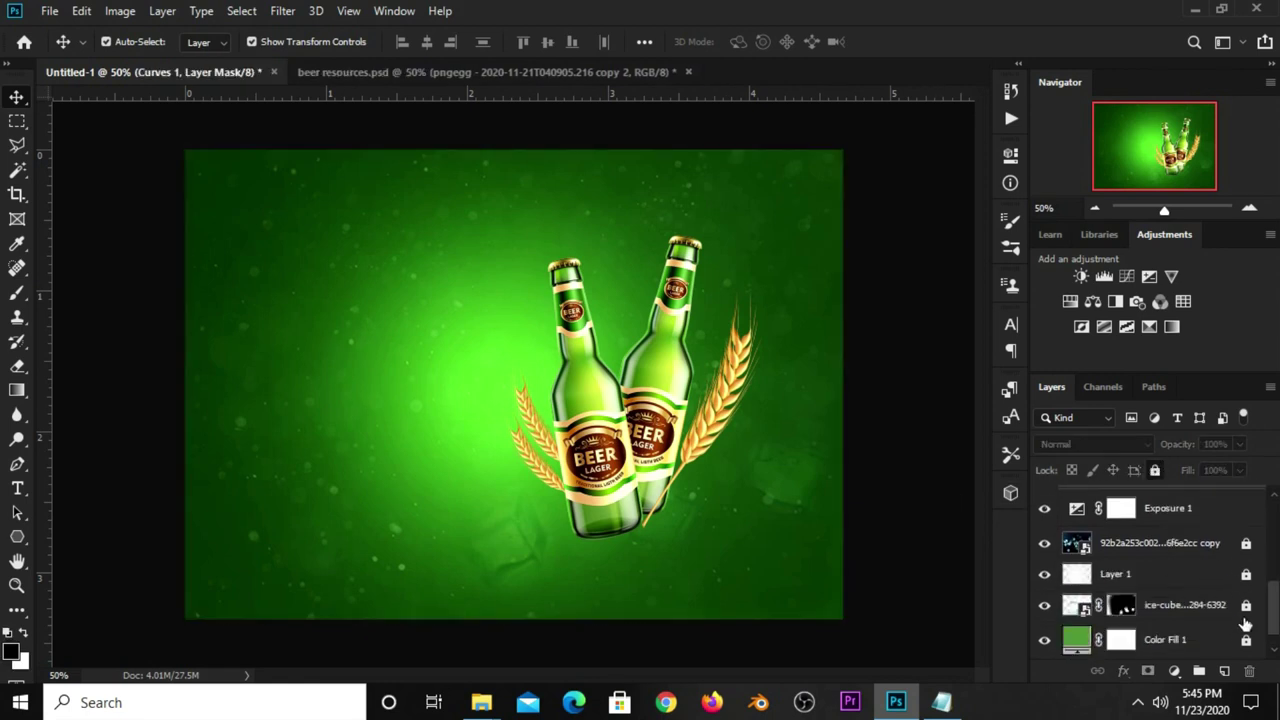
pyautogui.click(945, 487)
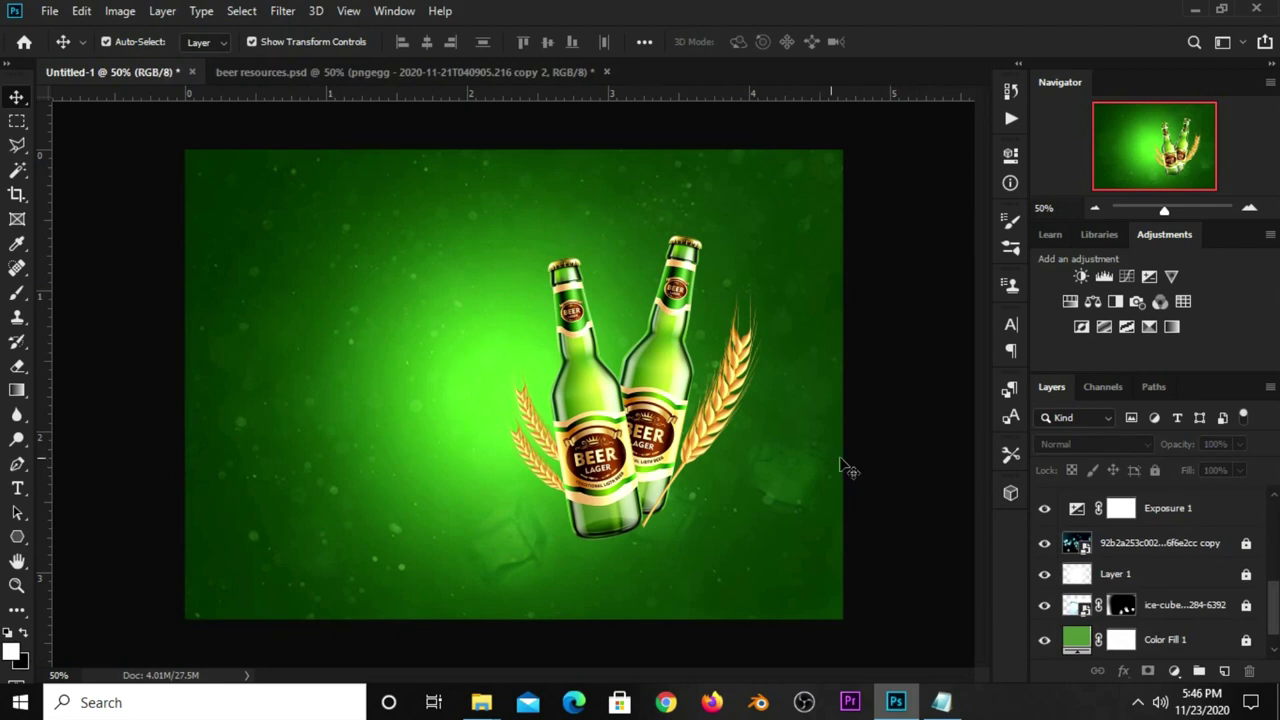
# Add two vertical guides on the canvas's left part and copy the word 'beer' from the notes
pyautogui.moveTo(50, 528); pyautogui.dragTo(487, 525)
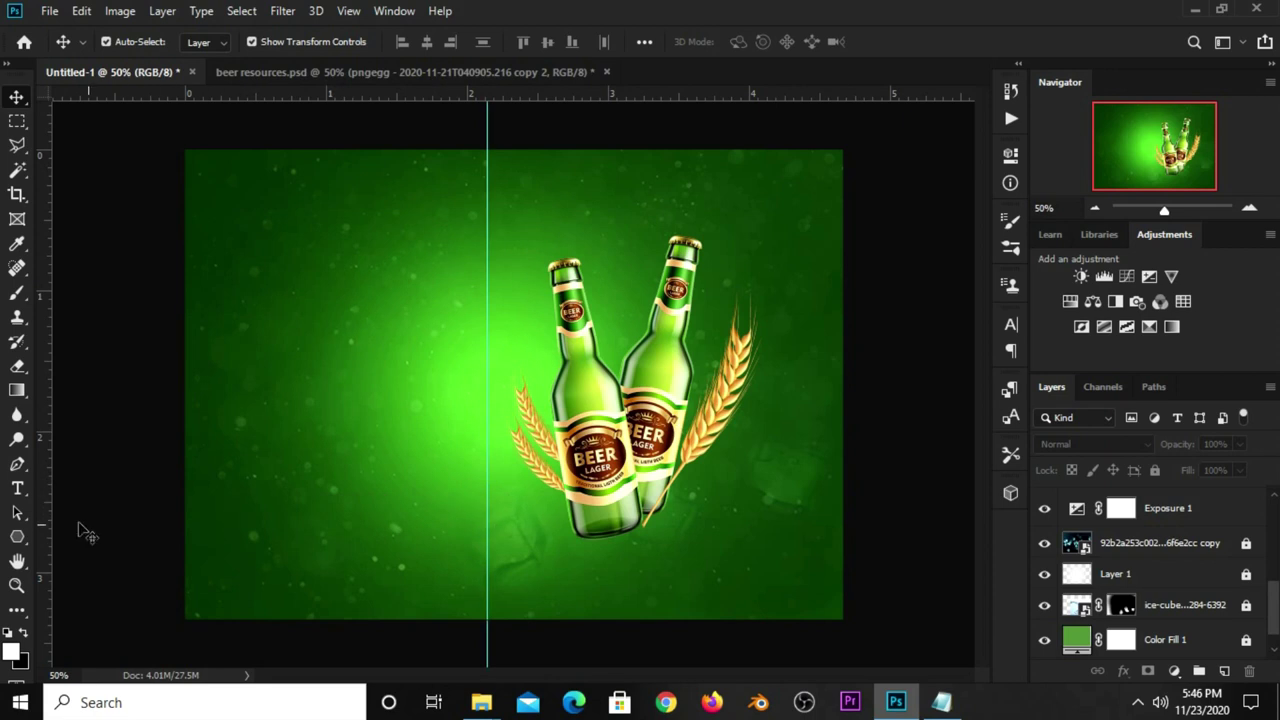
pyautogui.moveTo(45, 521); pyautogui.dragTo(221, 497)
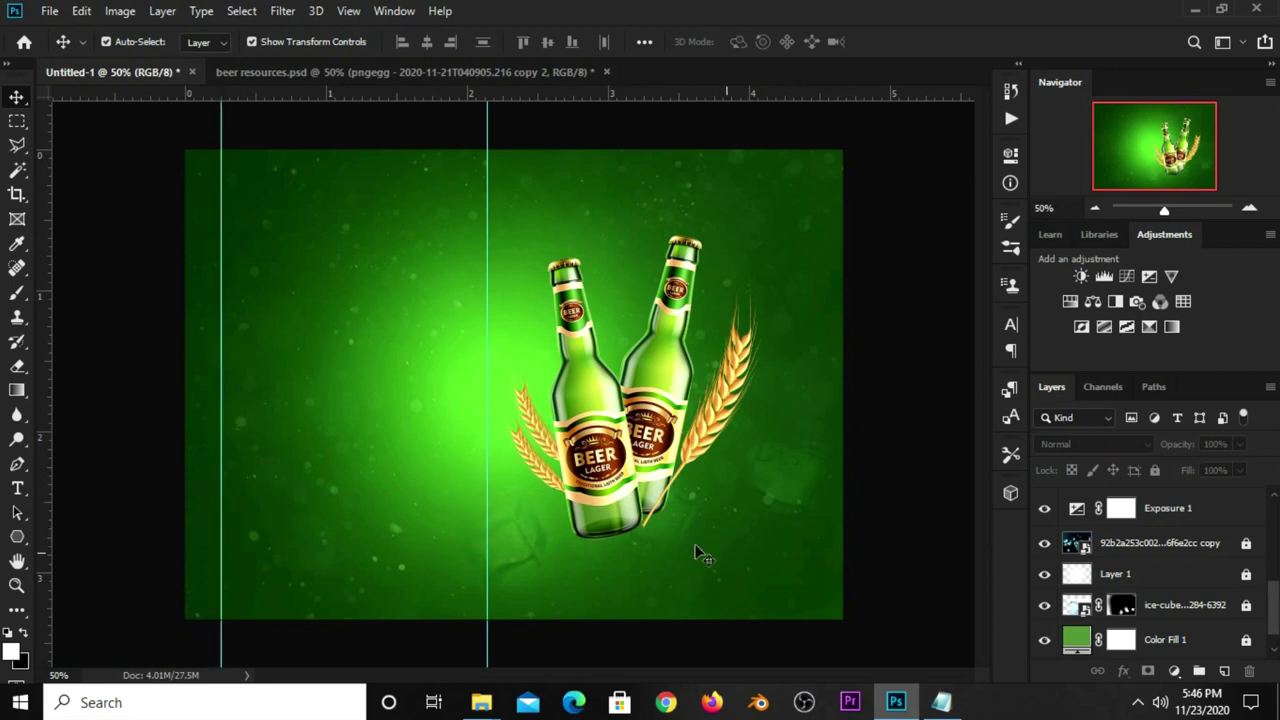
pyautogui.click(942, 702)
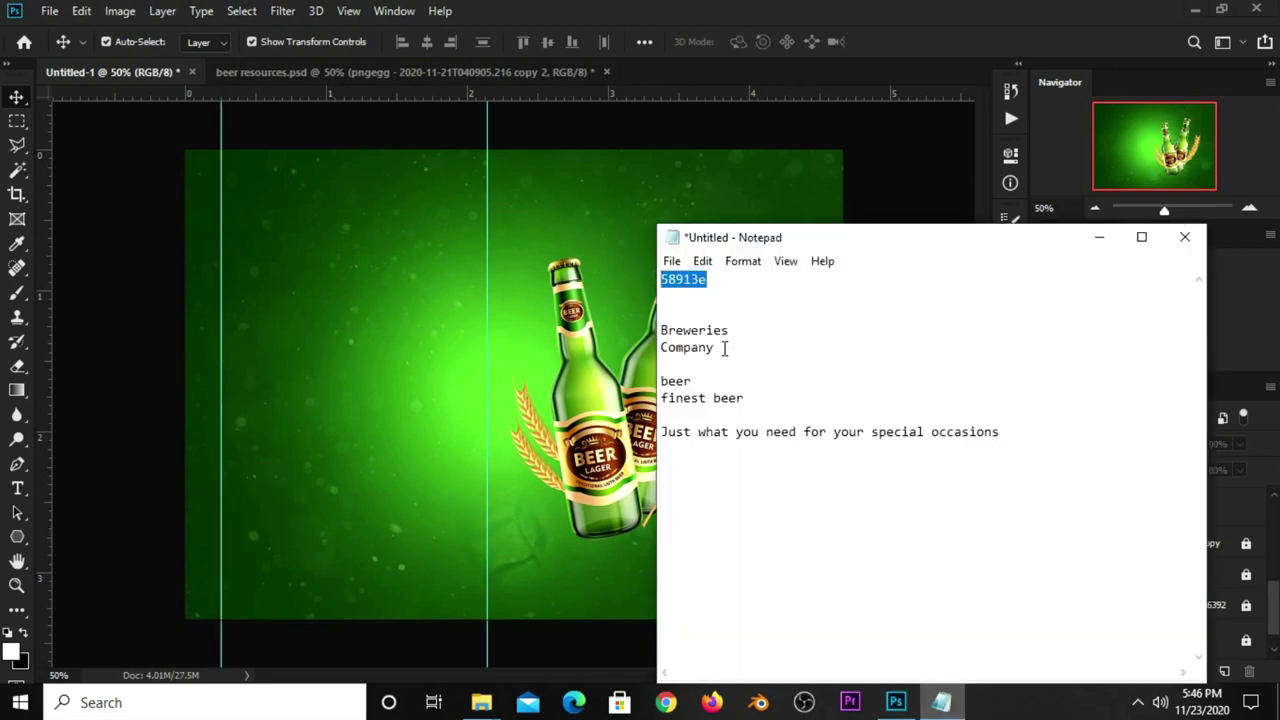
pyautogui.doubleClick(660, 381)
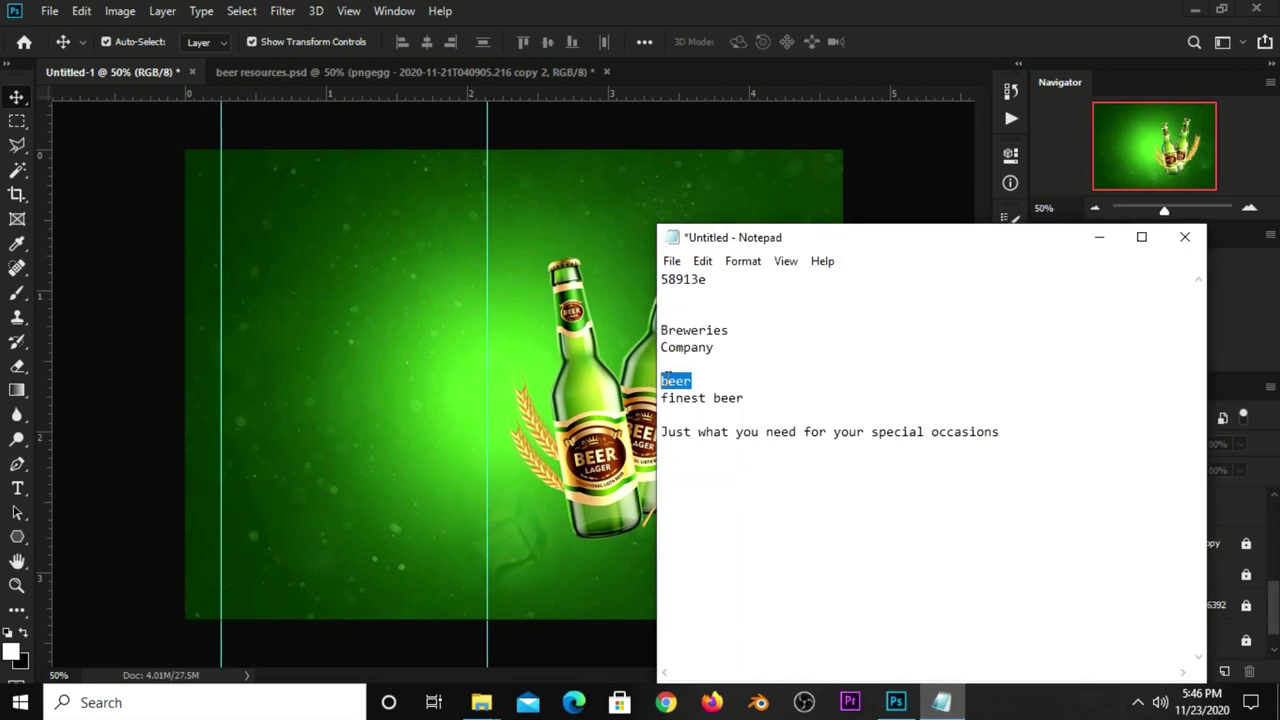
pyautogui.rightClick(663, 380)
pyautogui.click(713, 440)
pyautogui.click(866, 42)
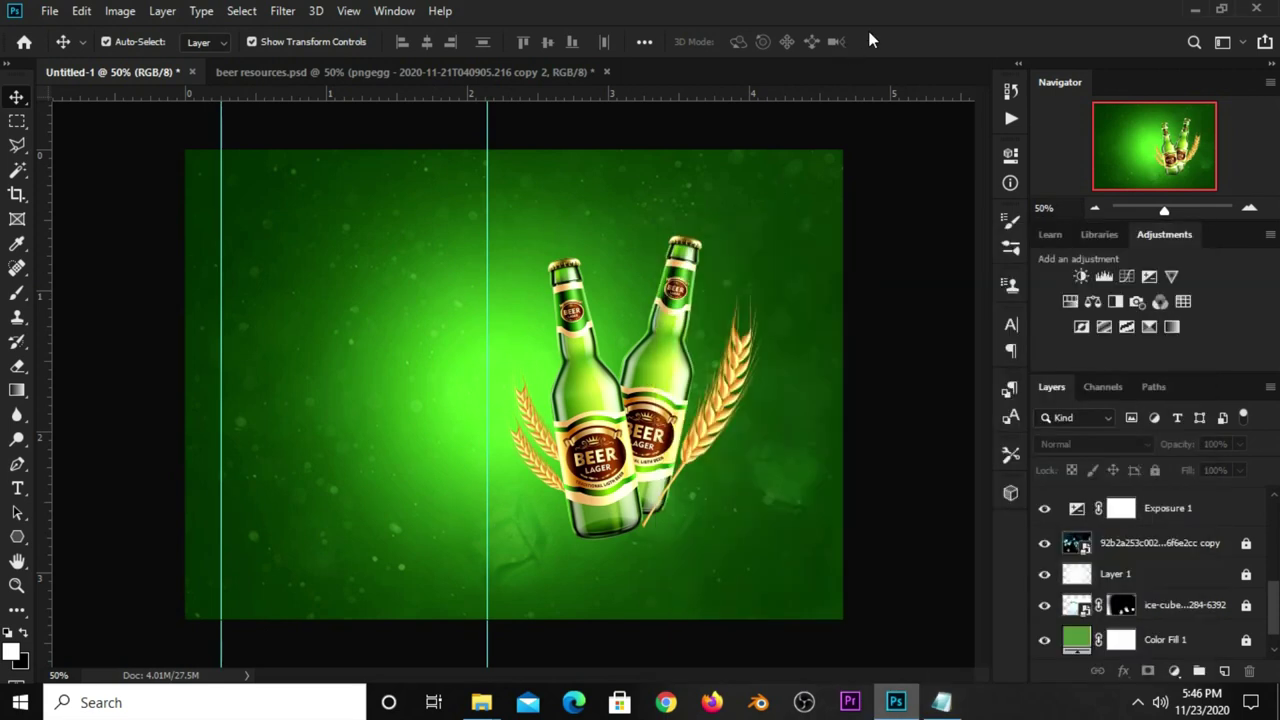
pyautogui.moveTo(12, 490); pyautogui.dragTo(61, 493)
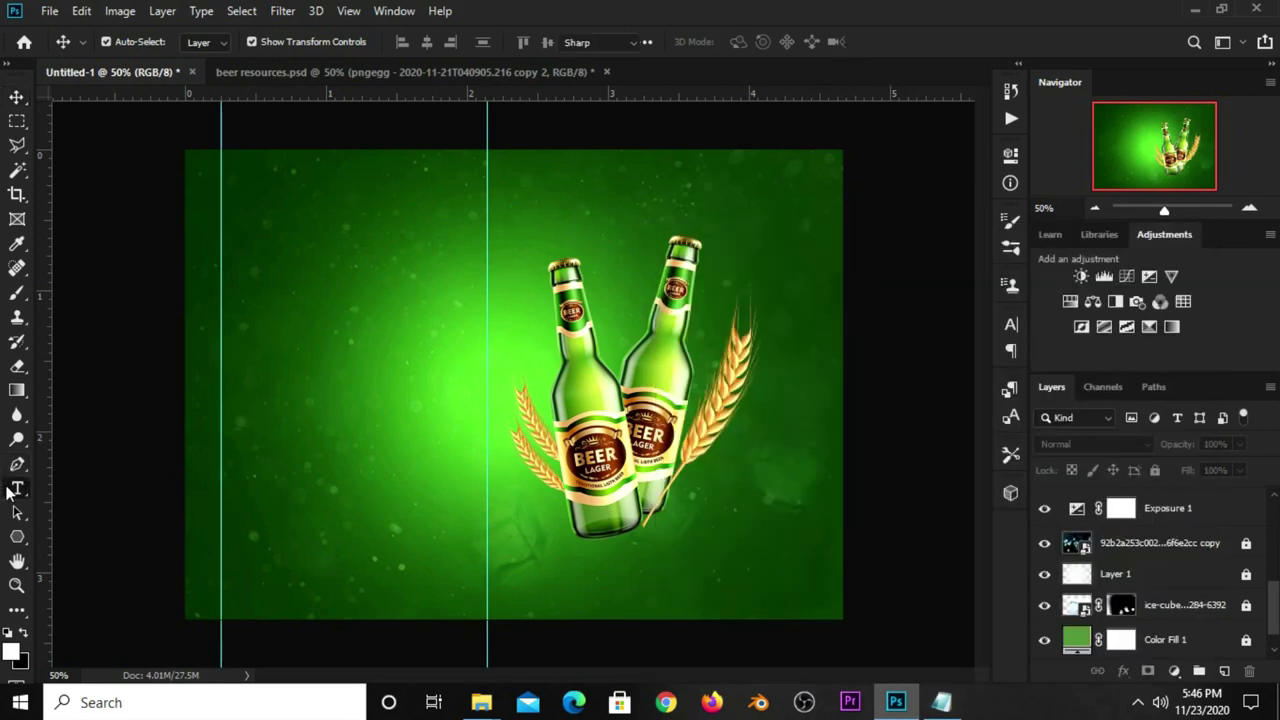
# Paste 'beer' as white (ffffff) 80 pt text at the banner's upper left
pyautogui.click(258, 288)
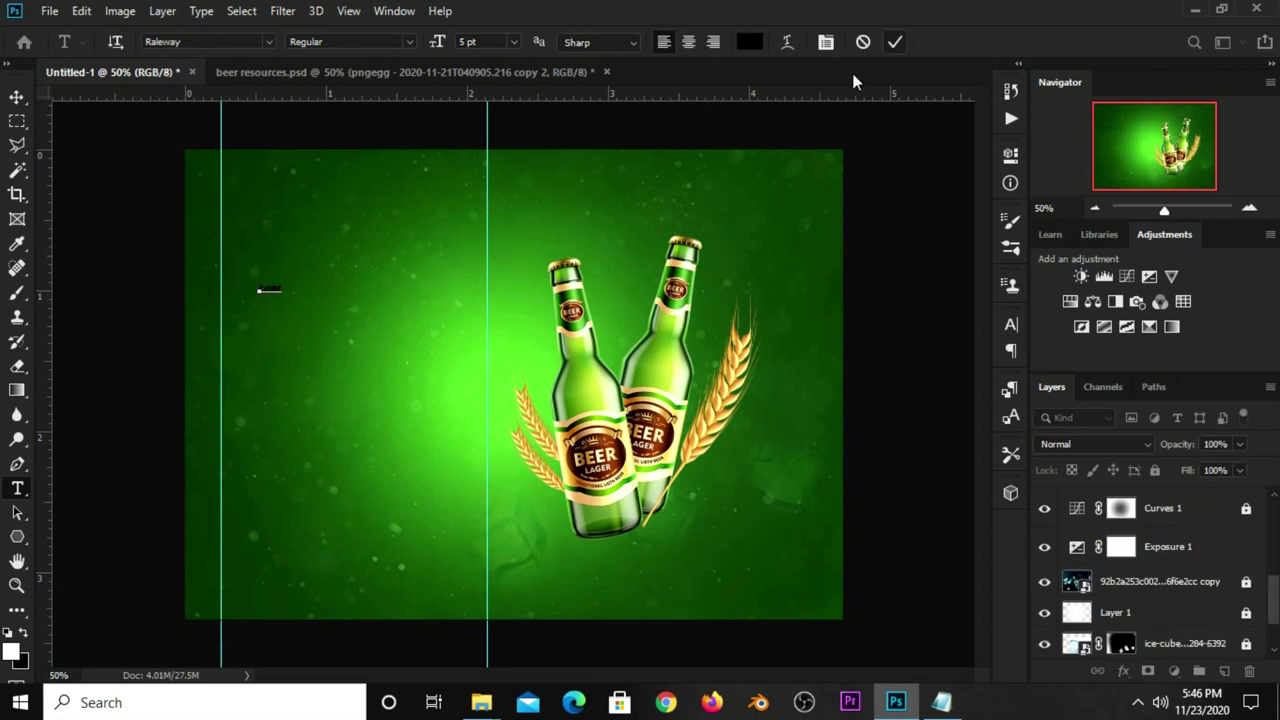
pyautogui.hotkey('ctrl', 'v')
pyautogui.click(749, 42)
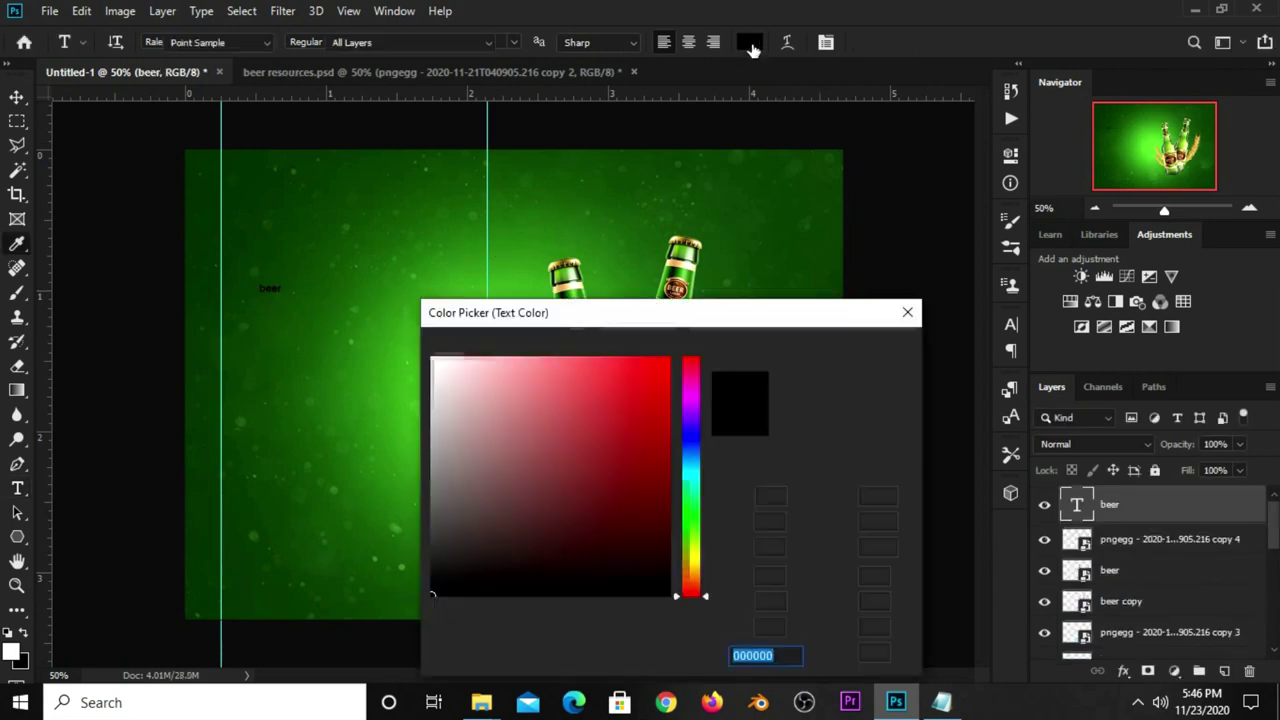
pyautogui.write('ffffff')
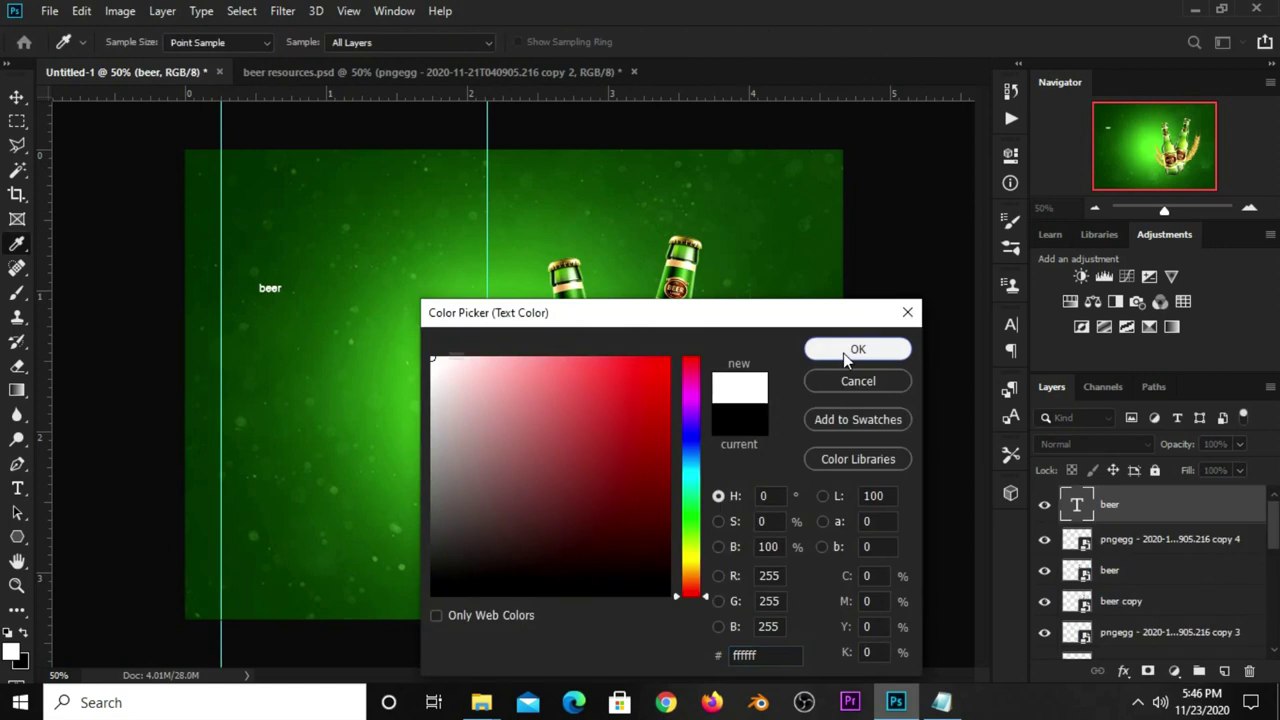
pyautogui.click(856, 350)
pyautogui.click(515, 43)
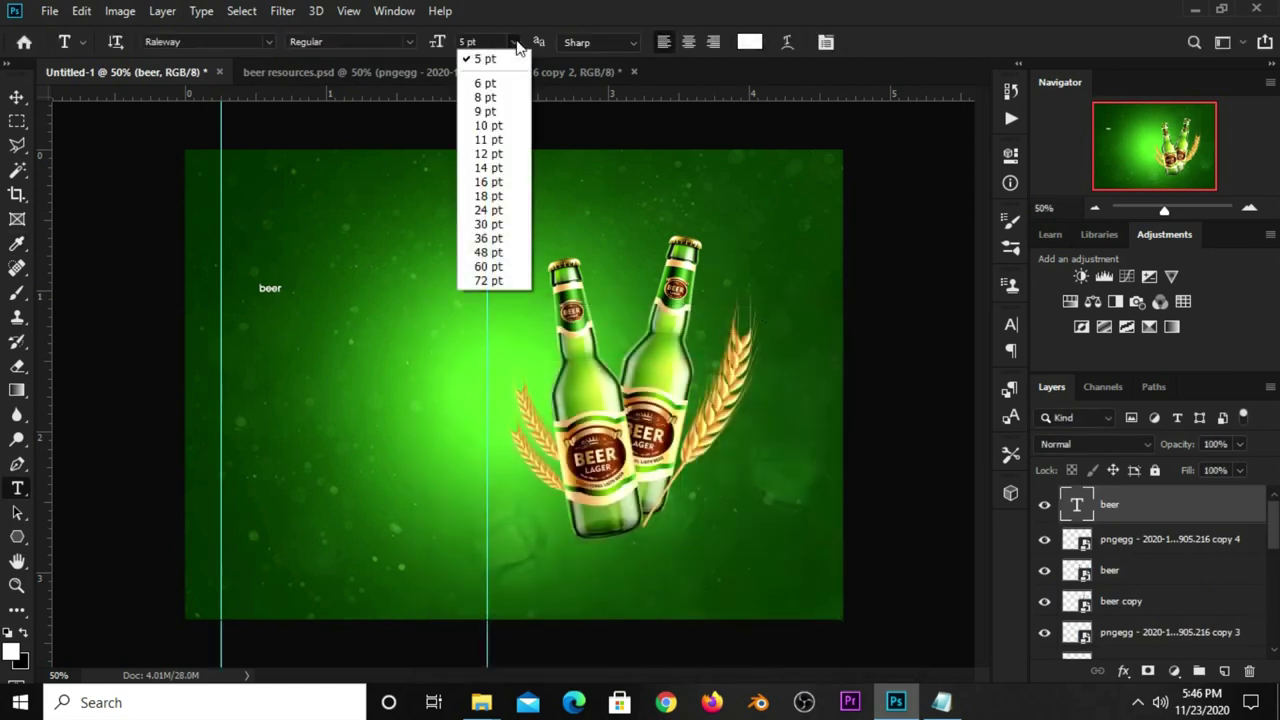
pyautogui.click(491, 45)
pyautogui.write('80')
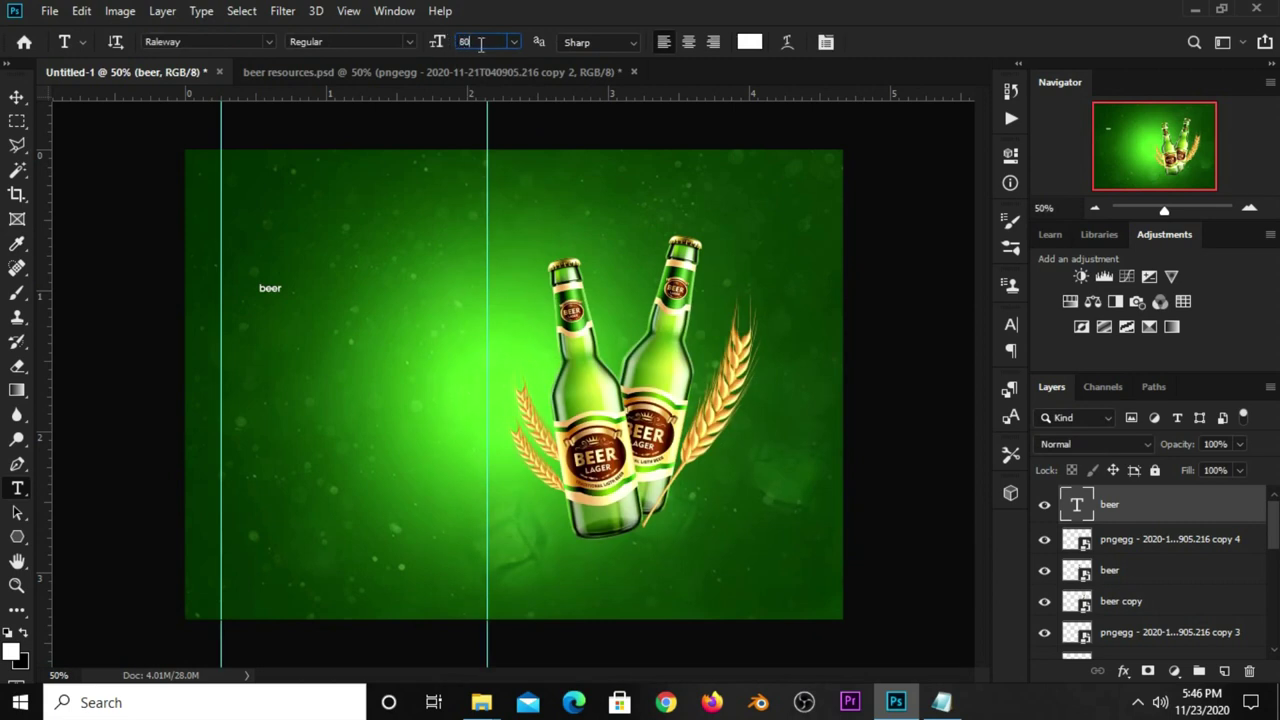
pyautogui.press('Return')
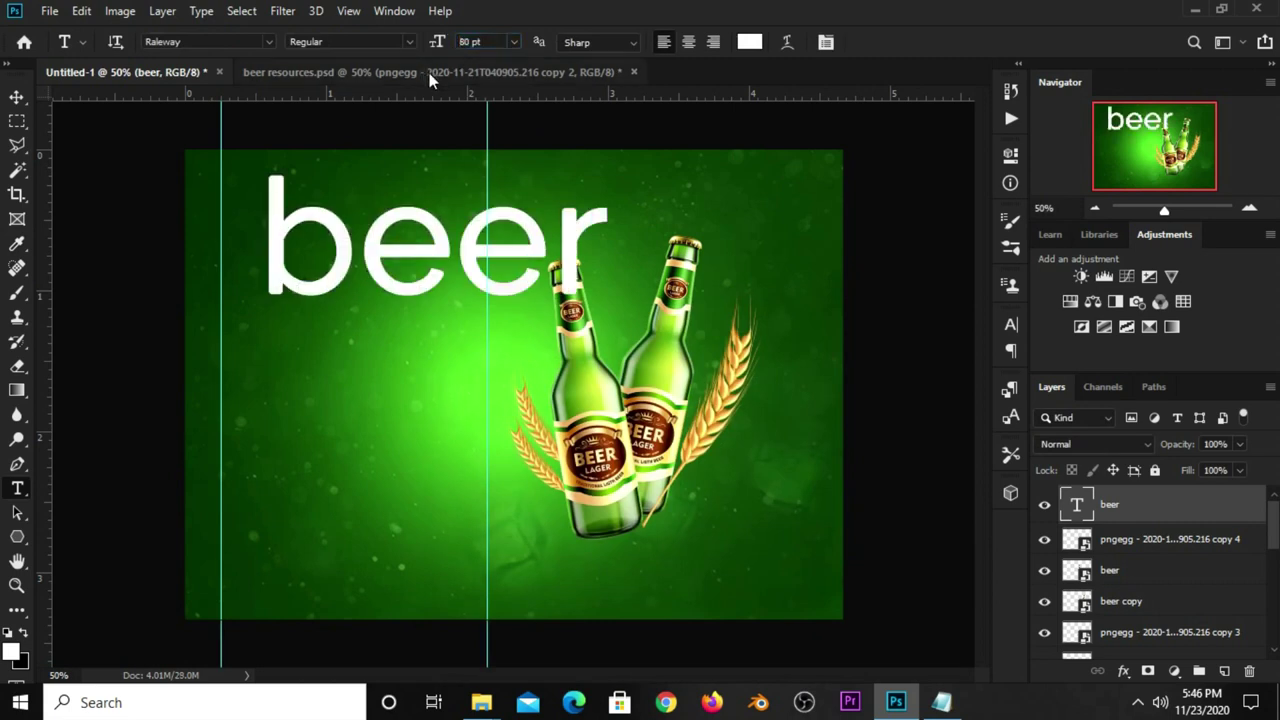
pyautogui.click(15, 100)
pyautogui.moveTo(431, 265); pyautogui.dragTo(393, 288)
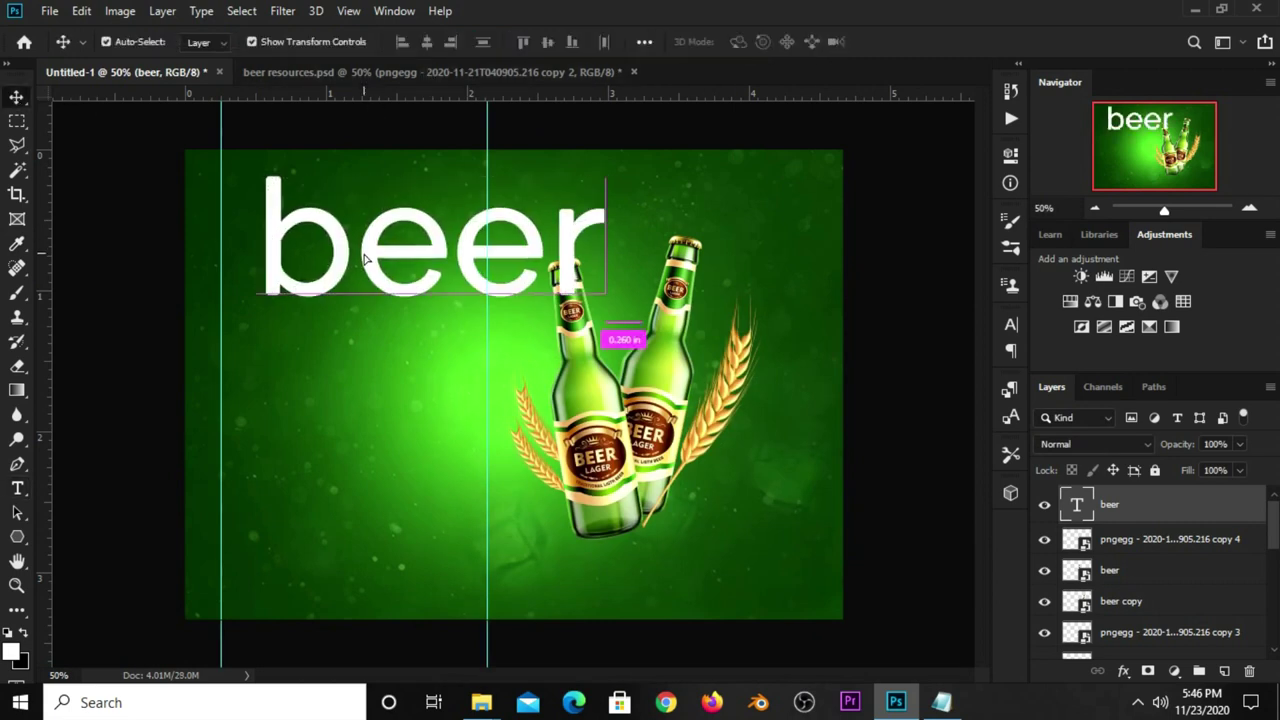
# Set the BEER headline in the Northead font and shift it slightly right
pyautogui.click(1010, 327)
pyautogui.click(870, 355)
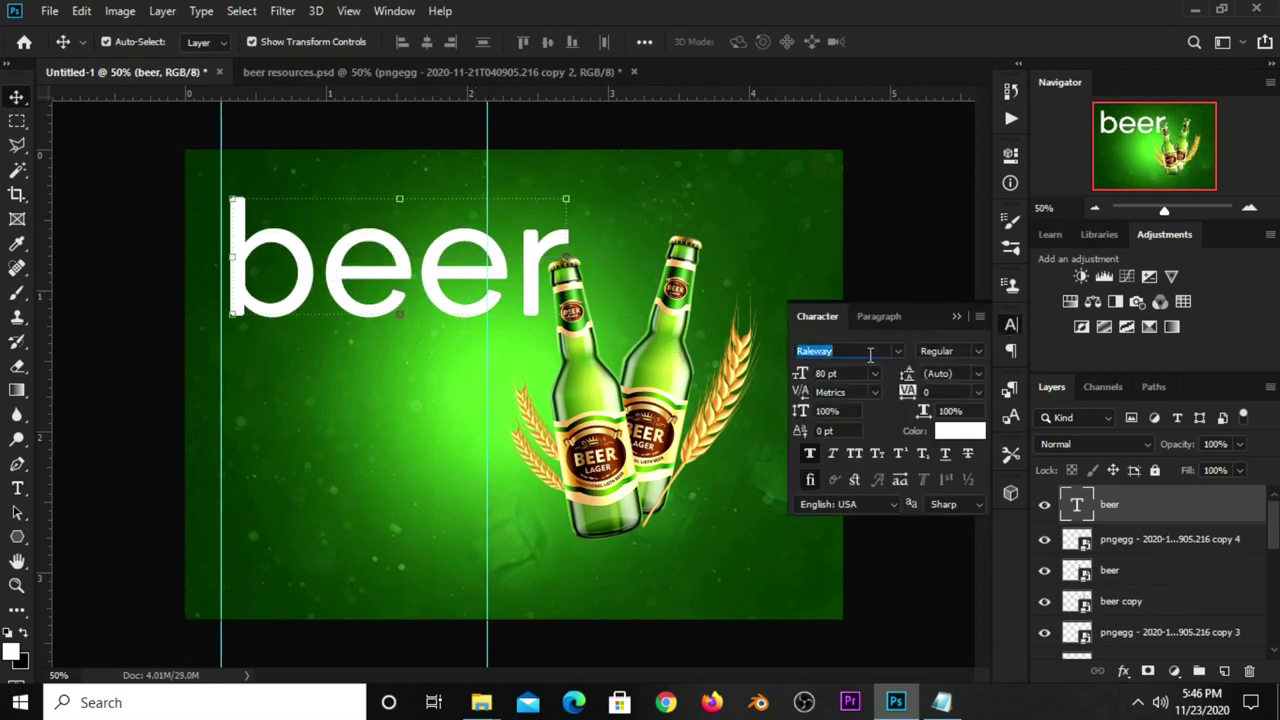
pyautogui.write('north')
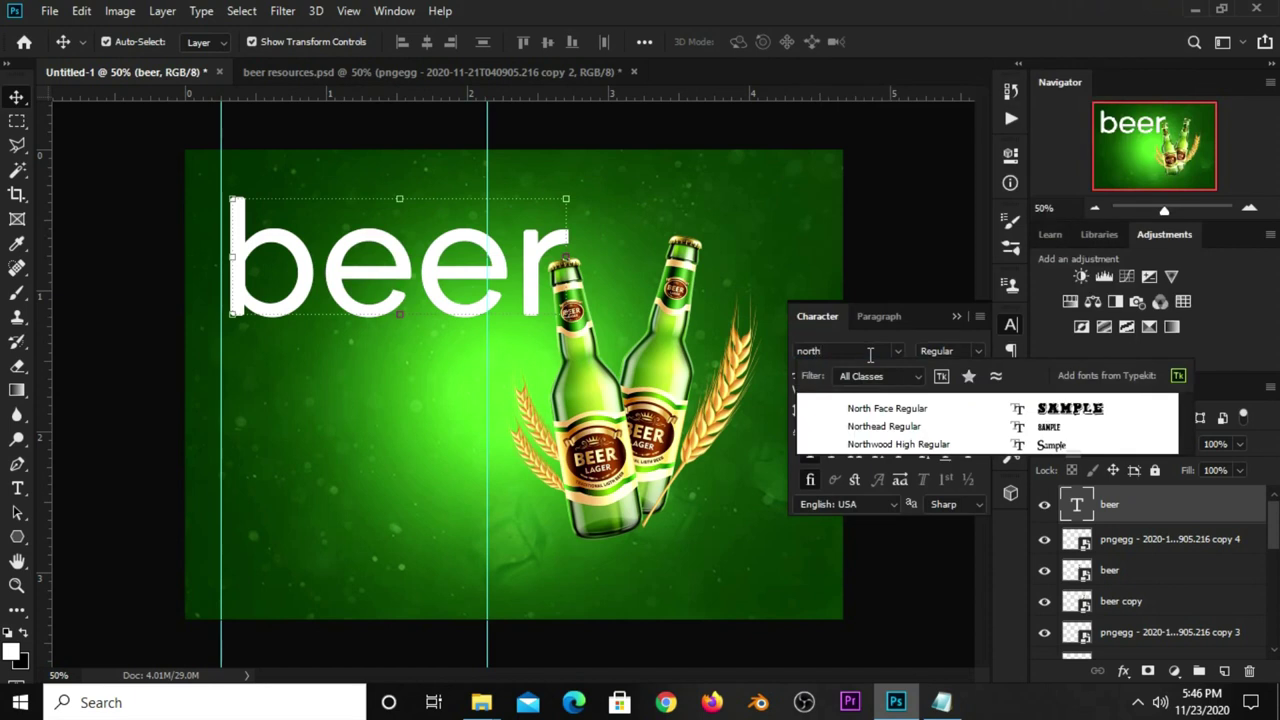
pyautogui.click(895, 430)
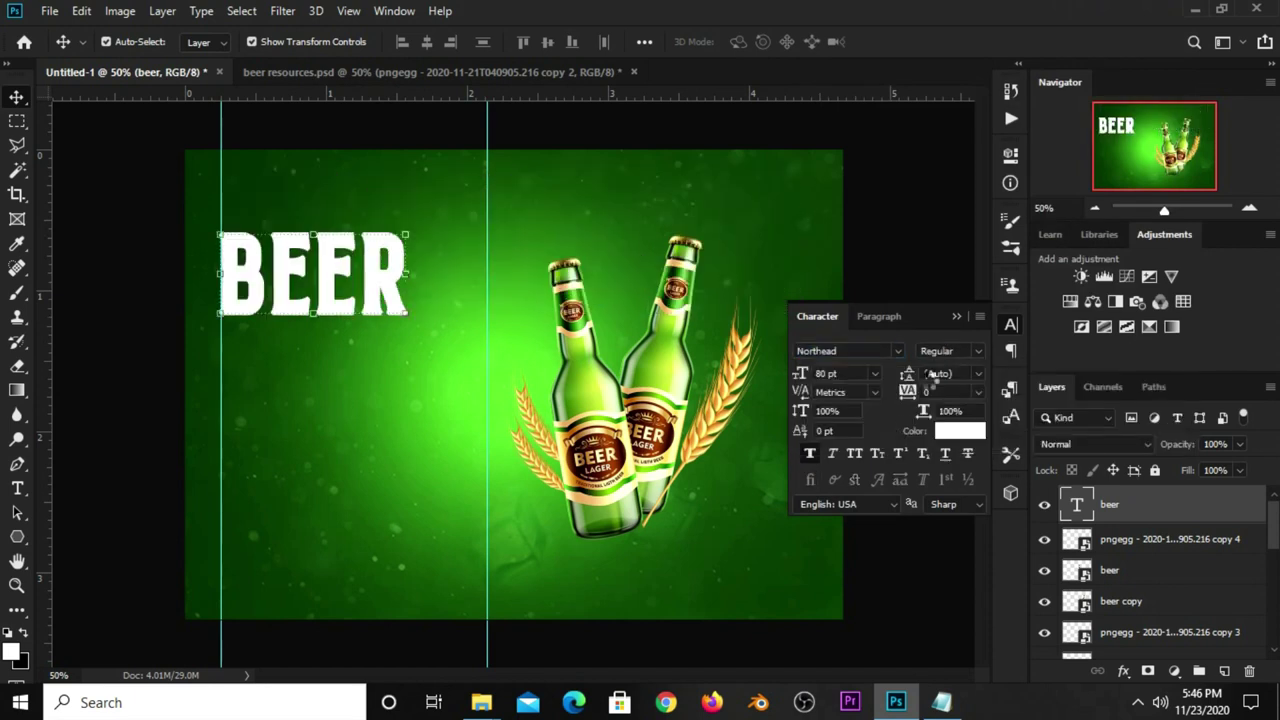
pyautogui.click(955, 317)
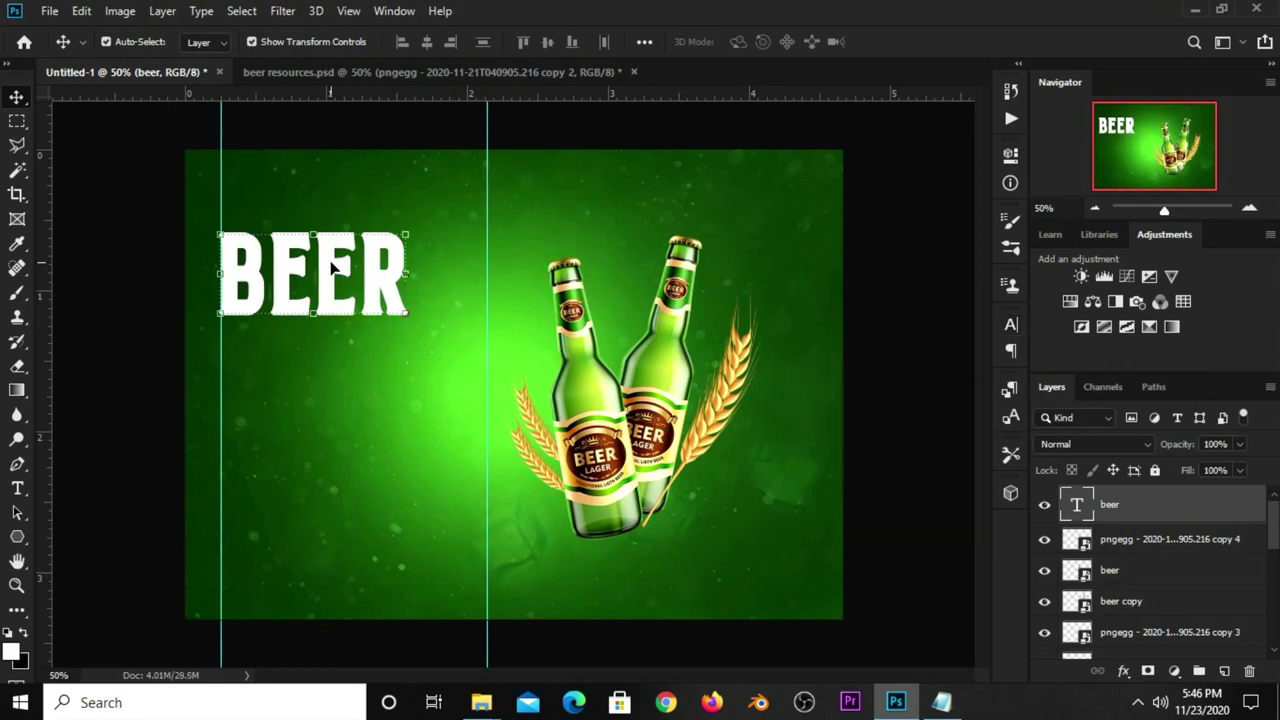
pyautogui.moveTo(333, 265); pyautogui.dragTo(368, 273)
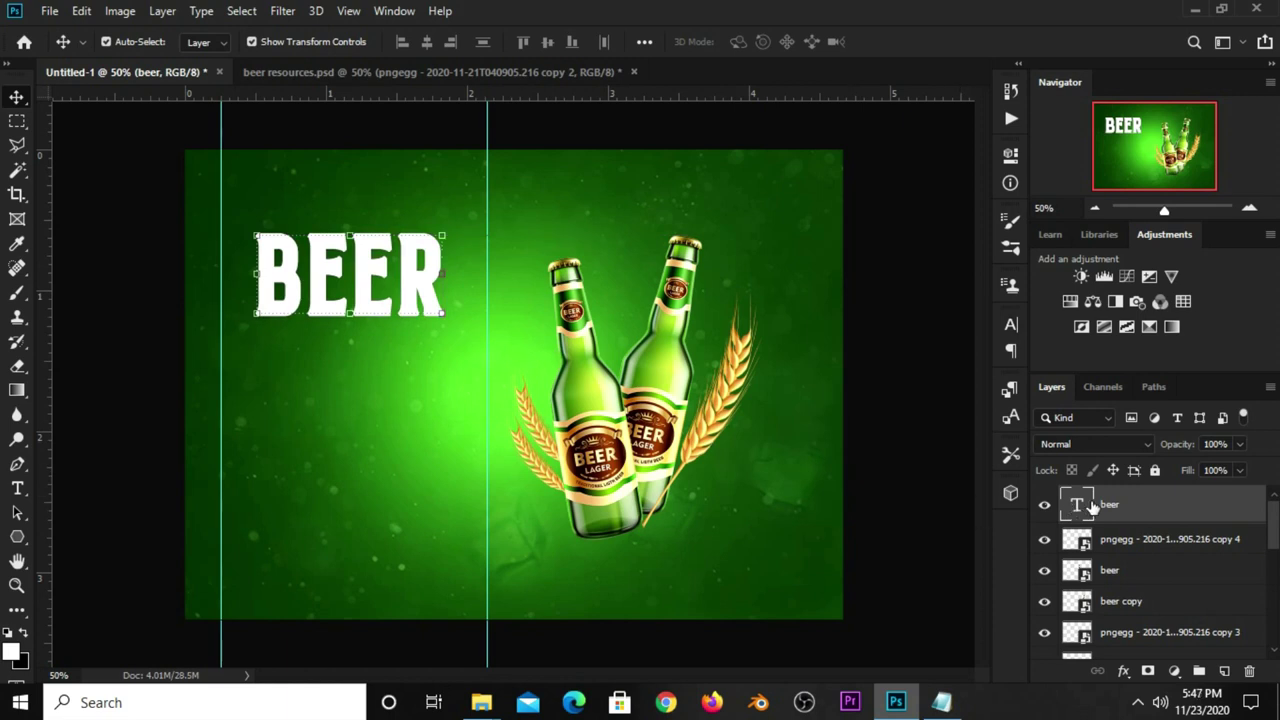
# Create Layer 2 and load the BEER lettering as a selection expanded by 2 px
pyautogui.click(1224, 671)
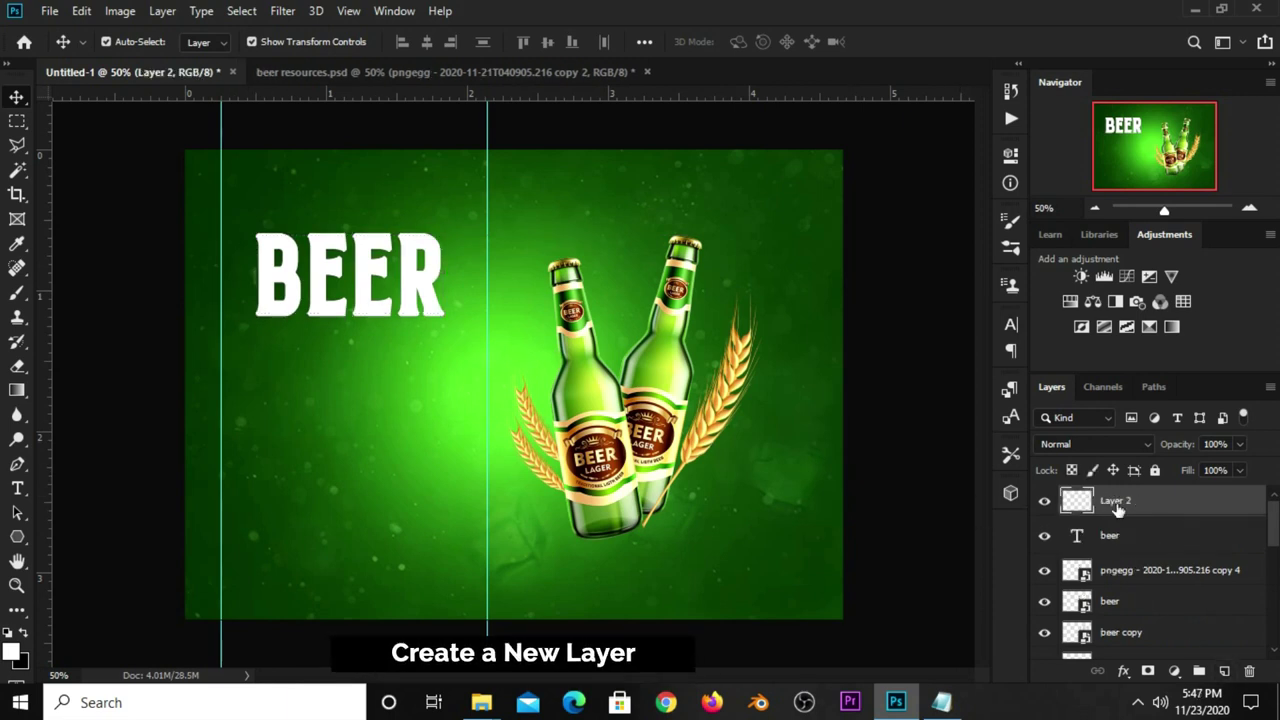
pyautogui.click(1112, 537)
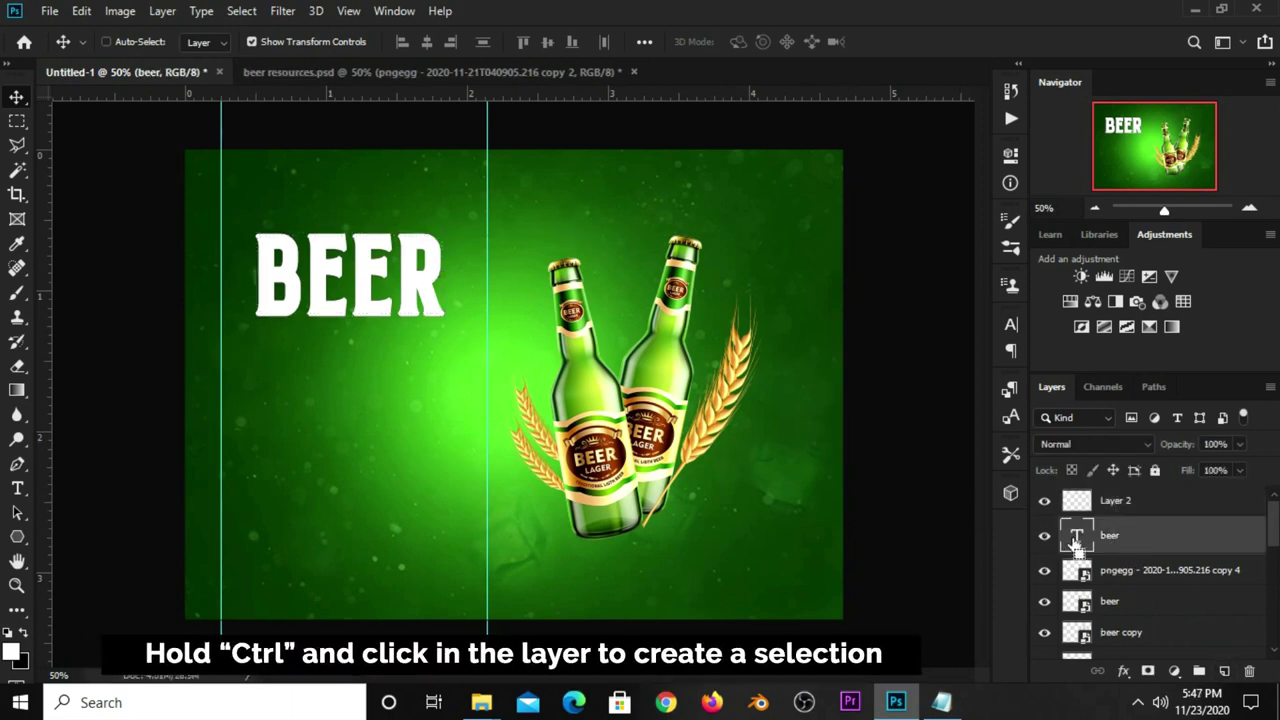
pyautogui.keyDown('ctrl'); pyautogui.click(1076, 543); pyautogui.keyUp('ctrl')
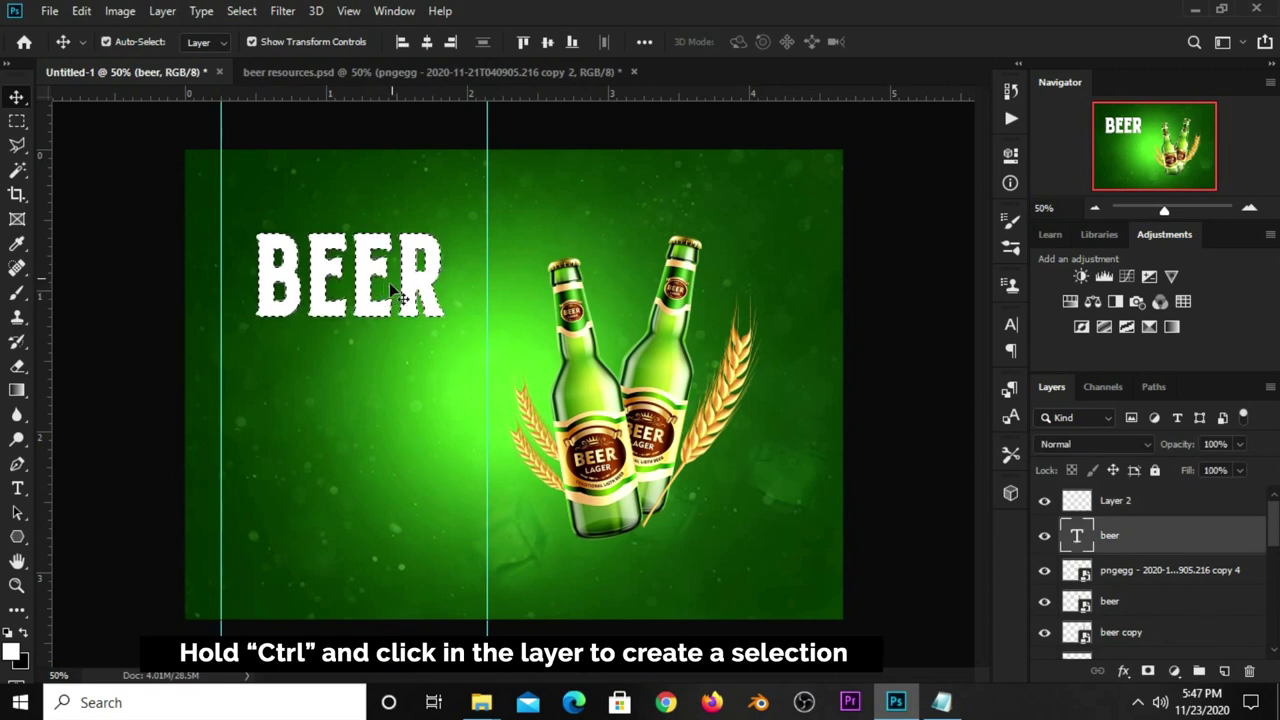
pyautogui.click(1100, 503)
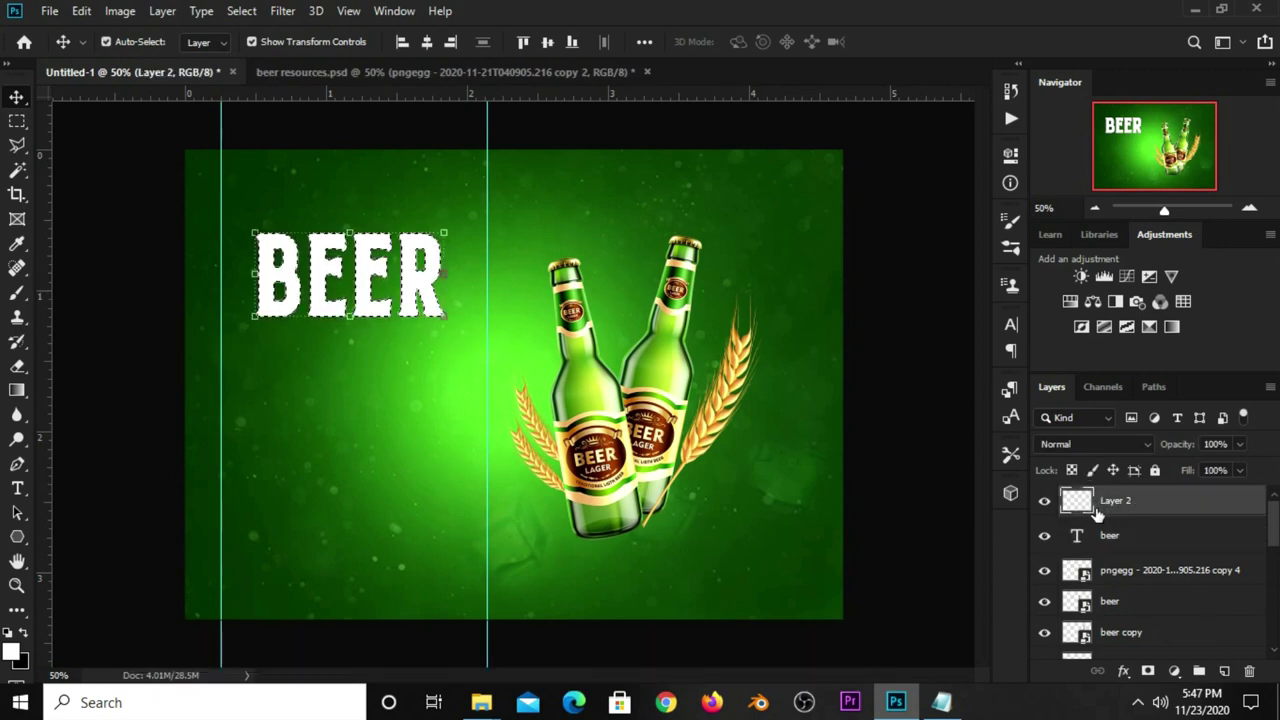
pyautogui.click(17, 120)
pyautogui.click(59, 119)
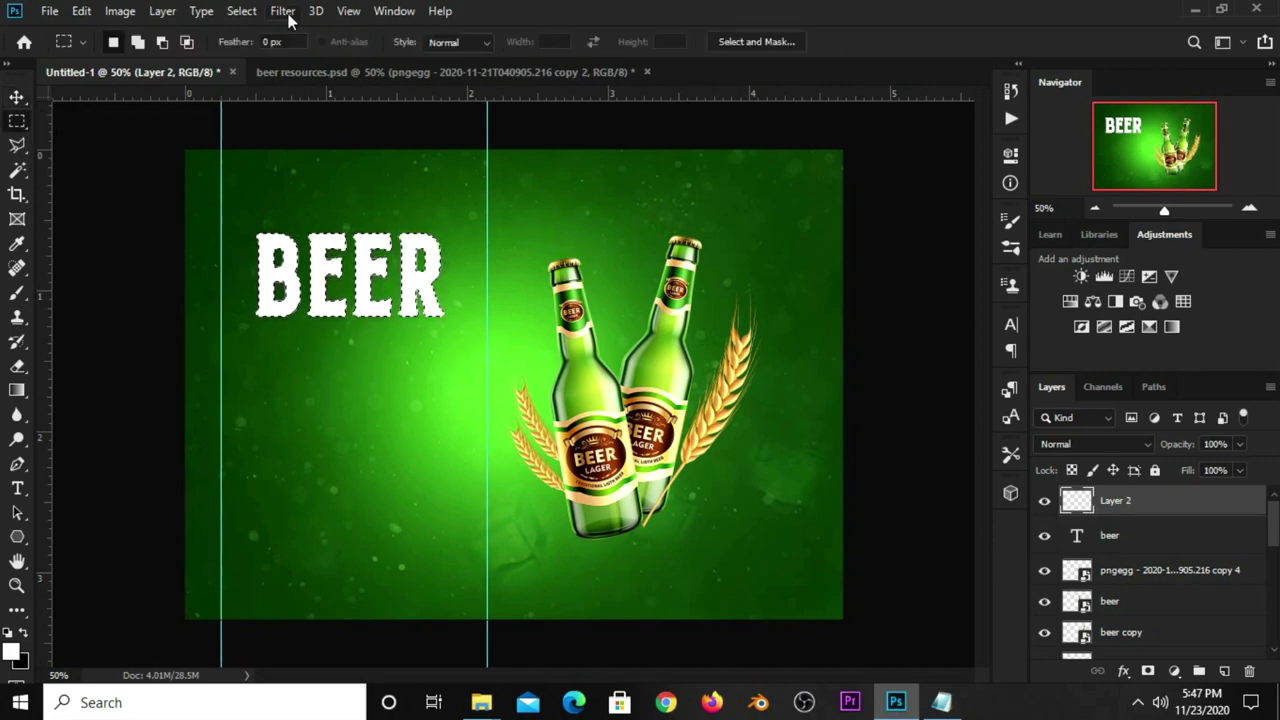
pyautogui.click(242, 12)
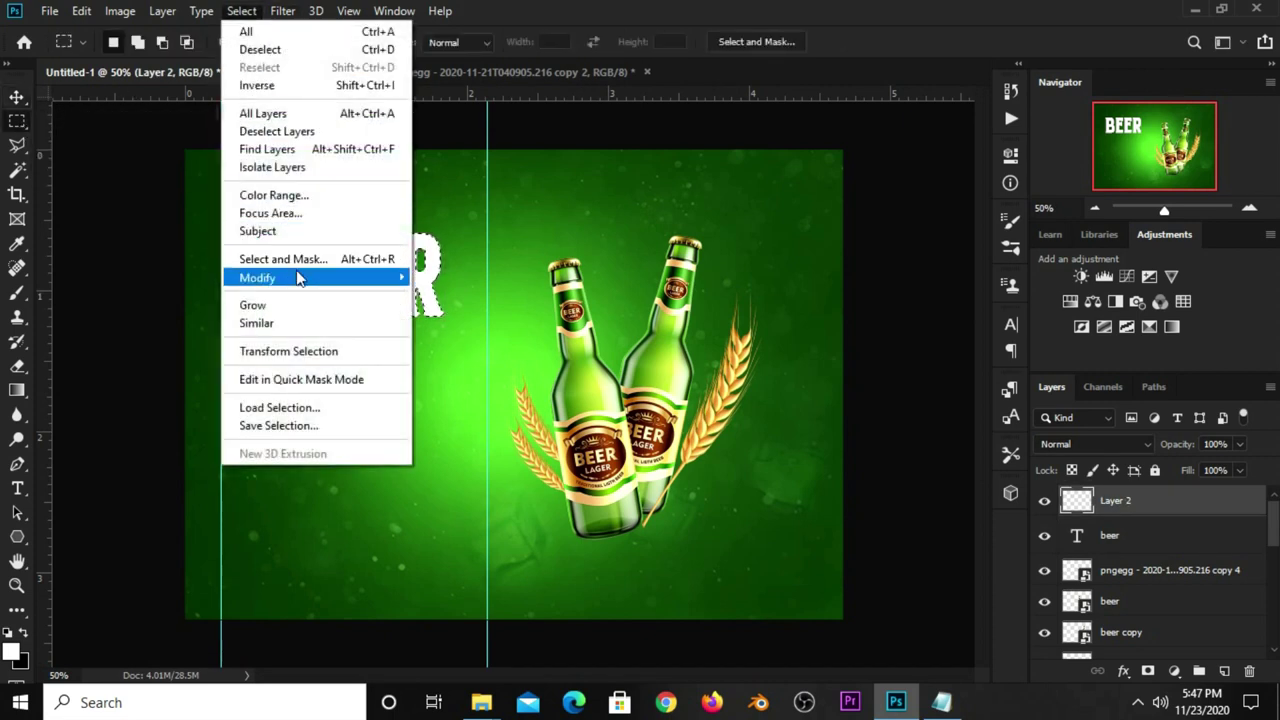
pyautogui.moveTo(258, 278)
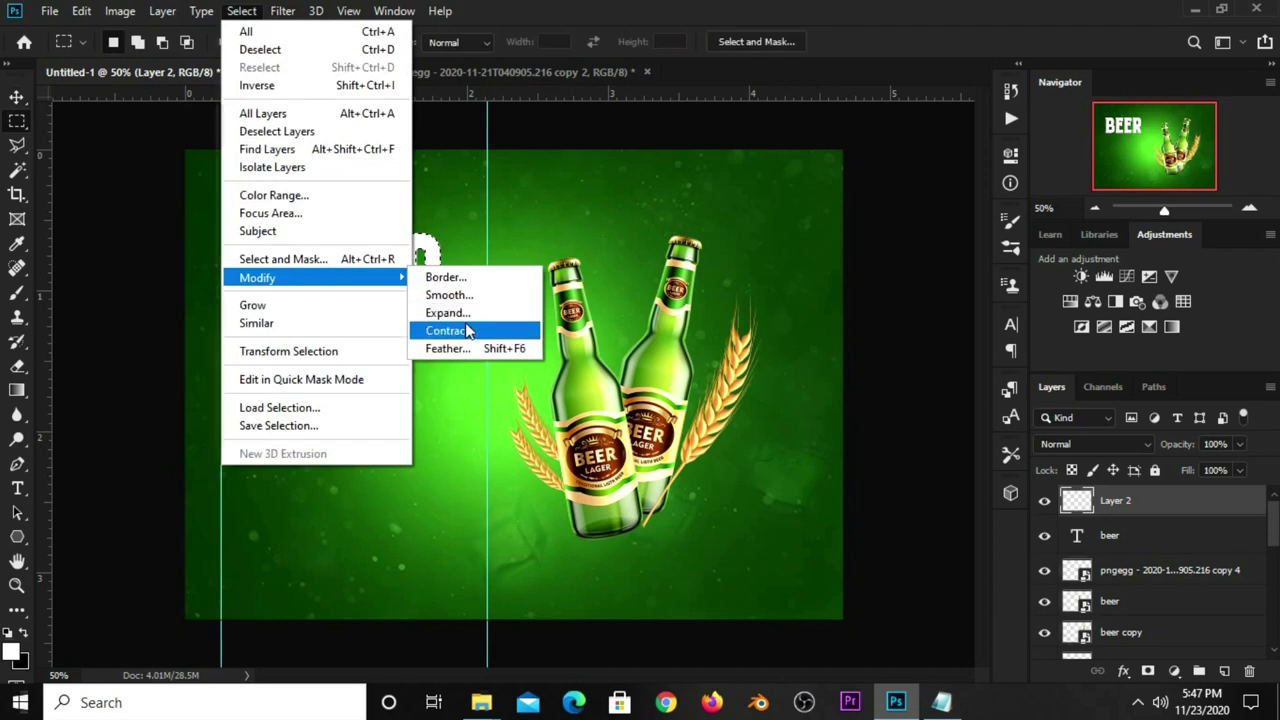
pyautogui.click(466, 313)
pyautogui.write('2')
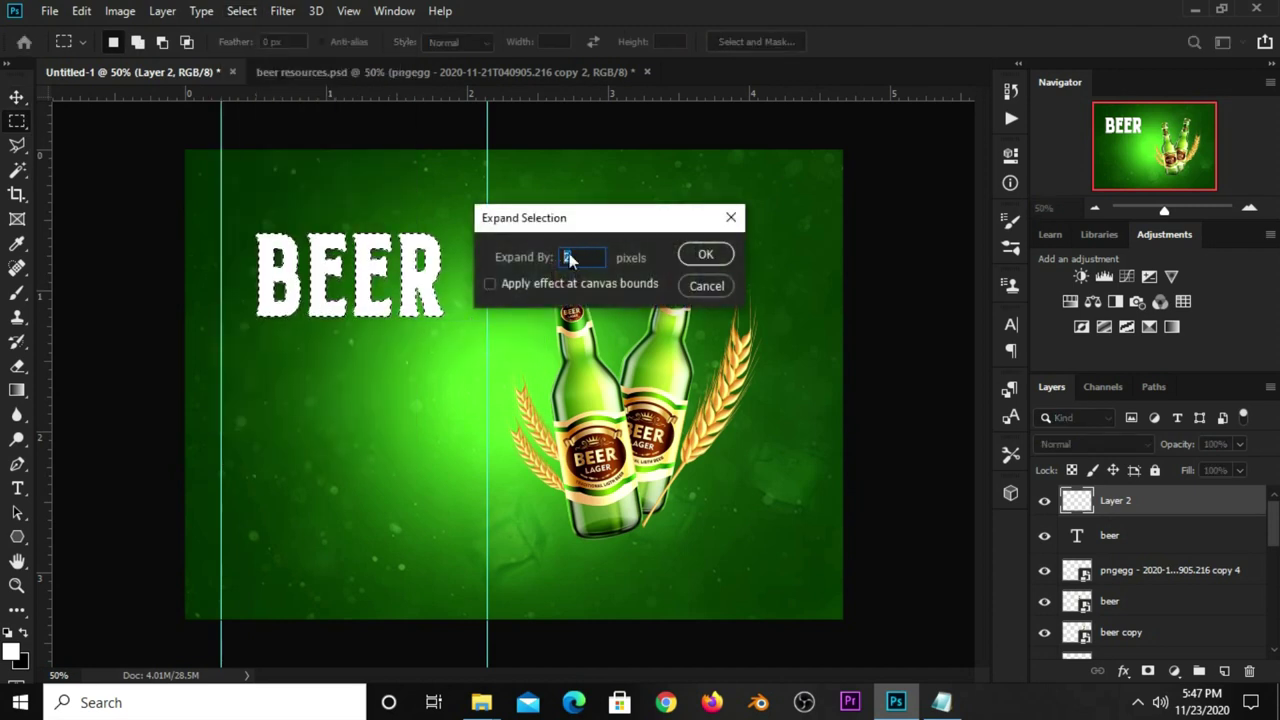
pyautogui.click(690, 254)
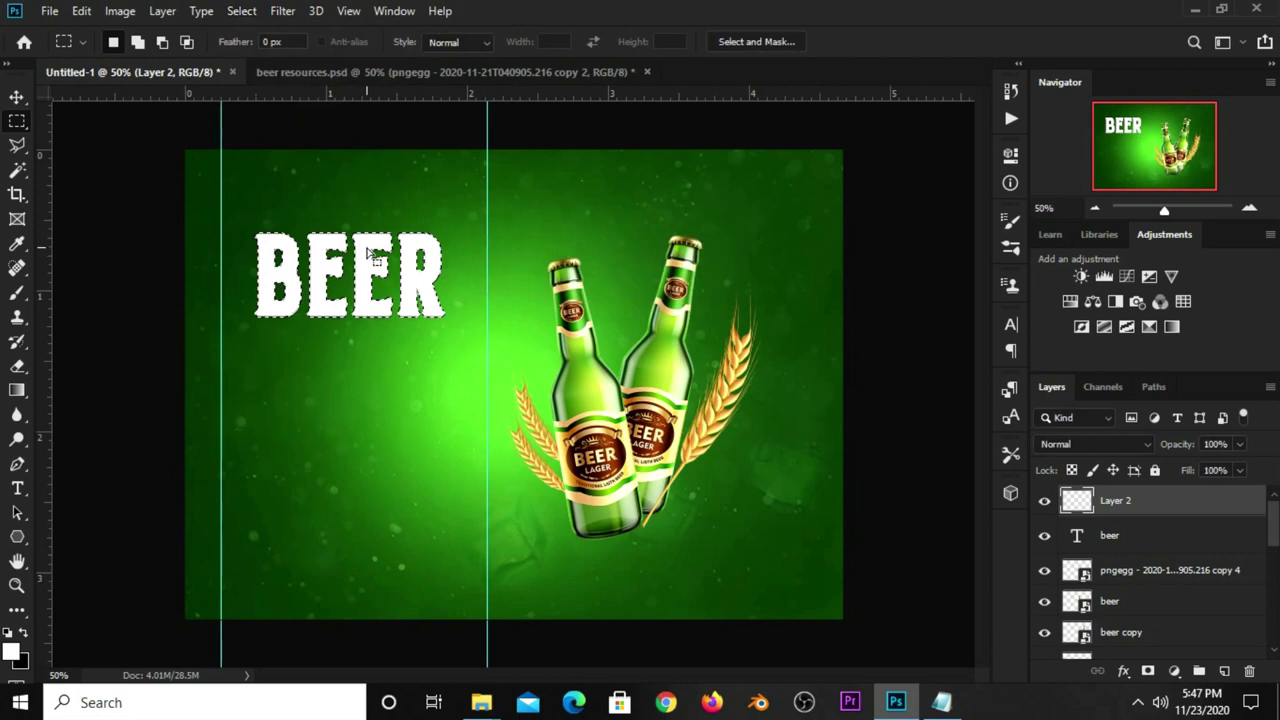
# Stroke the selection 3 px white on Layer 2, then deselect
pyautogui.rightClick(375, 255)
pyautogui.click(422, 490)
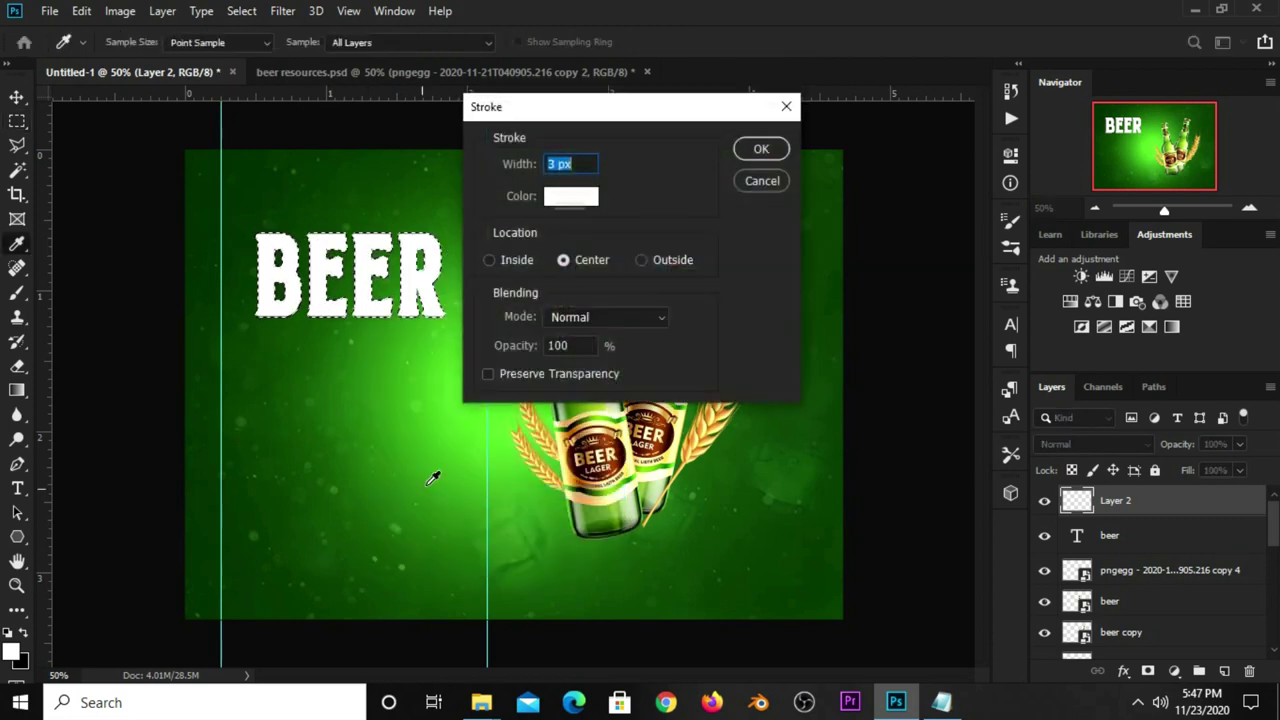
pyautogui.click(571, 203)
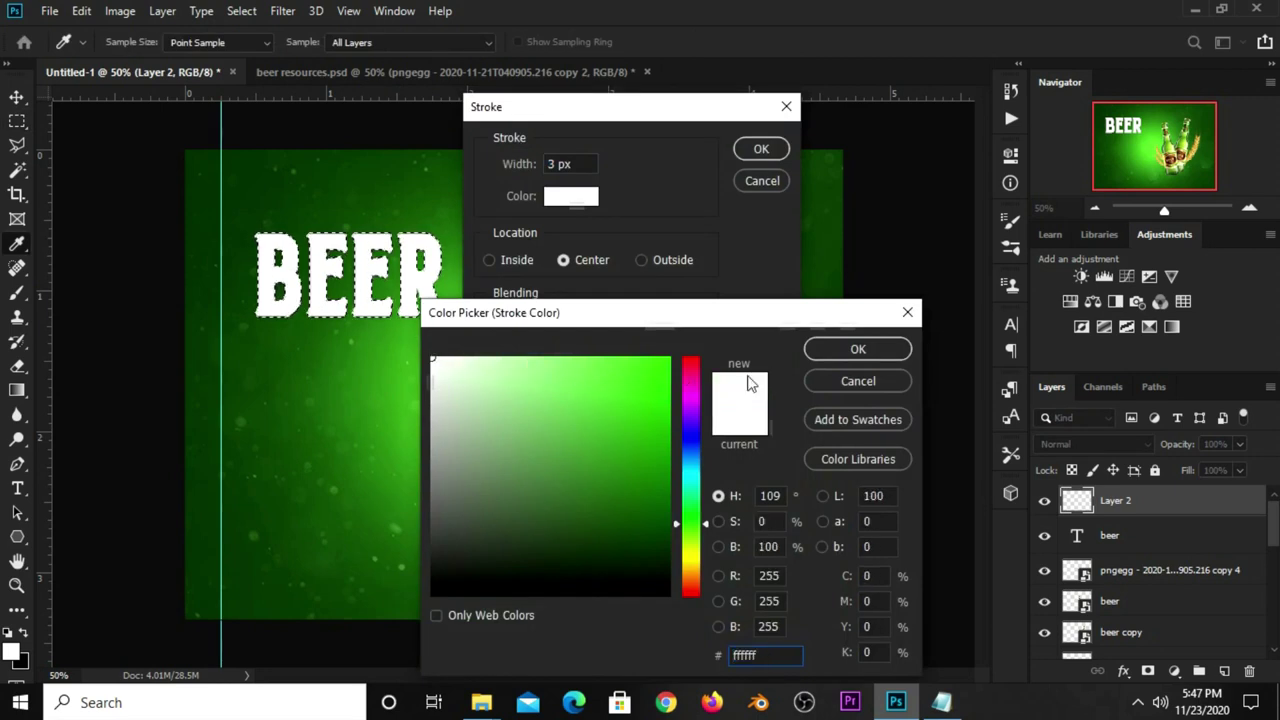
pyautogui.click(858, 349)
pyautogui.press('Return')
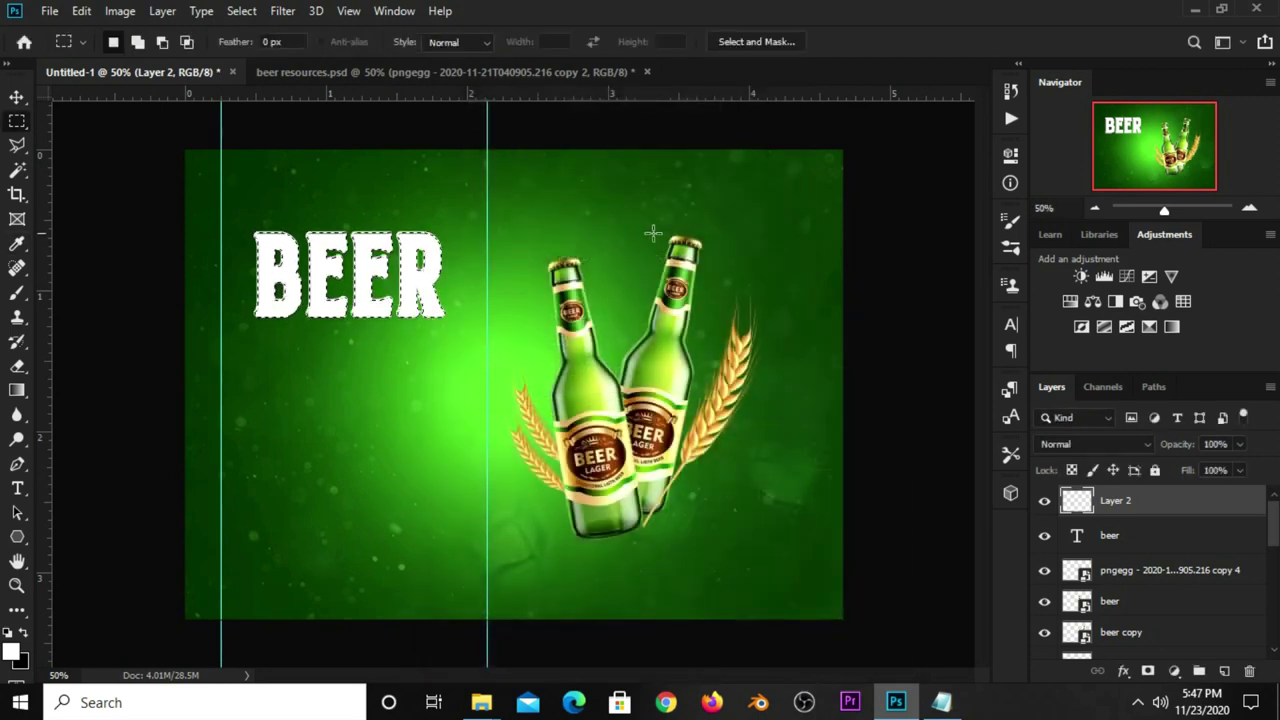
pyautogui.hotkey('ctrl', 'd')
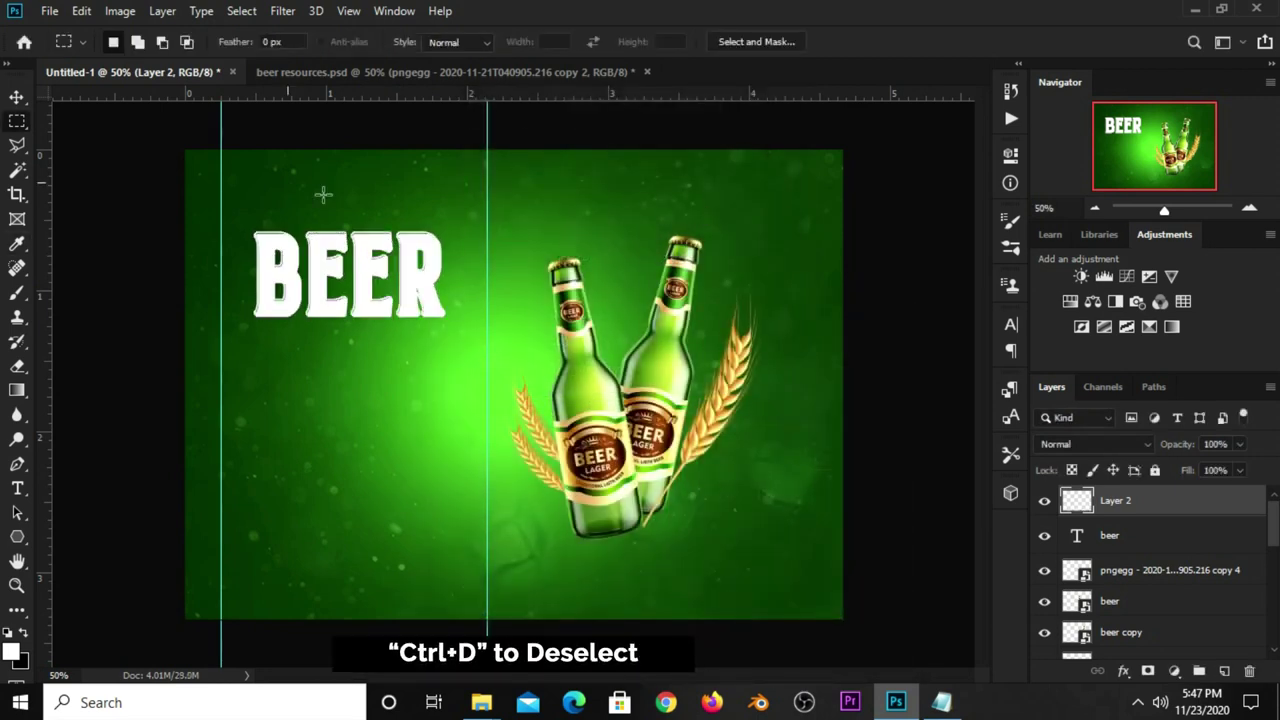
# Nudge the outline layer slightly right of the BEER text and compare it on and off
pyautogui.click(14, 99)
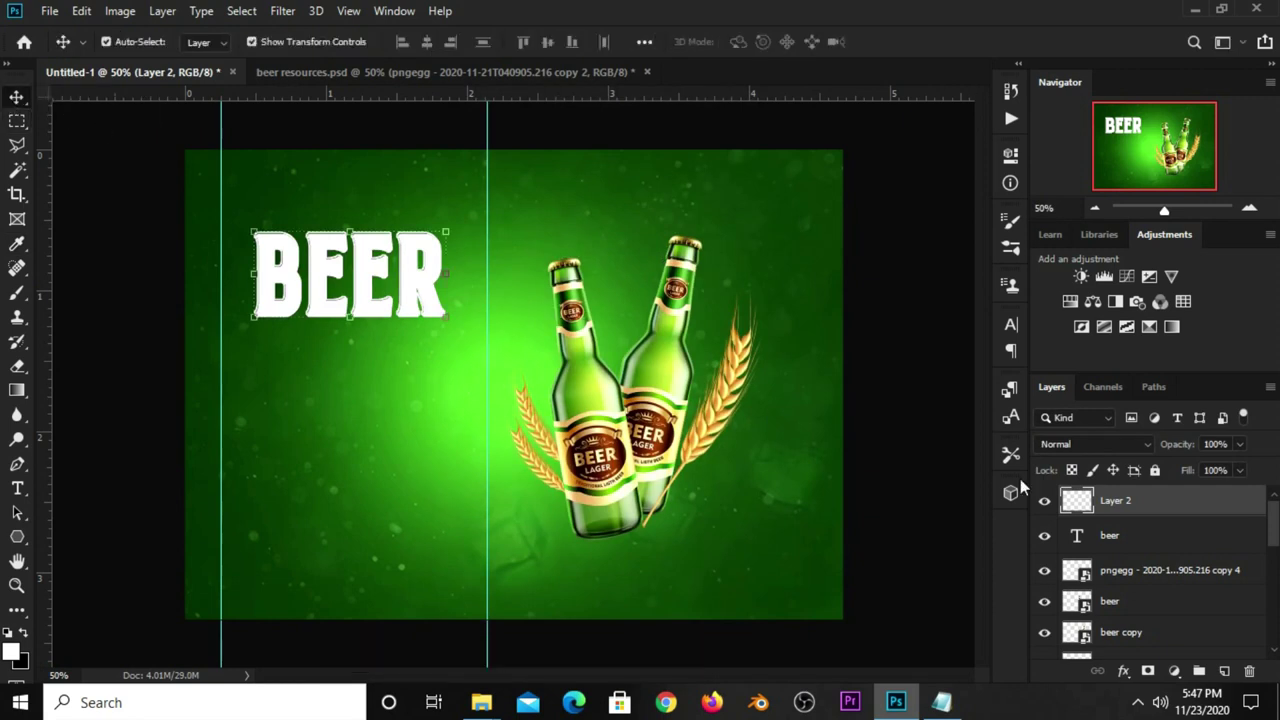
pyautogui.click(1043, 502)
pyautogui.press('Right')
pyautogui.press('Right')
pyautogui.press('Right')
pyautogui.press('Right')
pyautogui.press('Right')
pyautogui.press('Right')
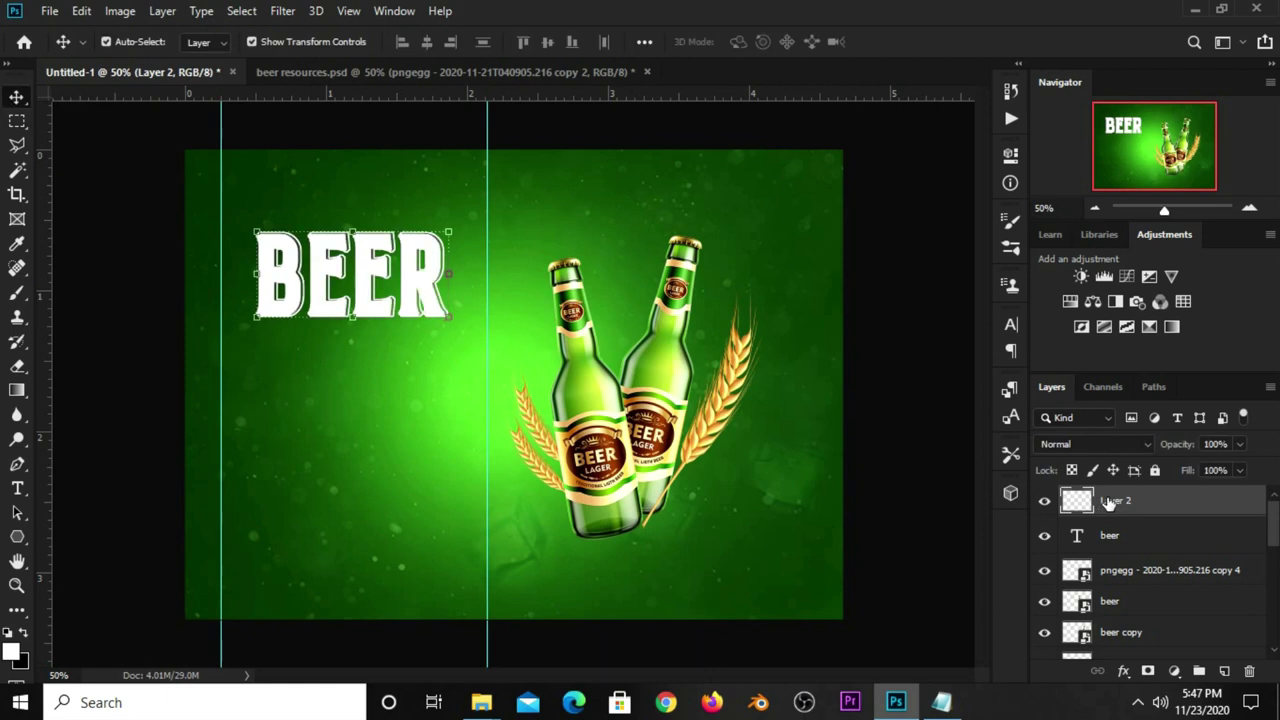
pyautogui.click(897, 462)
pyautogui.click(1047, 503)
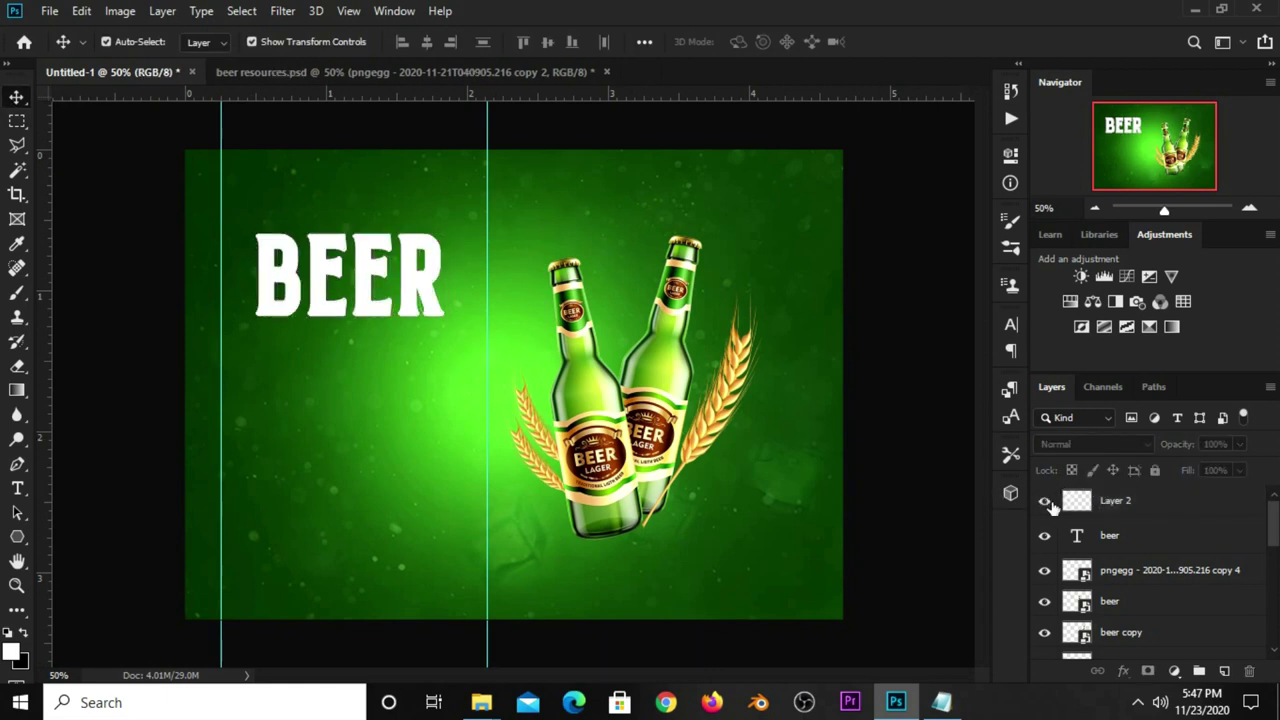
pyautogui.click(1045, 505)
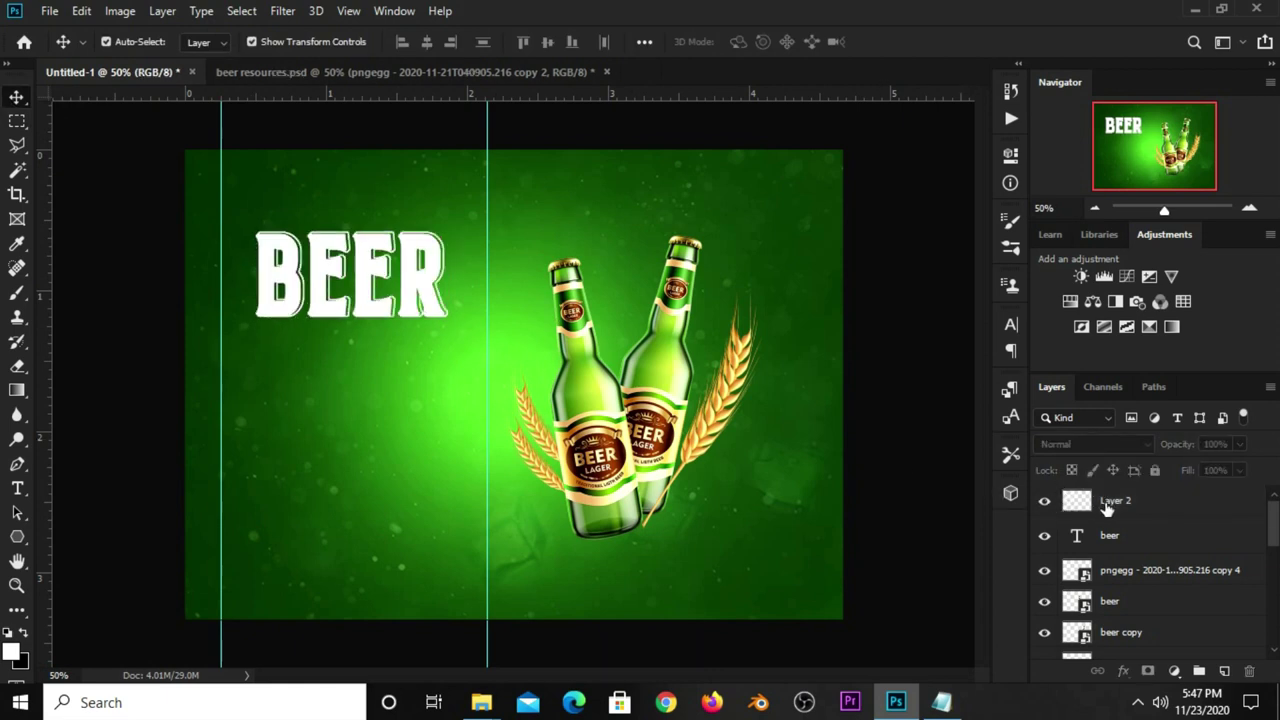
# Group the outline layer and BEER text layer into Group 1
pyautogui.click(1112, 502)
pyautogui.keyDown('shift'); pyautogui.click(1130, 538); pyautogui.keyUp('shift')
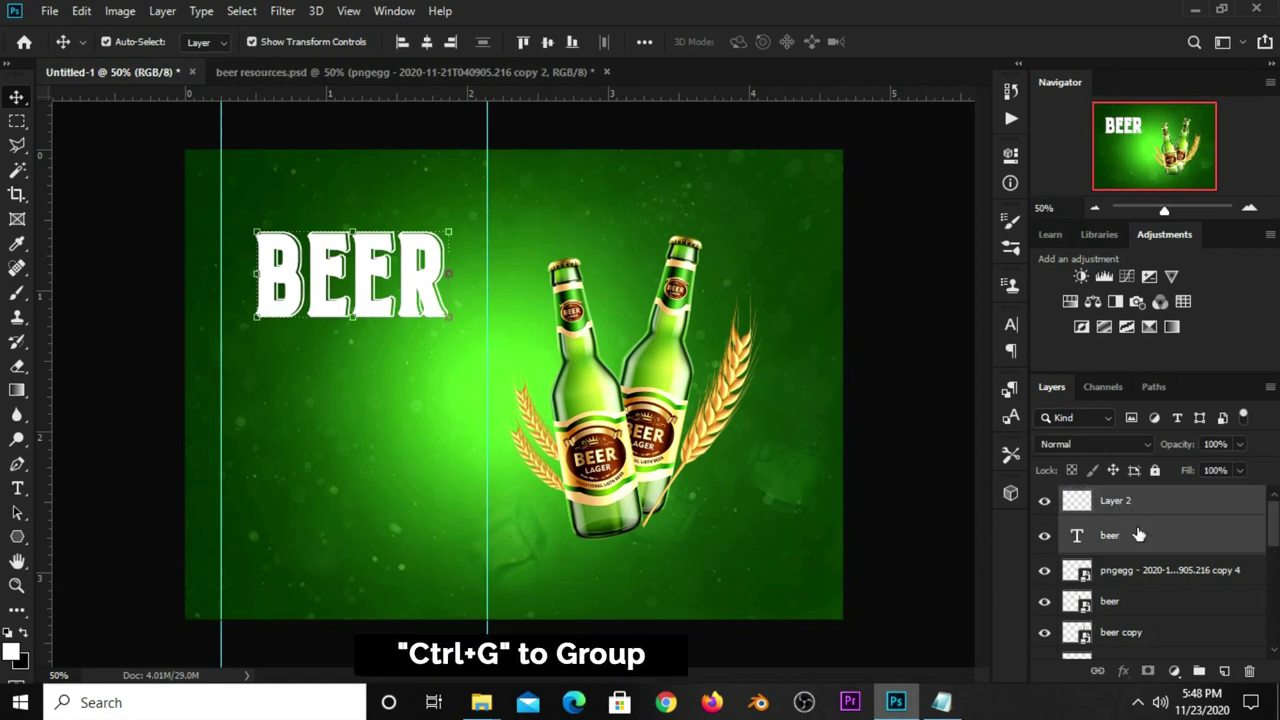
pyautogui.hotkey('ctrl', 'g')
pyautogui.click(1044, 497)
pyautogui.click(1044, 497)
pyautogui.click(878, 415)
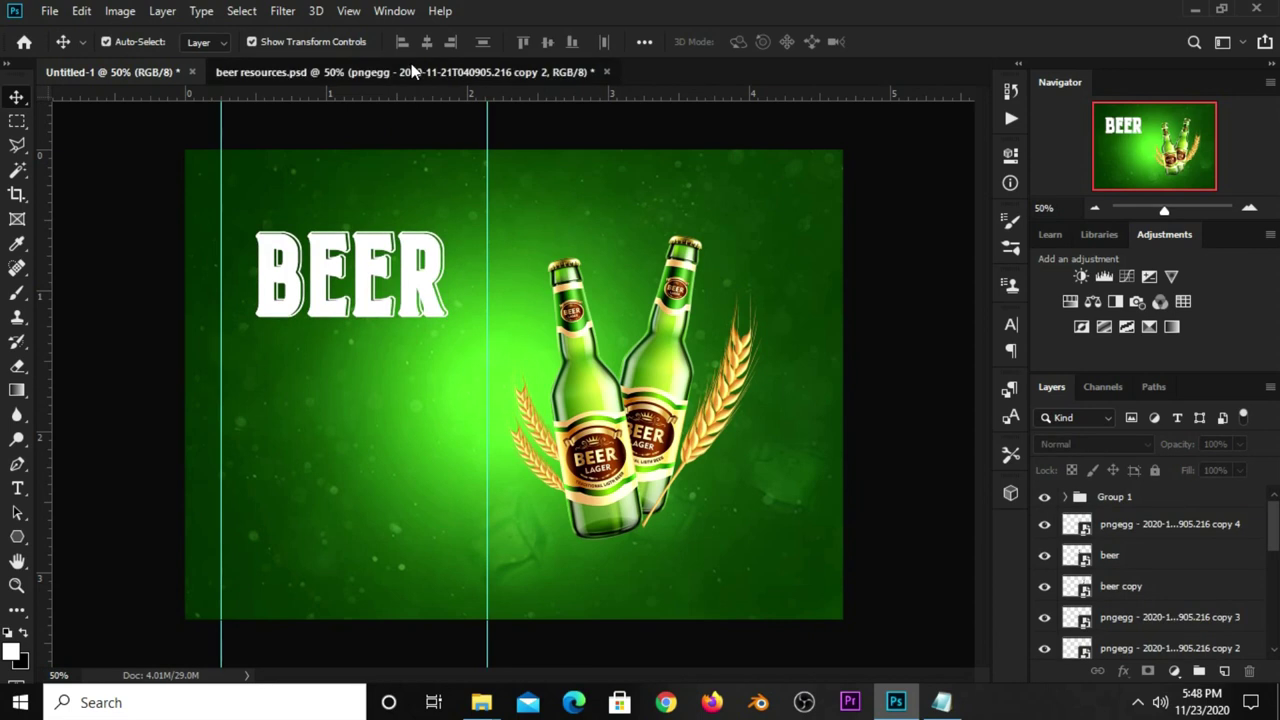
# Bring the Lorem ipsum text from beer resources into the banner, scaled to about 89% along the left guide
pyautogui.click(411, 66)
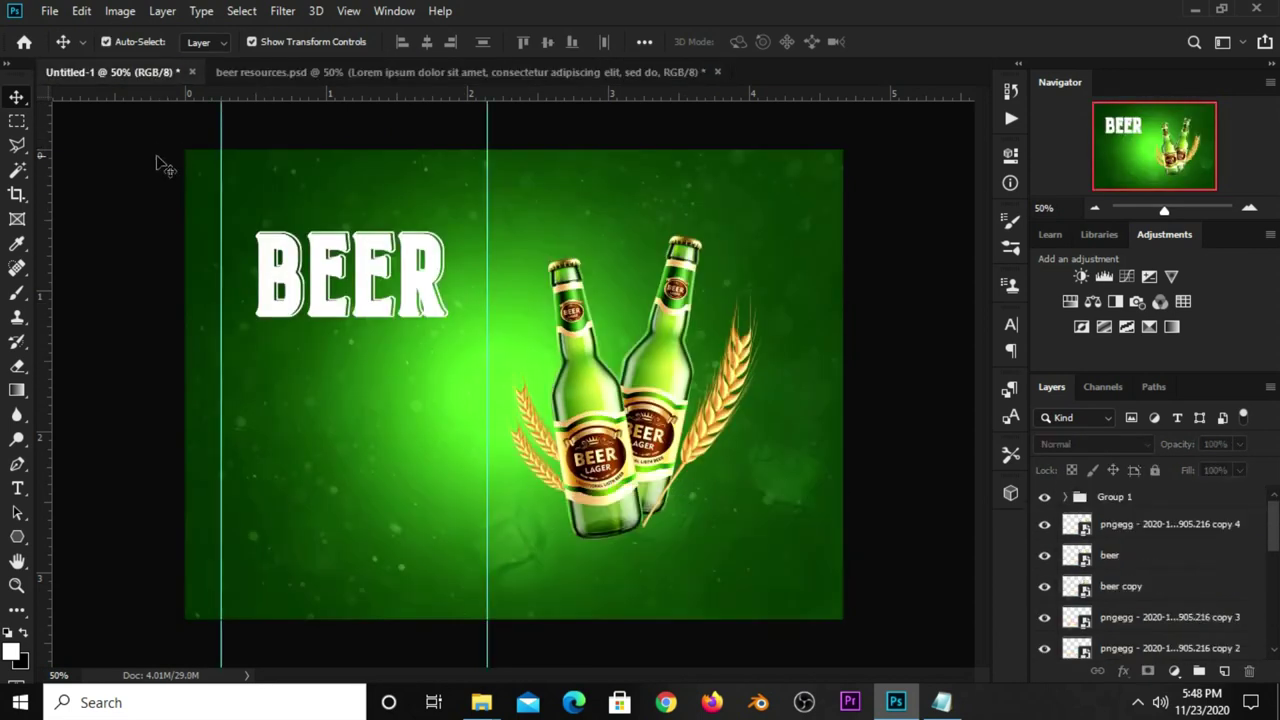
pyautogui.moveTo(154, 86); pyautogui.dragTo(220, 222)
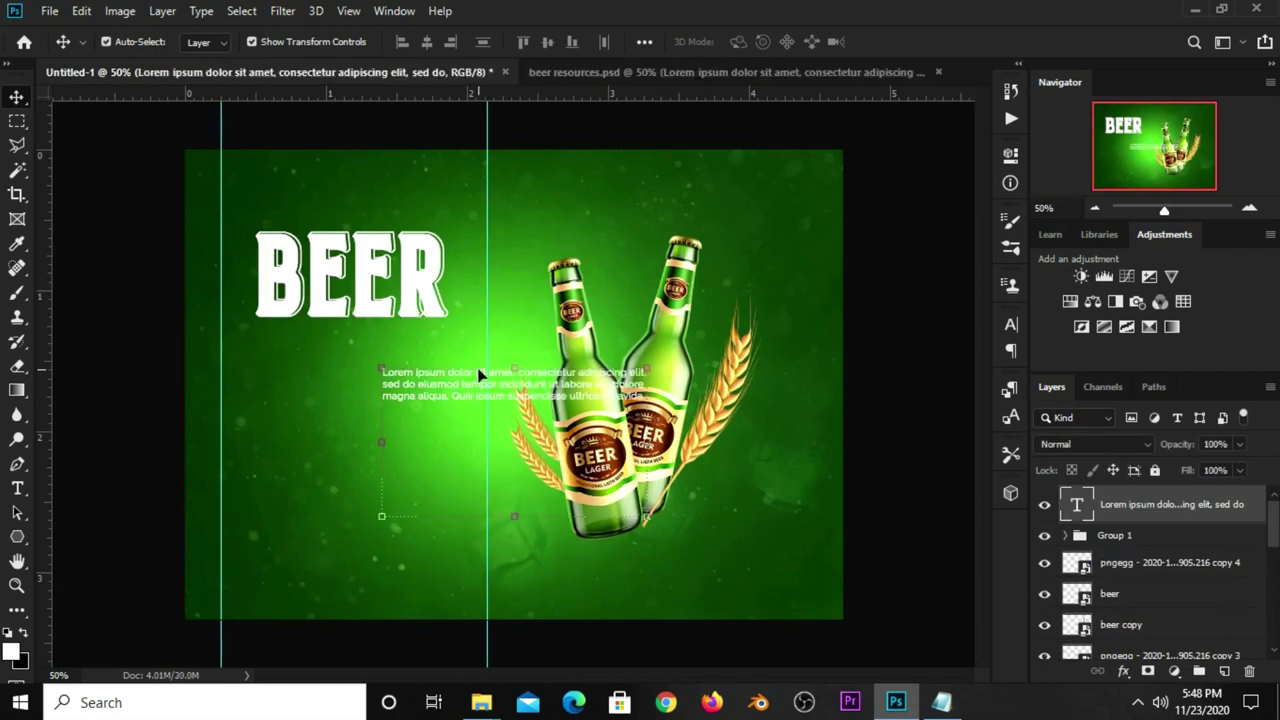
pyautogui.hotkey('ctrl', 't')
pyautogui.moveTo(530, 393); pyautogui.dragTo(368, 380)
pyautogui.moveTo(484, 506); pyautogui.dragTo(457, 487)
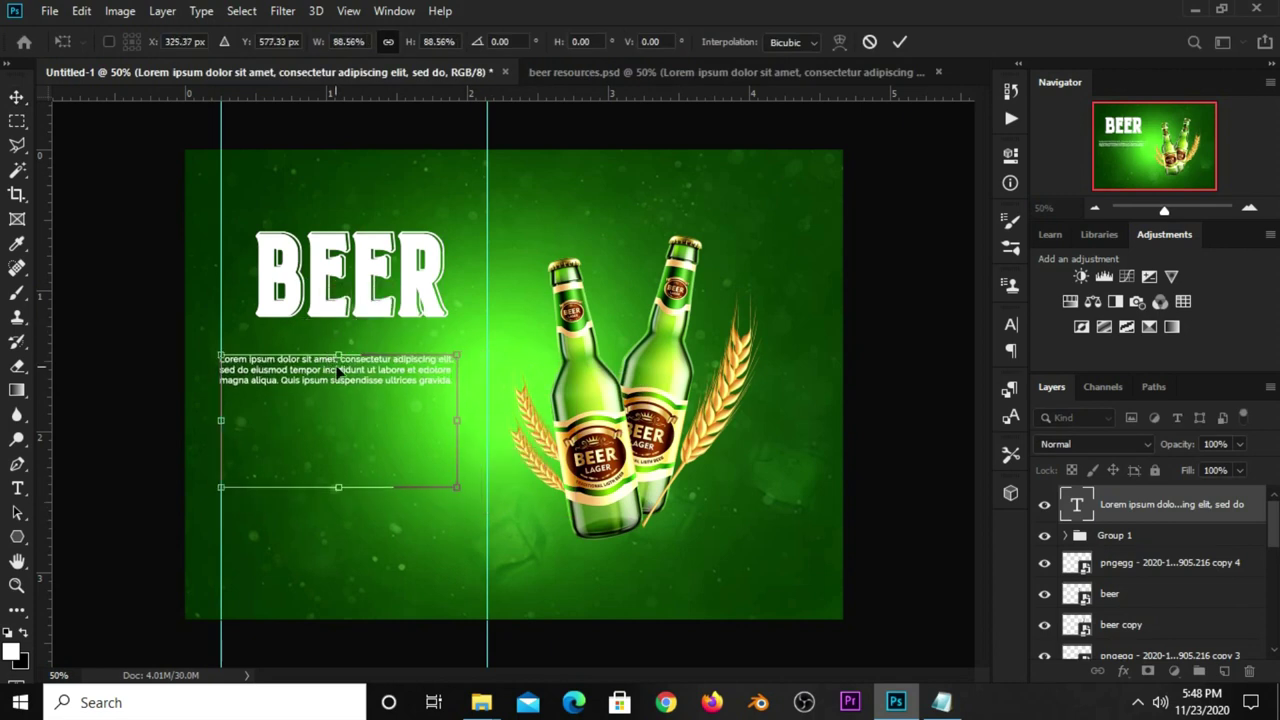
pyautogui.moveTo(338, 370); pyautogui.dragTo(352, 370)
pyautogui.press('Return')
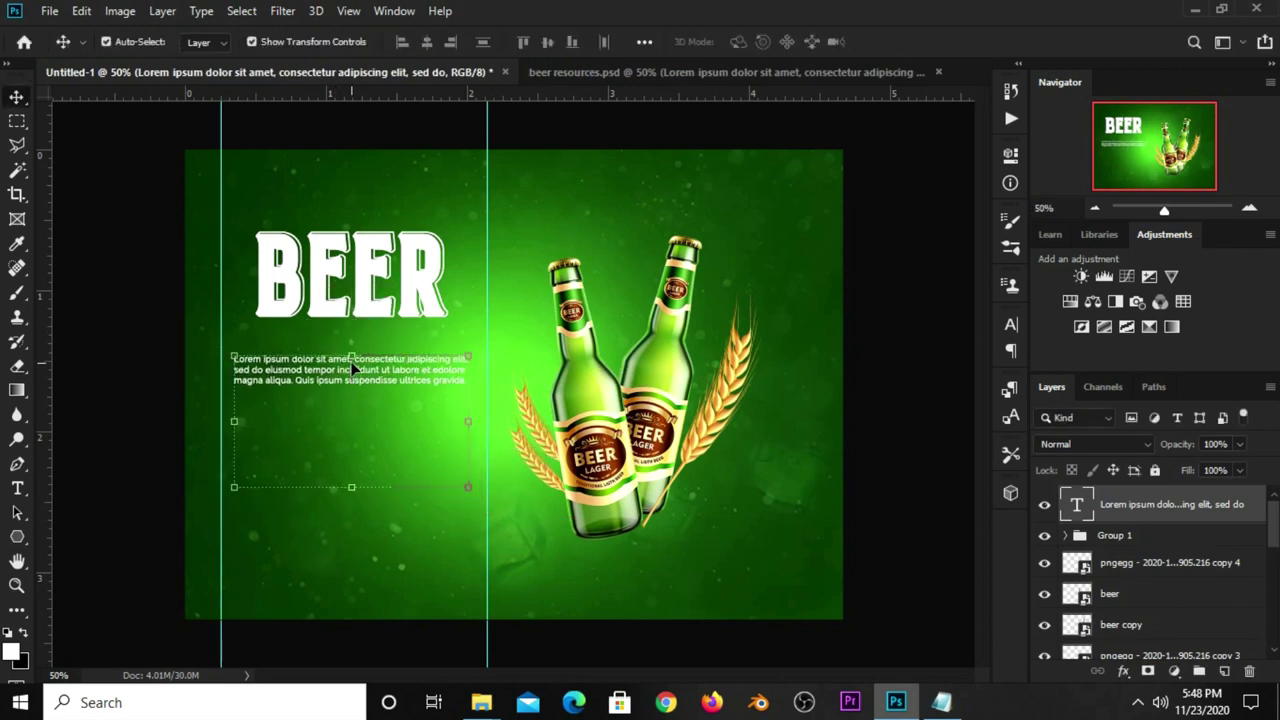
# Nudge the body text up and the BEER headline group down
pyautogui.press('Up')
pyautogui.press('Up')
pyautogui.press('Up')
pyautogui.press('Up')
pyautogui.press('Up')
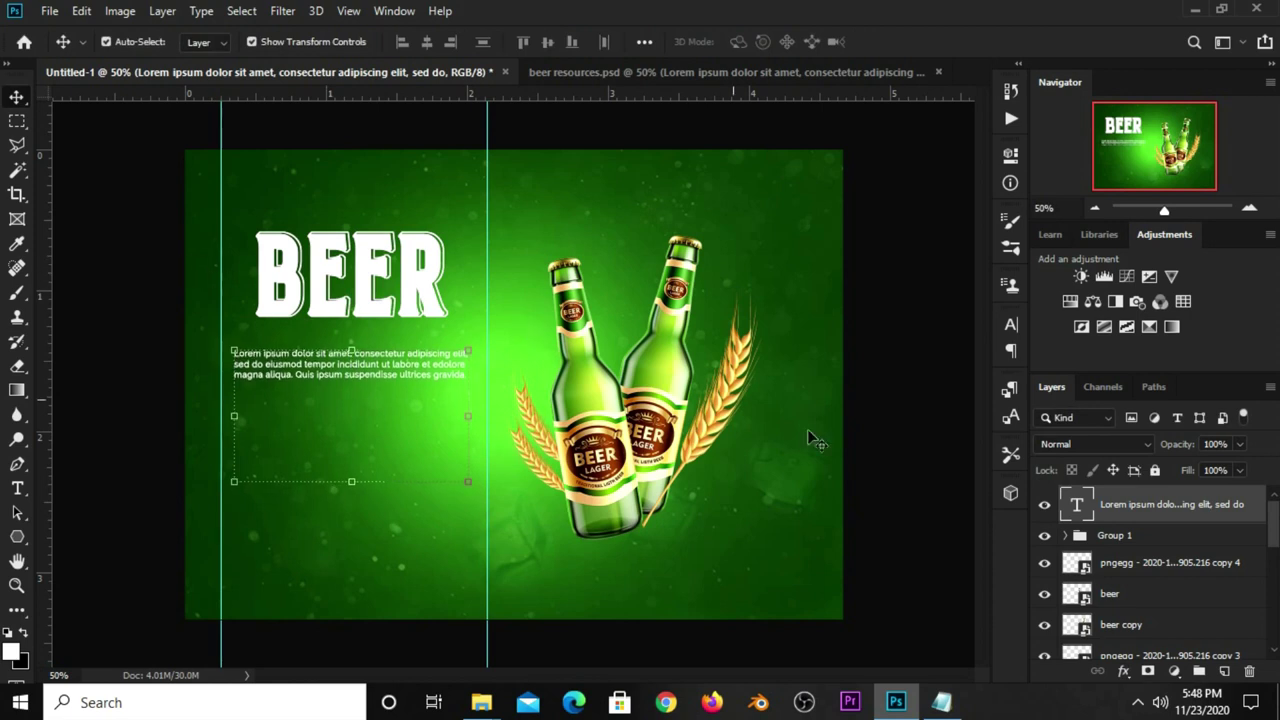
pyautogui.click(1101, 533)
pyautogui.press('Down')
pyautogui.press('Down')
pyautogui.press('Down')
pyautogui.press('Down')
pyautogui.press('Down')
pyautogui.press('Down')
pyautogui.press('Down')
pyautogui.press('Down')
pyautogui.press('Down')
pyautogui.press('Down')
pyautogui.press('Down')
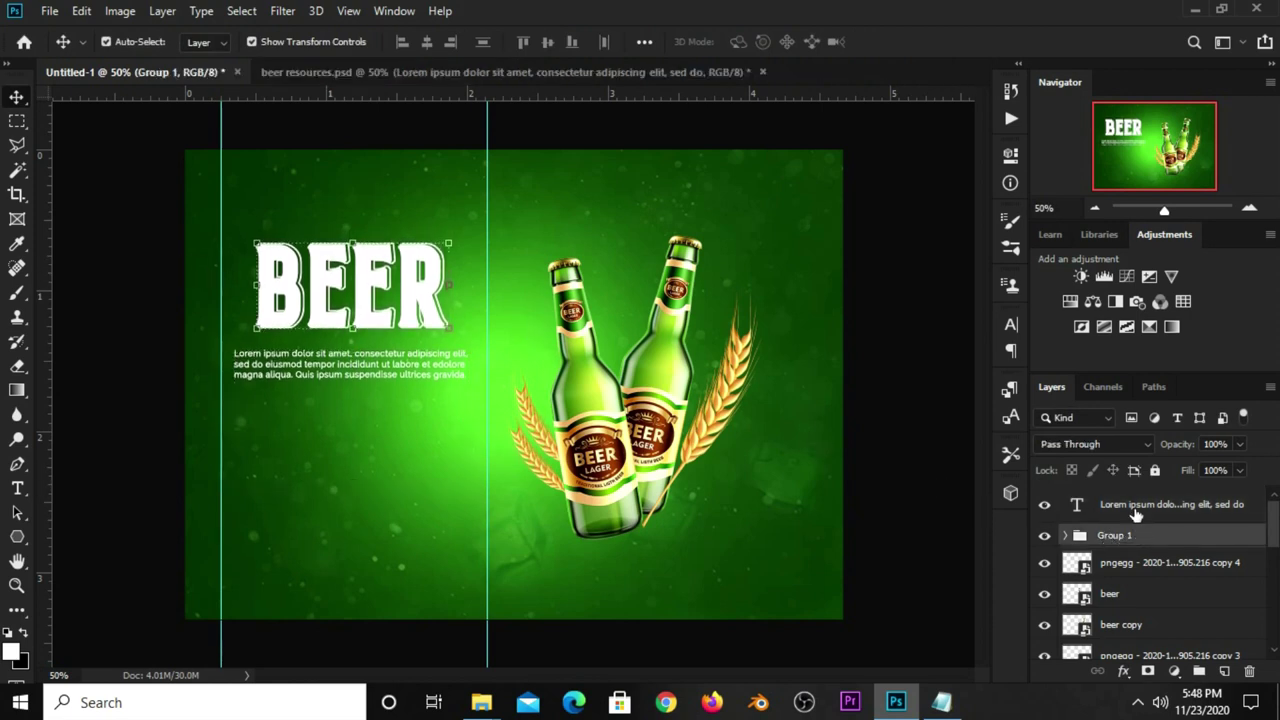
pyautogui.click(1136, 508)
pyautogui.press('Down')
pyautogui.press('Down')
pyautogui.press('Down')
pyautogui.press('Down')
pyautogui.press('Down')
pyautogui.press('Down')
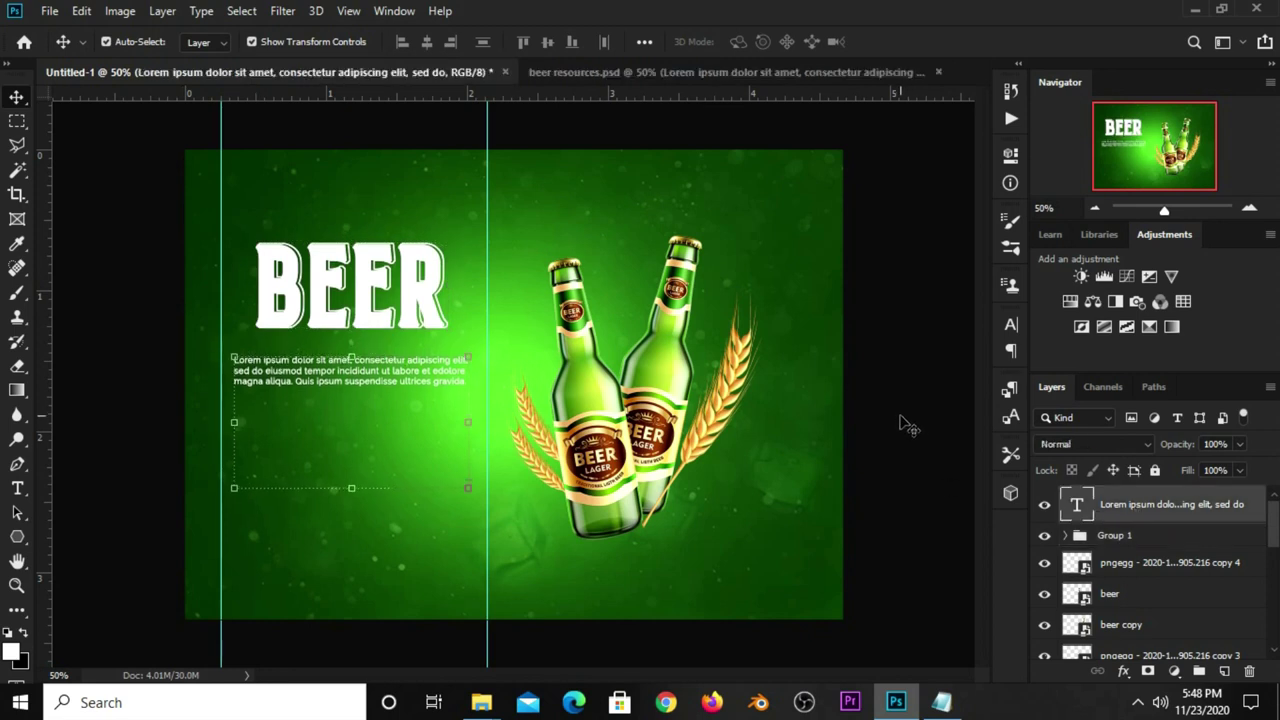
pyautogui.click(900, 410)
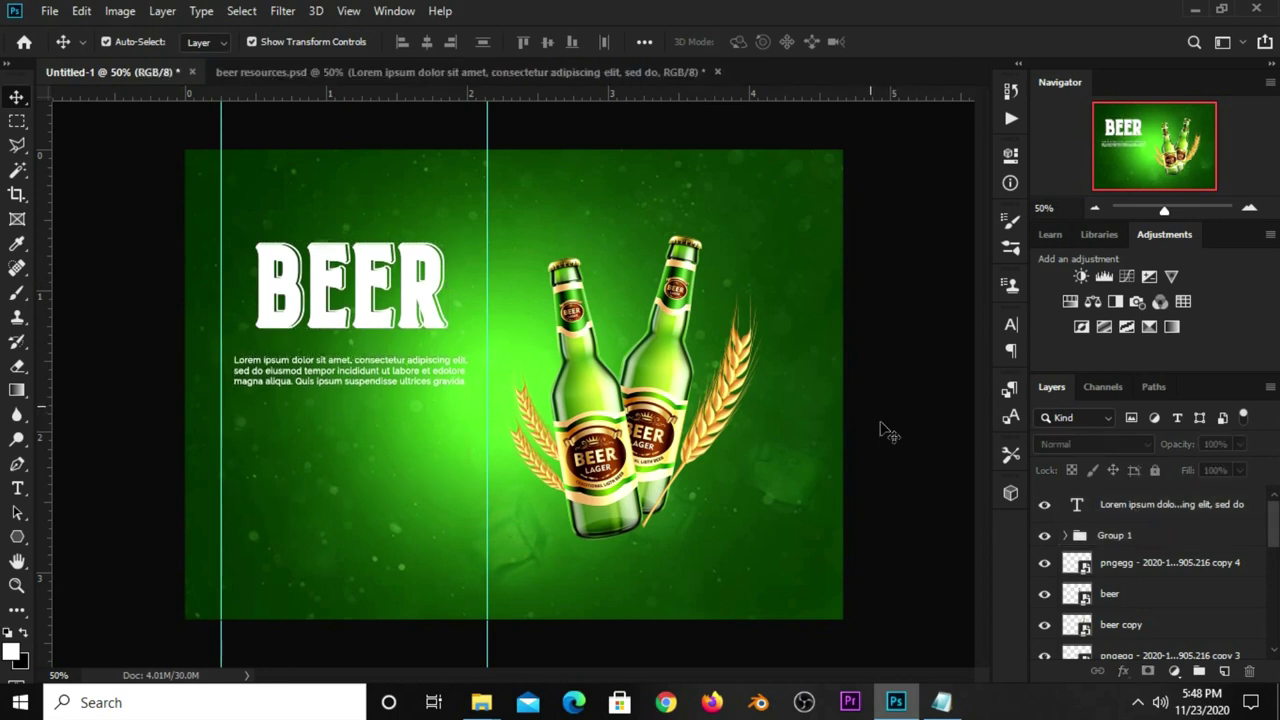
# Copy the 'finest beer' line from the ad copy notes
pyautogui.click(941, 702)
pyautogui.moveTo(757, 395); pyautogui.dragTo(658, 400)
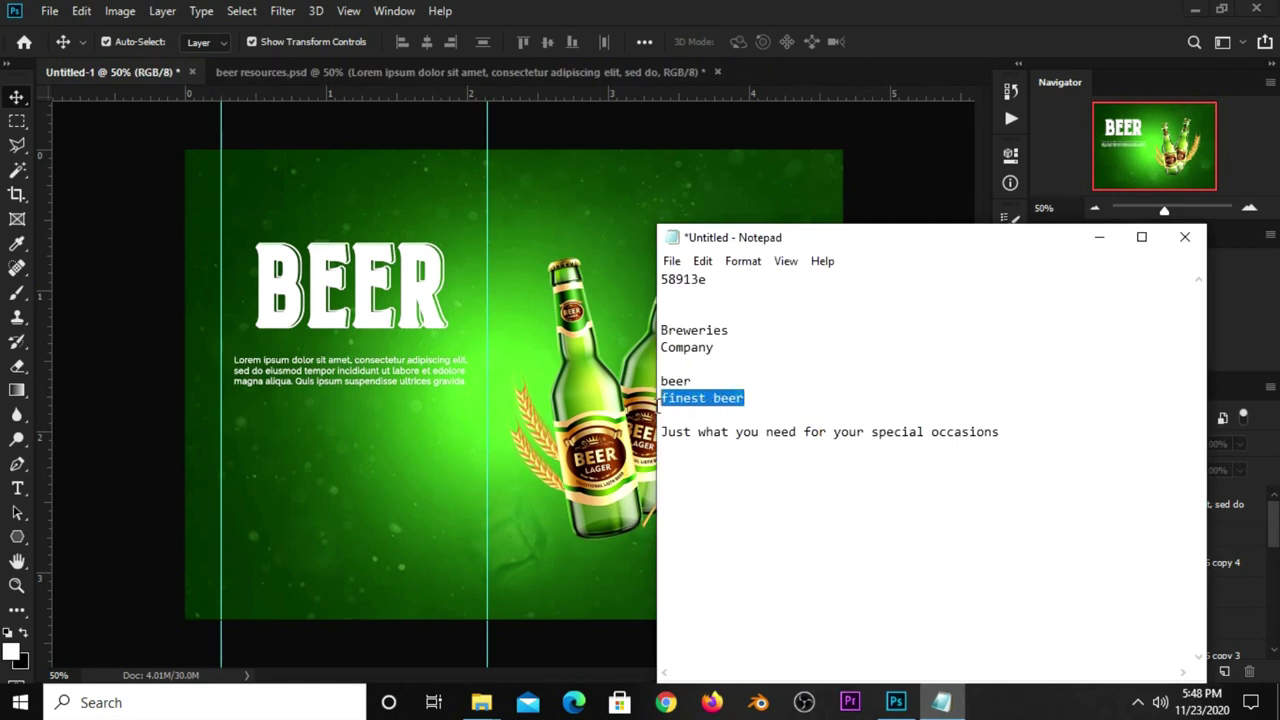
pyautogui.rightClick(668, 405)
pyautogui.click(720, 177)
pyautogui.click(842, 88)
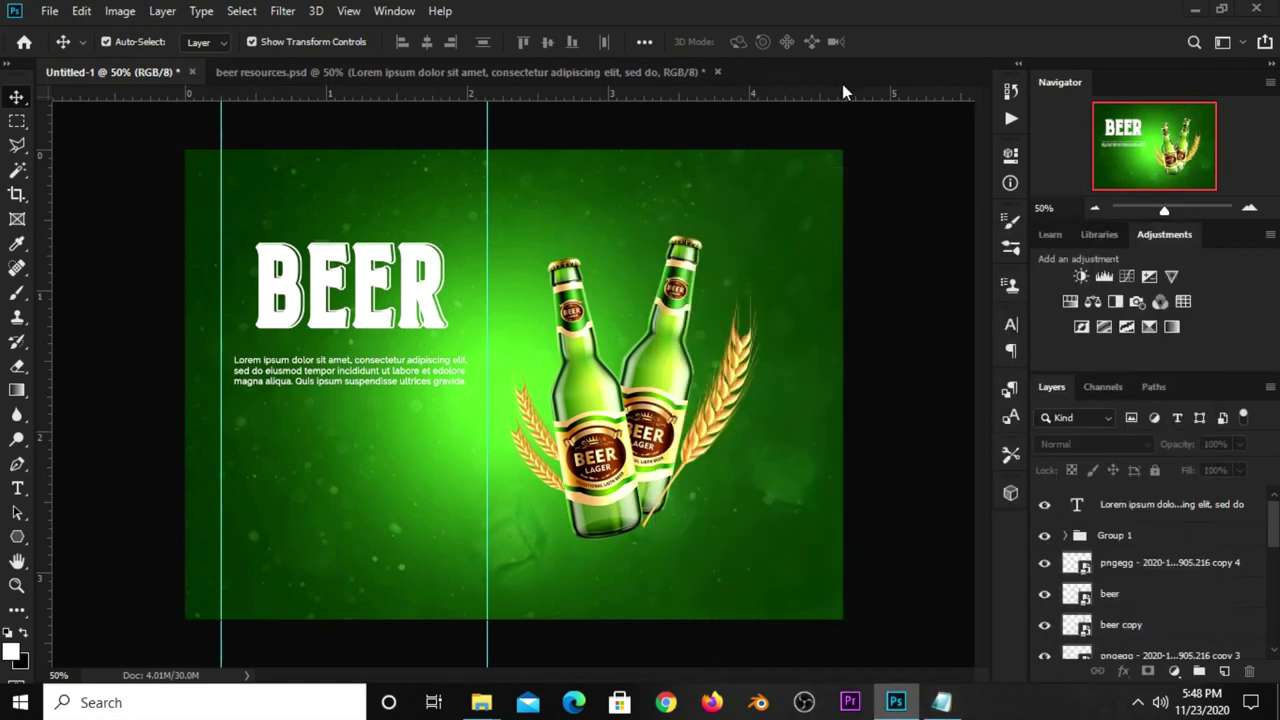
# Paste 'finest beer' as a new text line below the body text and make it 30 pt
pyautogui.click(20, 488)
pyautogui.click(73, 490)
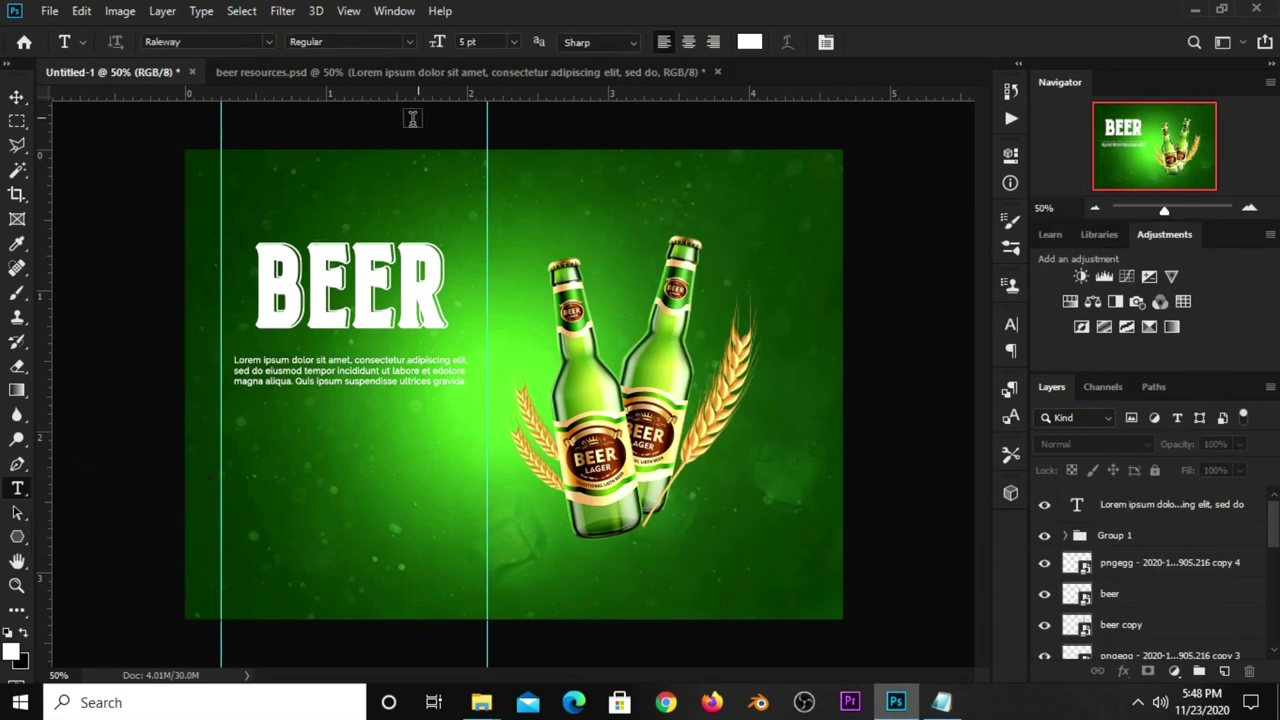
pyautogui.click(284, 463)
pyautogui.hotkey('ctrl', 'v')
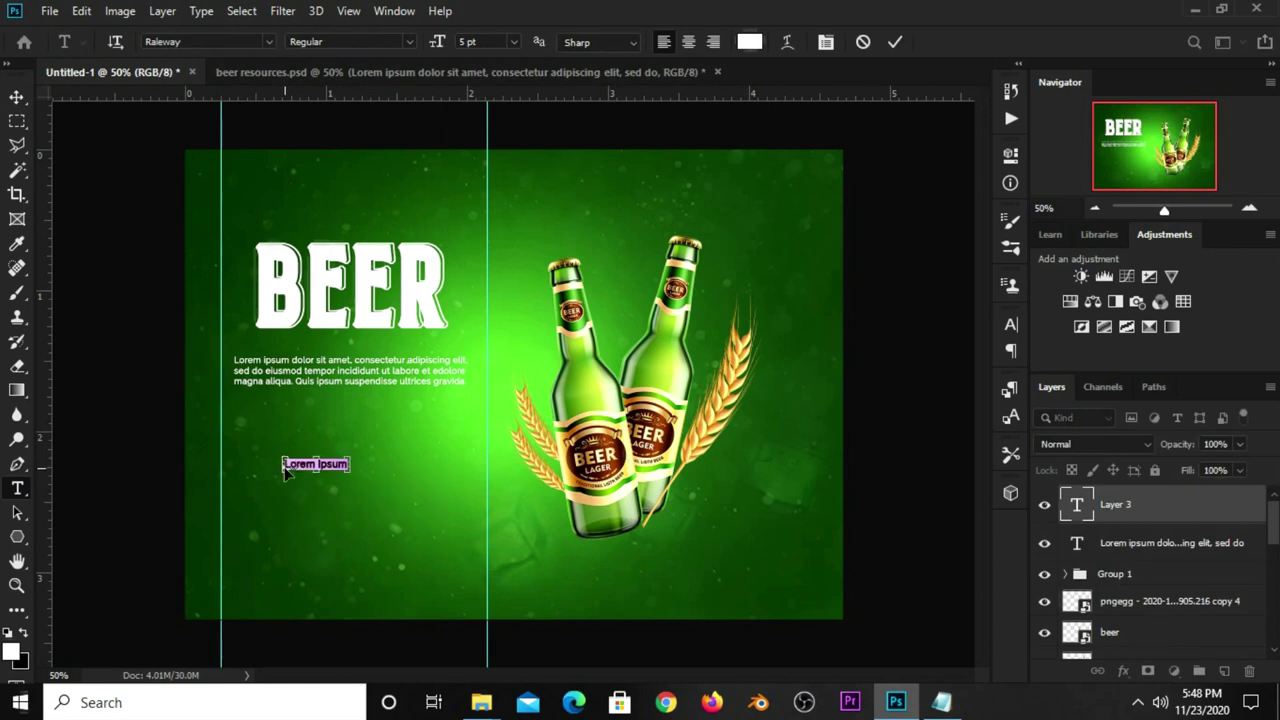
pyautogui.click(890, 40)
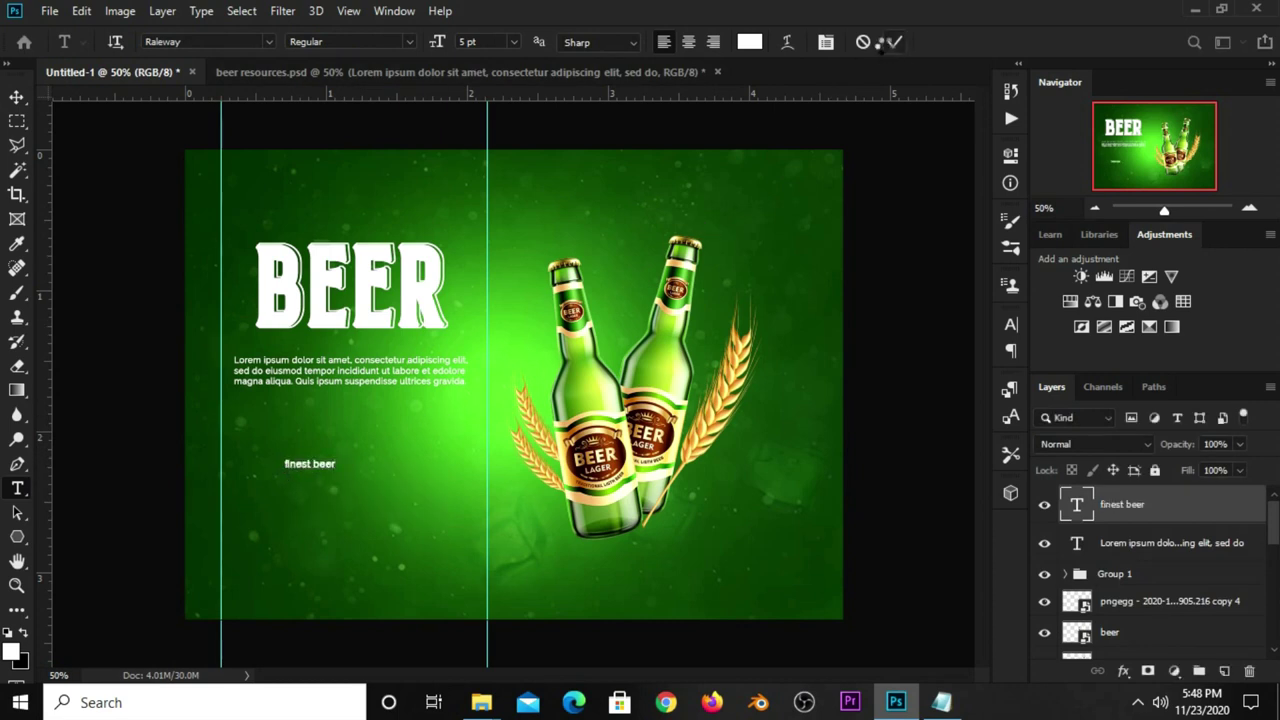
pyautogui.click(514, 42)
pyautogui.click(490, 224)
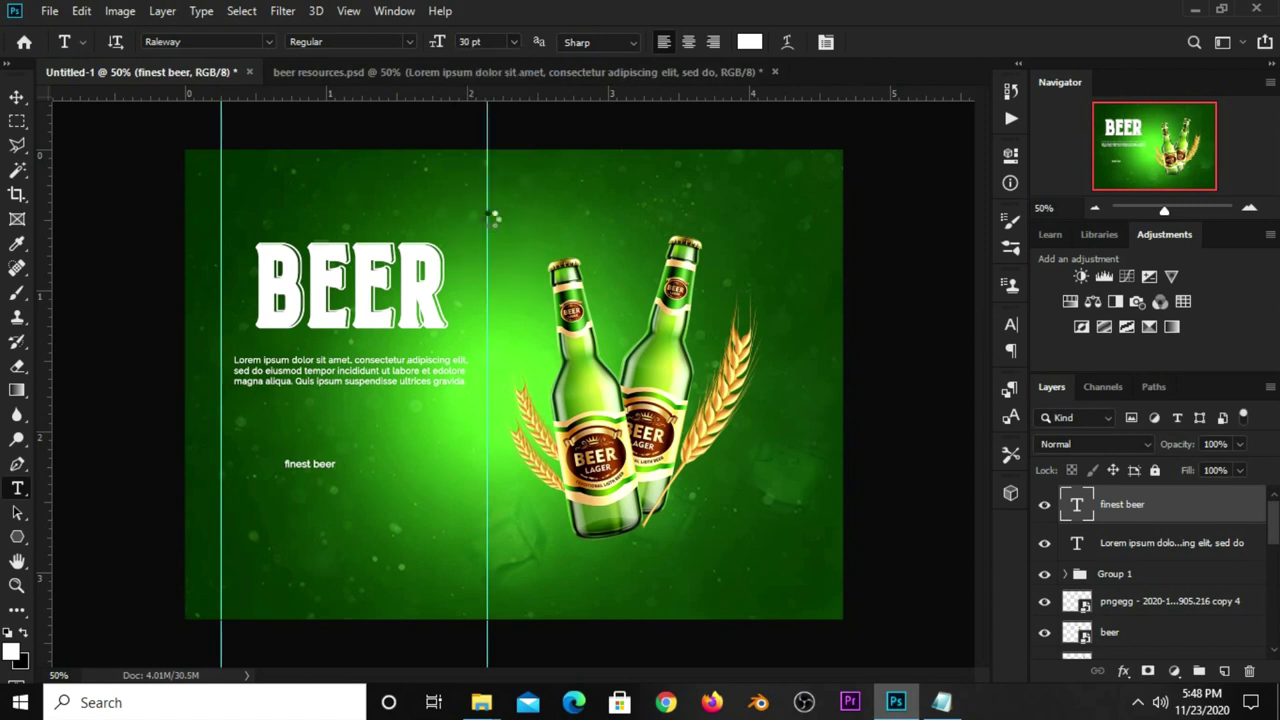
pyautogui.click(1010, 324)
# Set the finest beer line in the Northead font
pyautogui.write('northead')
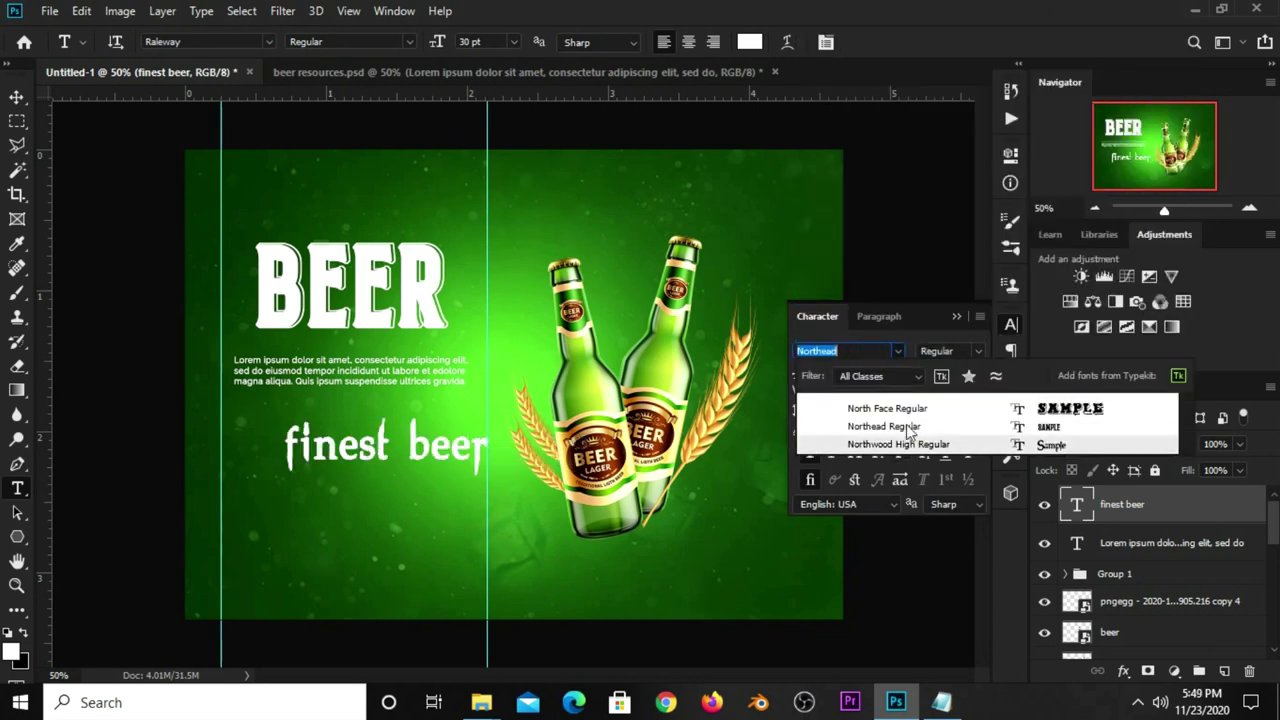
pyautogui.click(900, 426)
pyautogui.click(952, 322)
pyautogui.click(956, 317)
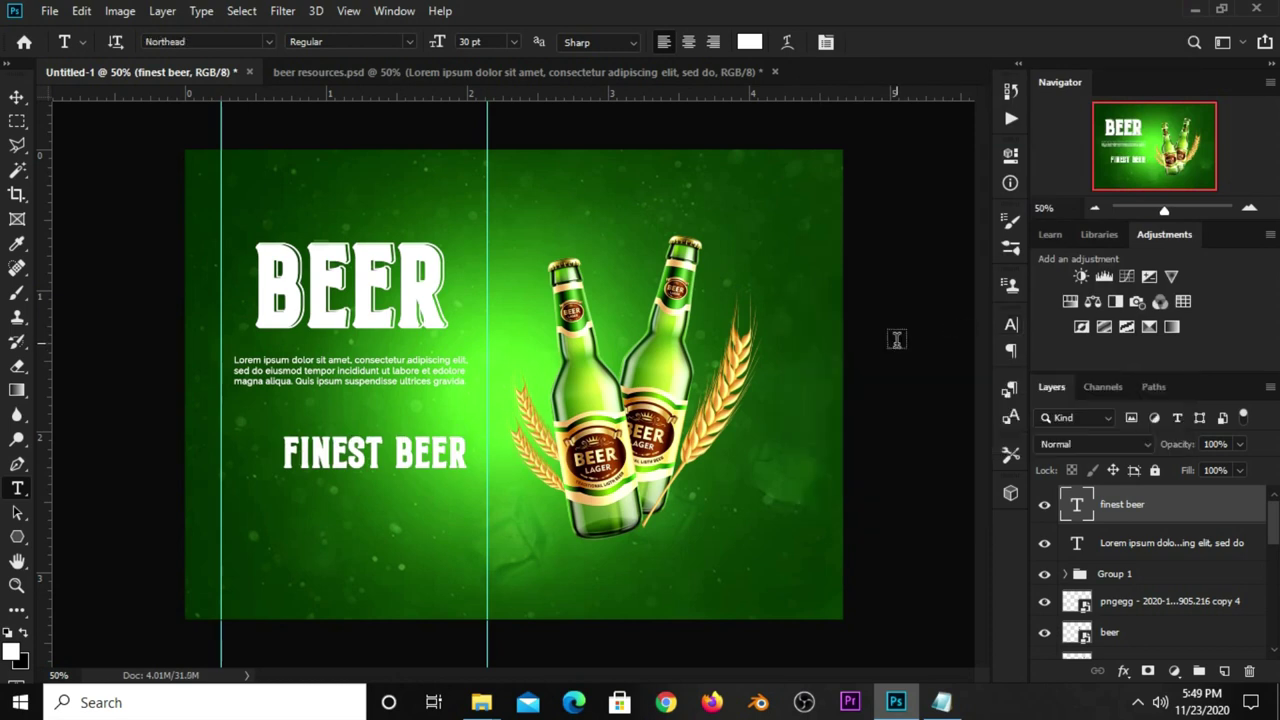
# Move the line up under the body text and append '!' to read FINEST BEER!
pyautogui.press('v')
pyautogui.moveTo(378, 474)
pyautogui.mouseDown()
pyautogui.moveTo(404, 453)
pyautogui.moveTo(382, 432)
pyautogui.mouseUp()
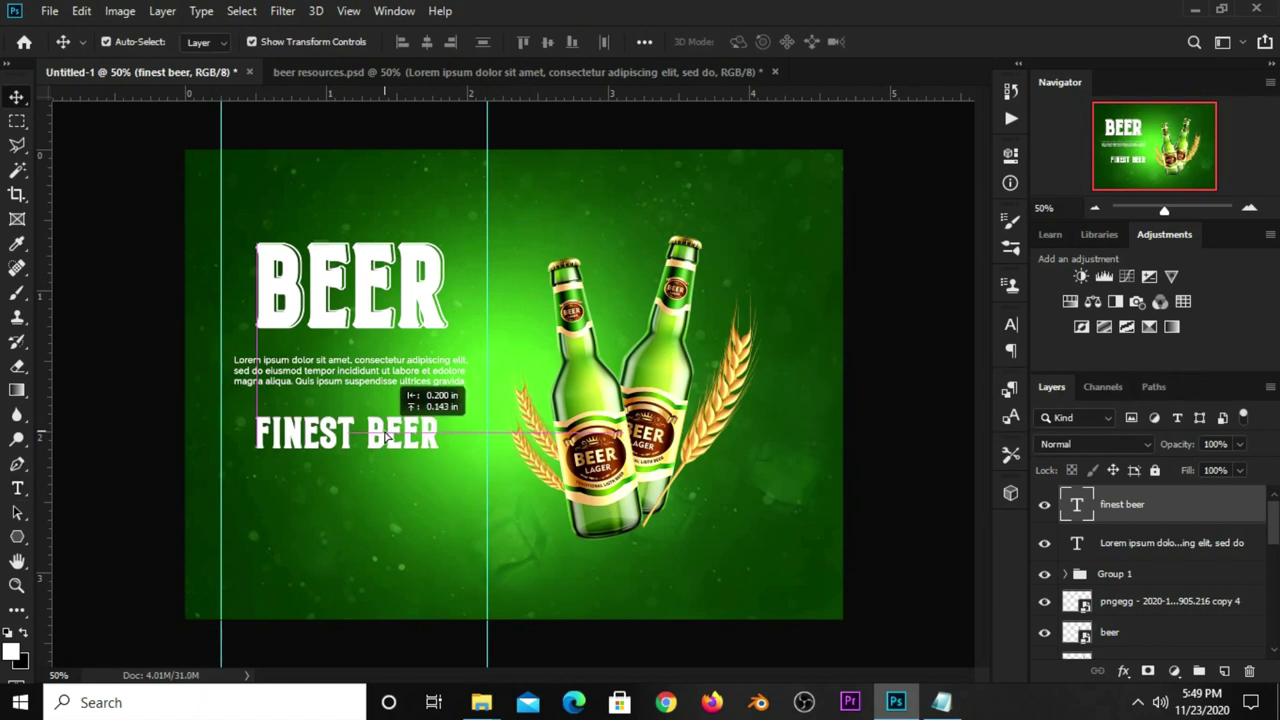
pyautogui.press('t')
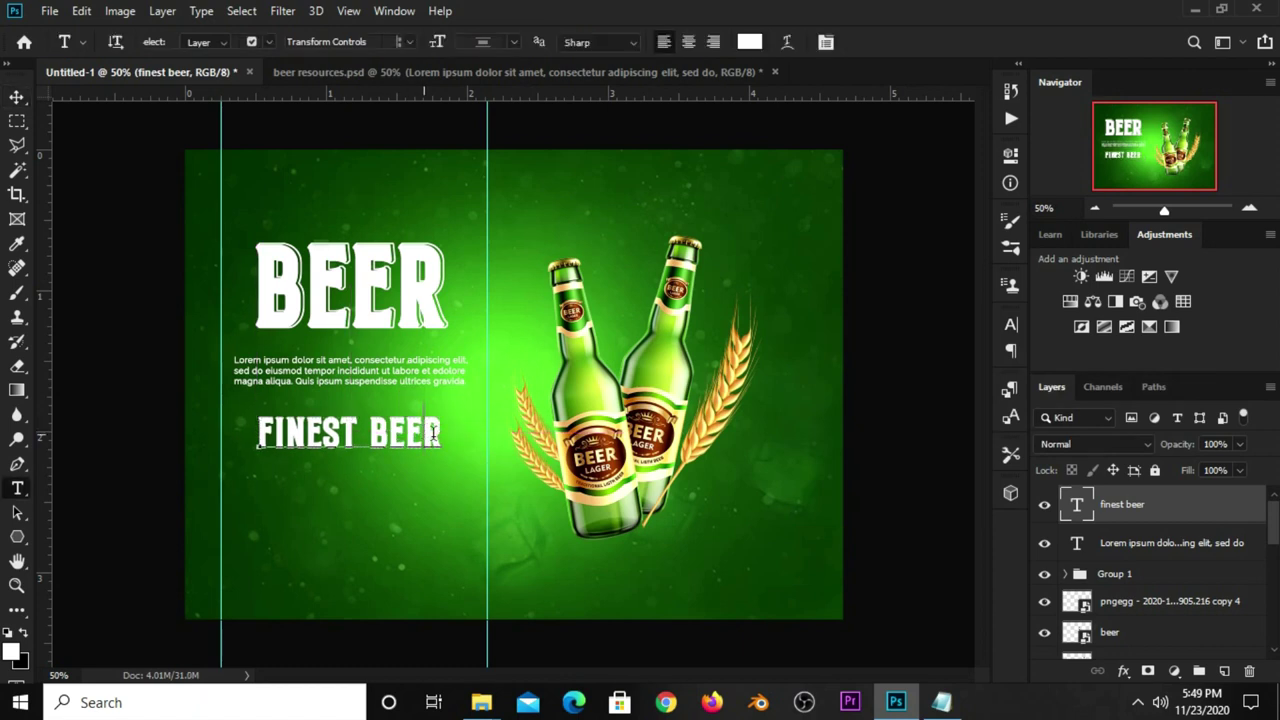
pyautogui.click(434, 432)
pyautogui.write('!')
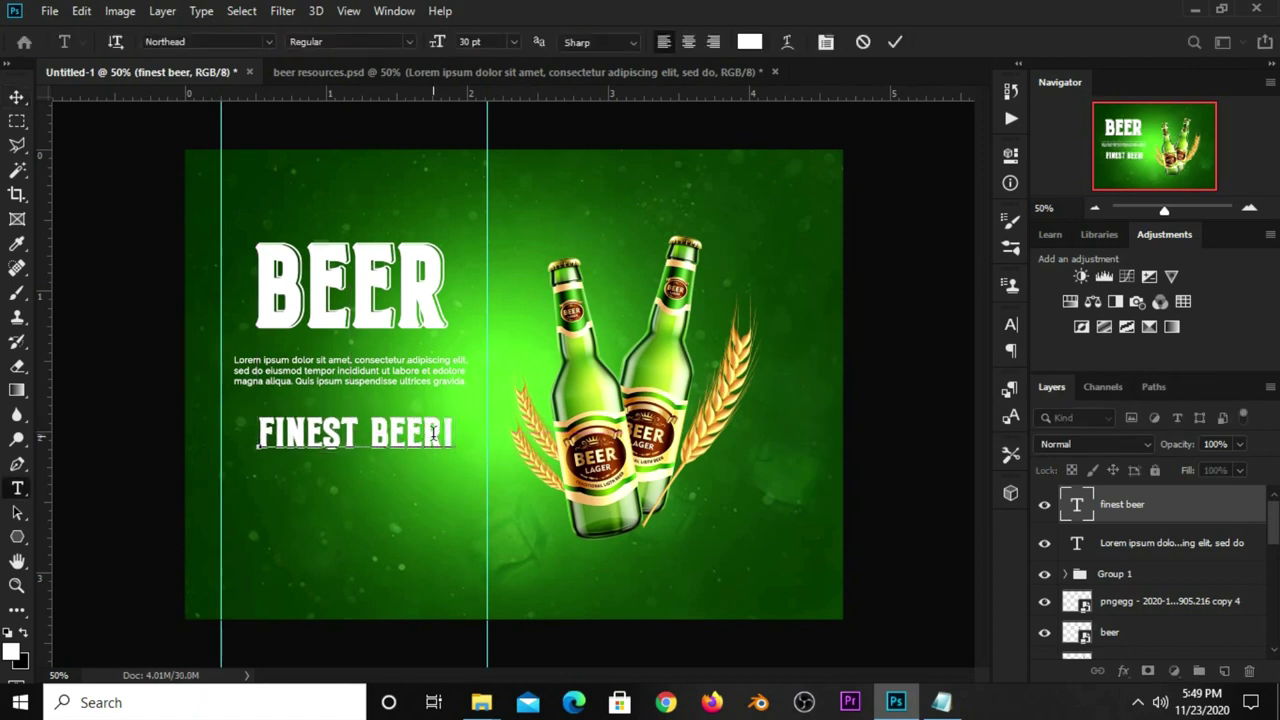
pyautogui.click(895, 45)
# Copy the special-occasions tagline from the notes in Notepad
pyautogui.press('v')
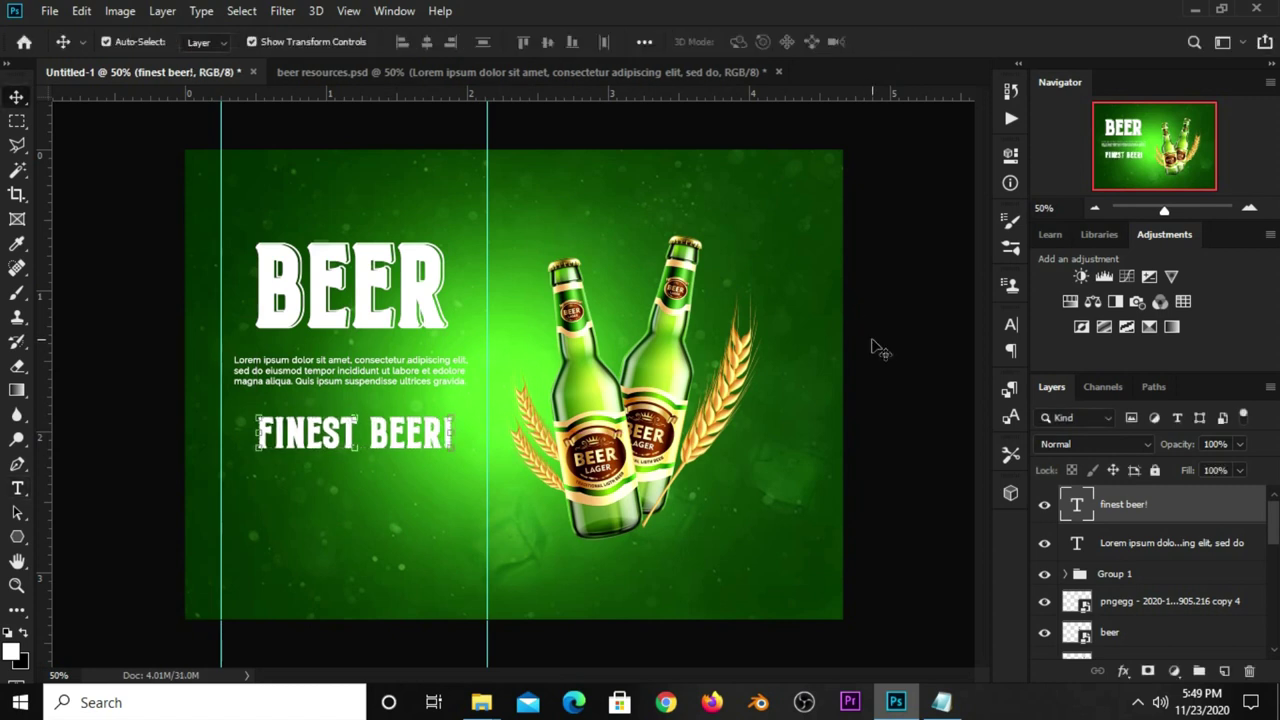
pyautogui.click(943, 622)
pyautogui.click(941, 702)
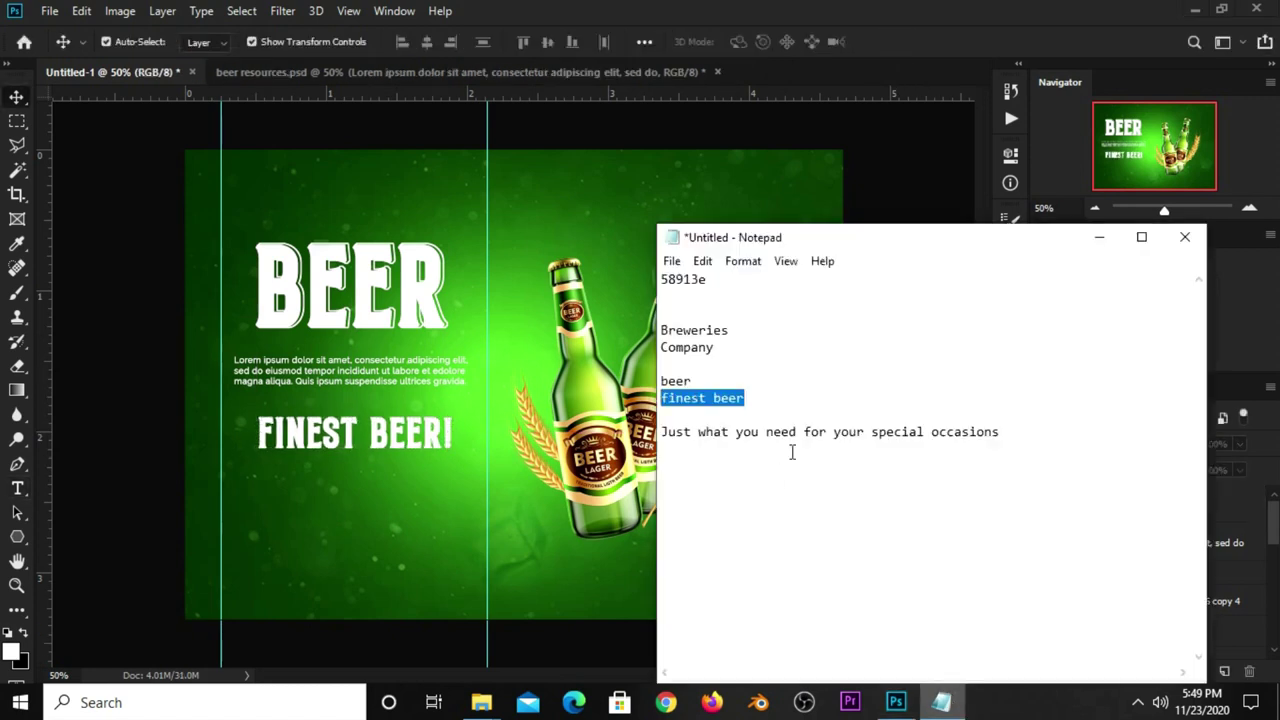
pyautogui.moveTo(661, 432); pyautogui.dragTo(1036, 424)
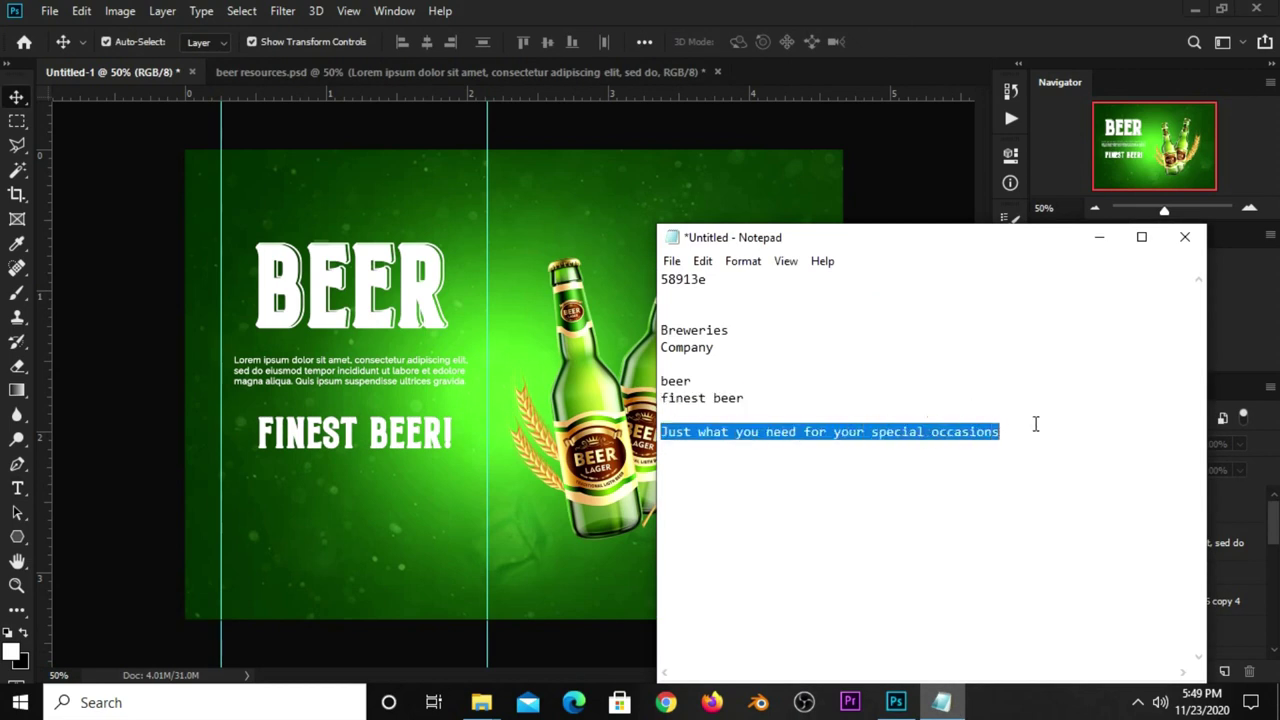
pyautogui.rightClick(937, 424)
pyautogui.click(957, 199)
pyautogui.click(898, 193)
# Nudge FINEST BEER! up slightly and keep it at 30 pt after trying smaller sizes
pyautogui.click(420, 440)
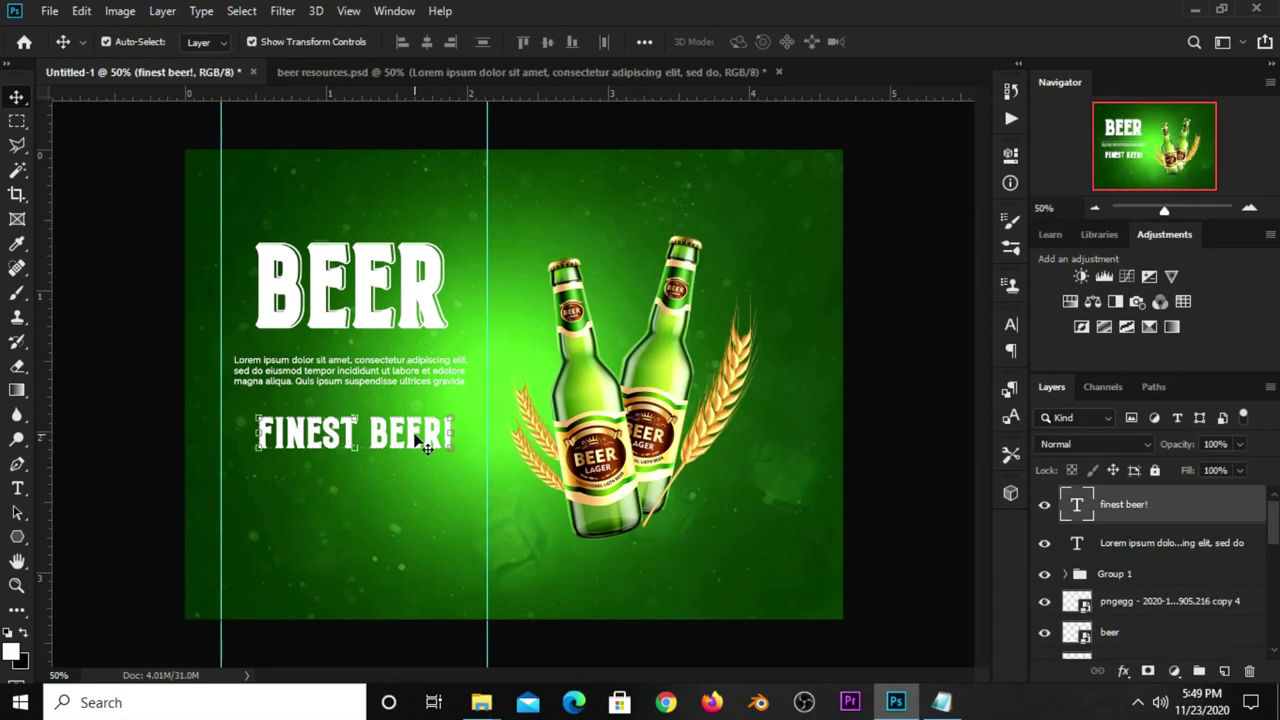
pyautogui.press('Up')
pyautogui.press('Up')
pyautogui.press('Up')
pyautogui.press('Up')
pyautogui.press('Up')
pyautogui.press('Up')
pyautogui.press('Up')
pyautogui.press('Up')
pyautogui.press('Up')
pyautogui.press('Up')
pyautogui.press('Up')
pyautogui.press('Up')
pyautogui.click(17, 488)
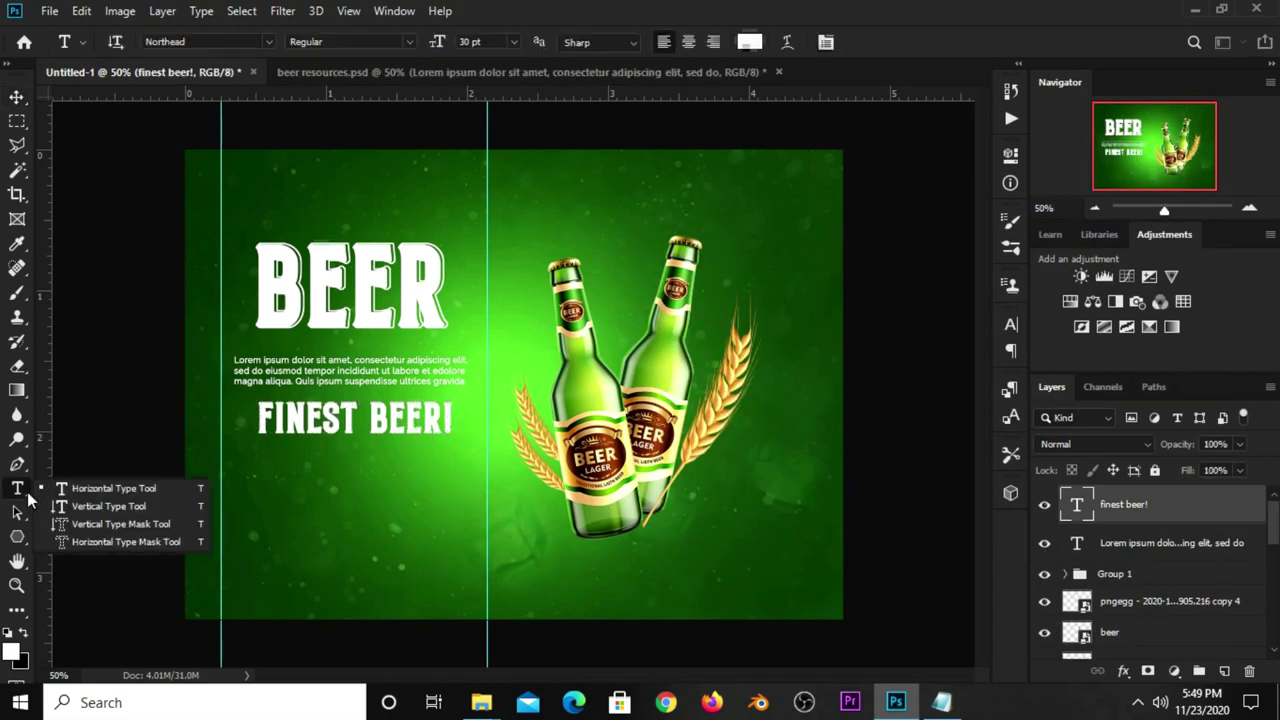
pyautogui.click(78, 490)
pyautogui.click(513, 41)
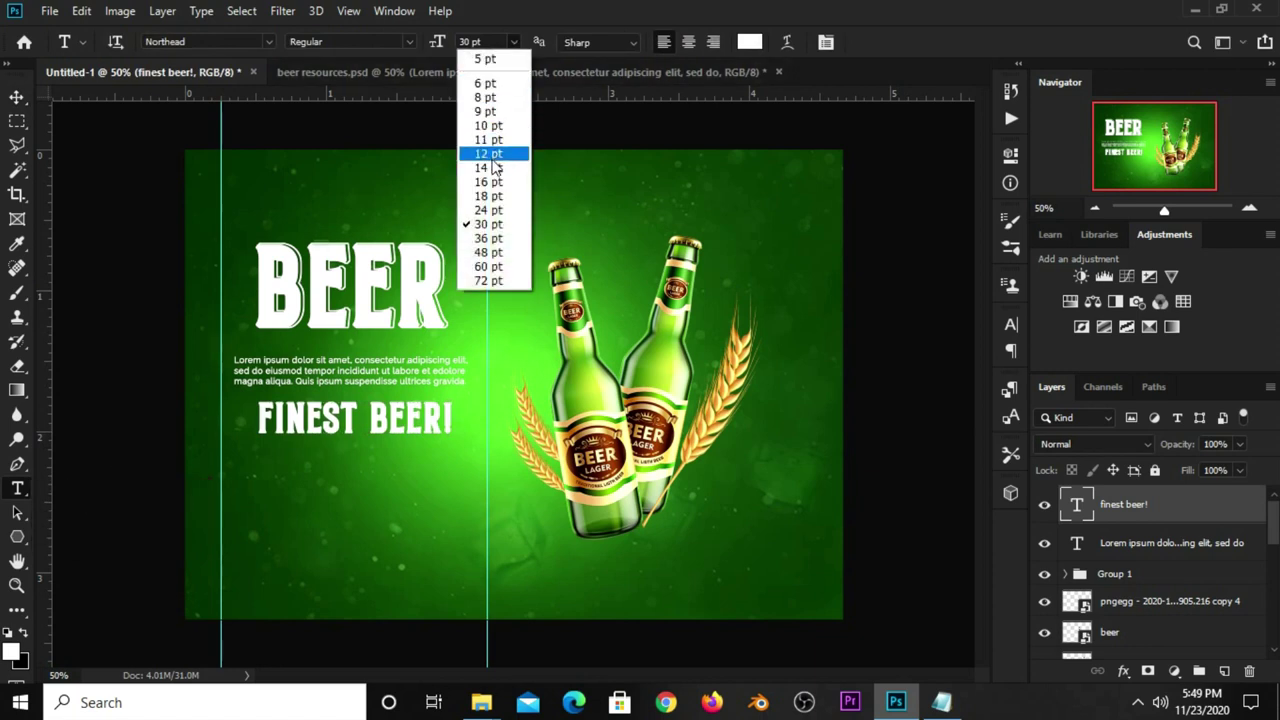
pyautogui.click(490, 168)
pyautogui.click(513, 42)
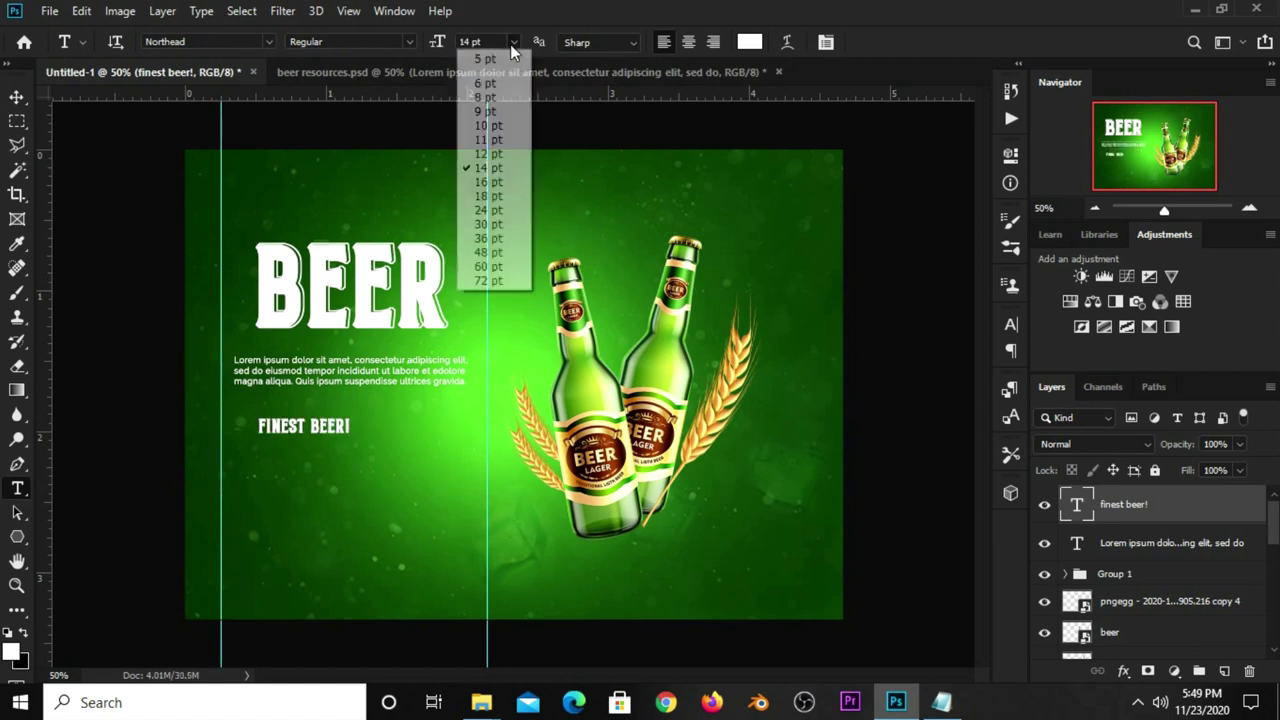
pyautogui.click(494, 140)
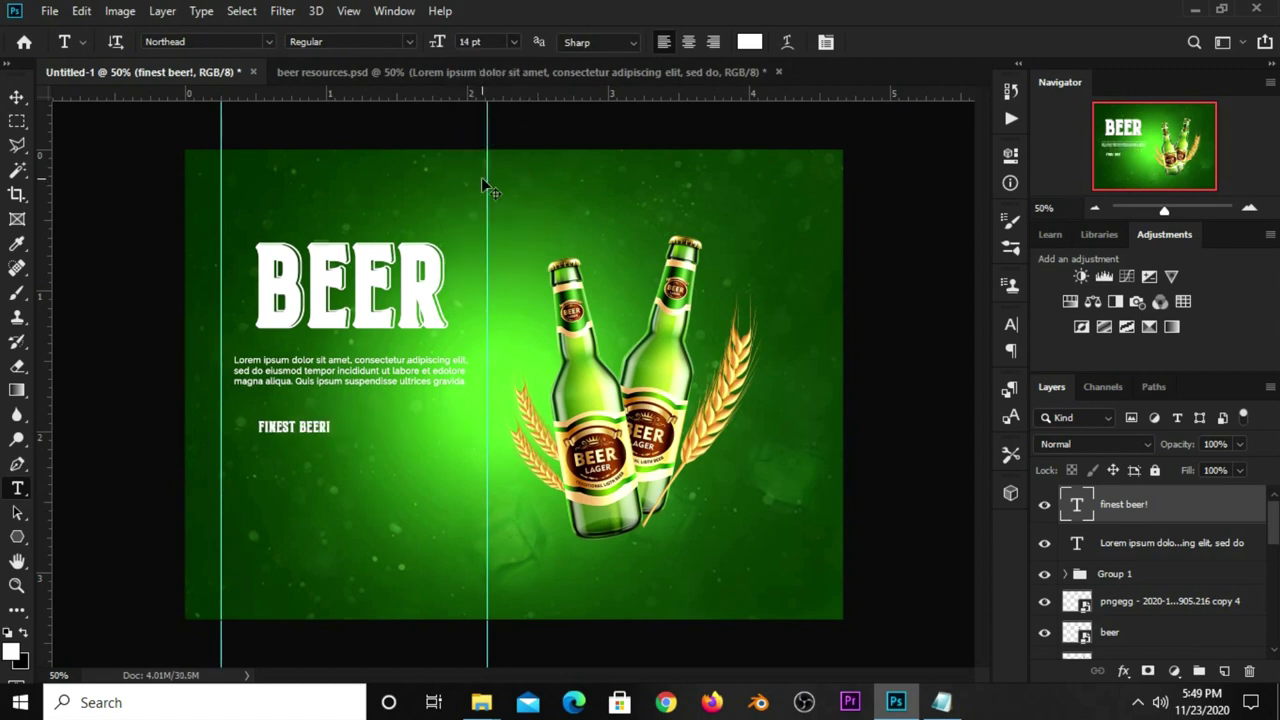
pyautogui.write('30')
pyautogui.press('Return')
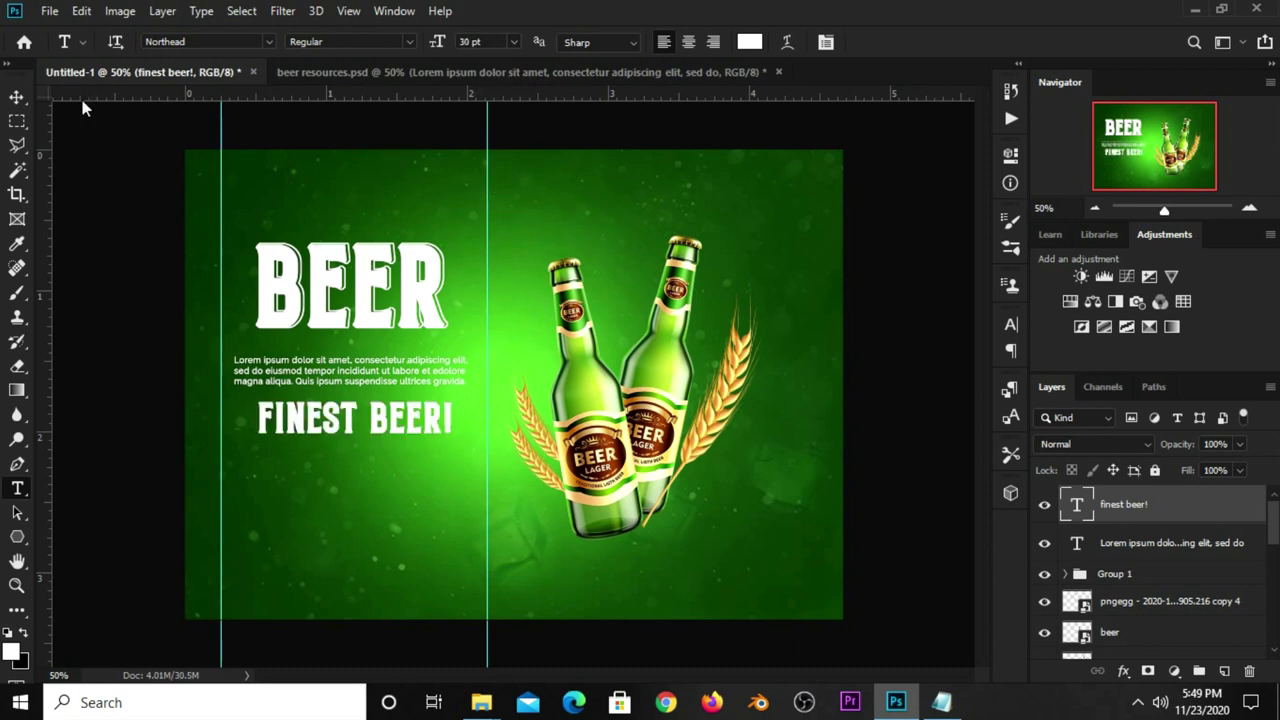
pyautogui.click(16, 97)
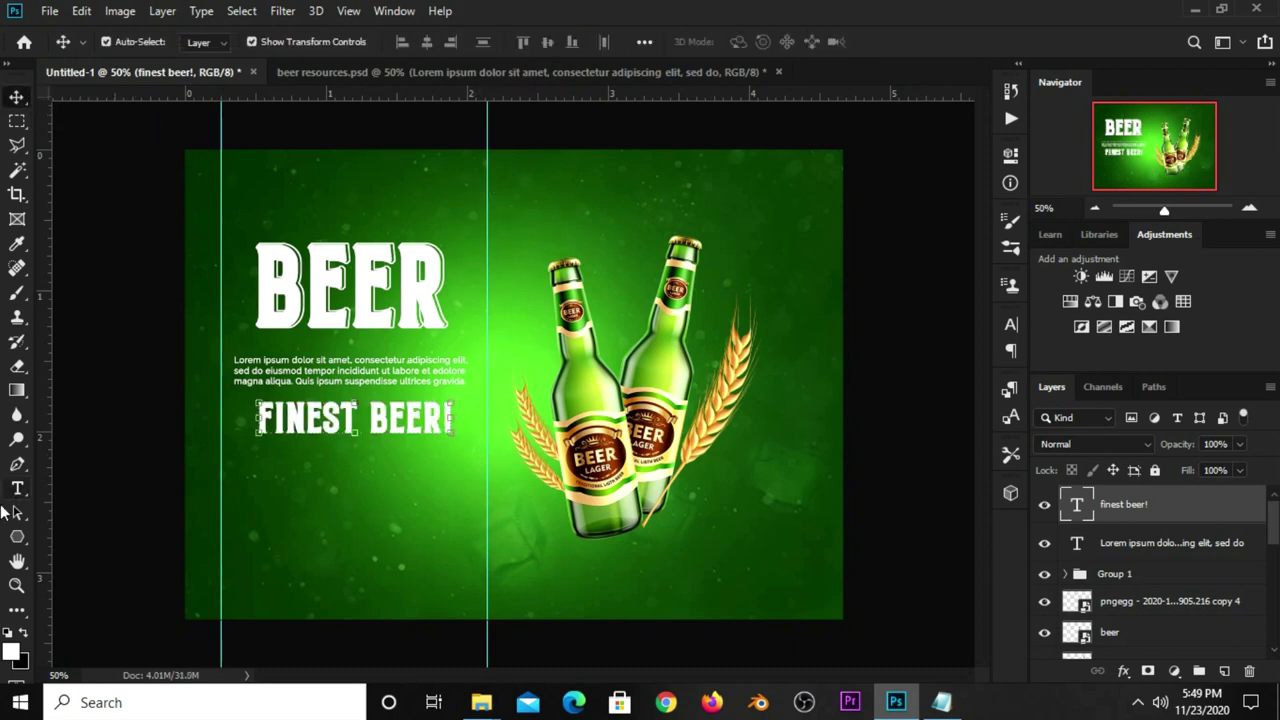
pyautogui.moveTo(17, 488); pyautogui.dragTo(90, 488)
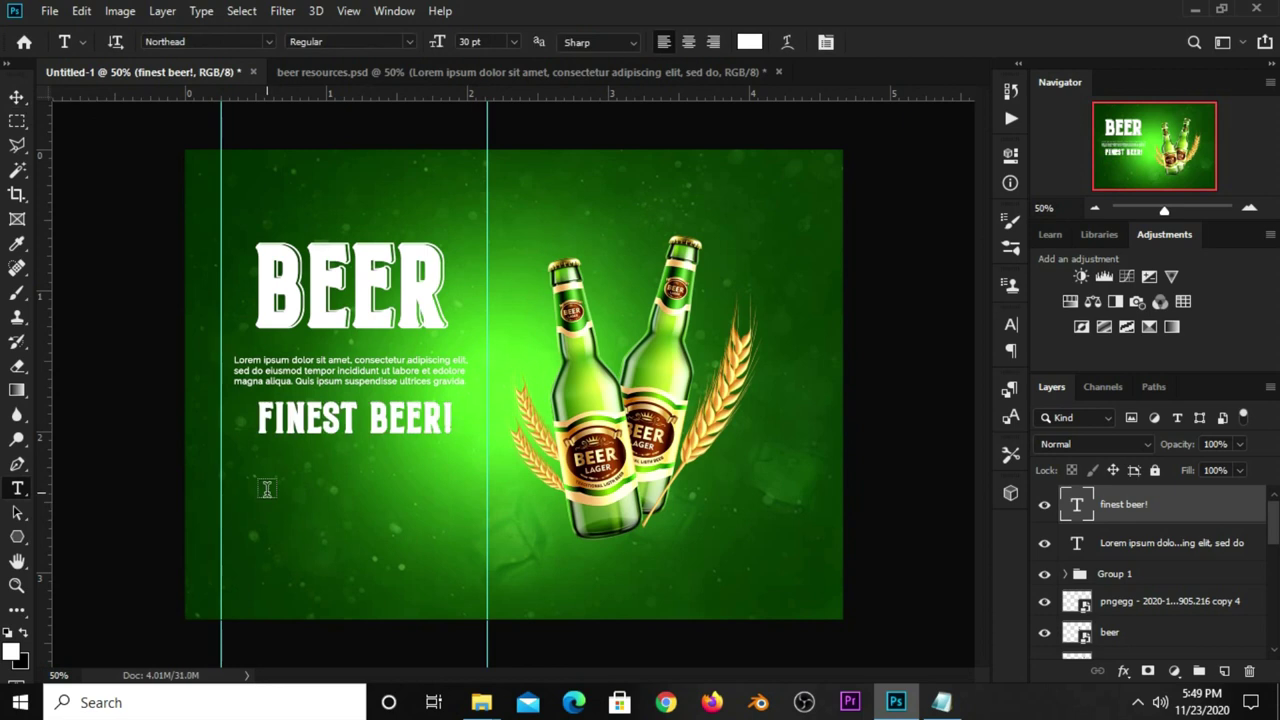
# Paste 'Just what you need for your special occasions' below FINEST BEER! at 10 pt
pyautogui.click(267, 488)
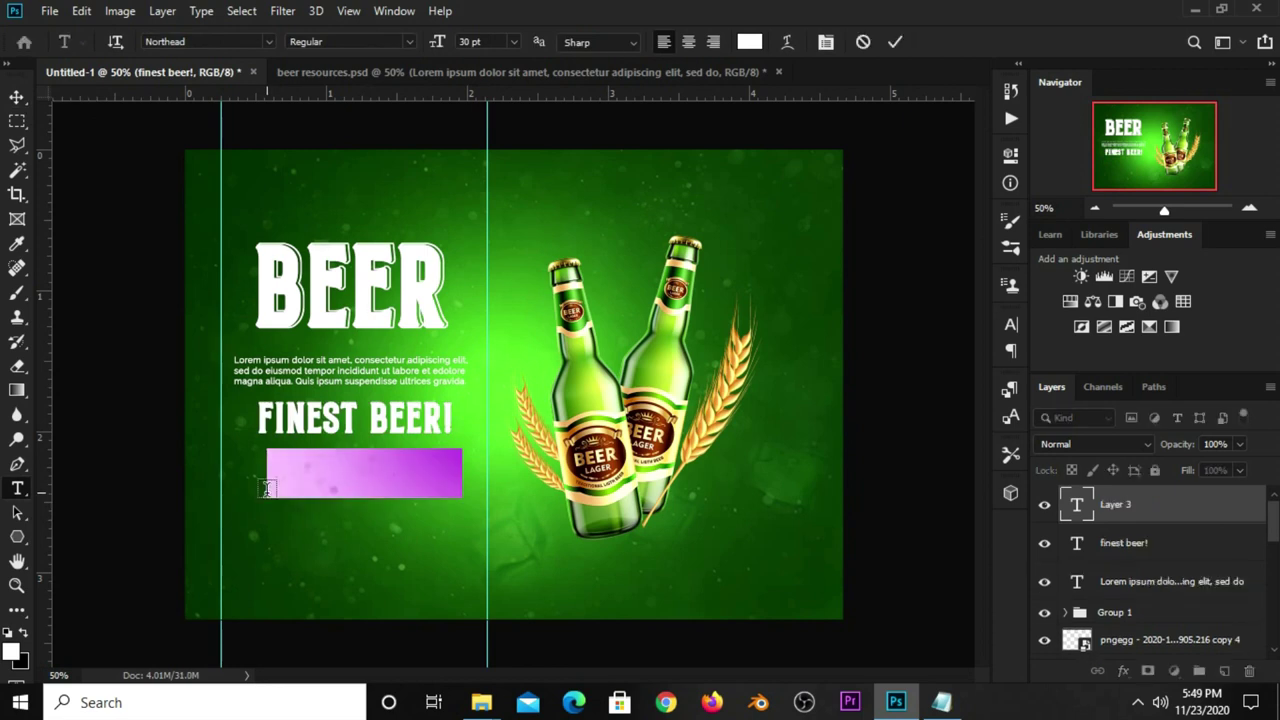
pyautogui.hotkey('ctrl', 'v')
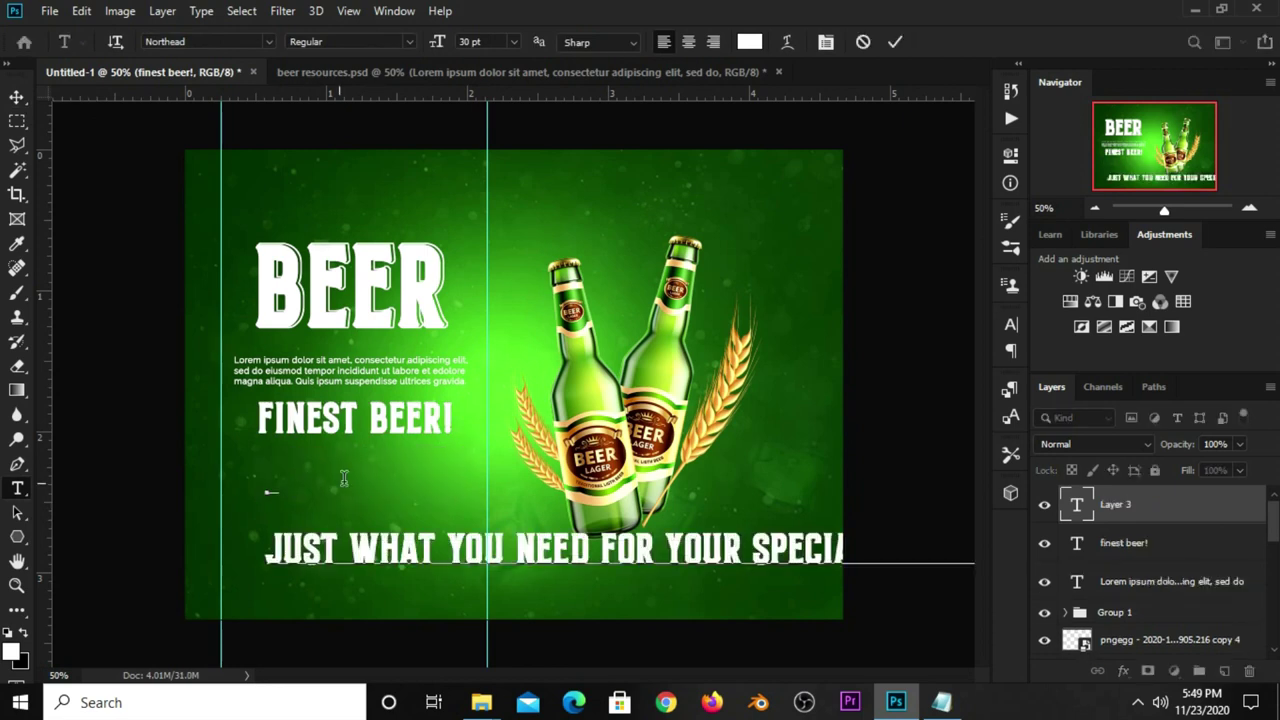
pyautogui.click(895, 42)
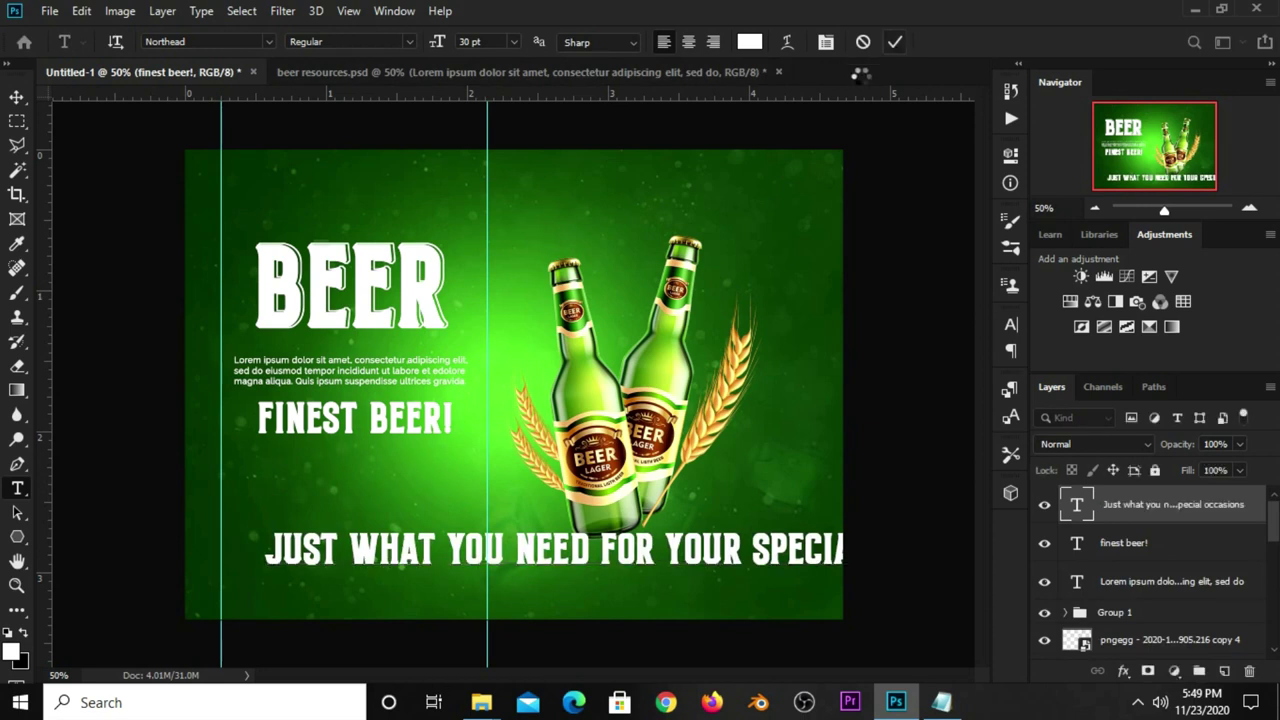
pyautogui.click(513, 42)
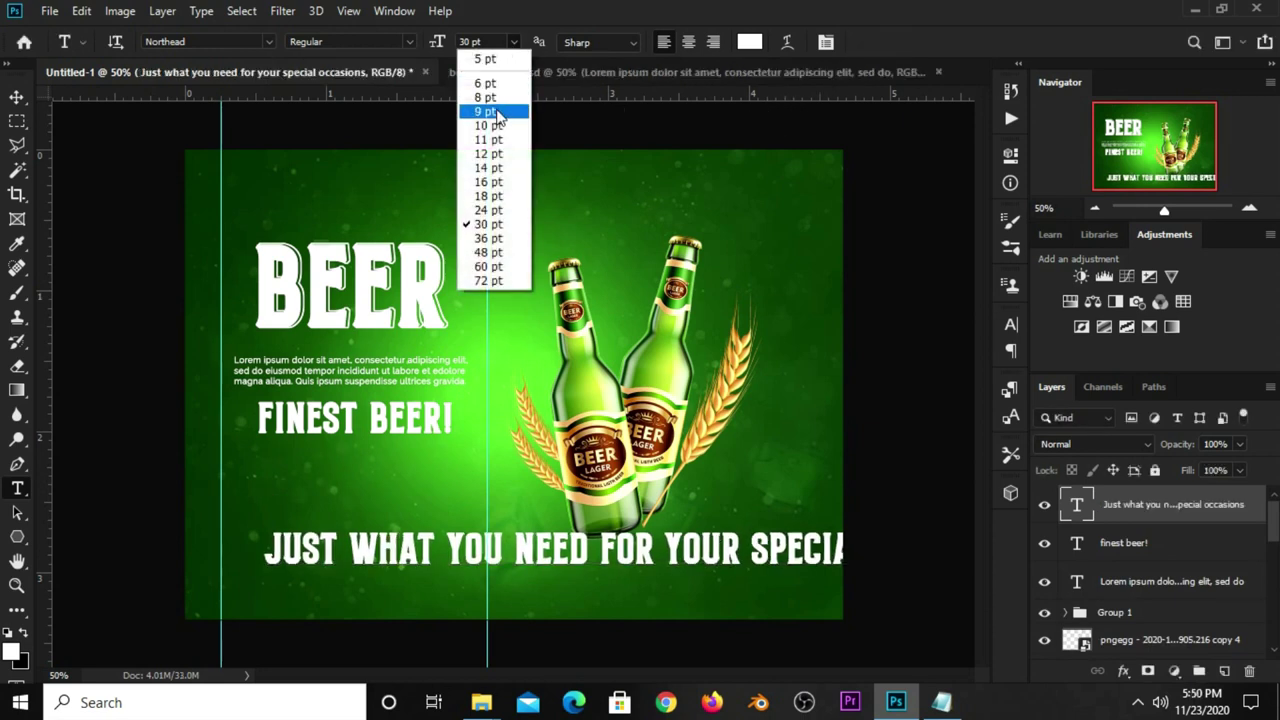
pyautogui.click(497, 127)
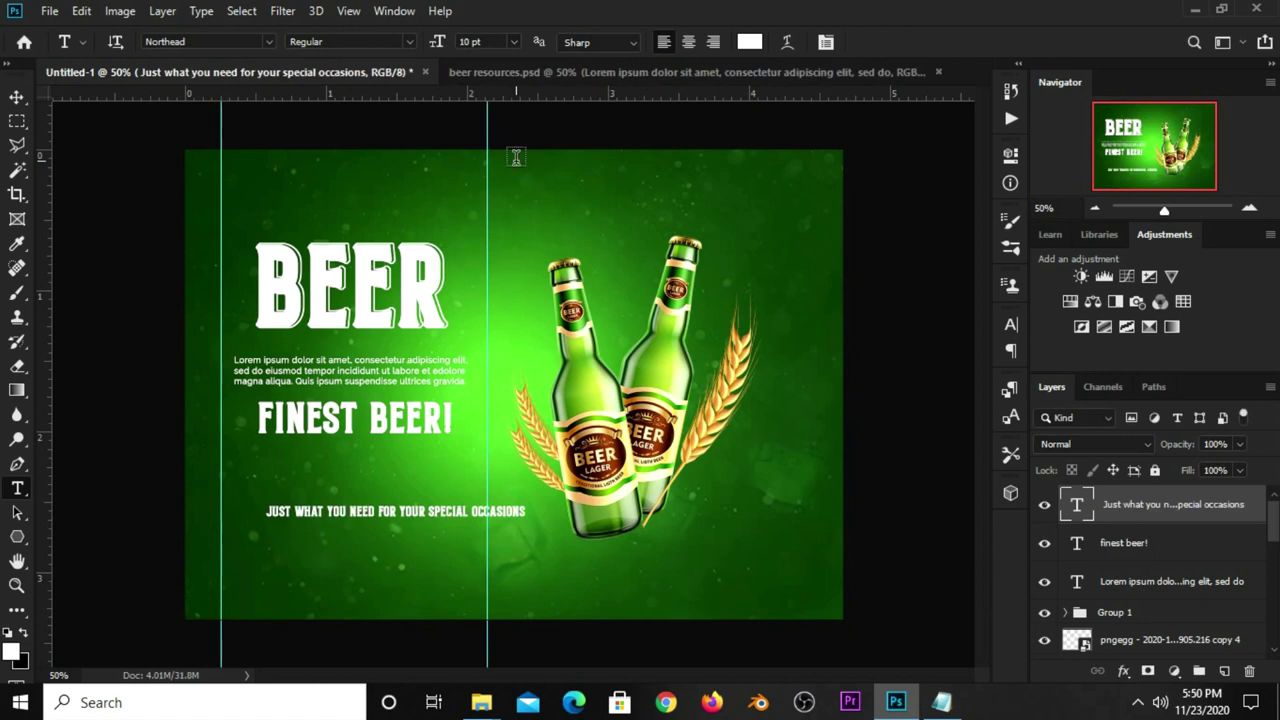
# Set the tagline in the Abscissa font and move it up toward FINEST BEER!
pyautogui.press('v')
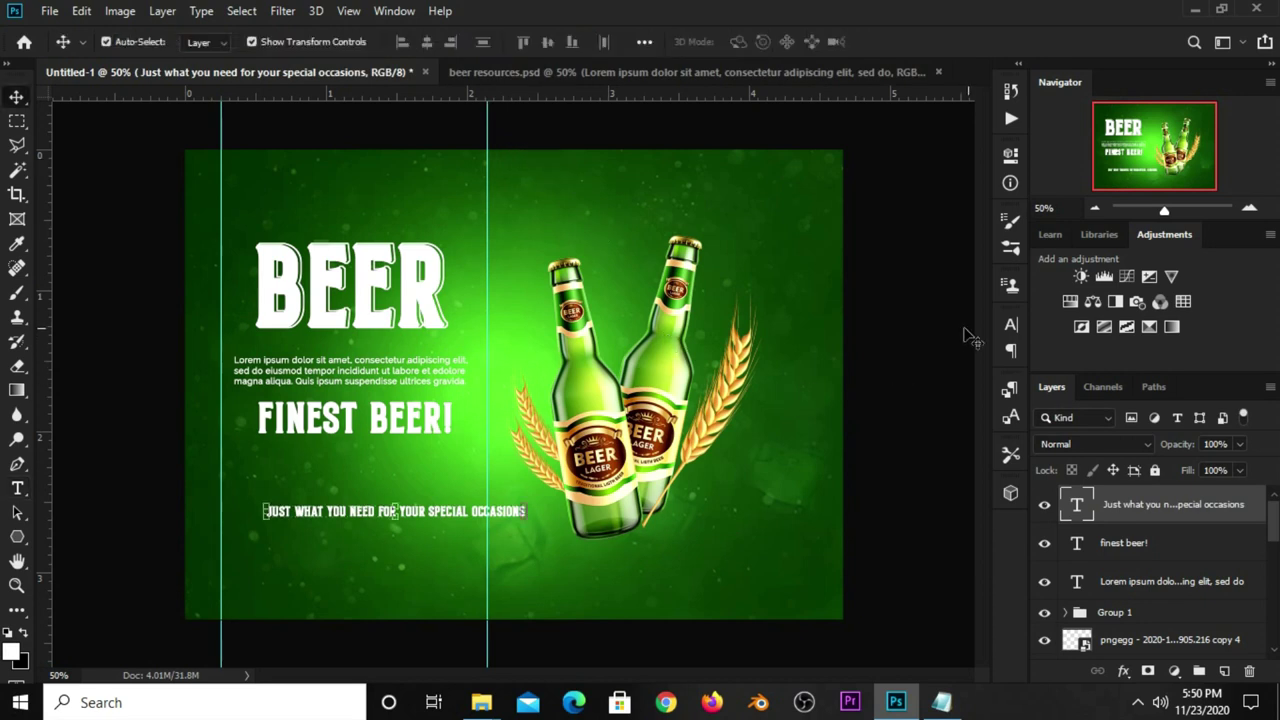
pyautogui.click(1009, 325)
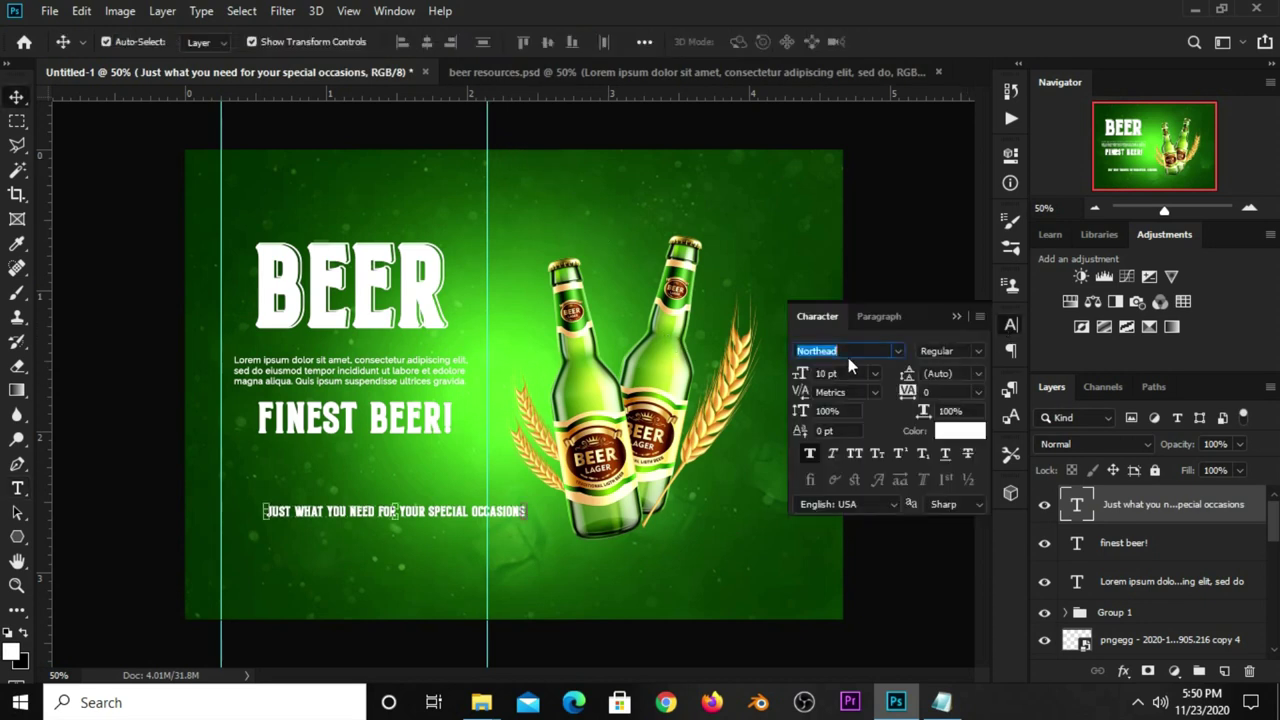
pyautogui.write('ab')
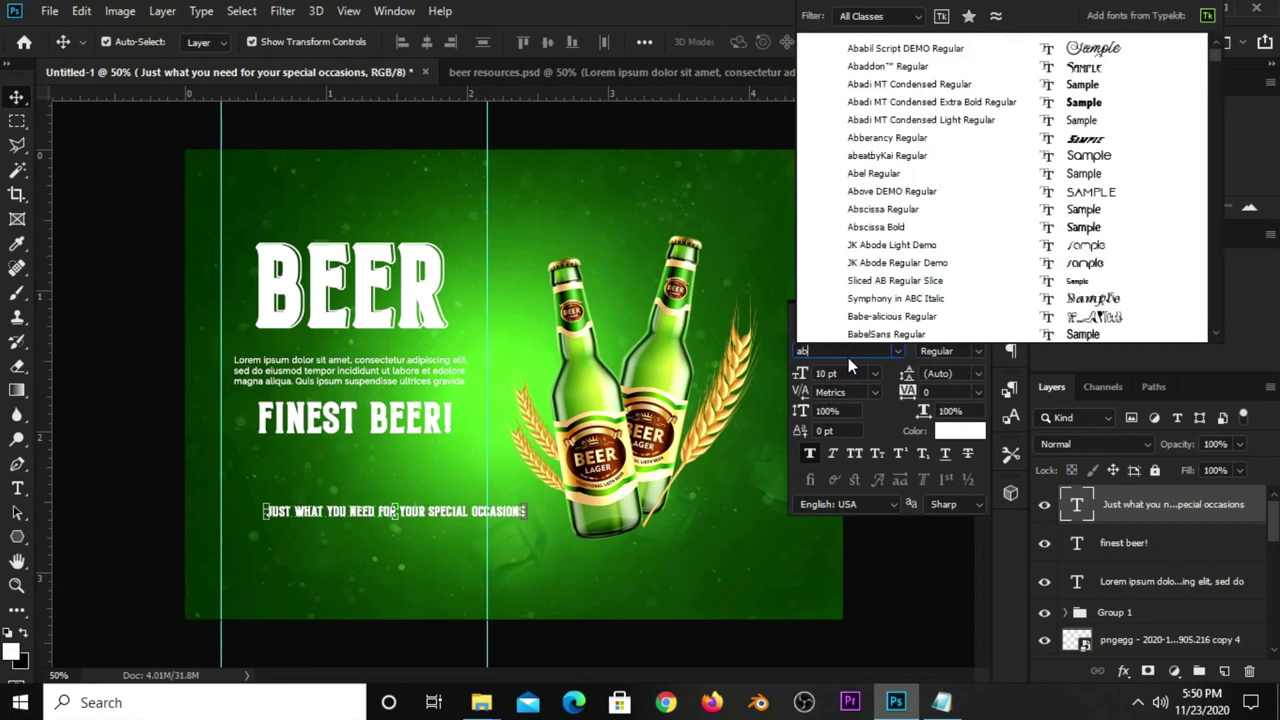
pyautogui.write('sciss')
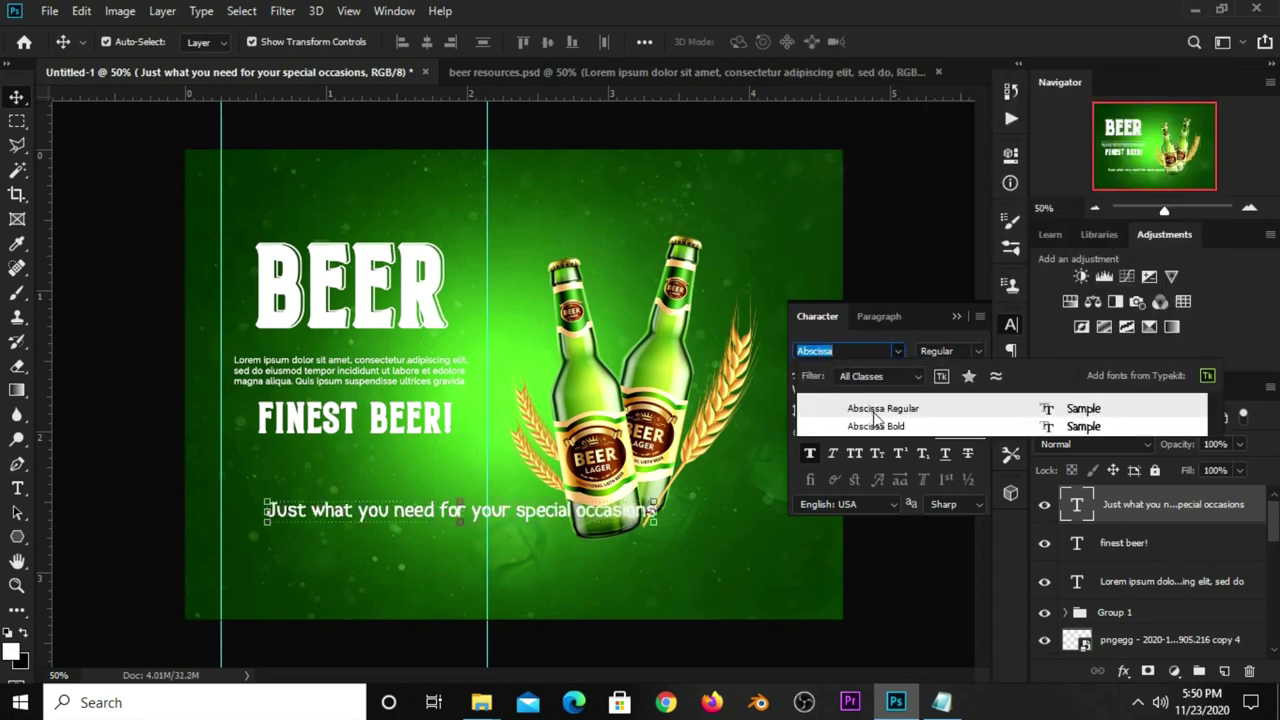
pyautogui.click(876, 410)
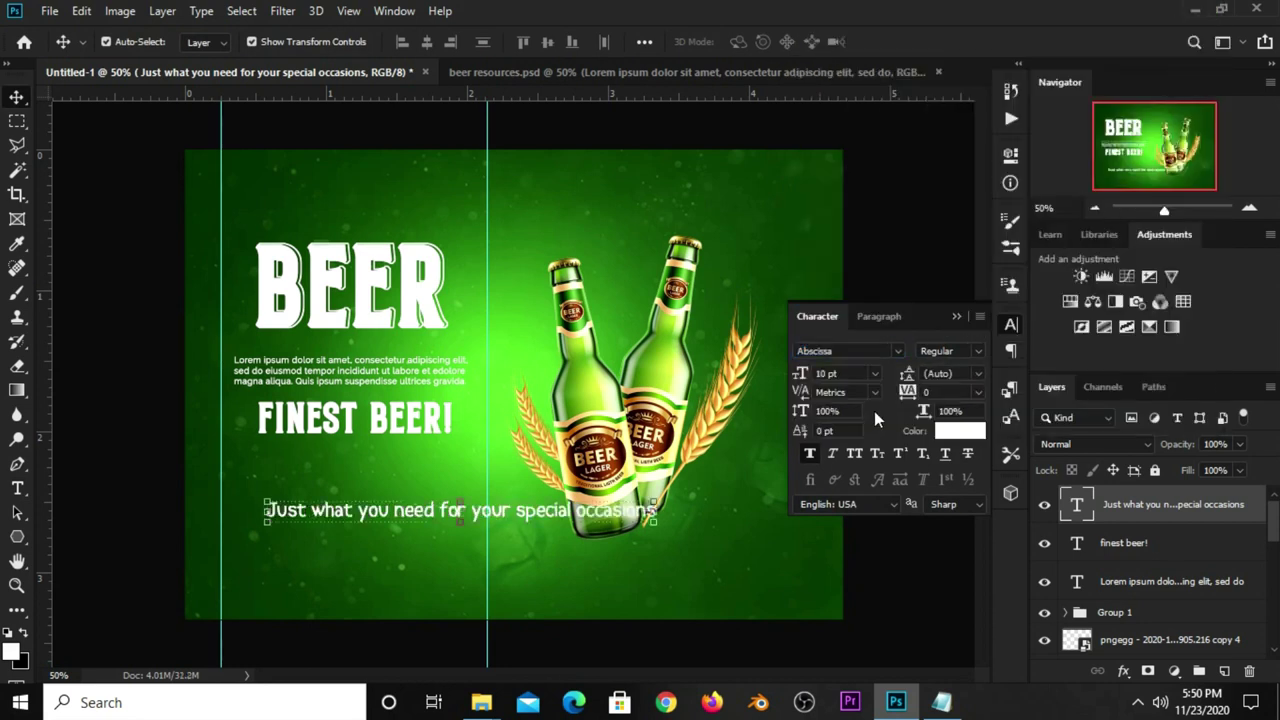
pyautogui.moveTo(428, 510); pyautogui.dragTo(418, 483)
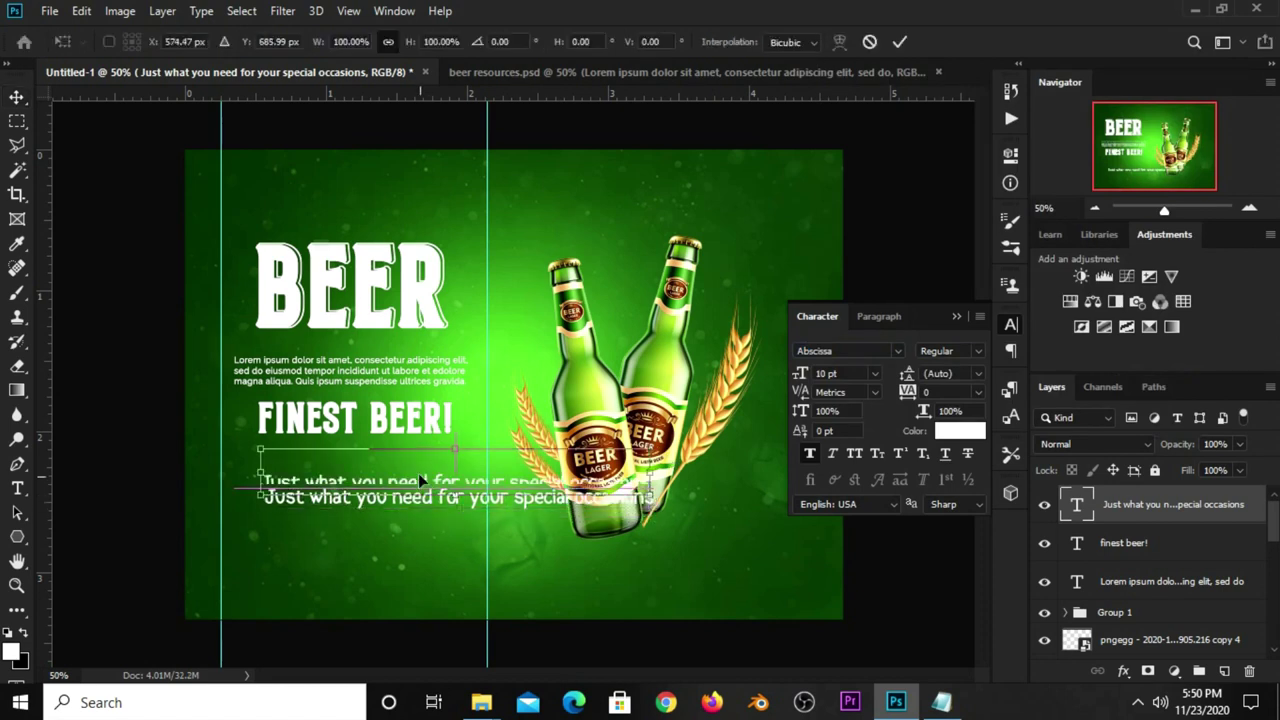
pyautogui.press('Return')
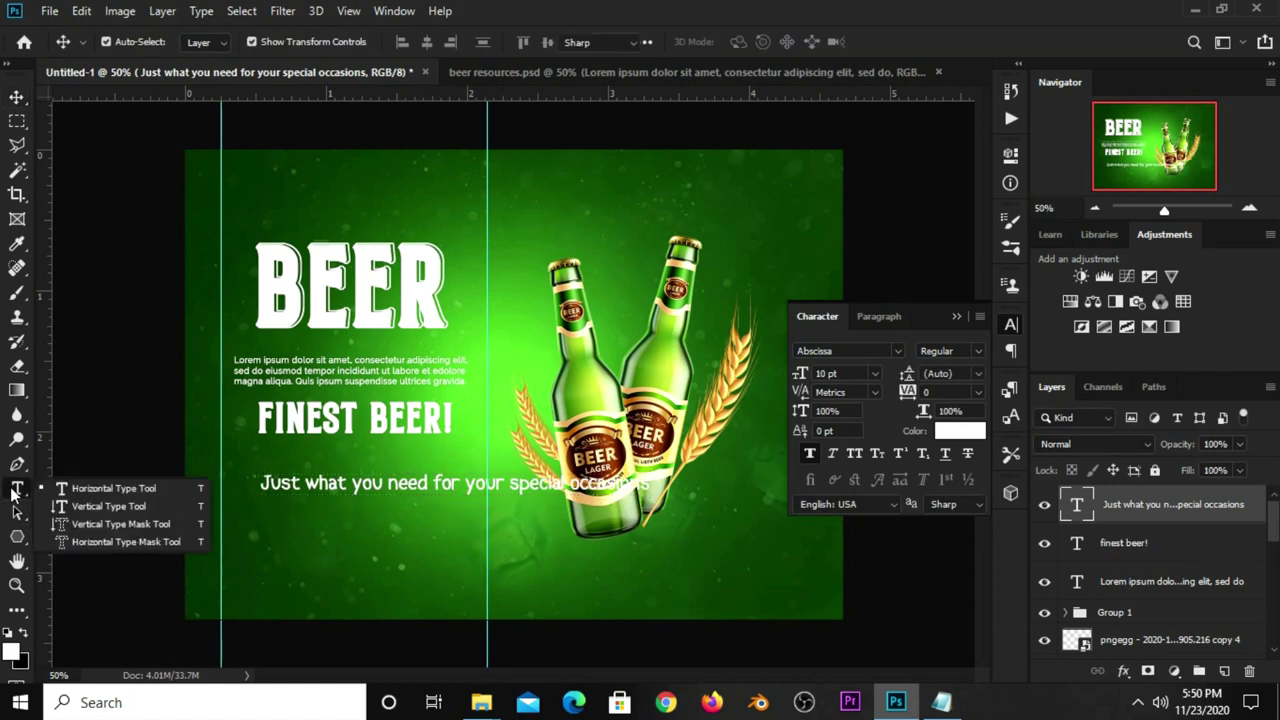
# Break the tagline into two lines and centre-align them
pyautogui.moveTo(17, 488); pyautogui.dragTo(60, 486)
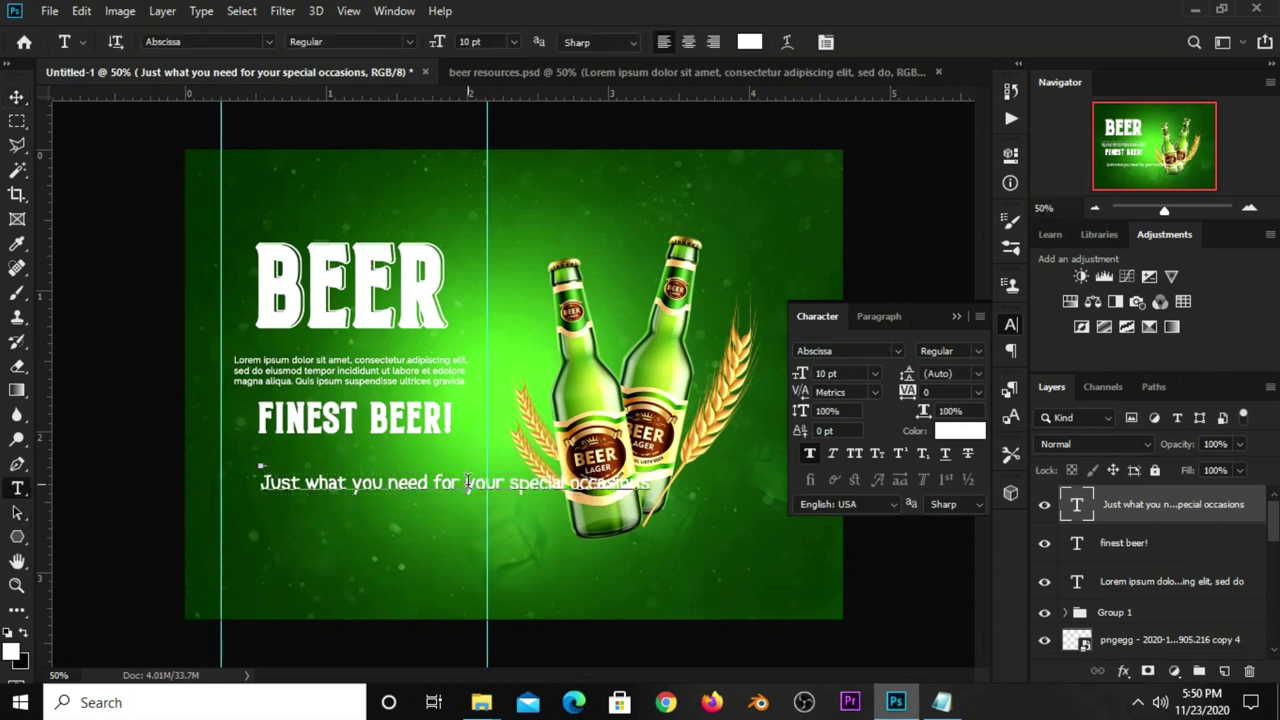
pyautogui.click(465, 480)
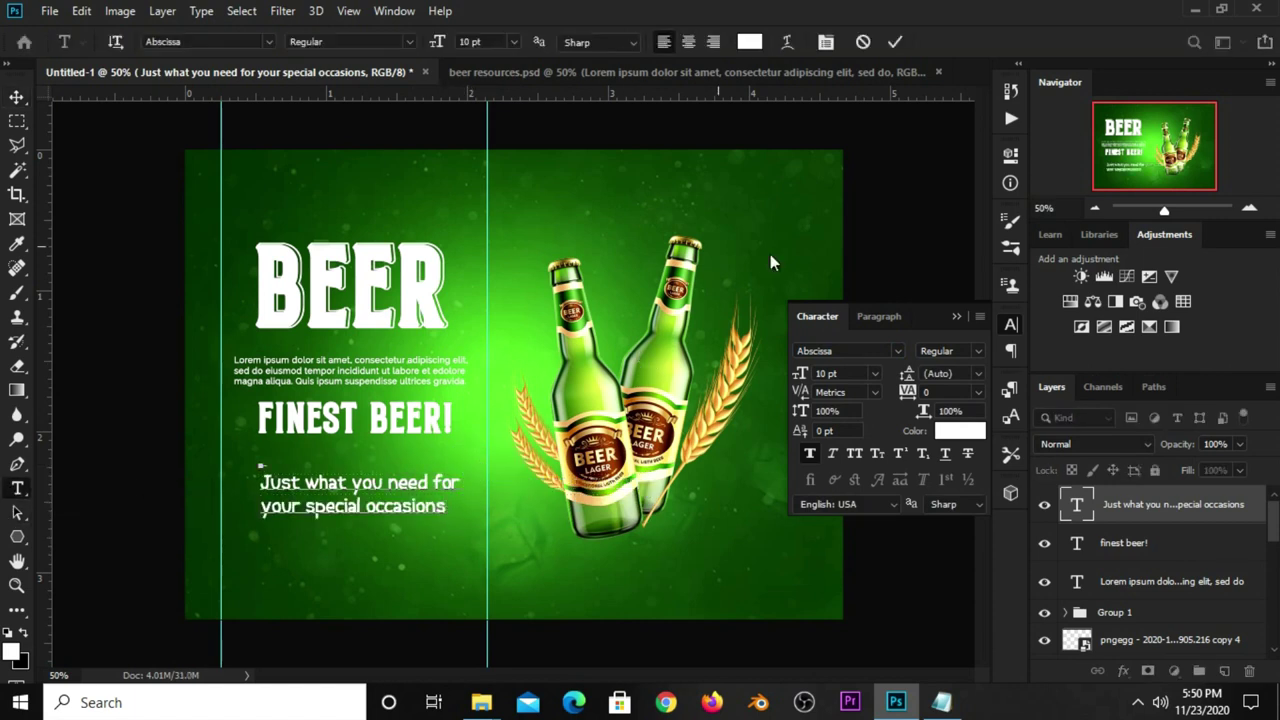
pyautogui.click(894, 43)
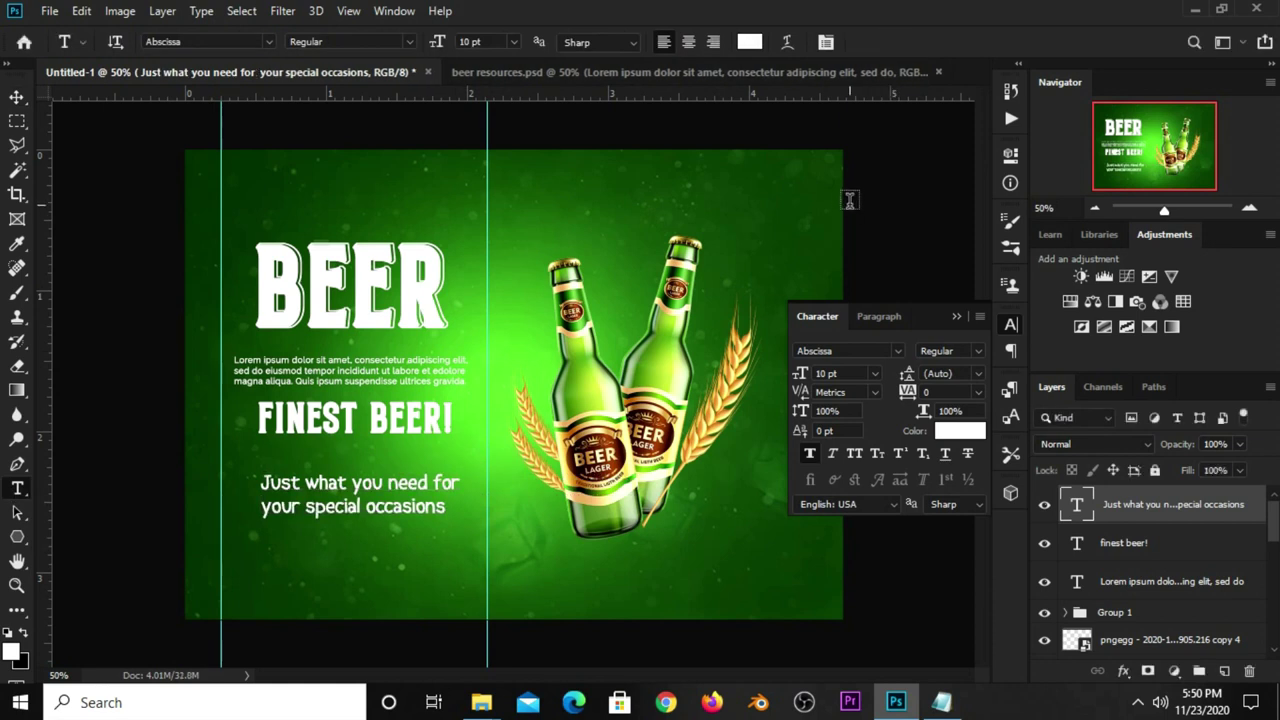
pyautogui.click(872, 318)
pyautogui.click(833, 352)
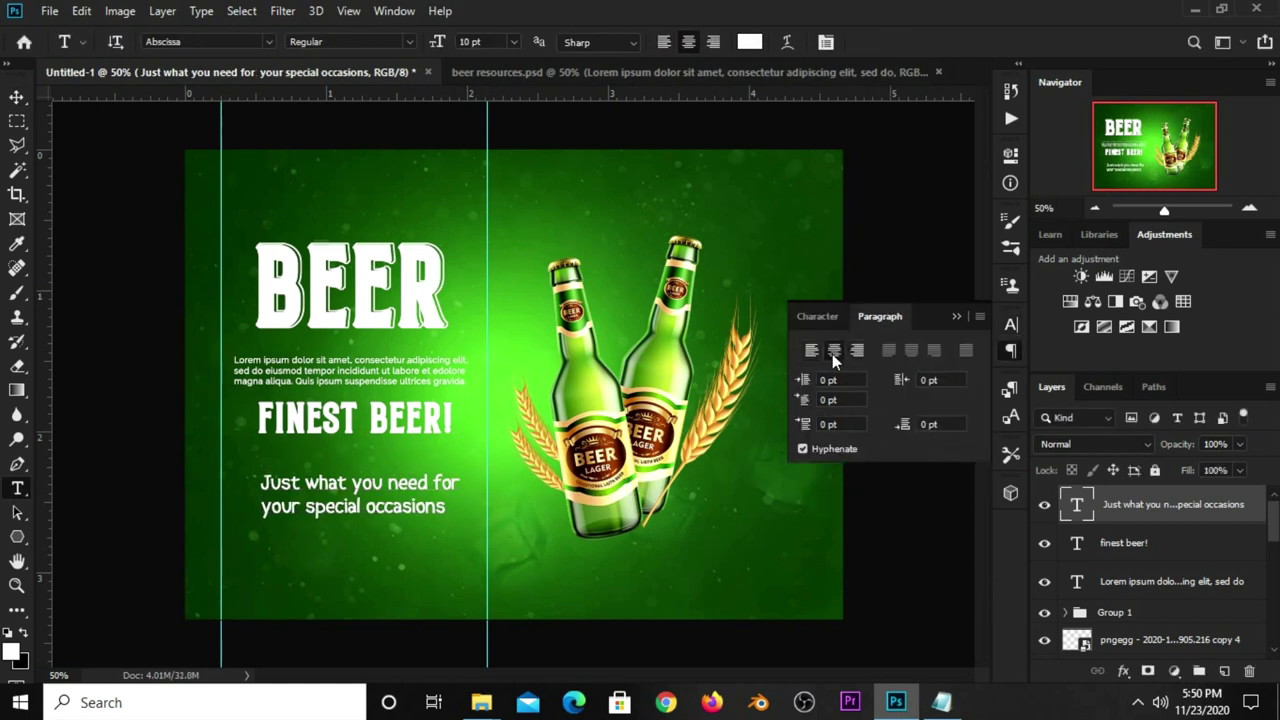
pyautogui.click(963, 317)
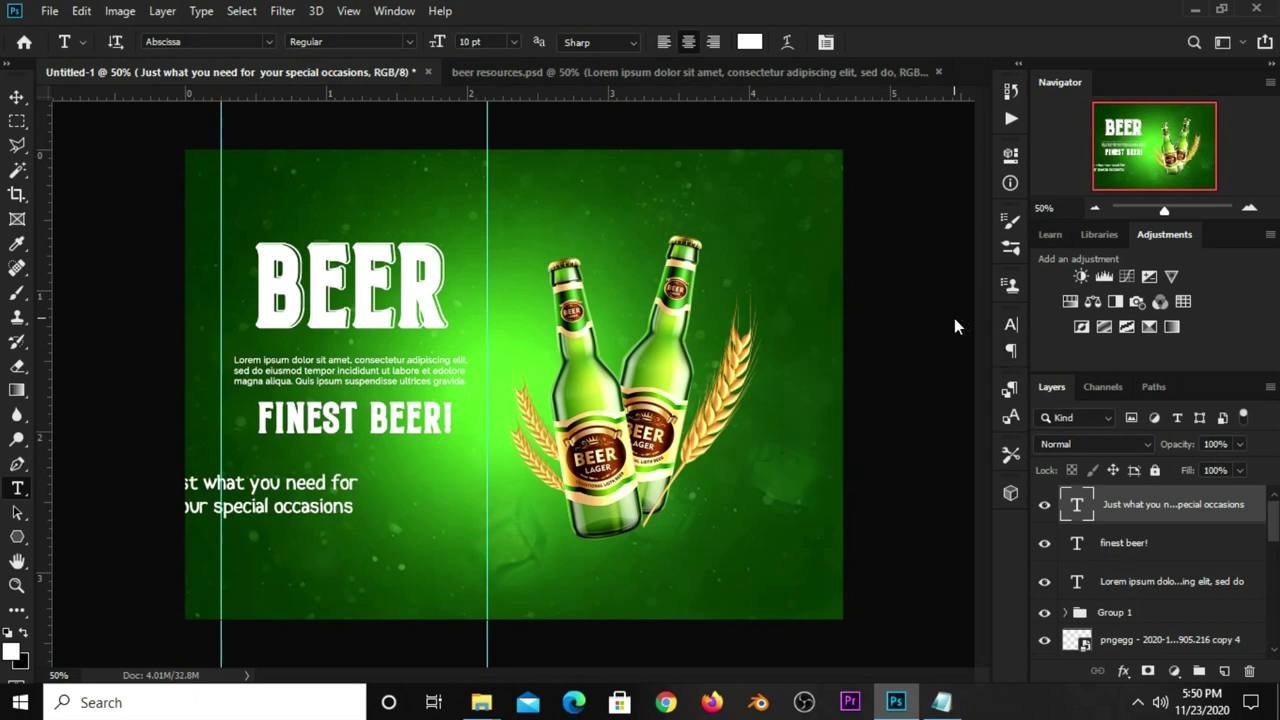
# Move the centred tagline snugly beneath FINEST BEER!
pyautogui.click(15, 95)
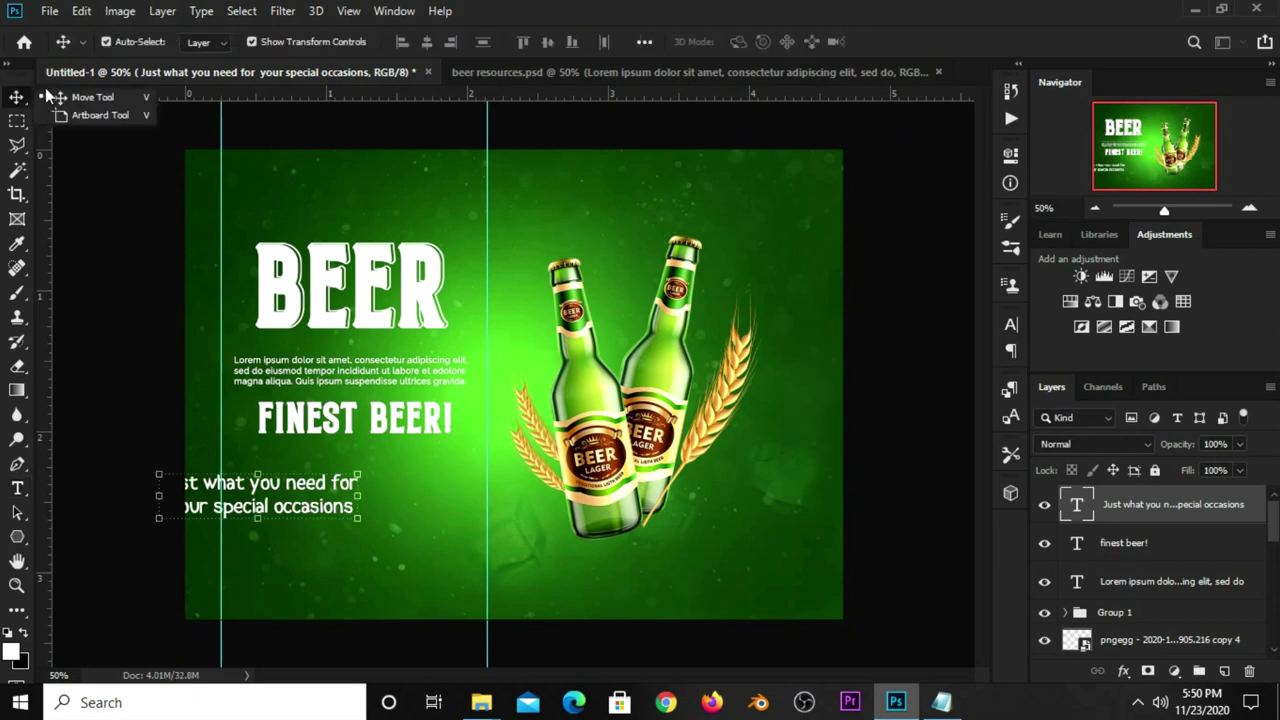
pyautogui.click(140, 329)
pyautogui.moveTo(257, 490)
pyautogui.mouseDown()
pyautogui.moveTo(367, 485)
pyautogui.moveTo(366, 472)
pyautogui.mouseUp()
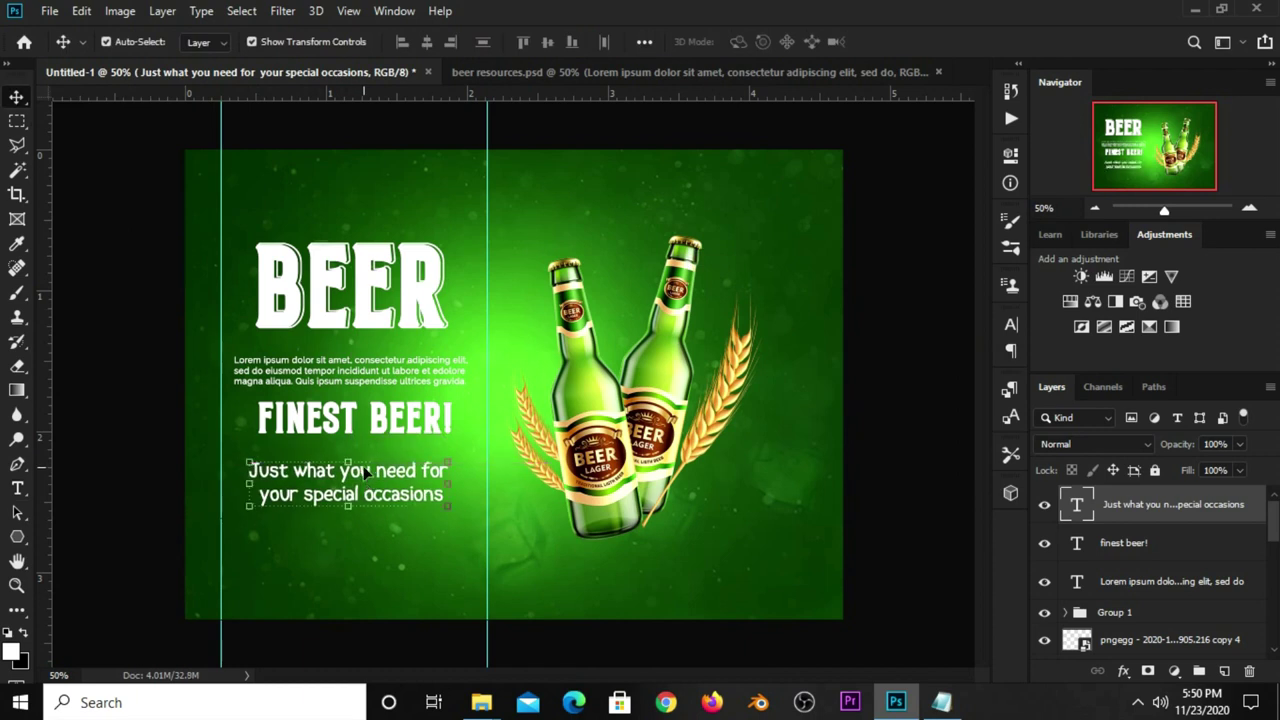
pyautogui.hotkey('shift', 'Up')
pyautogui.hotkey('shift', 'Up')
pyautogui.hotkey('shift', 'Up')
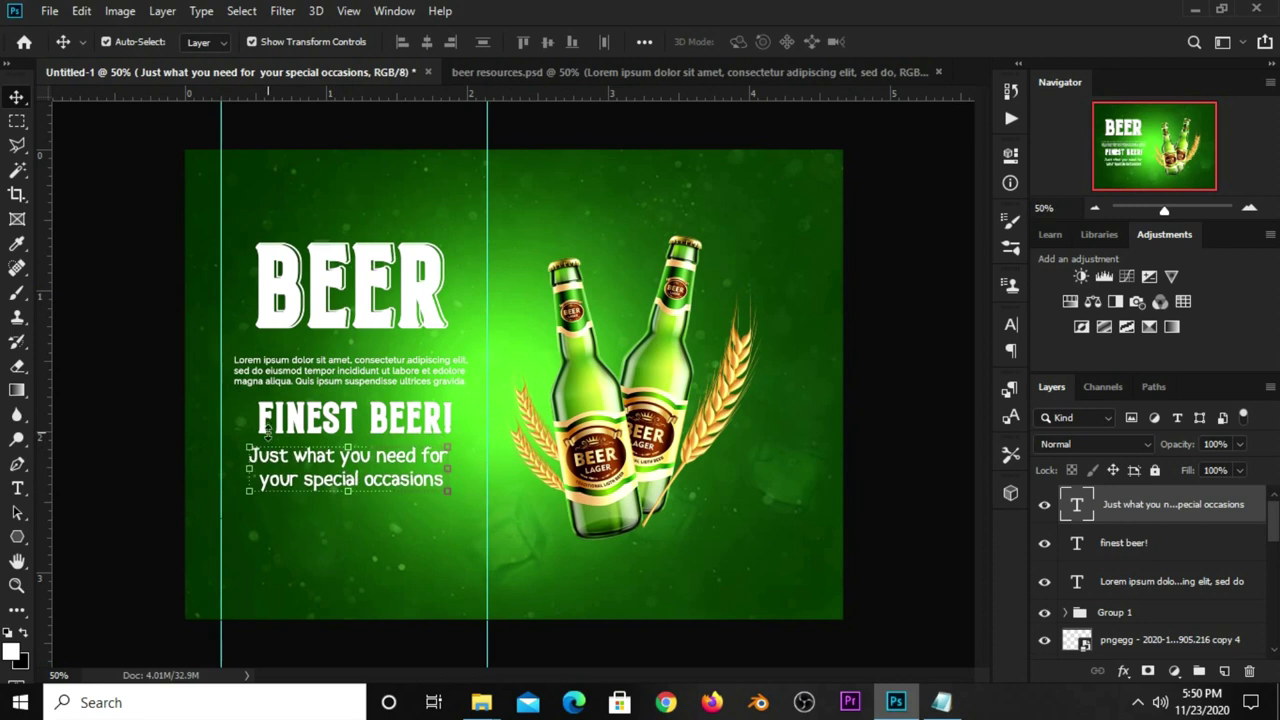
pyautogui.click(270, 425)
# Try Abscissa on FINEST BEER!, revert to Northead, and enlarge it to 32 pt
pyautogui.click(1010, 325)
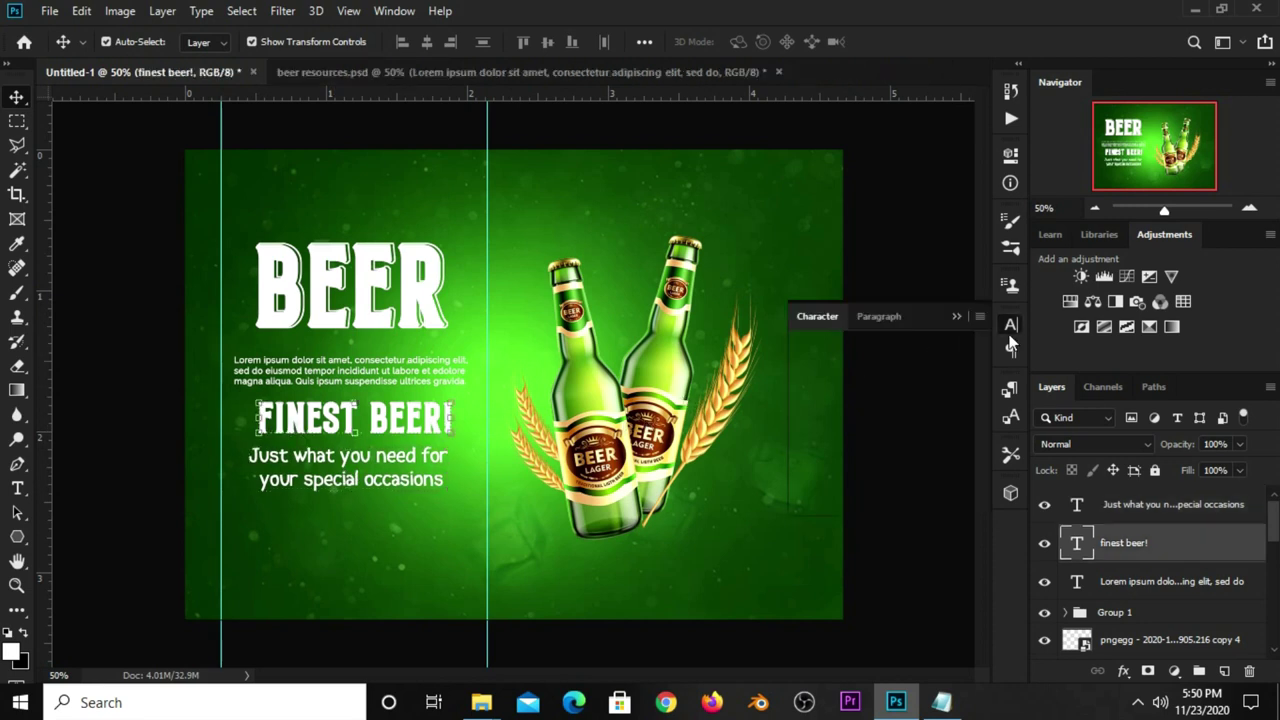
pyautogui.write('a')
pyautogui.click(822, 374)
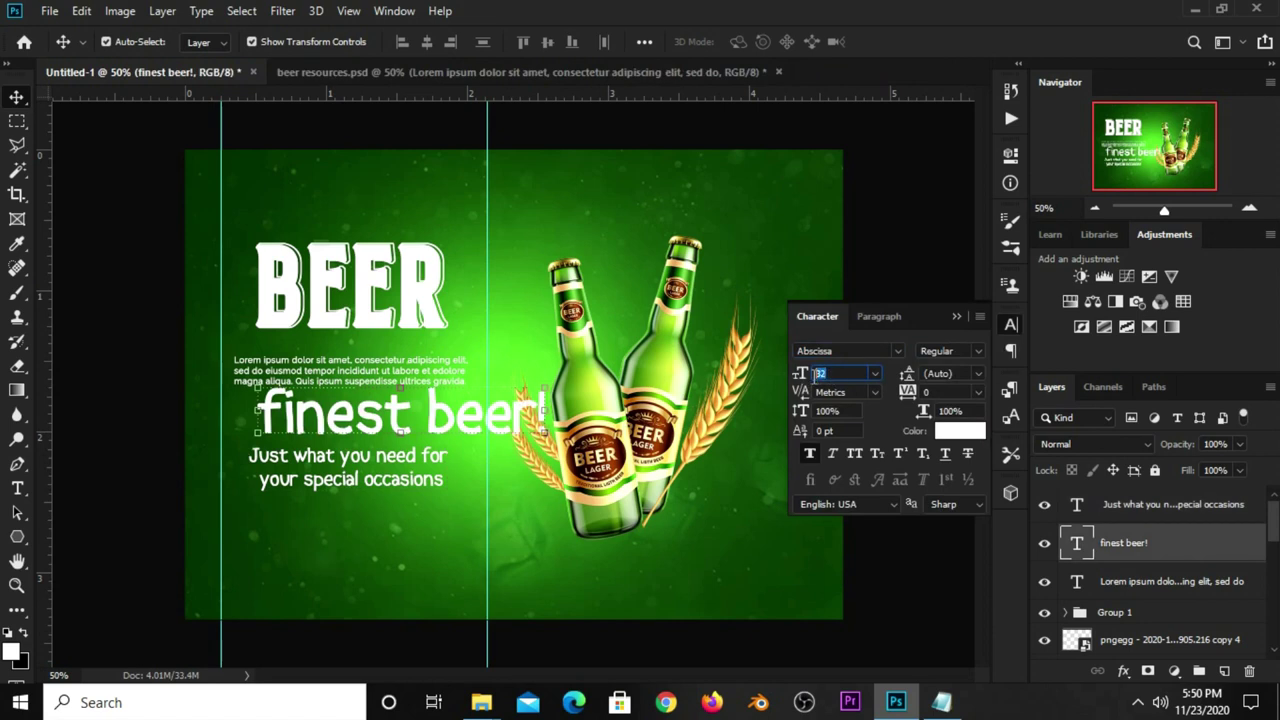
pyautogui.press('Return')
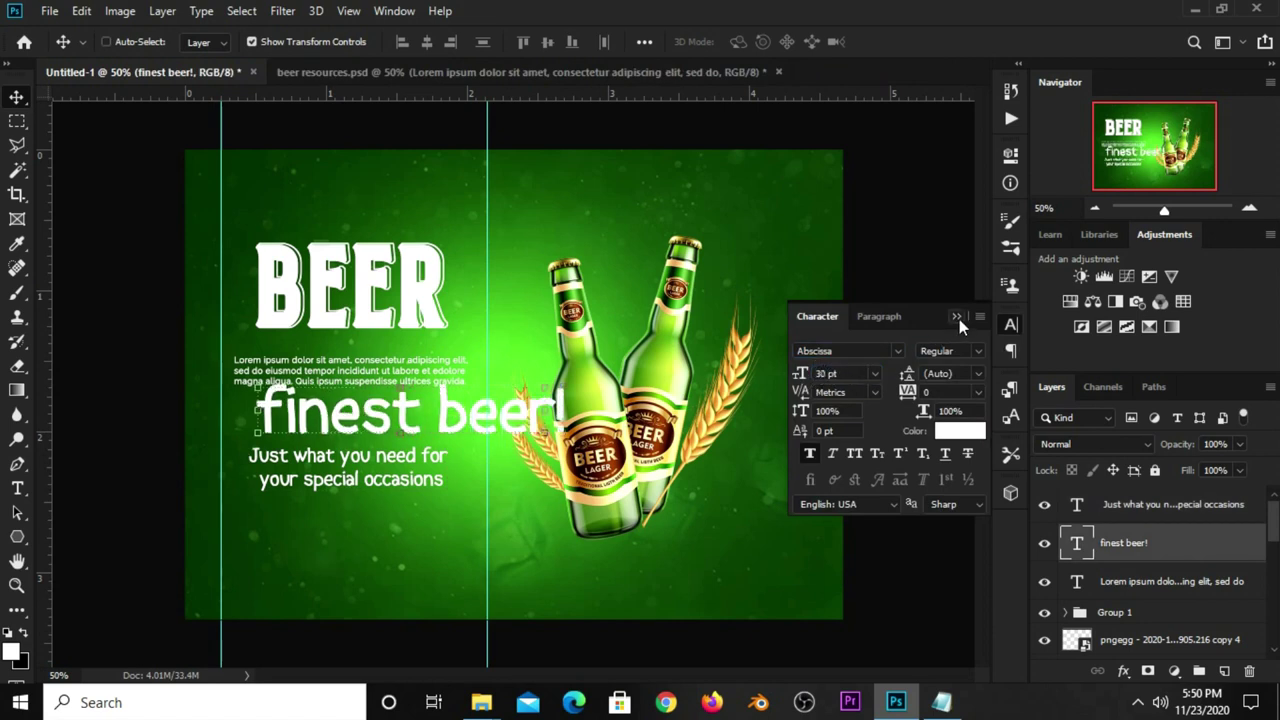
pyautogui.hotkey('ctrl', 'z')
pyautogui.hotkey('ctrl', 'z')
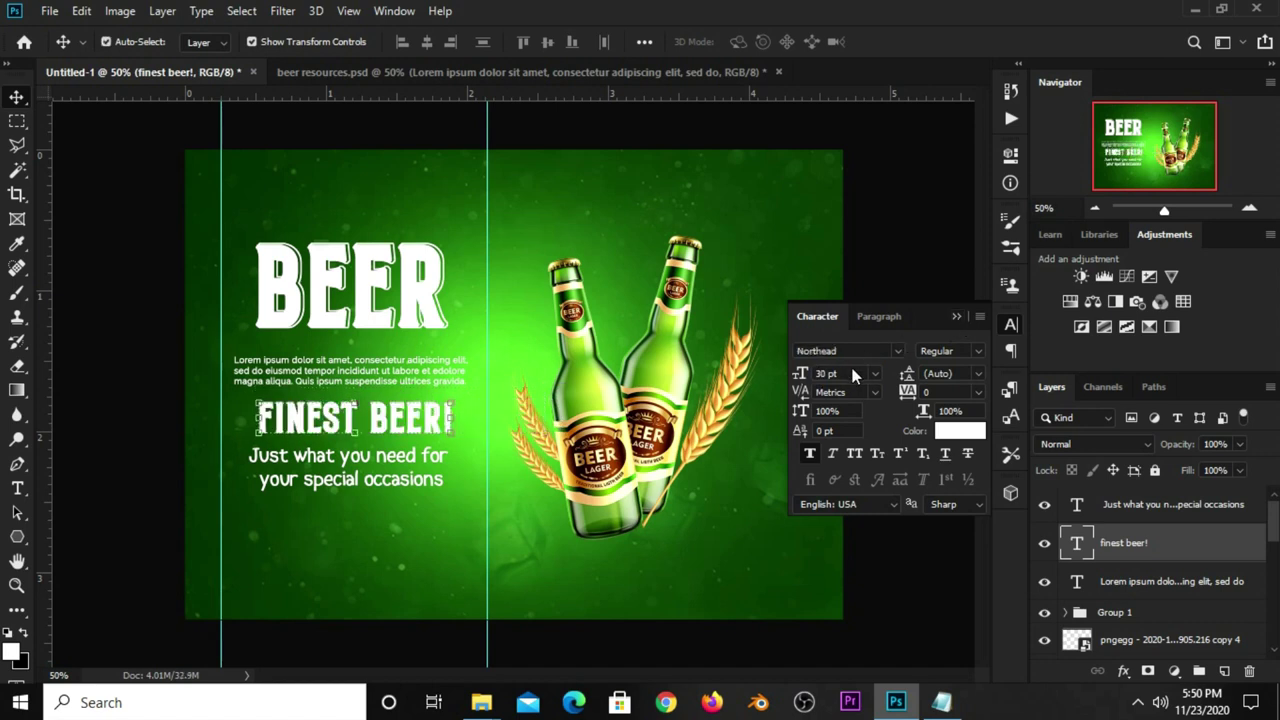
pyautogui.click(853, 375)
pyautogui.write('32')
pyautogui.press('Return')
pyautogui.click(954, 317)
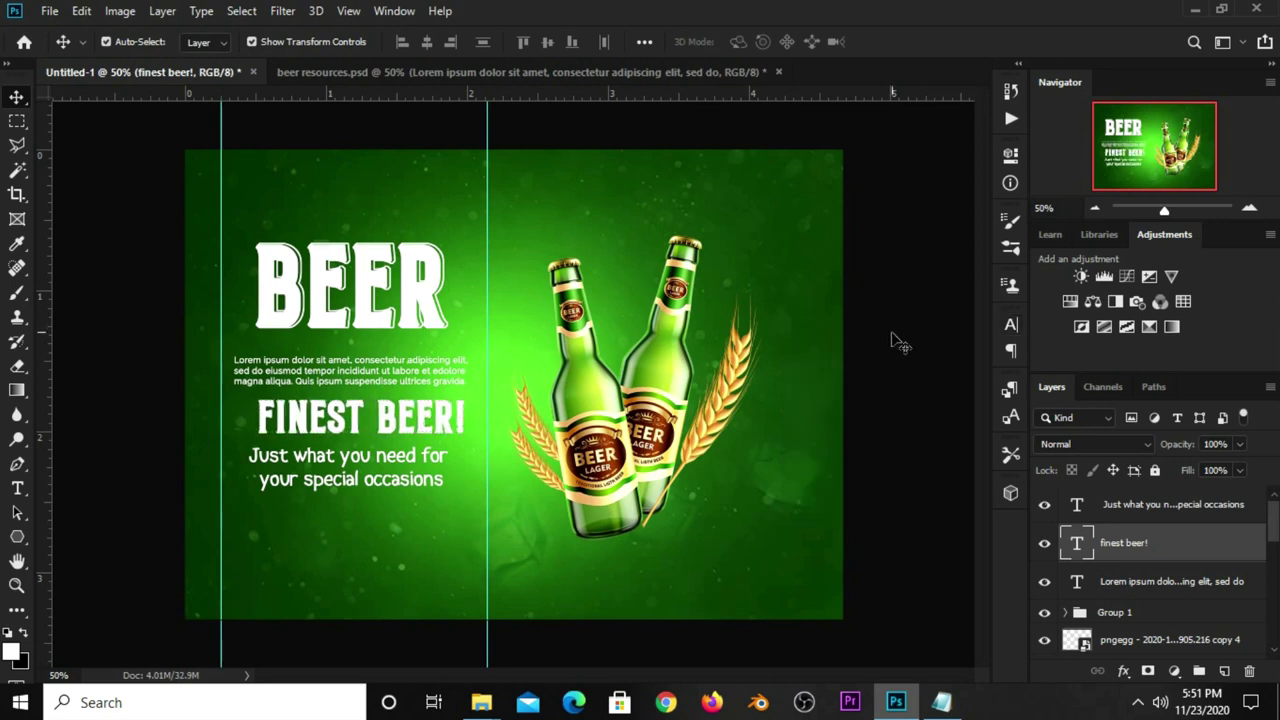
pyautogui.click(885, 338)
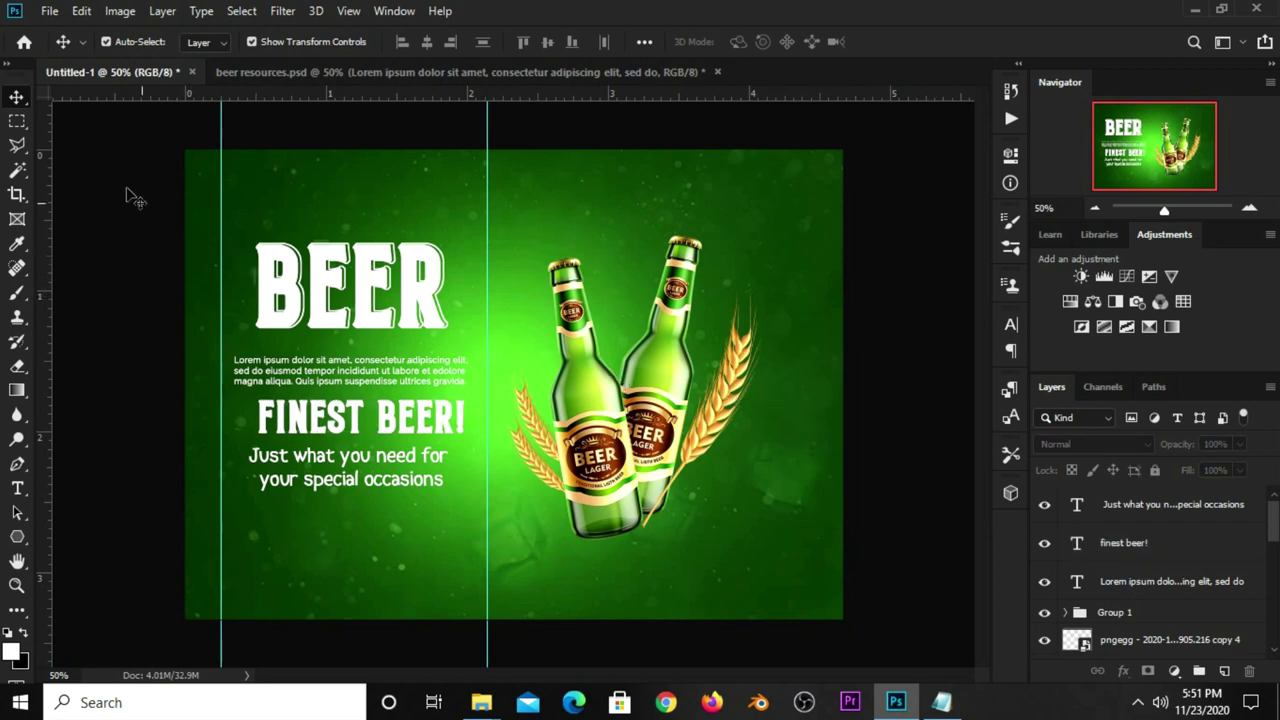
# Marquee-select across the BEER headline and centre the tagline horizontally within it
pyautogui.click(17, 121)
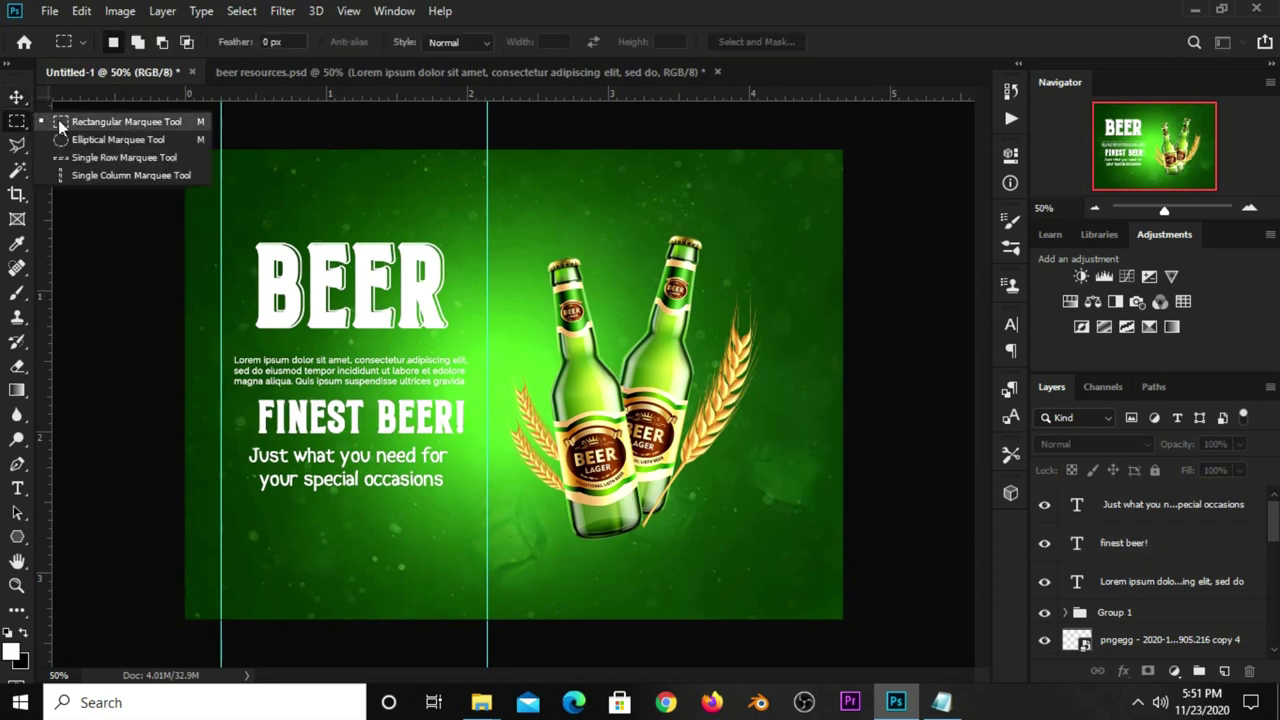
pyautogui.click(60, 119)
pyautogui.moveTo(222, 229); pyautogui.dragTo(487, 300)
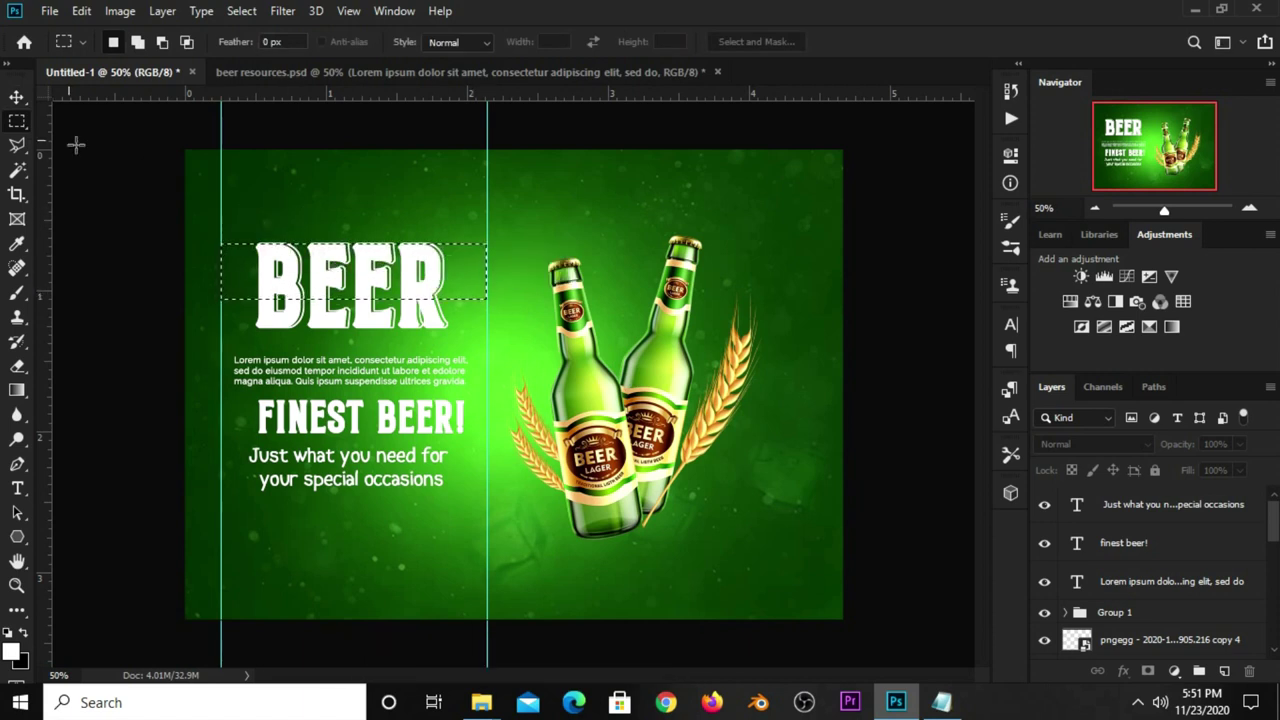
pyautogui.click(17, 97)
pyautogui.click(90, 98)
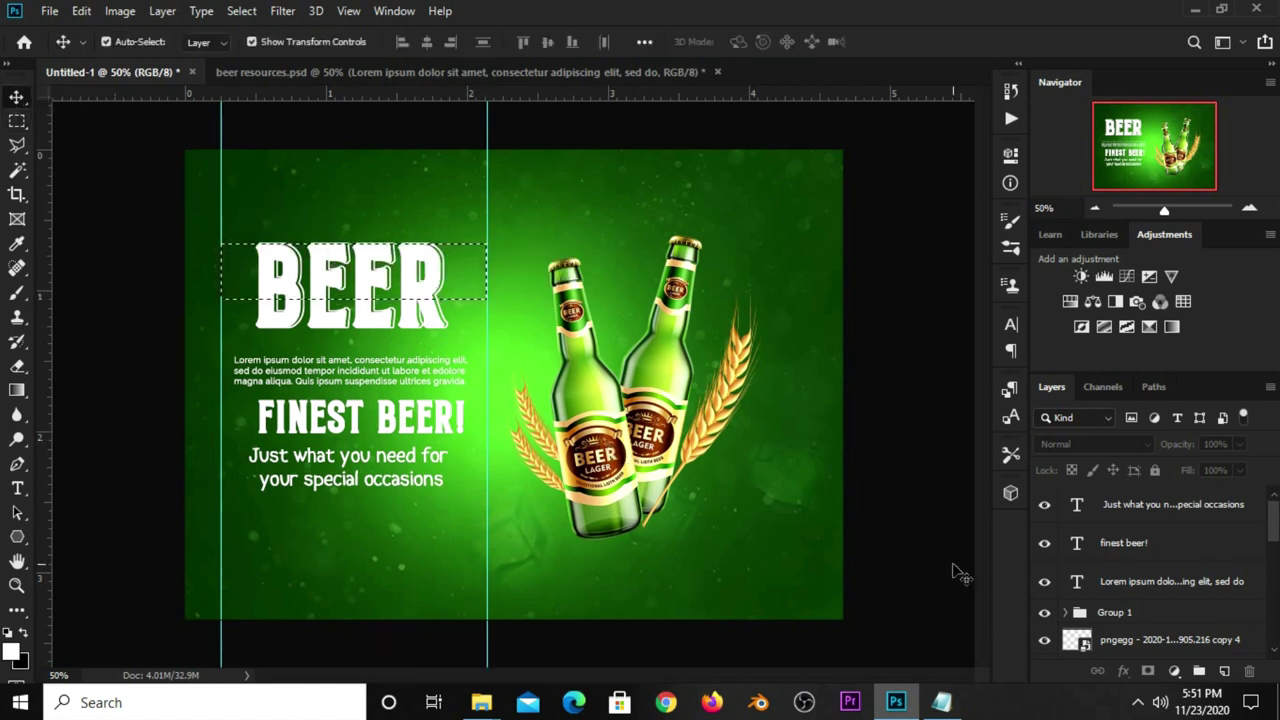
pyautogui.click(1120, 506)
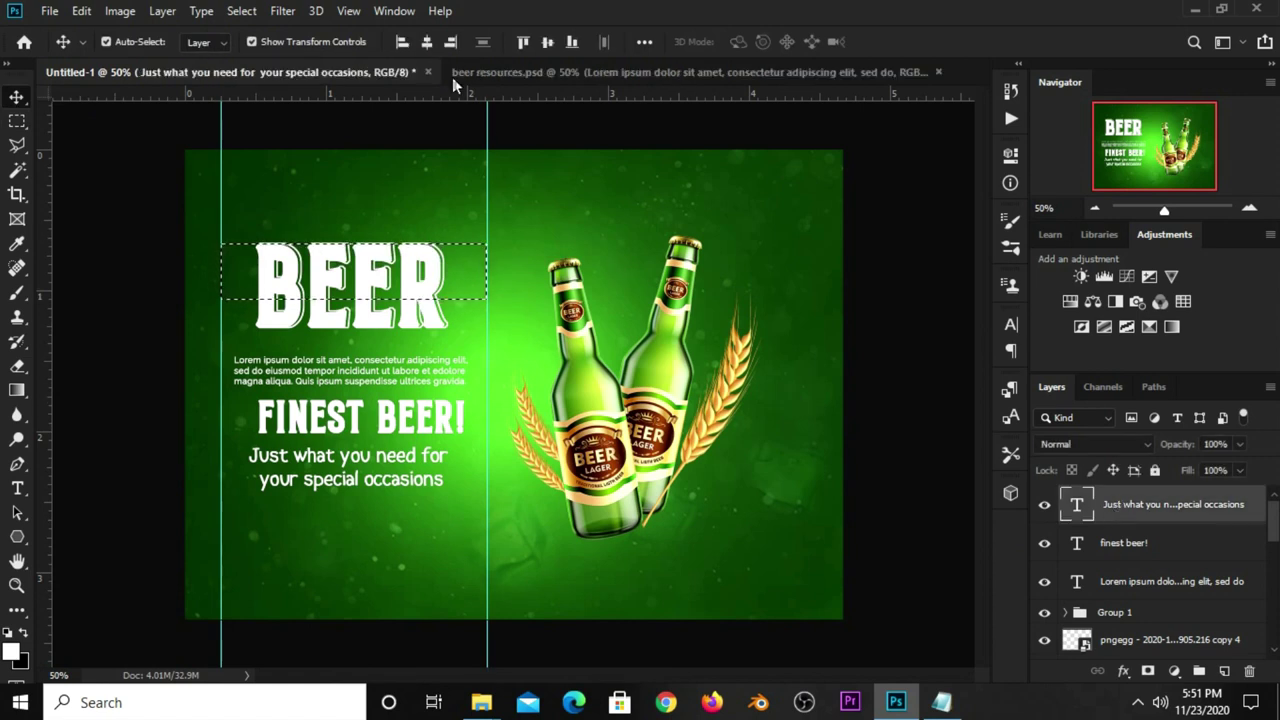
pyautogui.click(427, 42)
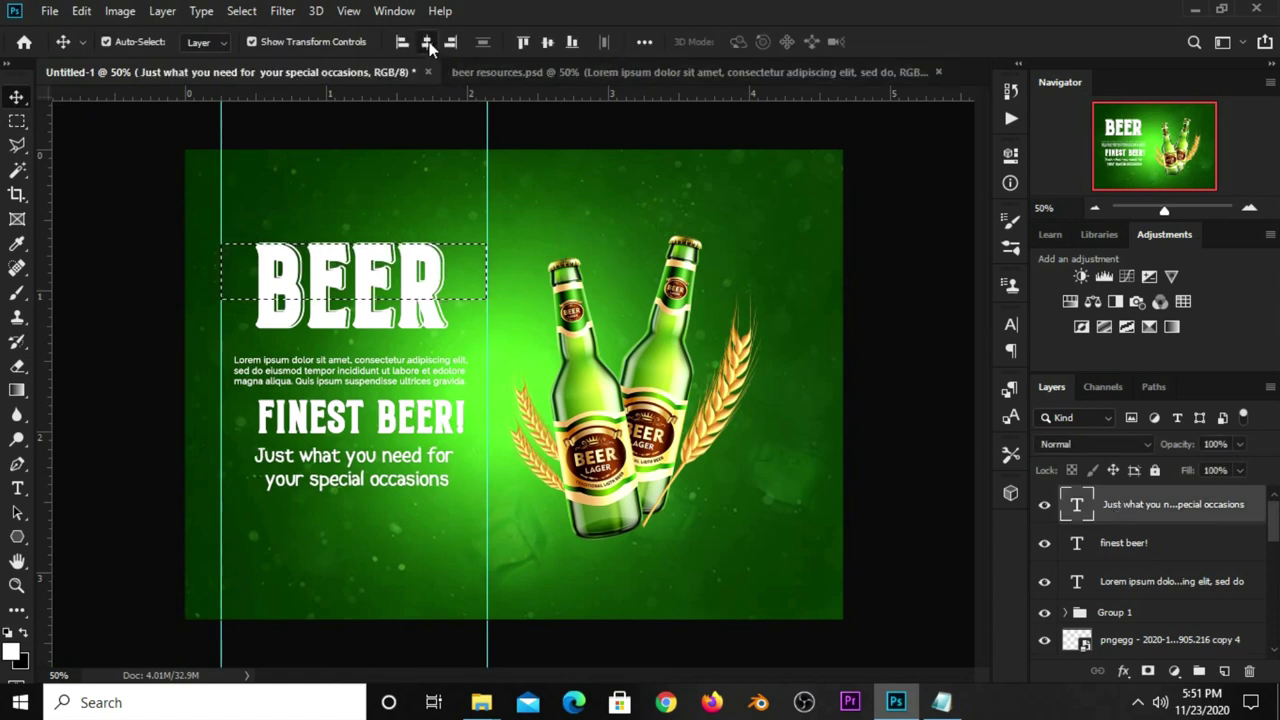
# Centre the tagline, FINEST BEER! and the lorem ipsum body text together under BEER
pyautogui.keyDown('ctrl'); pyautogui.click(1133, 545); pyautogui.keyUp('ctrl')
pyautogui.keyDown('ctrl'); pyautogui.click(1137, 592); pyautogui.keyUp('ctrl')
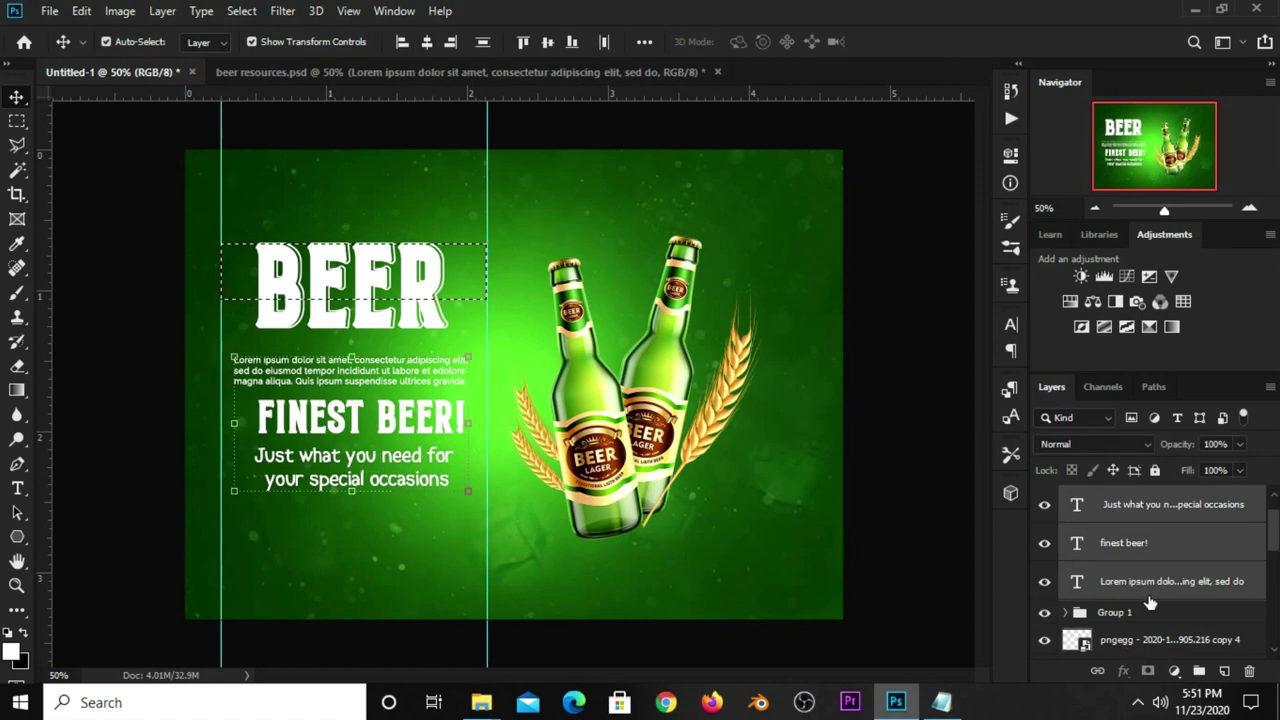
pyautogui.scroll(-1, 1145, 590)
pyautogui.scroll(1, 1148, 582)
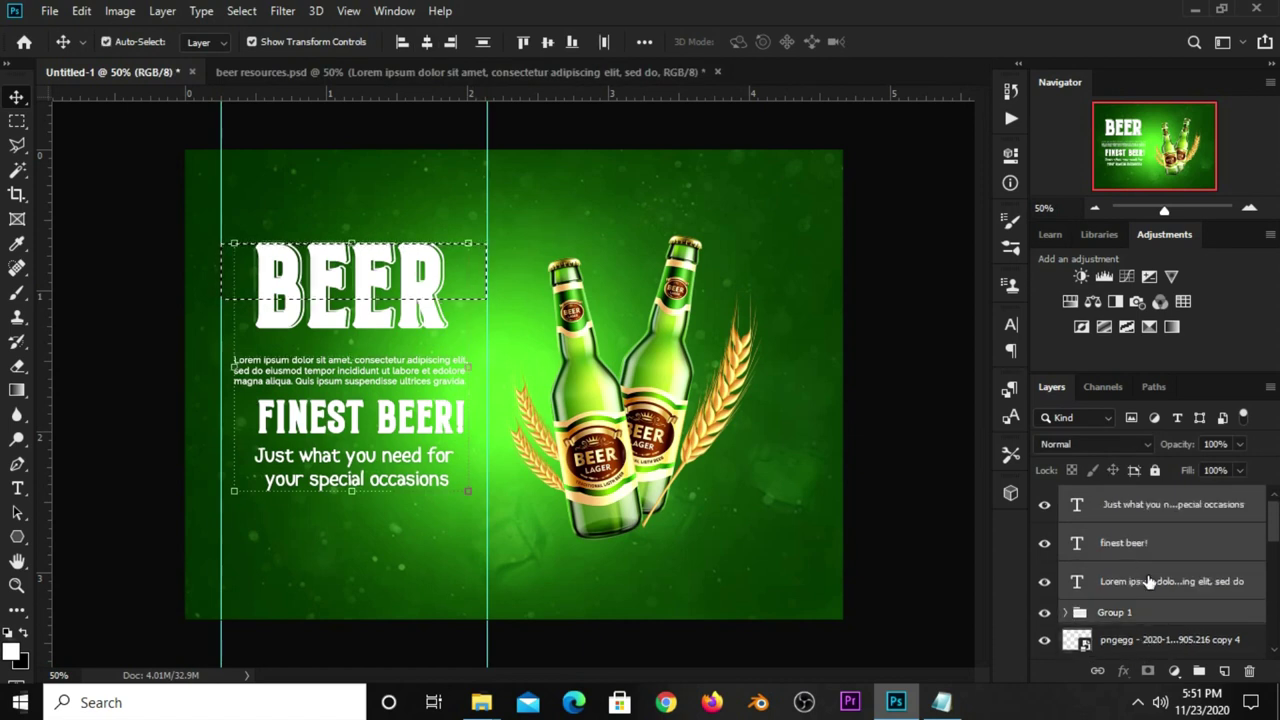
pyautogui.click(426, 42)
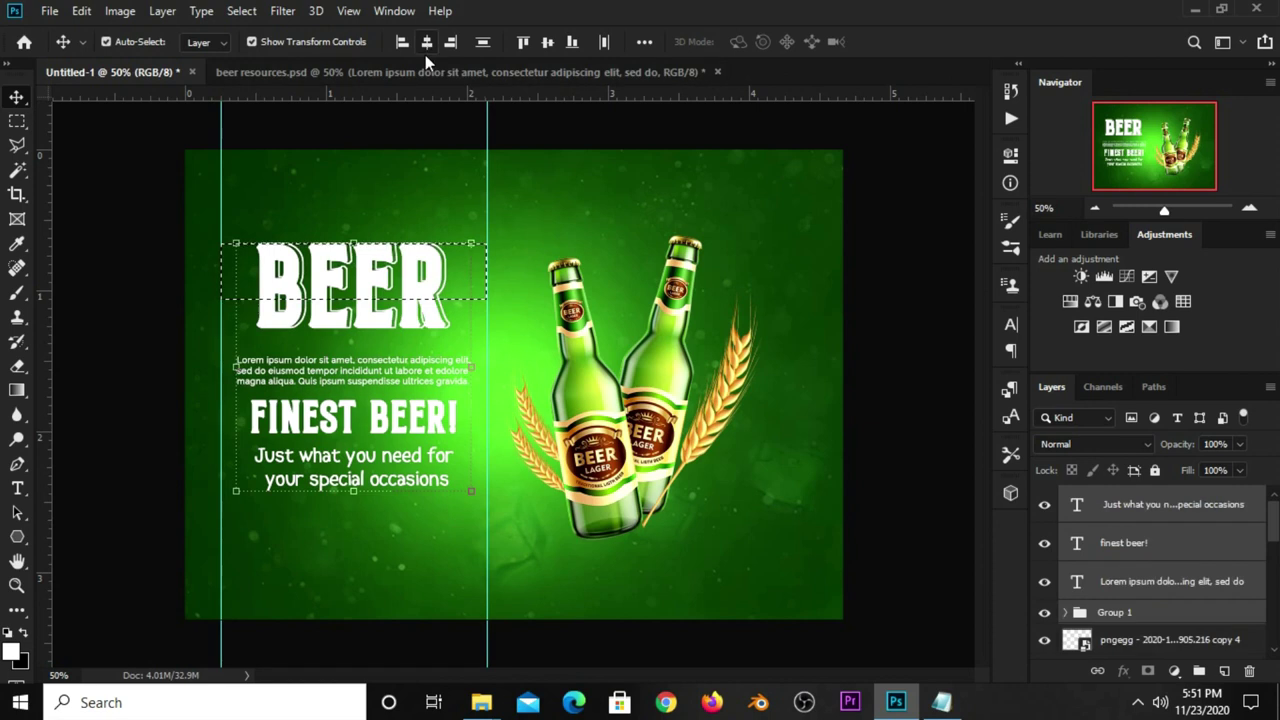
# Clear the selection and nudge the tagline slightly lower
pyautogui.hotkey('ctrl', 'd')
pyautogui.click(393, 133)
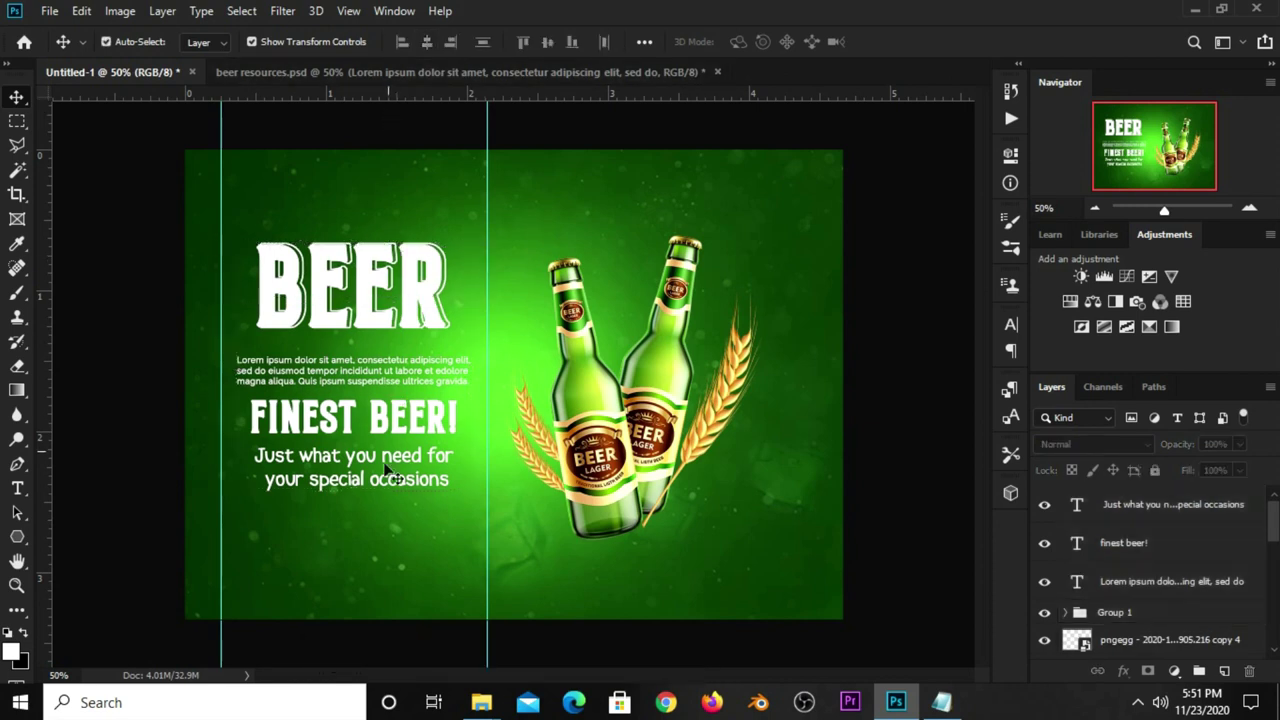
pyautogui.moveTo(390, 483); pyautogui.dragTo(390, 486)
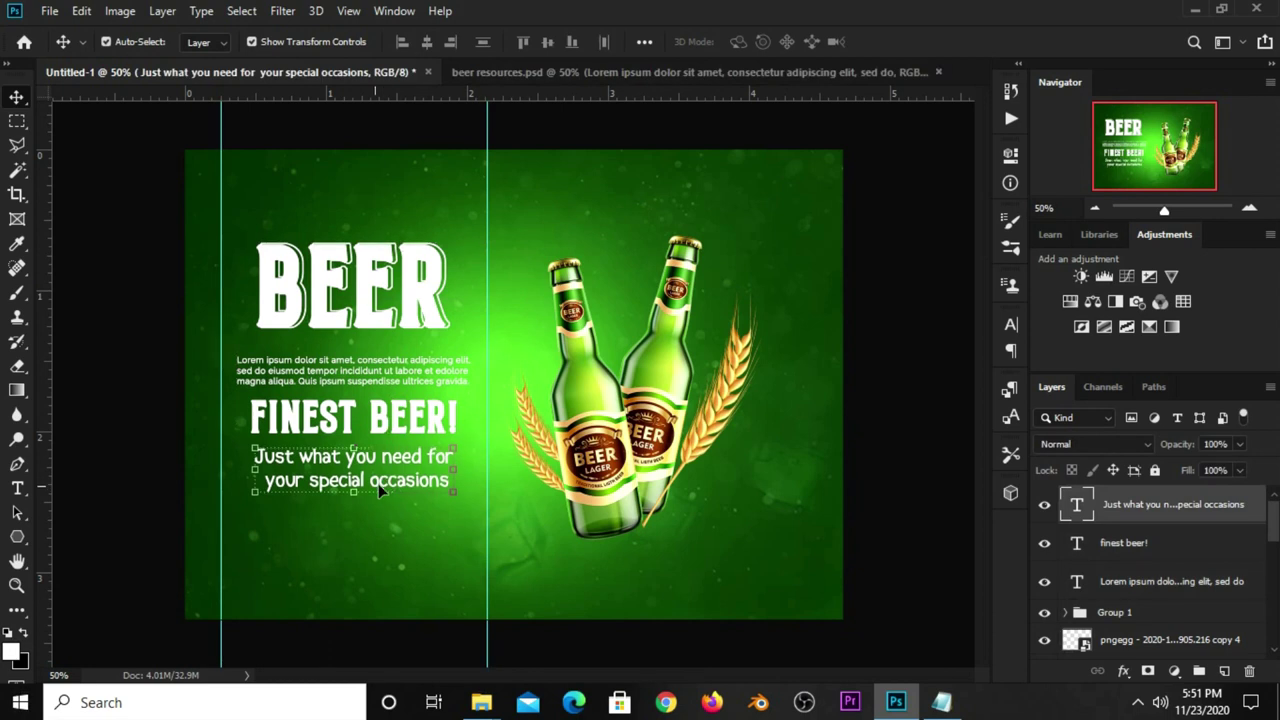
pyautogui.click(162, 505)
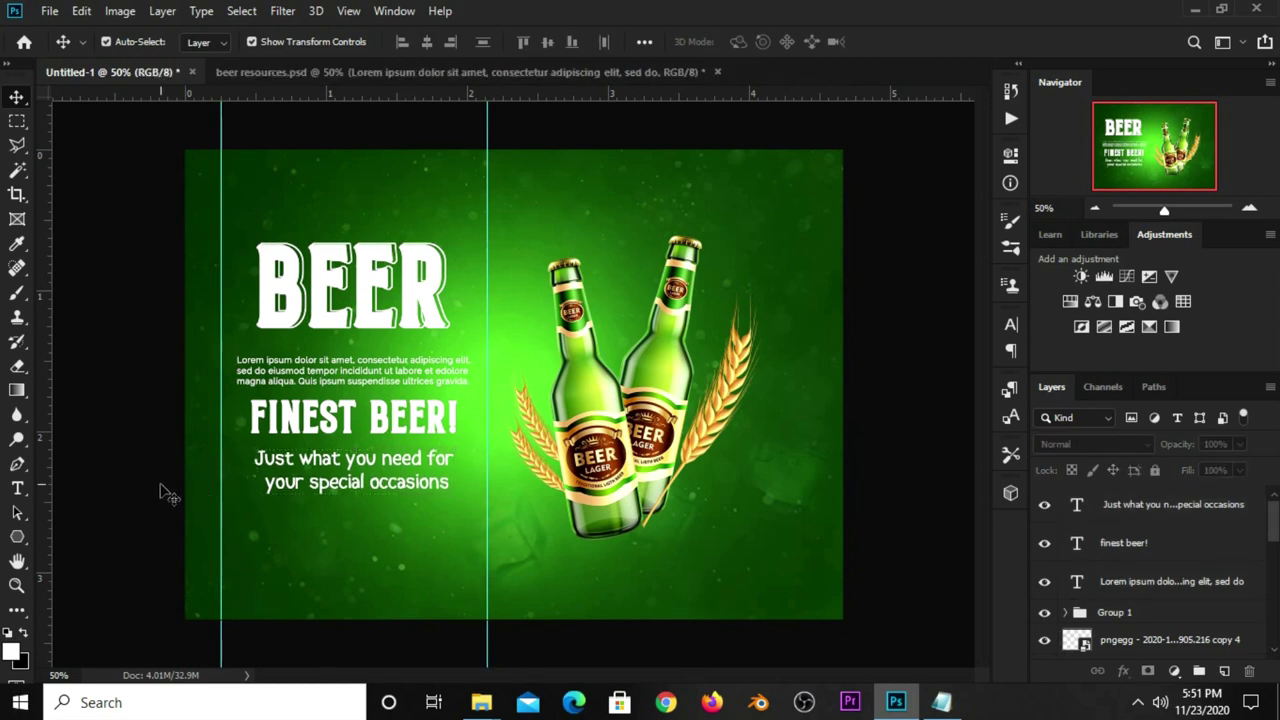
# Set the Polygon tool to draw star shapes
pyautogui.moveTo(17, 537); pyautogui.dragTo(92, 587)
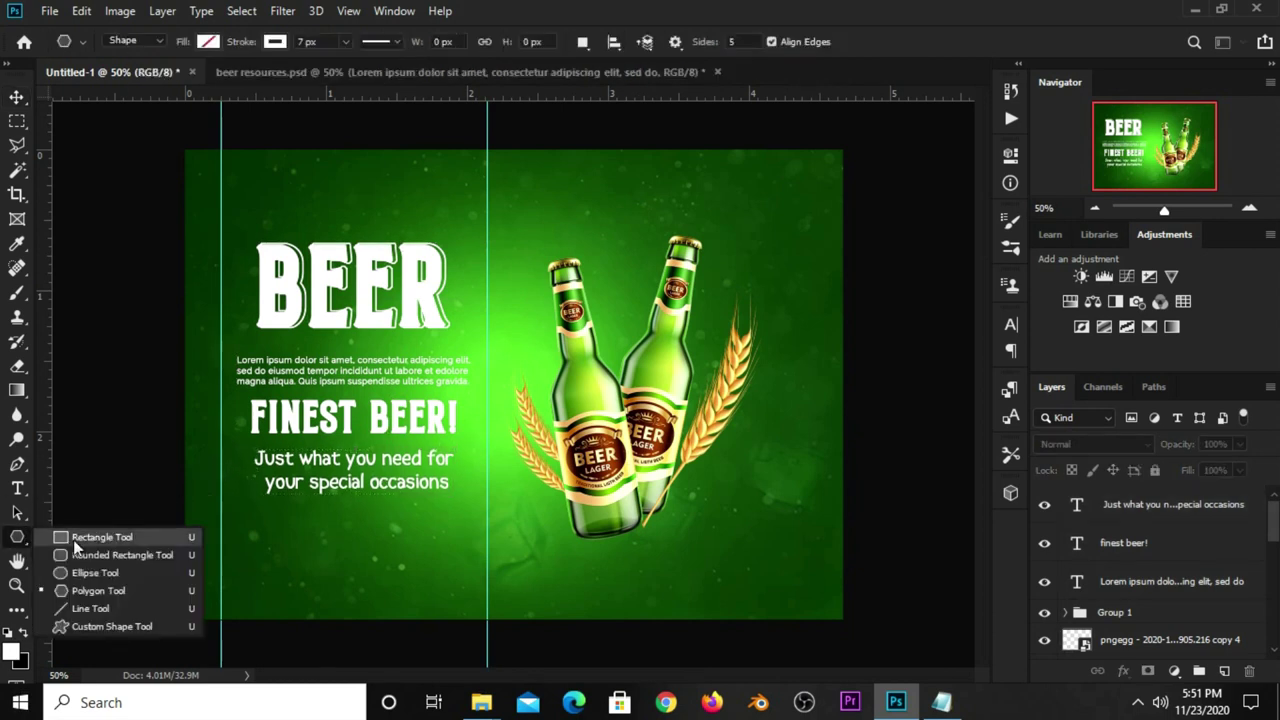
pyautogui.click(93, 590)
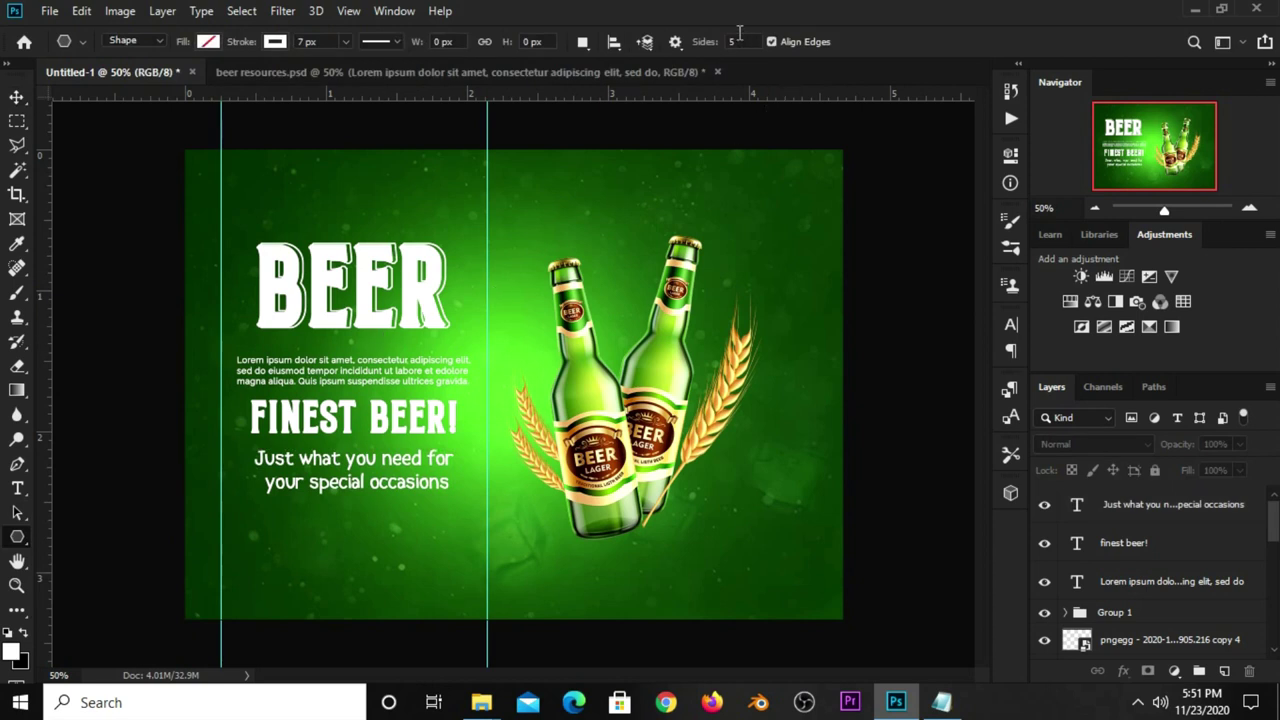
pyautogui.click(676, 43)
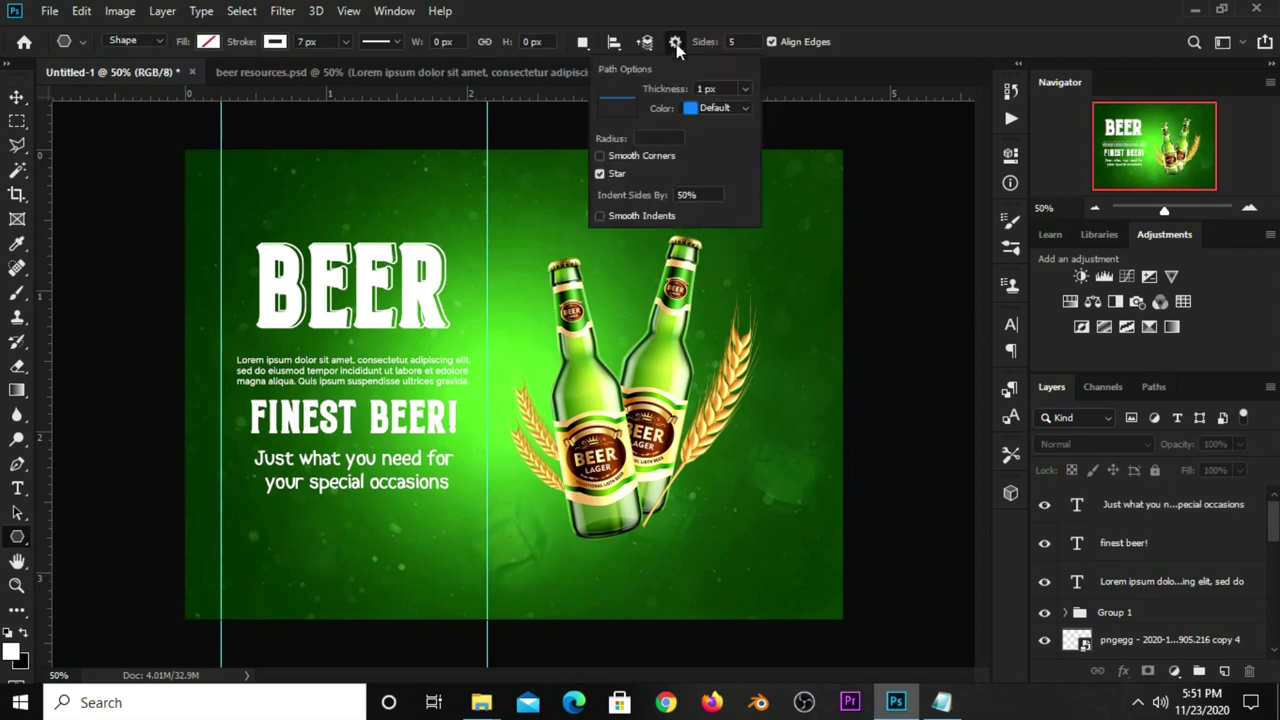
pyautogui.click(612, 173)
pyautogui.click(612, 173)
pyautogui.click(686, 194)
pyautogui.click(749, 42)
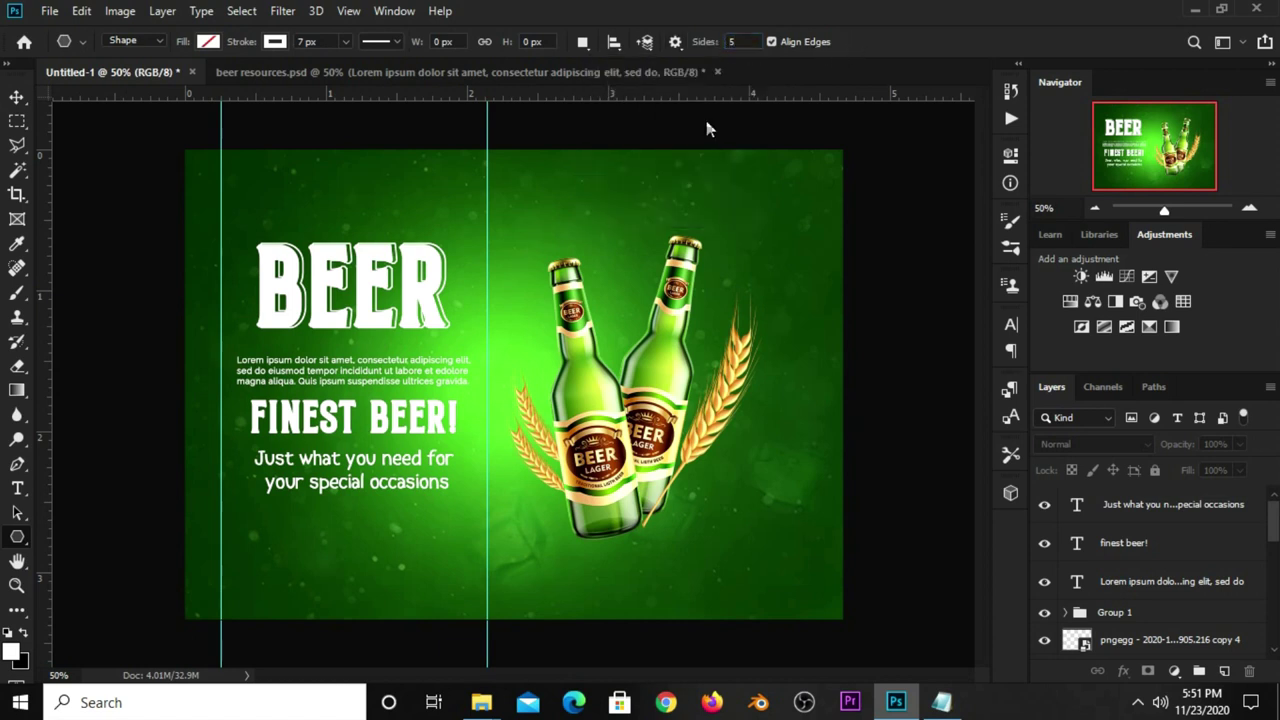
pyautogui.scroll(1, 305, 335)
pyautogui.scroll(1, 303, 325)
pyautogui.scroll(2, 300, 310)
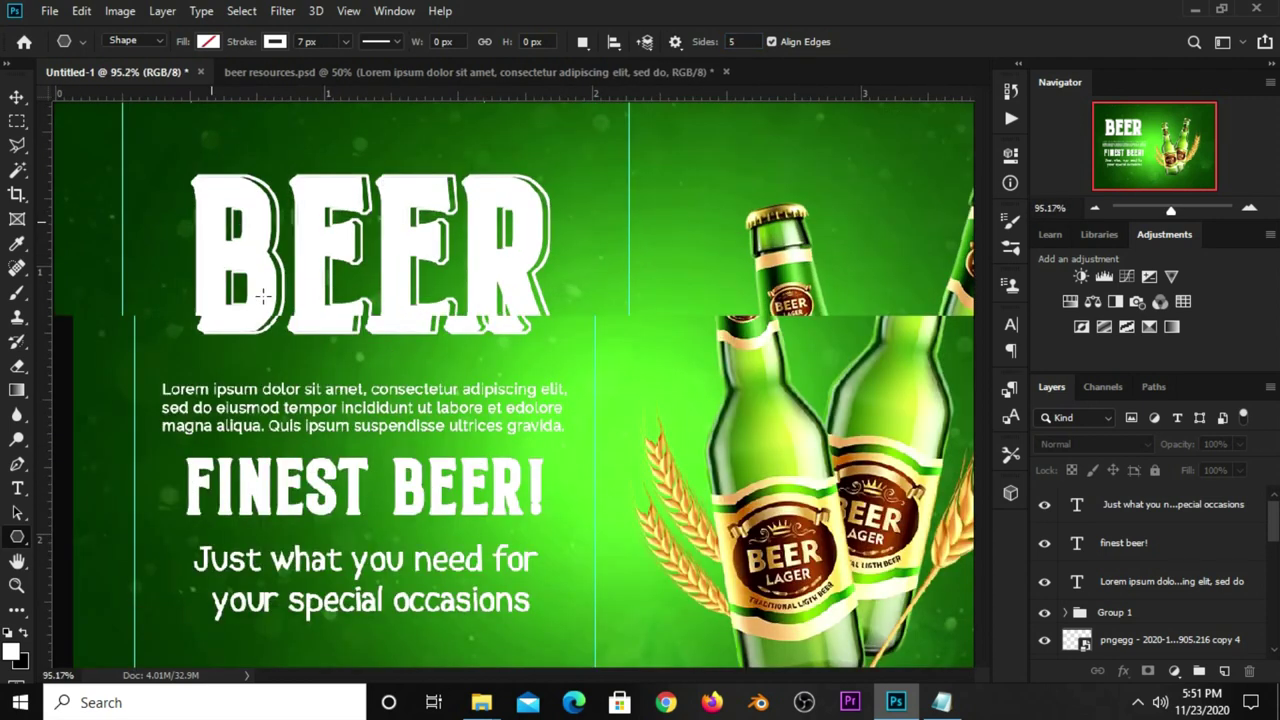
pyautogui.scroll(2, 296, 290)
# Draw a star below the BEER headline and fill it solid white
pyautogui.moveTo(301, 367); pyautogui.dragTo(327, 398)
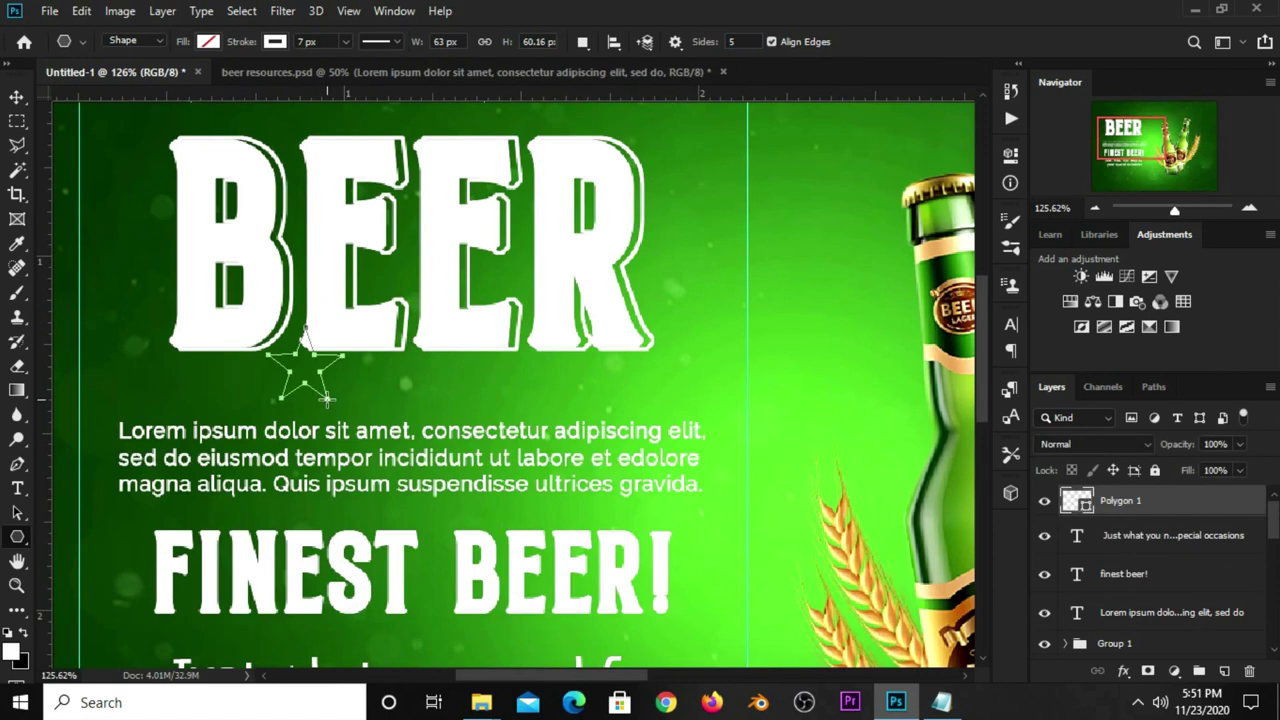
pyautogui.click(207, 42)
pyautogui.click(129, 139)
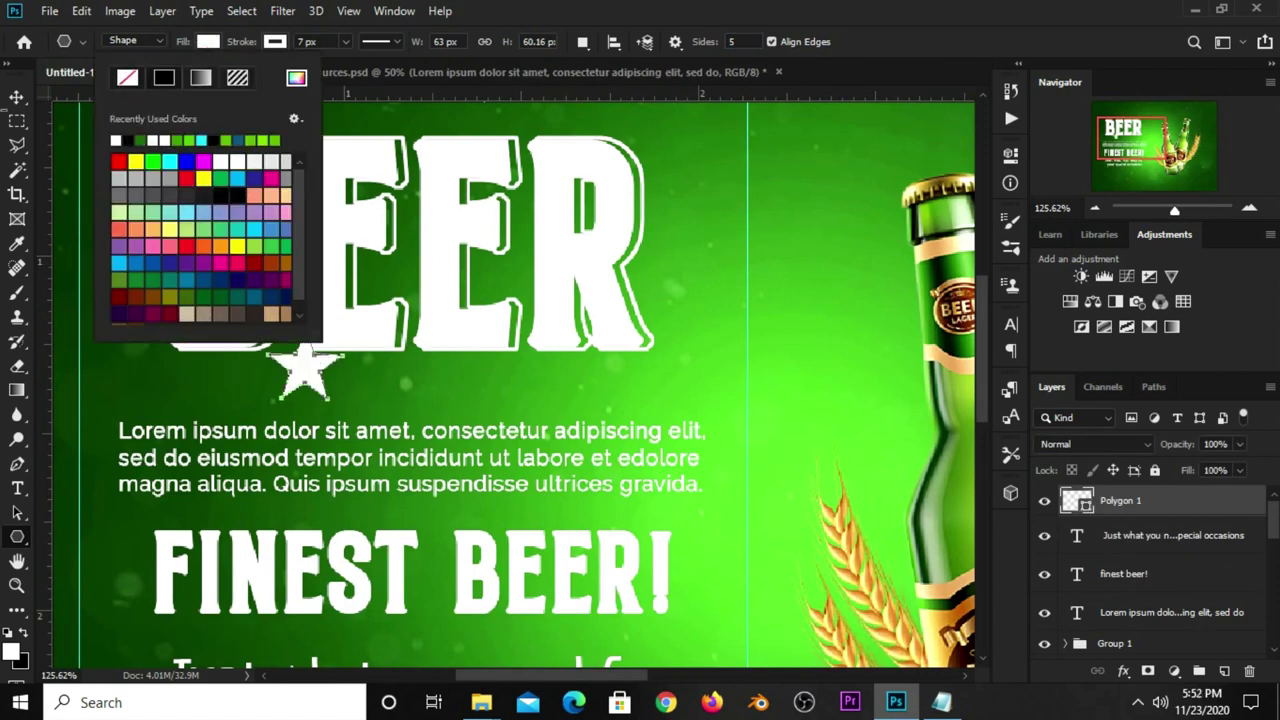
# Shrink the star to about 60%, move it just under BEER, and duplicate it
pyautogui.click(15, 100)
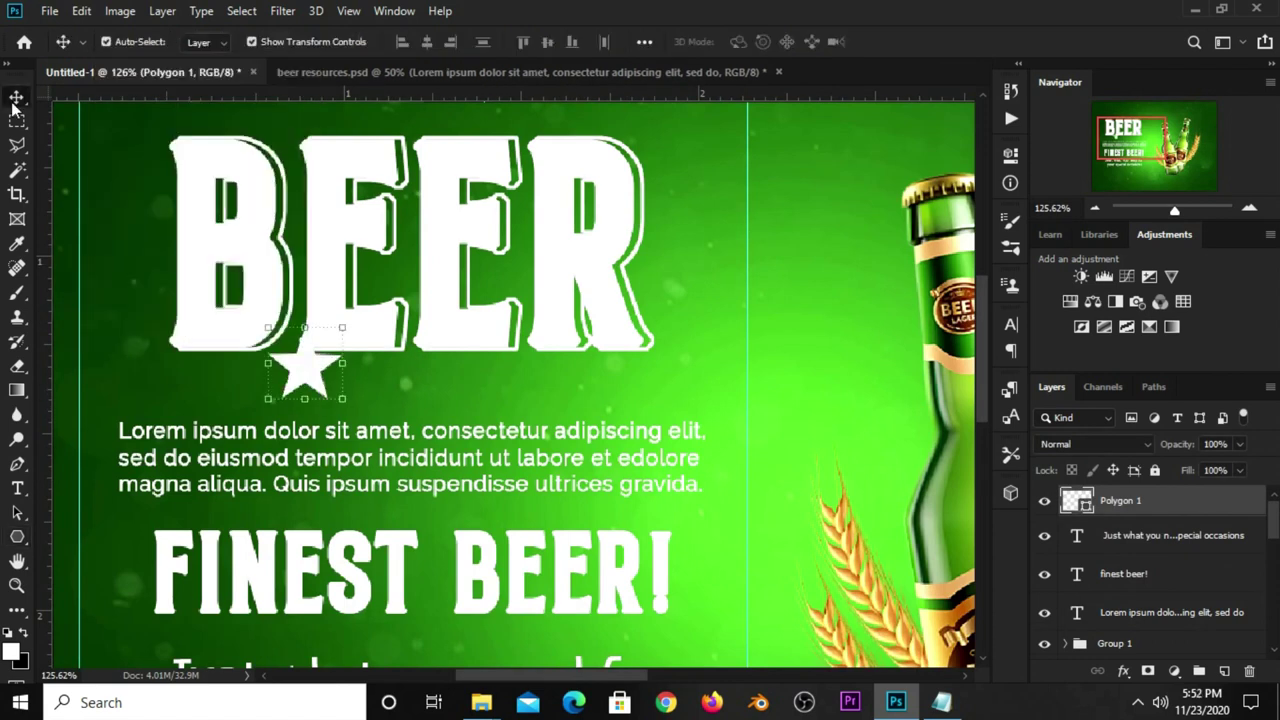
pyautogui.click(304, 325)
pyautogui.moveTo(344, 326); pyautogui.dragTo(314, 354)
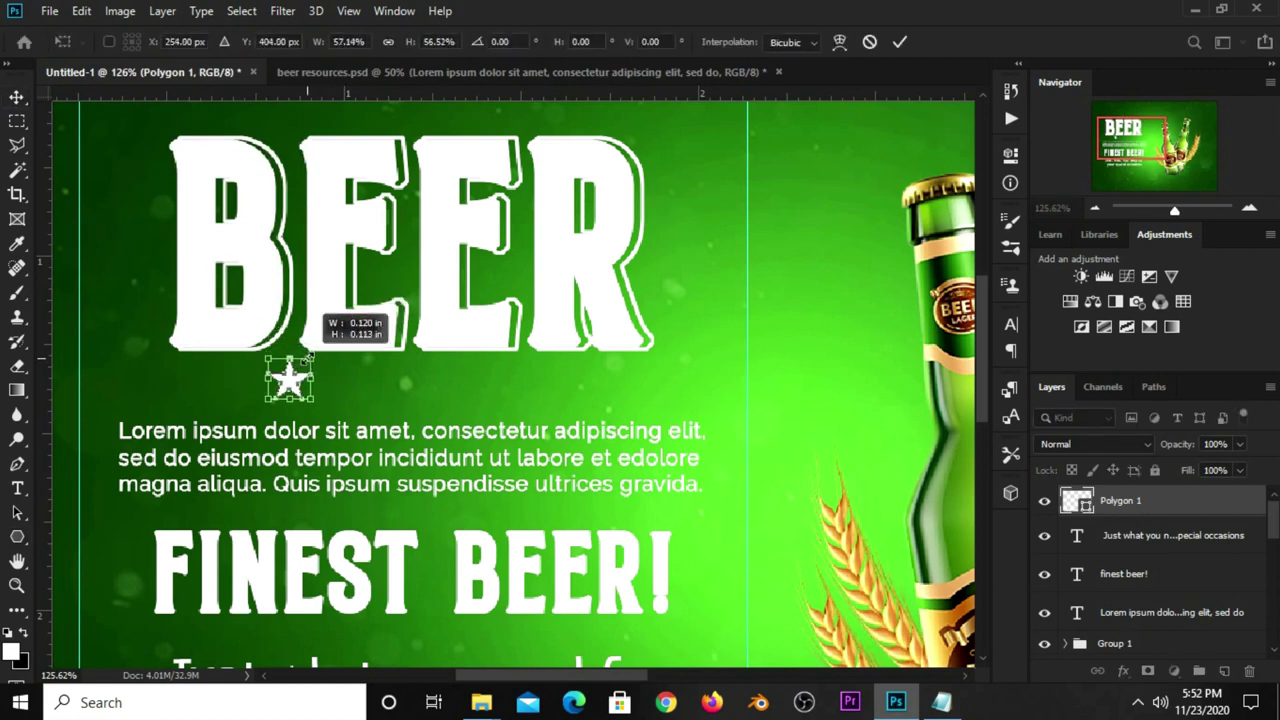
pyautogui.press('Return')
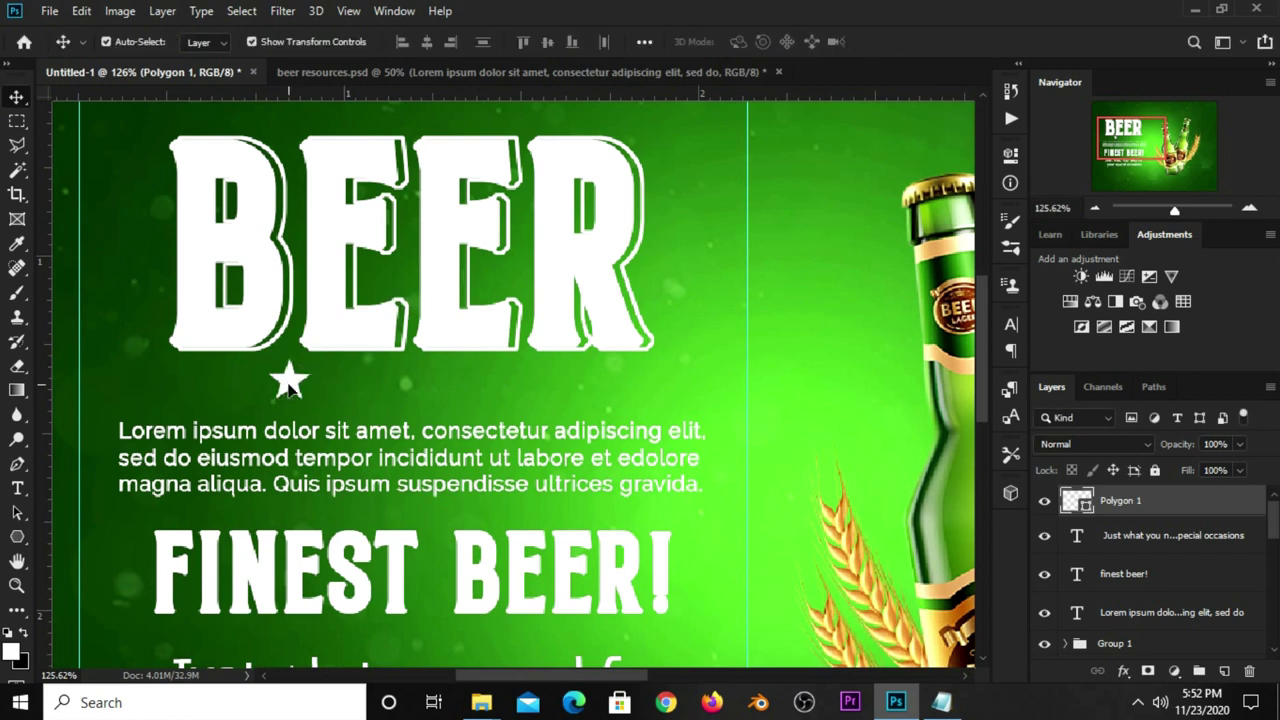
pyautogui.moveTo(288, 388); pyautogui.dragTo(331, 396)
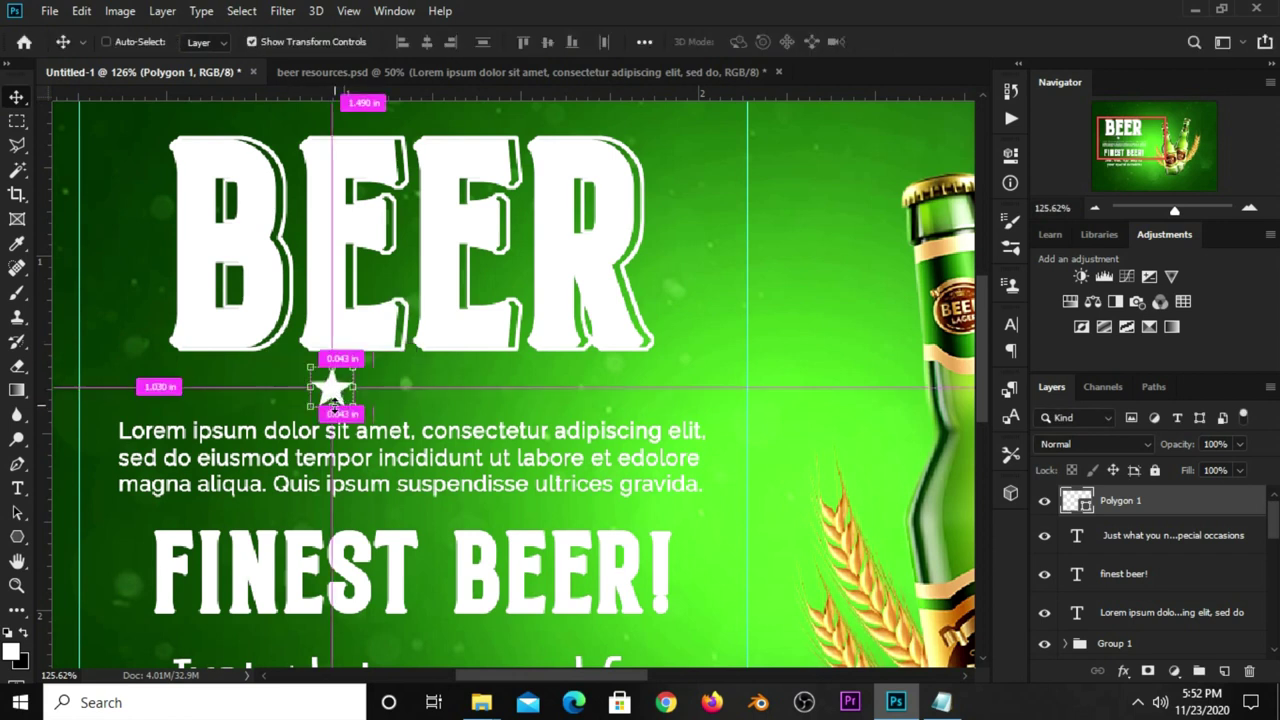
pyautogui.hotkey('ctrl', 'j')
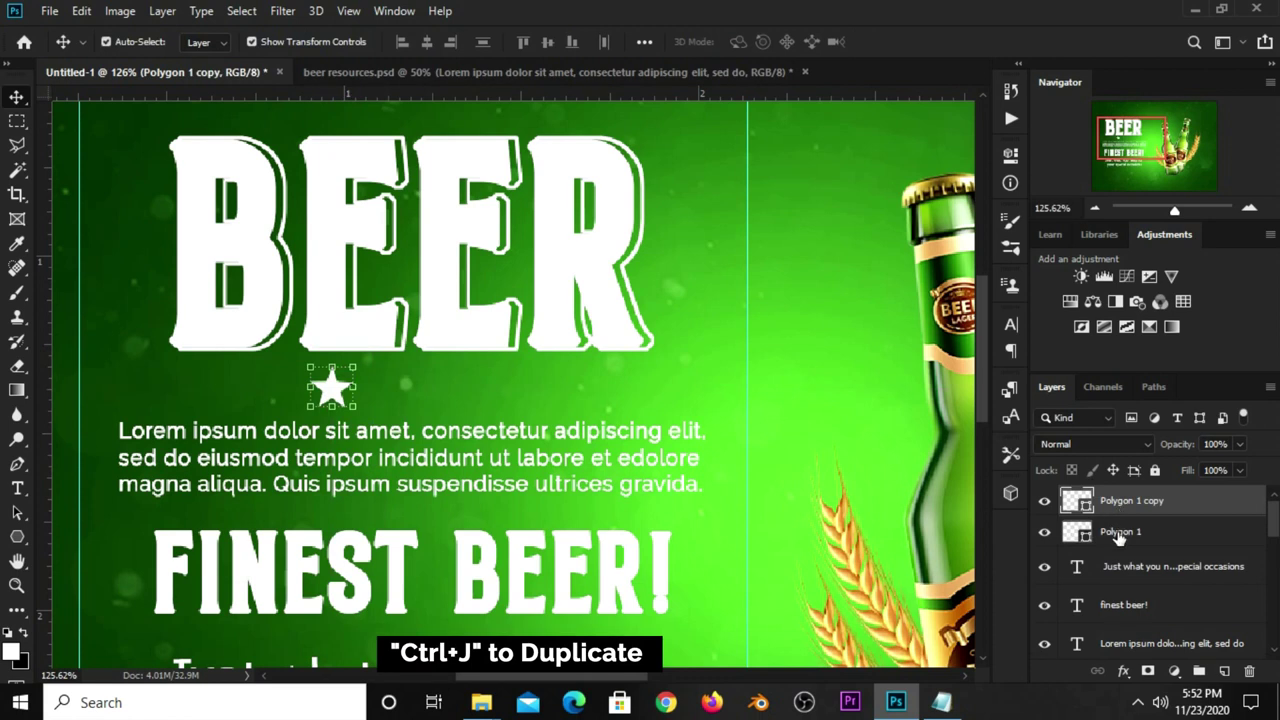
# Nudge the star copies into a row of three and group the three star layers
pyautogui.press('Right')
pyautogui.press('Right')
pyautogui.press('Right')
pyautogui.press('Right')
pyautogui.press('Right')
pyautogui.press('Right')
pyautogui.press('Right')
pyautogui.press('Right')
pyautogui.press('Right')
pyautogui.press('Right')
pyautogui.press('Right')
pyautogui.press('Right')
pyautogui.press('Right')
pyautogui.press('Right')
pyautogui.press('Right')
pyautogui.press('Right')
pyautogui.press('Right')
pyautogui.press('Right')
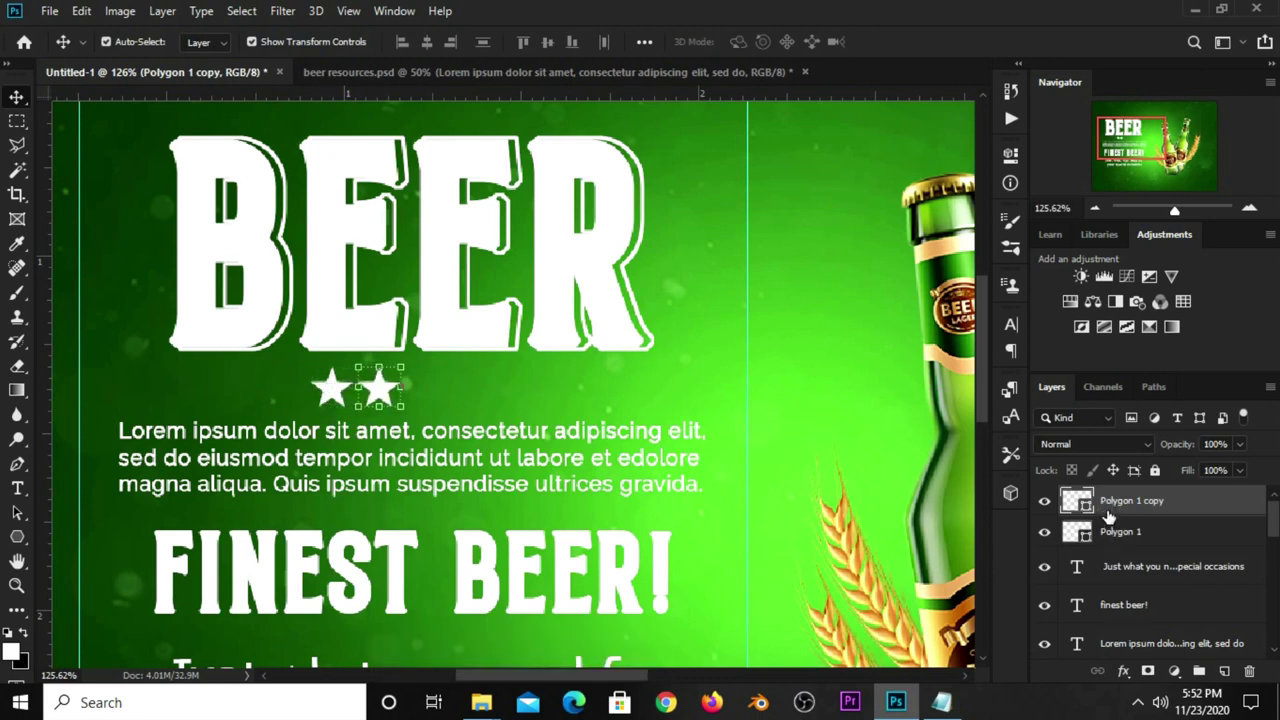
pyautogui.hotkey('ctrl', 'j')
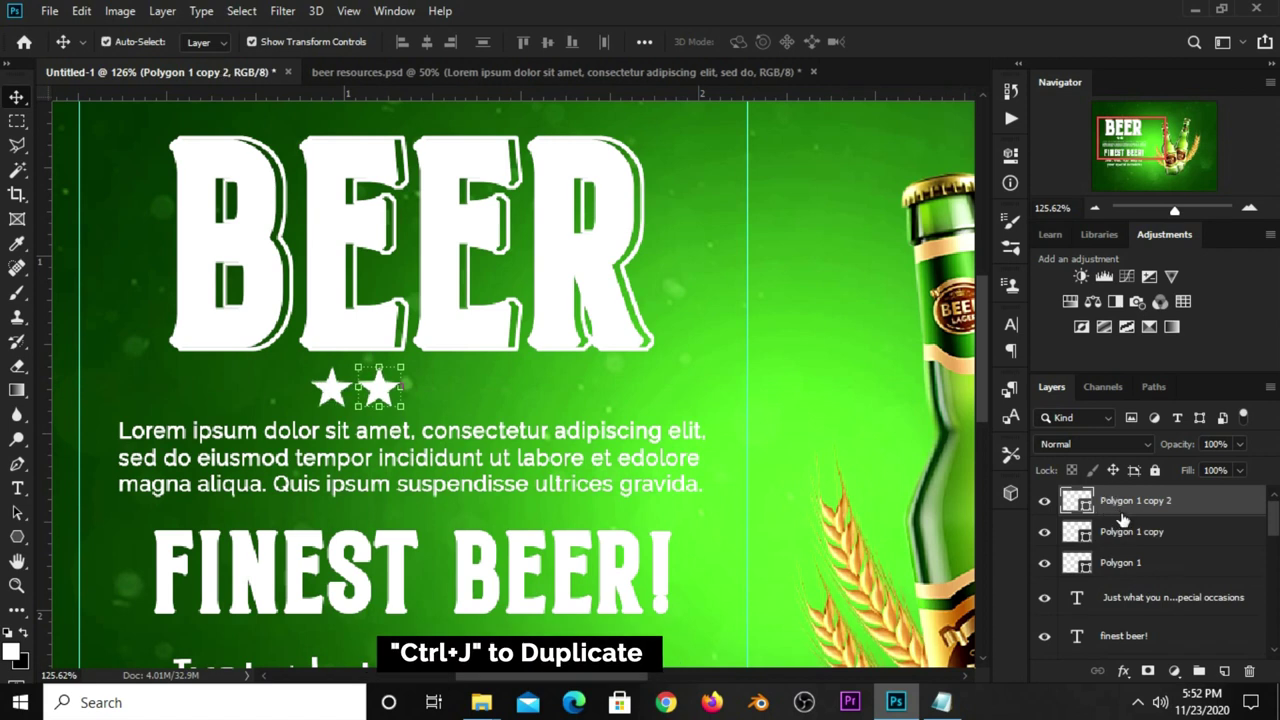
pyautogui.press('Right')
pyautogui.press('Right')
pyautogui.press('Right')
pyautogui.press('Right')
pyautogui.press('Right')
pyautogui.press('Right')
pyautogui.press('Right')
pyautogui.press('Right')
pyautogui.press('Right')
pyautogui.press('Right')
pyautogui.press('Right')
pyautogui.press('Right')
pyautogui.press('Right')
pyautogui.press('Right')
pyautogui.press('Right')
pyautogui.press('Right')
pyautogui.press('Right')
pyautogui.keyDown('shift'); pyautogui.click(1141, 565); pyautogui.keyUp('shift')
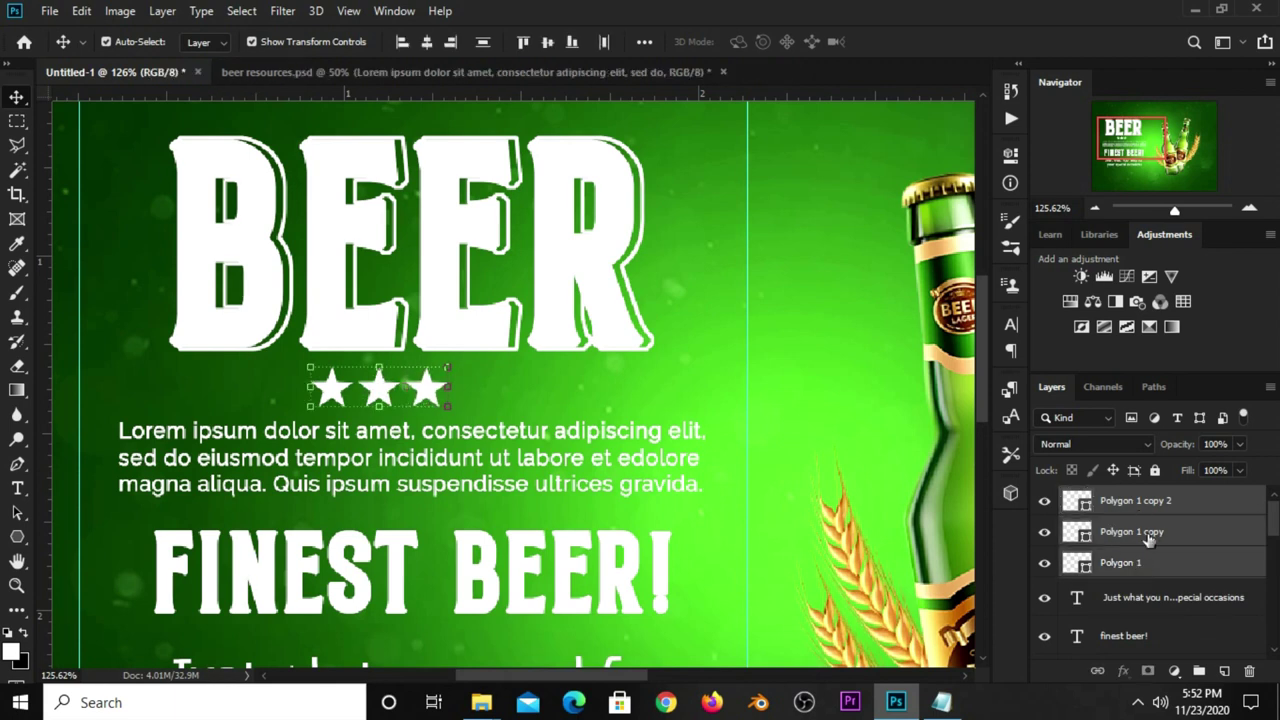
pyautogui.hotkey('ctrl', 'g')
# Nudge the third star slightly left, checking the group's spacing by toggling visibility
pyautogui.click(1044, 497)
pyautogui.click(1044, 497)
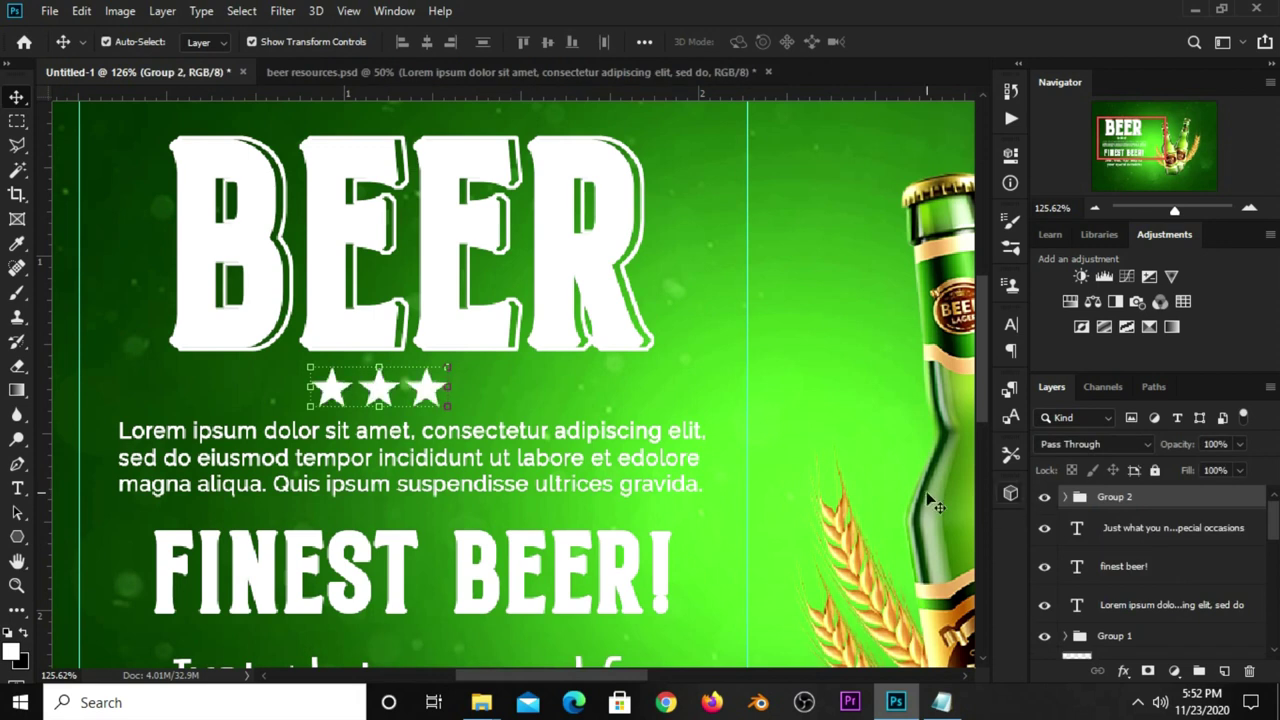
pyautogui.click(423, 395)
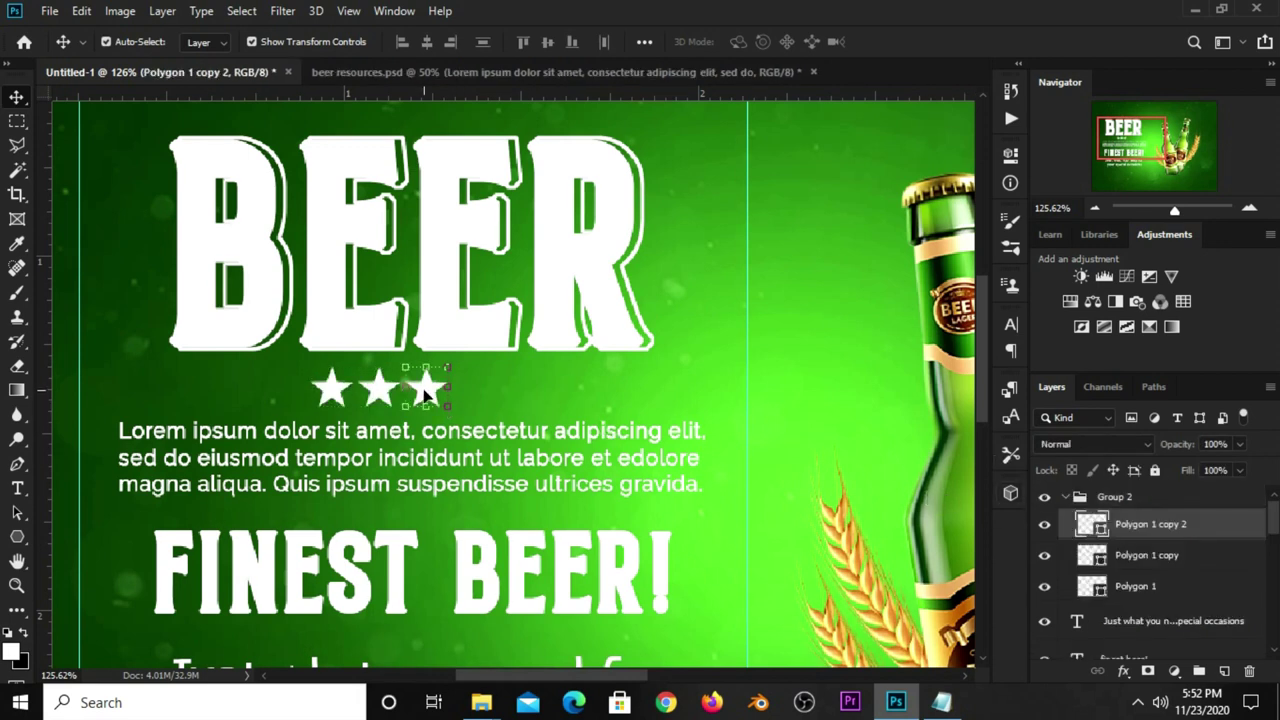
pyautogui.press('Left')
pyautogui.press('Left')
pyautogui.click(1078, 500)
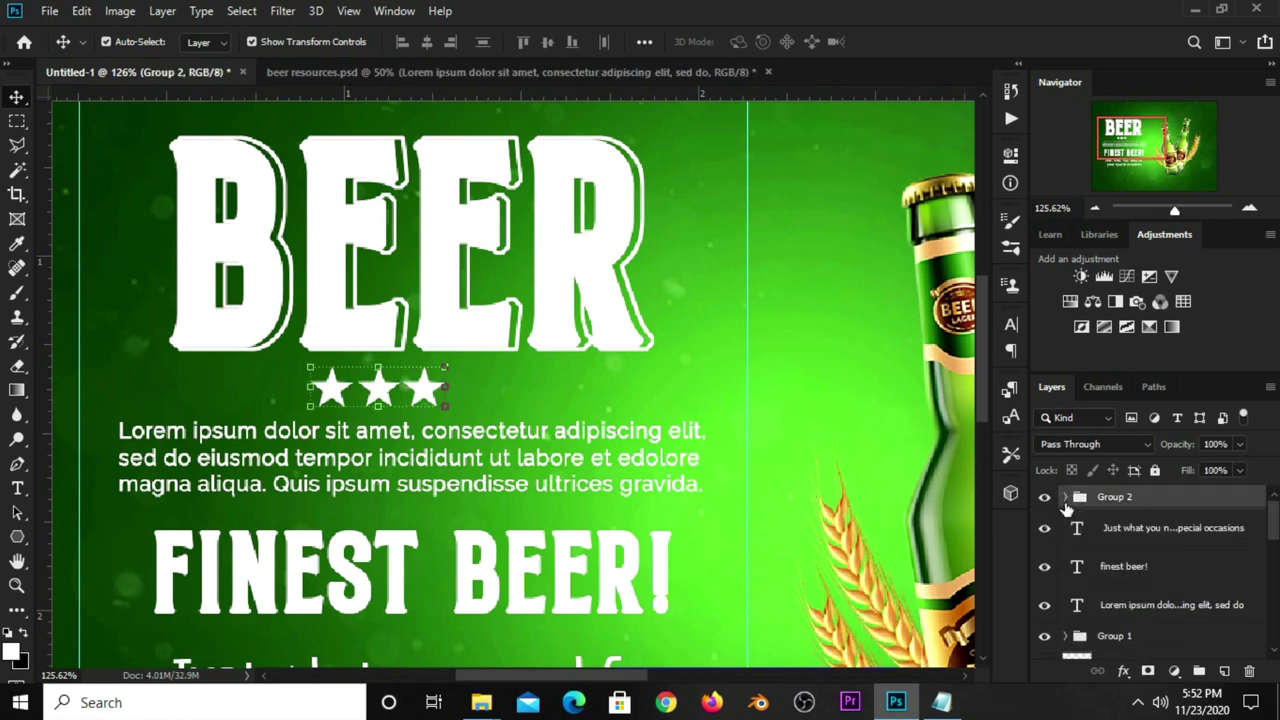
pyautogui.click(1045, 498)
pyautogui.click(1045, 498)
# Centre the star group horizontally under the BEER headline and zoom out to view the poster
pyautogui.click(241, 11)
pyautogui.click(236, 12)
pyautogui.click(16, 121)
pyautogui.click(65, 124)
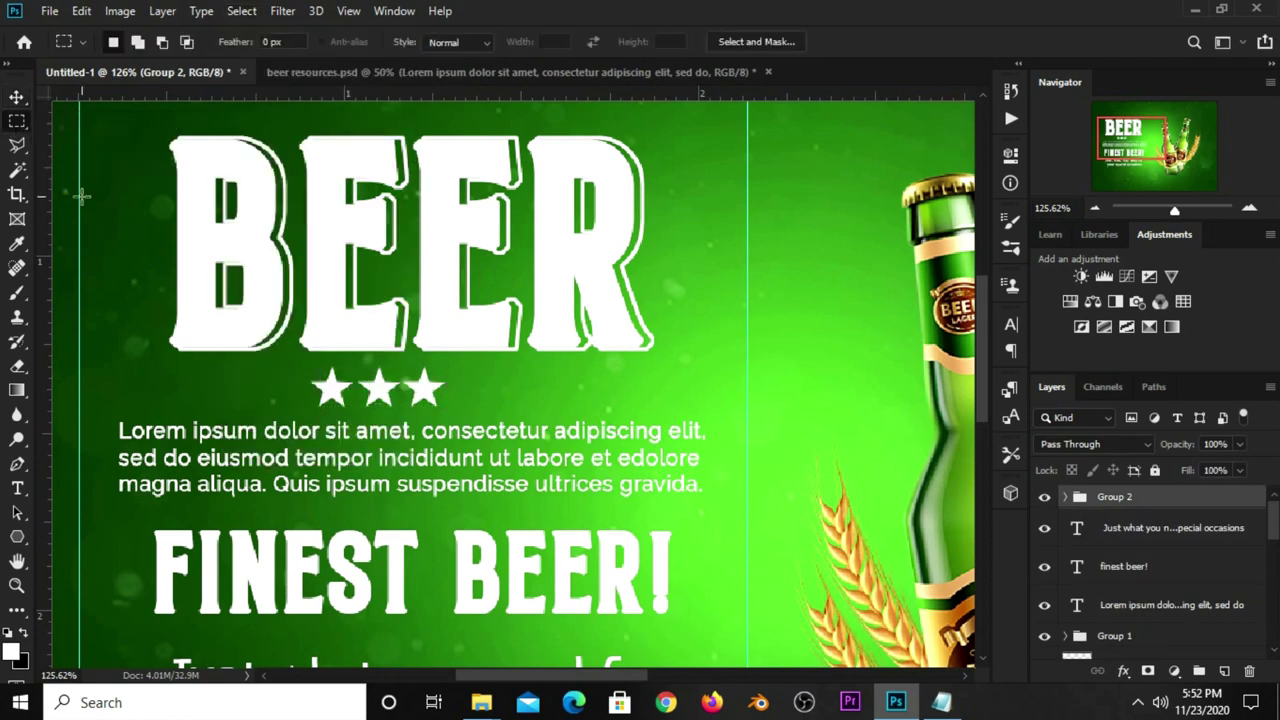
pyautogui.moveTo(77, 205); pyautogui.dragTo(745, 325)
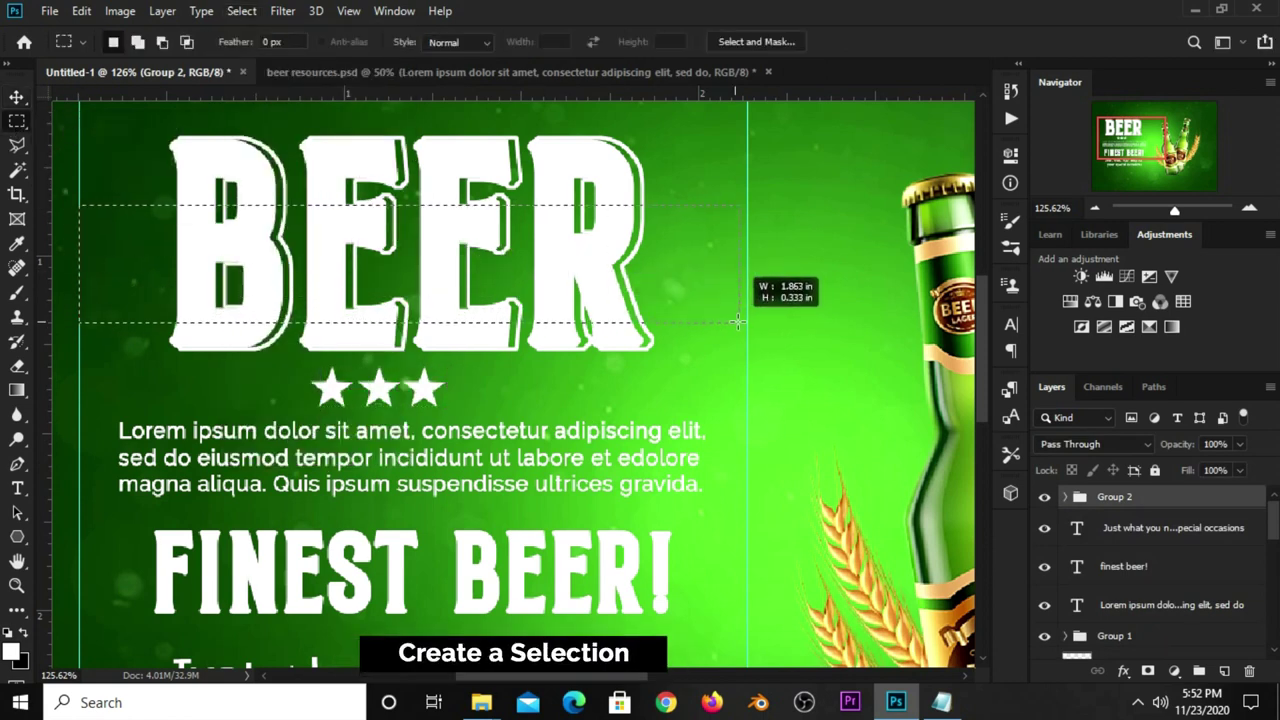
pyautogui.click(16, 97)
pyautogui.click(72, 99)
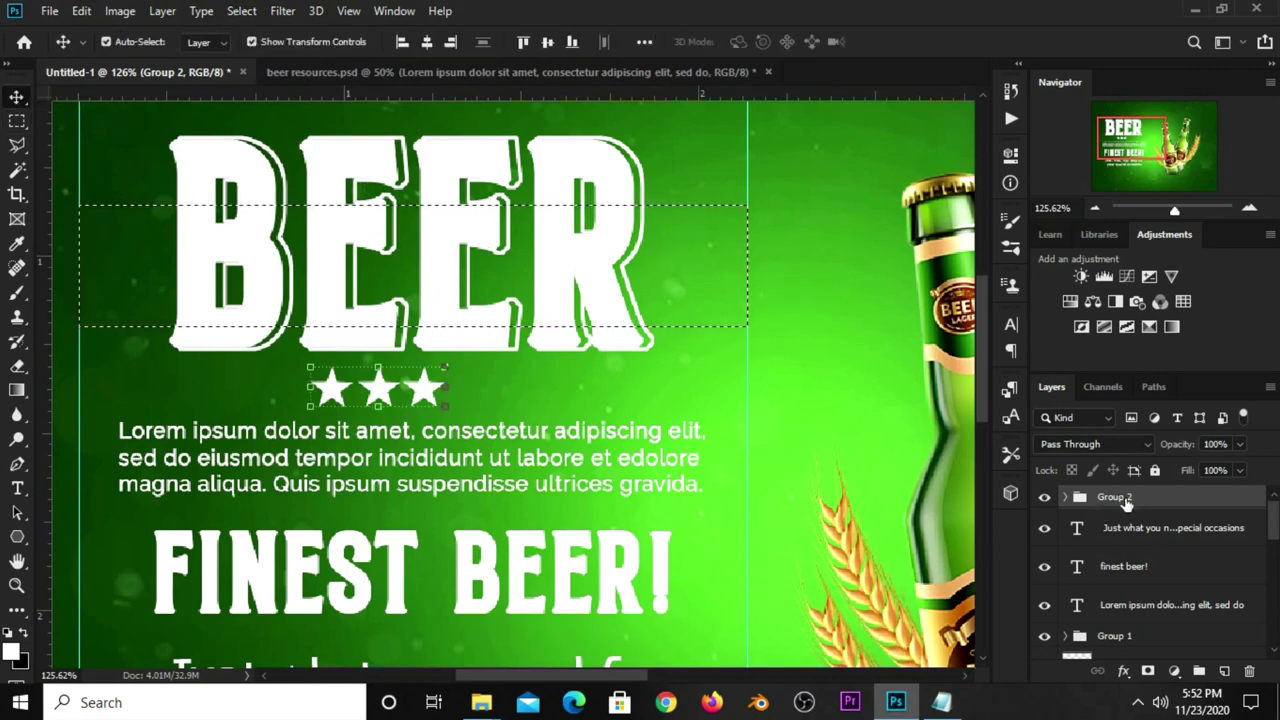
pyautogui.click(427, 43)
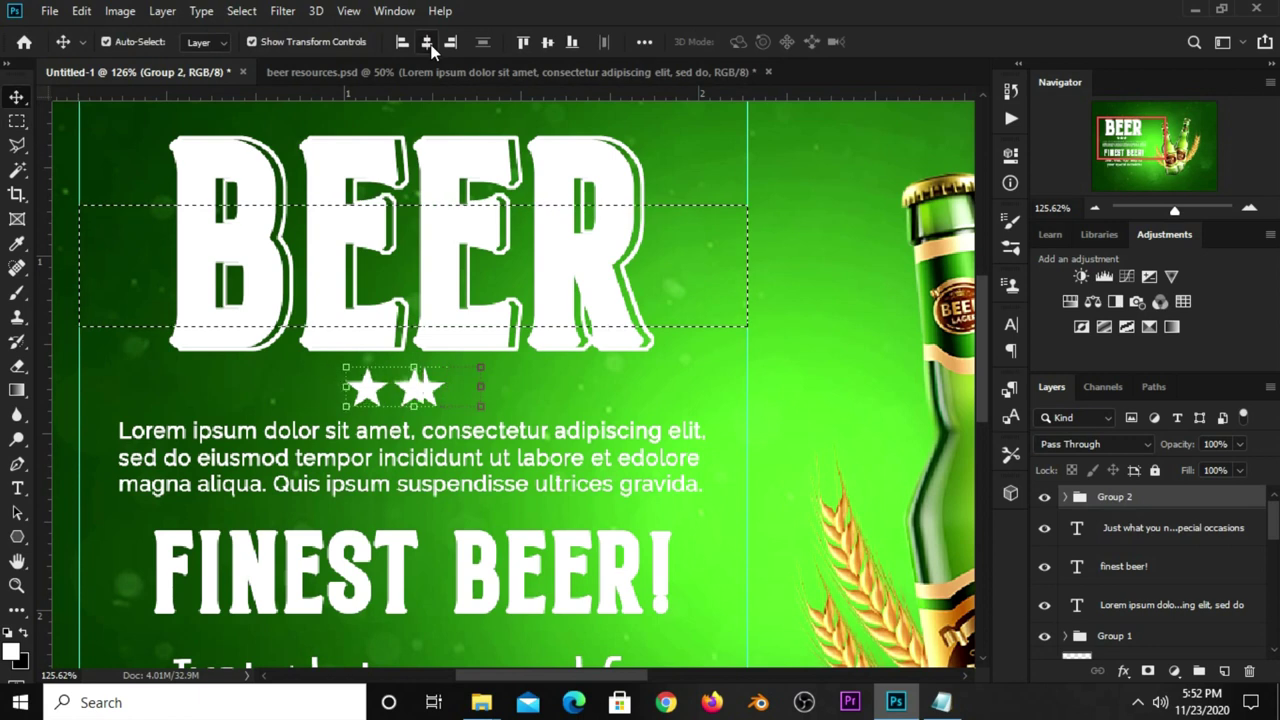
pyautogui.hotkey('ctrl', 'd')
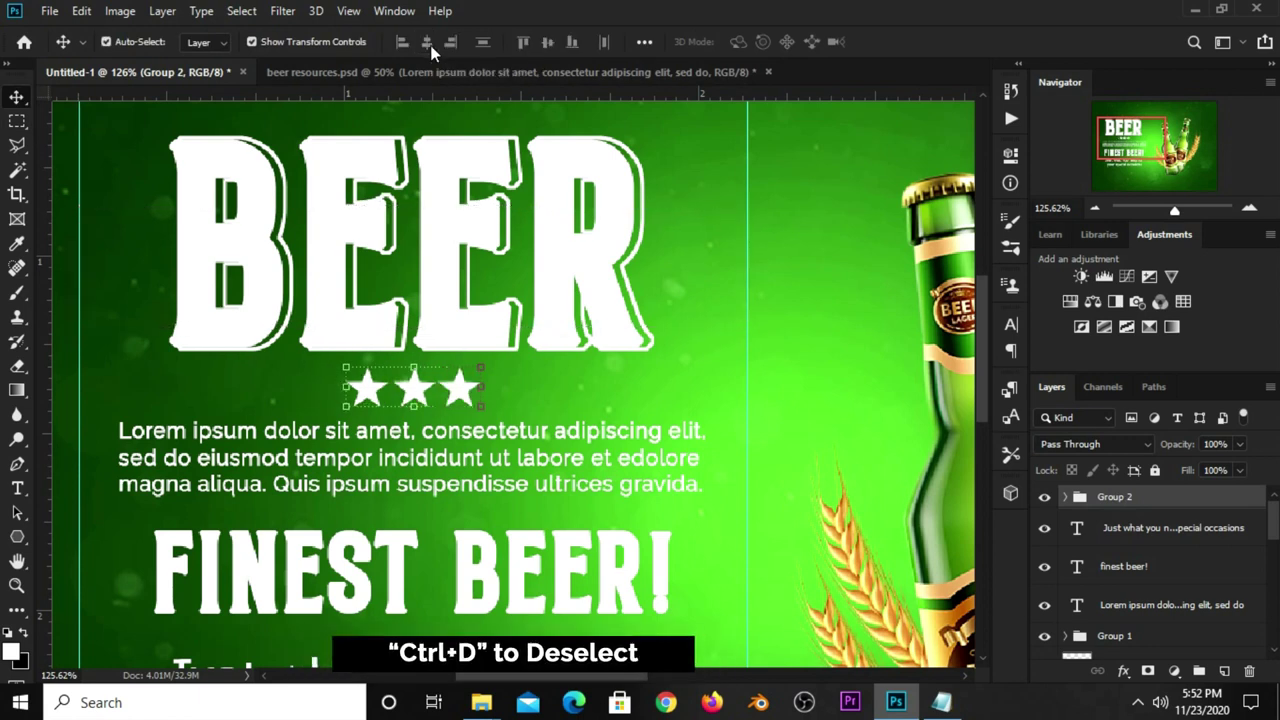
pyautogui.hotkey('ctrl', '-')
pyautogui.hotkey('ctrl', '-')
pyautogui.hotkey('ctrl', '-')
pyautogui.click(160, 203)
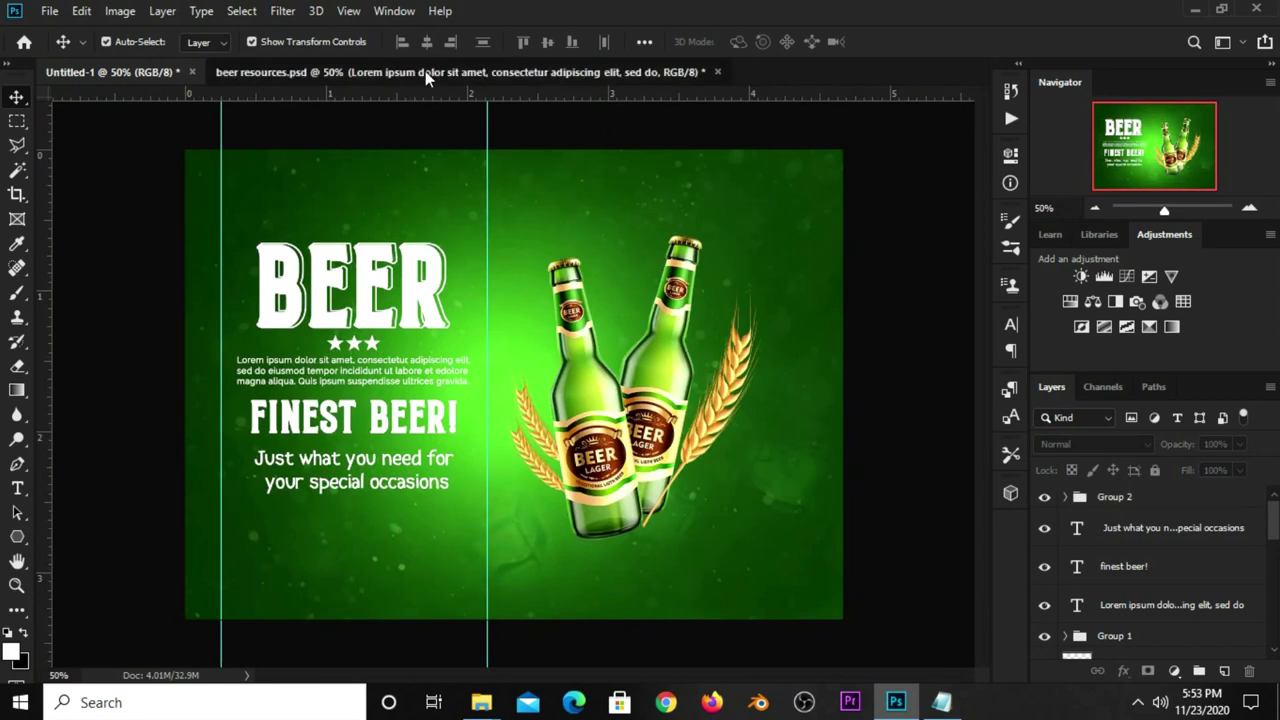
# Copy the beer 2 glass from beer resources.psd onto the poster's left side
pyautogui.click(425, 71)
pyautogui.click(336, 302)
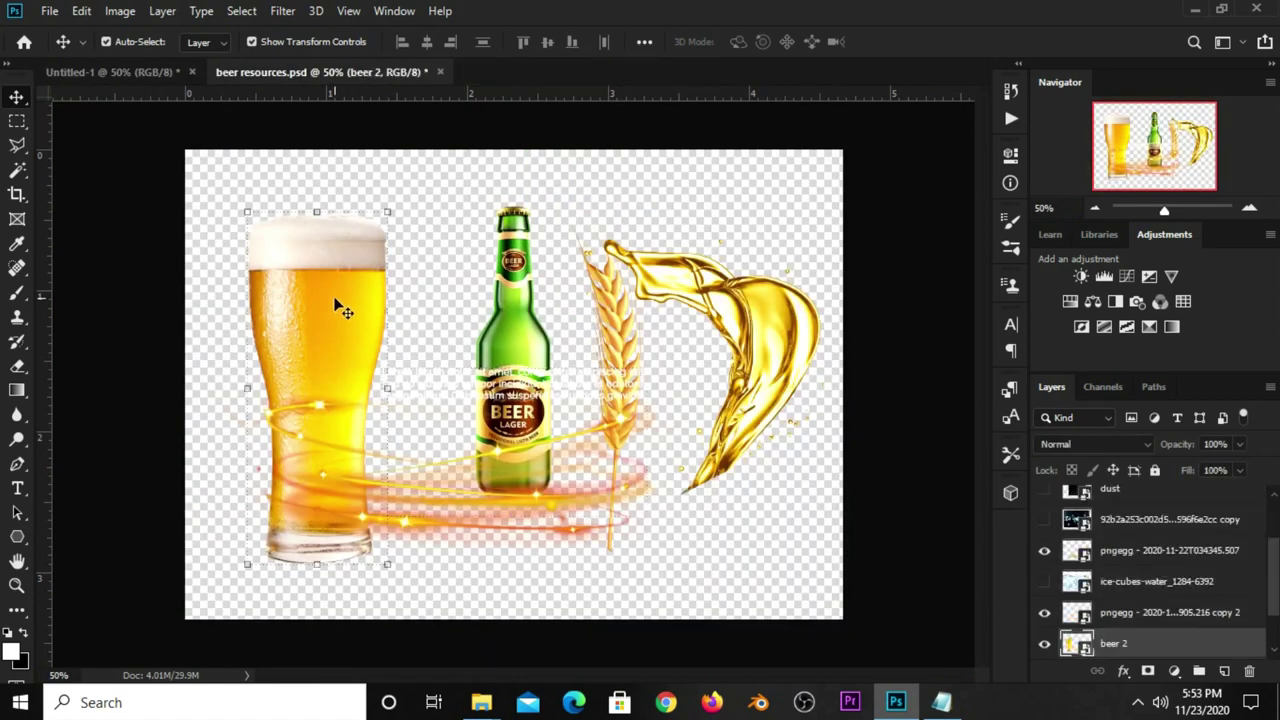
pyautogui.click(142, 74)
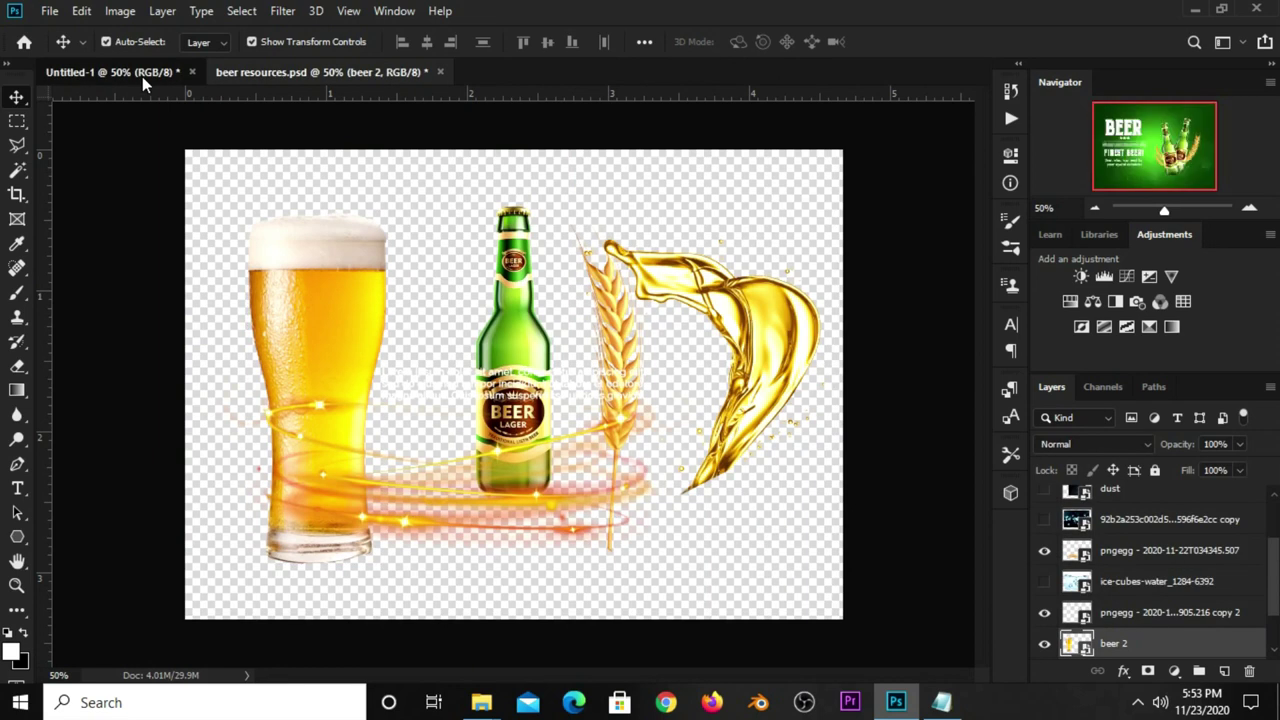
pyautogui.moveTo(142, 89); pyautogui.dragTo(177, 240)
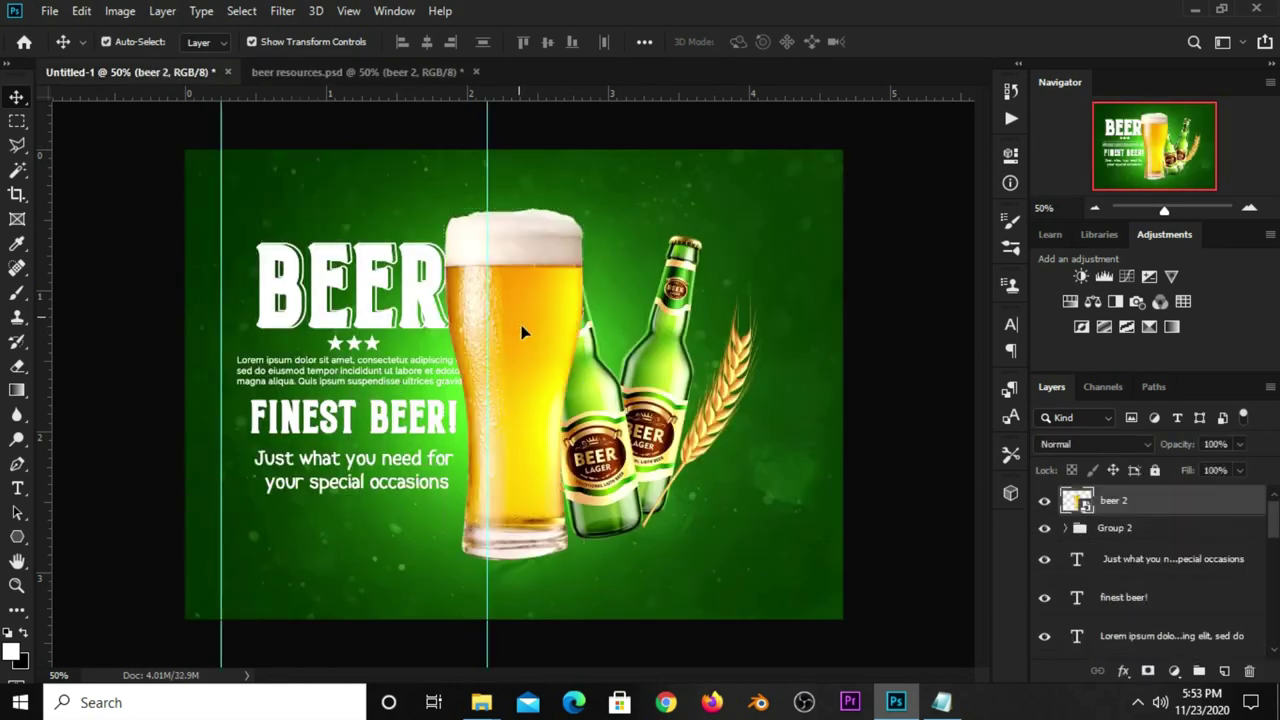
pyautogui.moveTo(521, 332); pyautogui.dragTo(312, 447)
# Tilt the beer glass about 16.8° and shrink it to 63% in the bottom-left corner
pyautogui.hotkey('ctrl', 't')
pyautogui.moveTo(425, 323)
pyautogui.mouseDown()
pyautogui.moveTo(354, 451)
pyautogui.moveTo(229, 597)
pyautogui.moveTo(265, 566)
pyautogui.mouseUp()
pyautogui.moveTo(325, 524)
pyautogui.mouseDown()
pyautogui.moveTo(308, 515)
pyautogui.moveTo(238, 558)
pyautogui.mouseUp()
pyautogui.moveTo(290, 520)
pyautogui.mouseDown()
pyautogui.moveTo(211, 567)
pyautogui.moveTo(233, 531)
pyautogui.mouseUp()
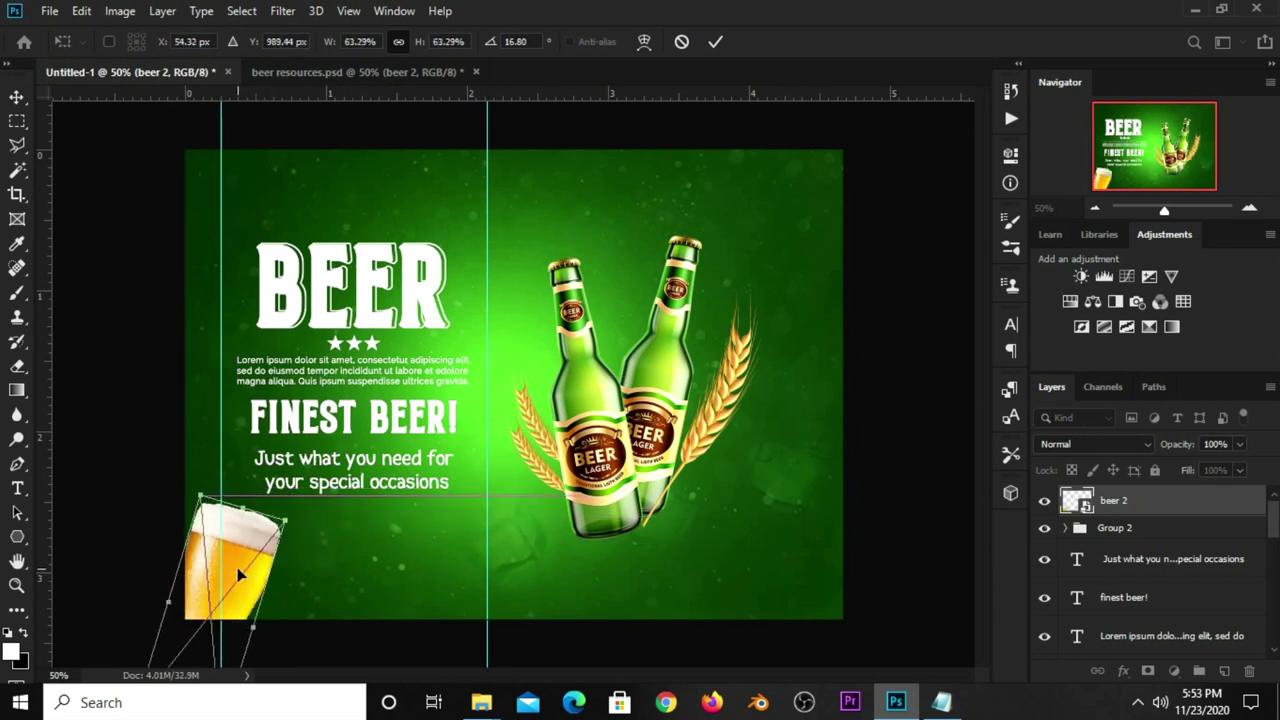
pyautogui.press('Return')
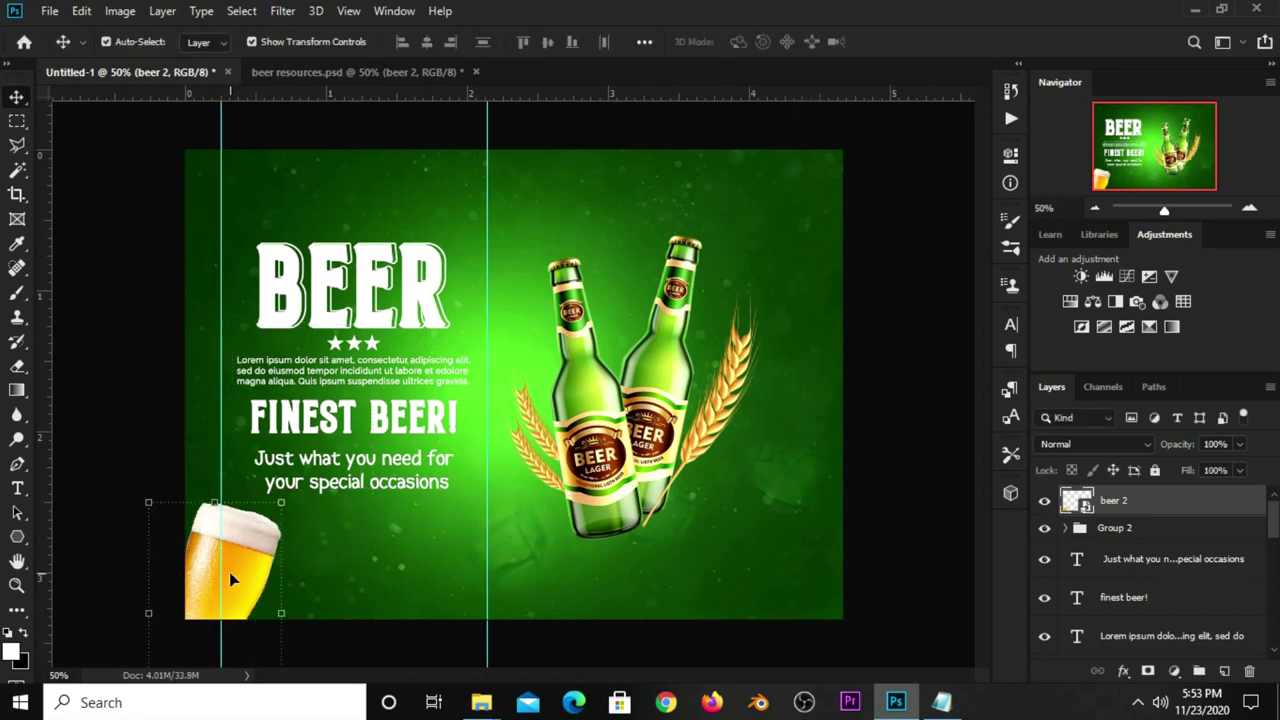
# Nudge the beer glass slightly down into the corner and clear all guides
pyautogui.moveTo(233, 571); pyautogui.dragTo(231, 568)
pyautogui.click(167, 344)
pyautogui.click(250, 563)
pyautogui.moveTo(244, 551); pyautogui.dragTo(244, 554)
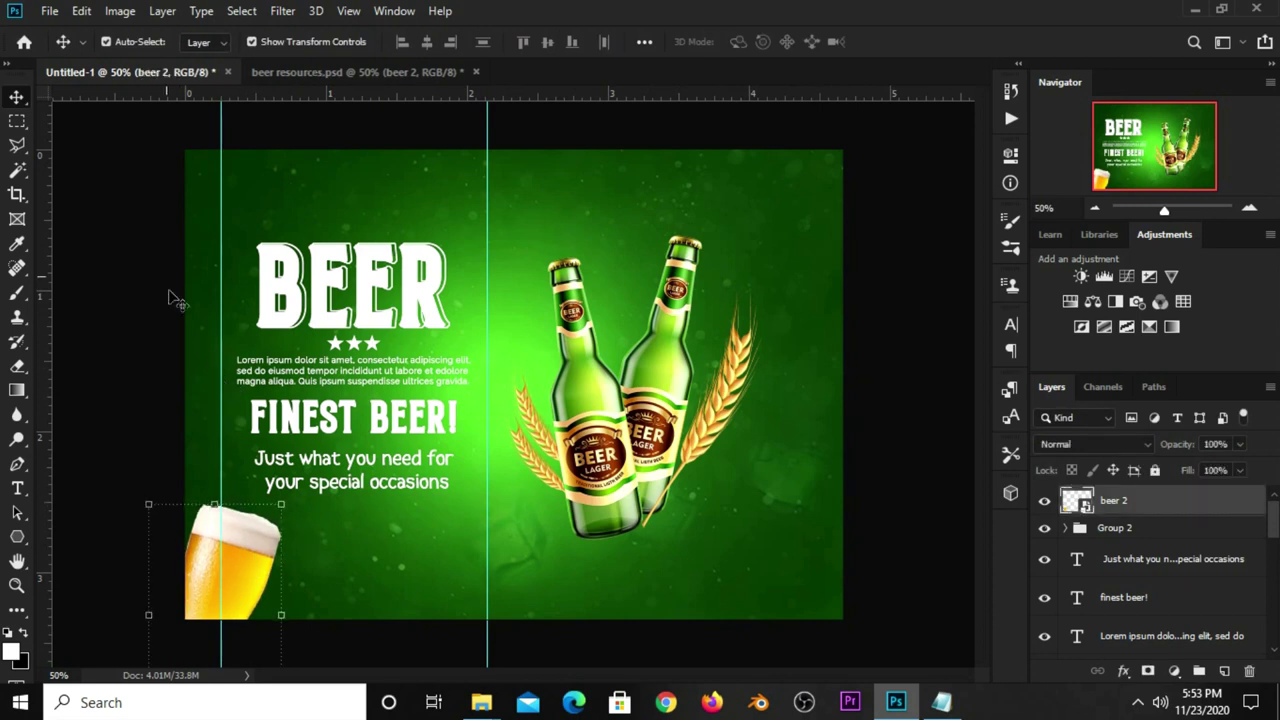
pyautogui.click(138, 181)
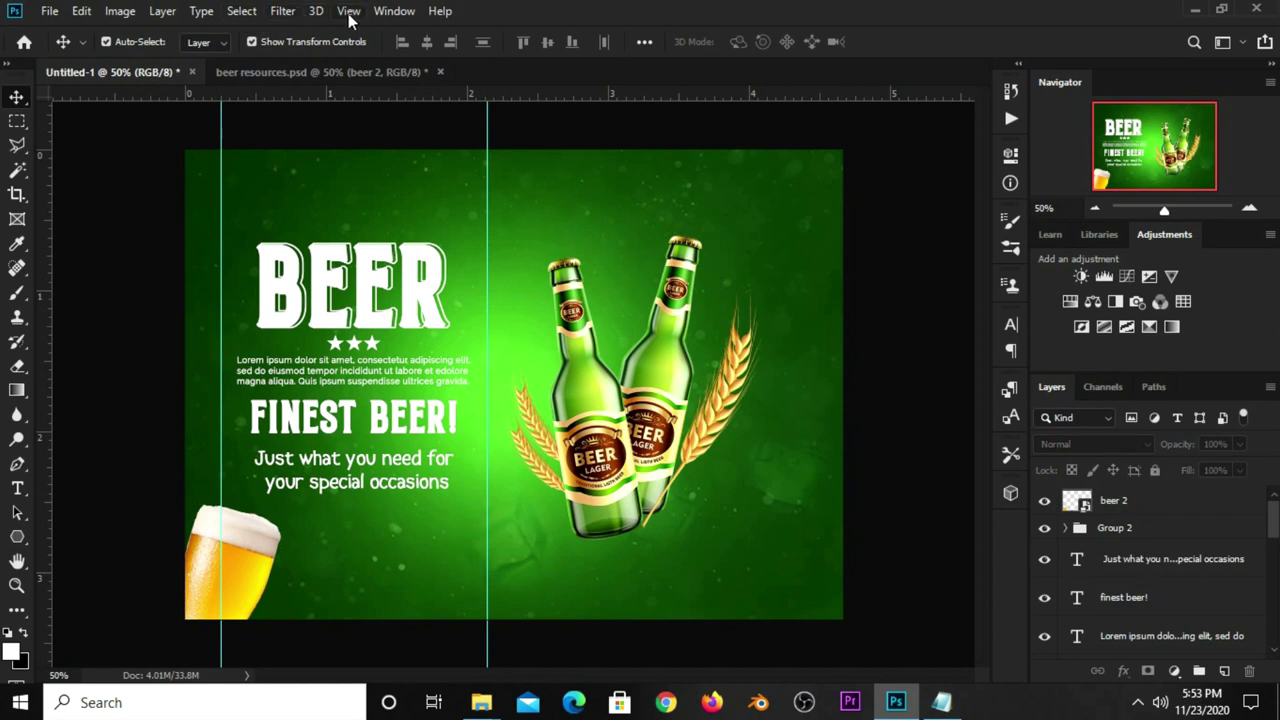
pyautogui.click(348, 12)
pyautogui.click(412, 466)
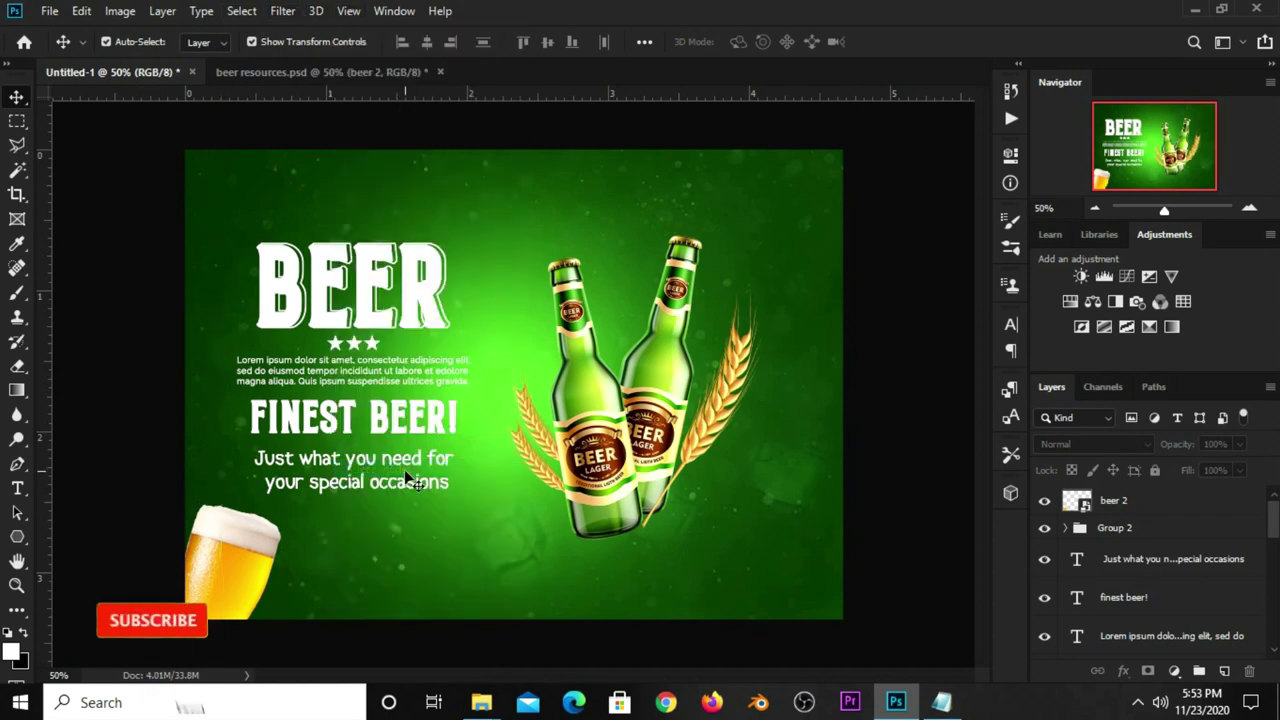
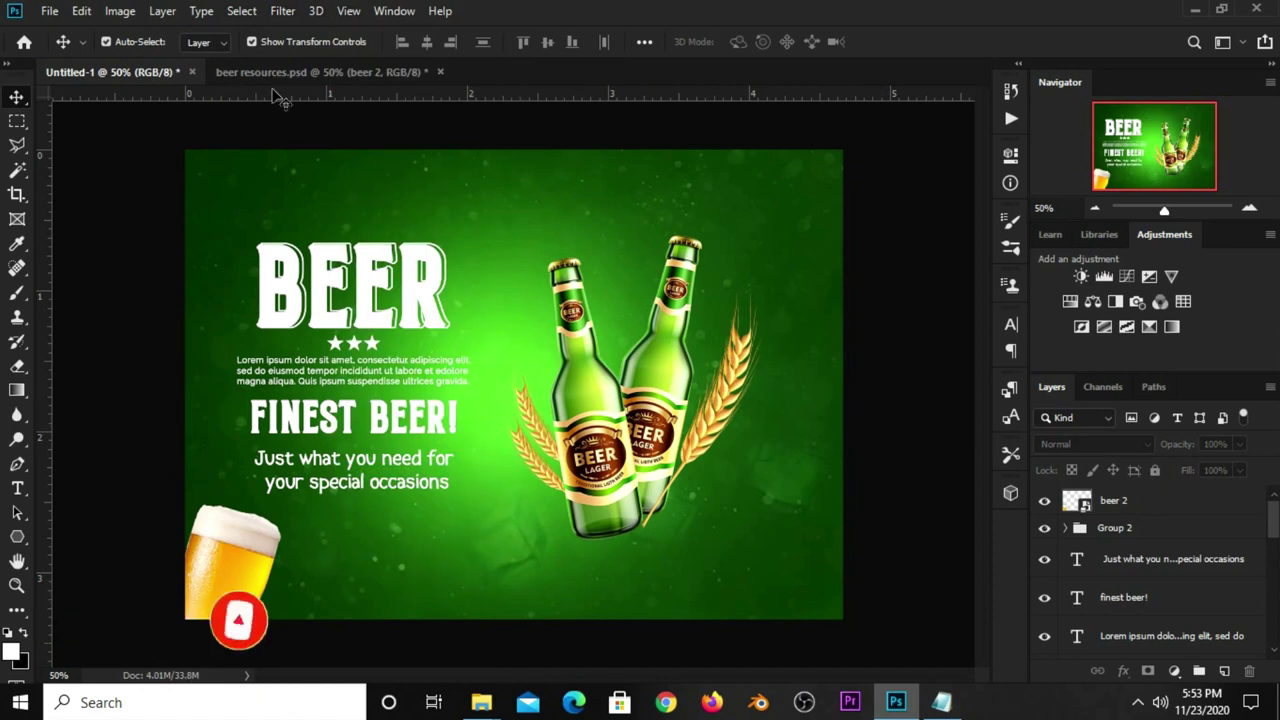
# Drag the golden splash from beer resources.psd into the poster and rotate it
pyautogui.click(340, 72)
pyautogui.keyDown('ctrl'); pyautogui.click(738, 318); pyautogui.keyUp('ctrl')
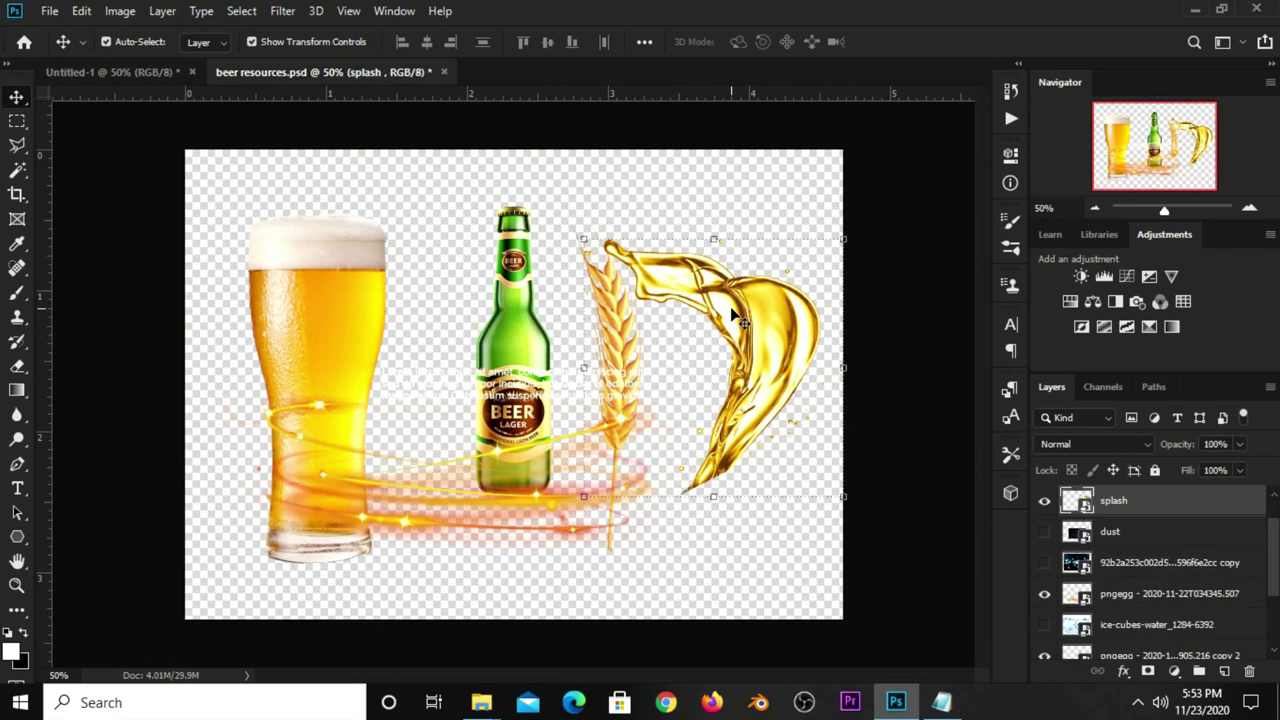
pyautogui.moveTo(440, 250); pyautogui.dragTo(629, 231)
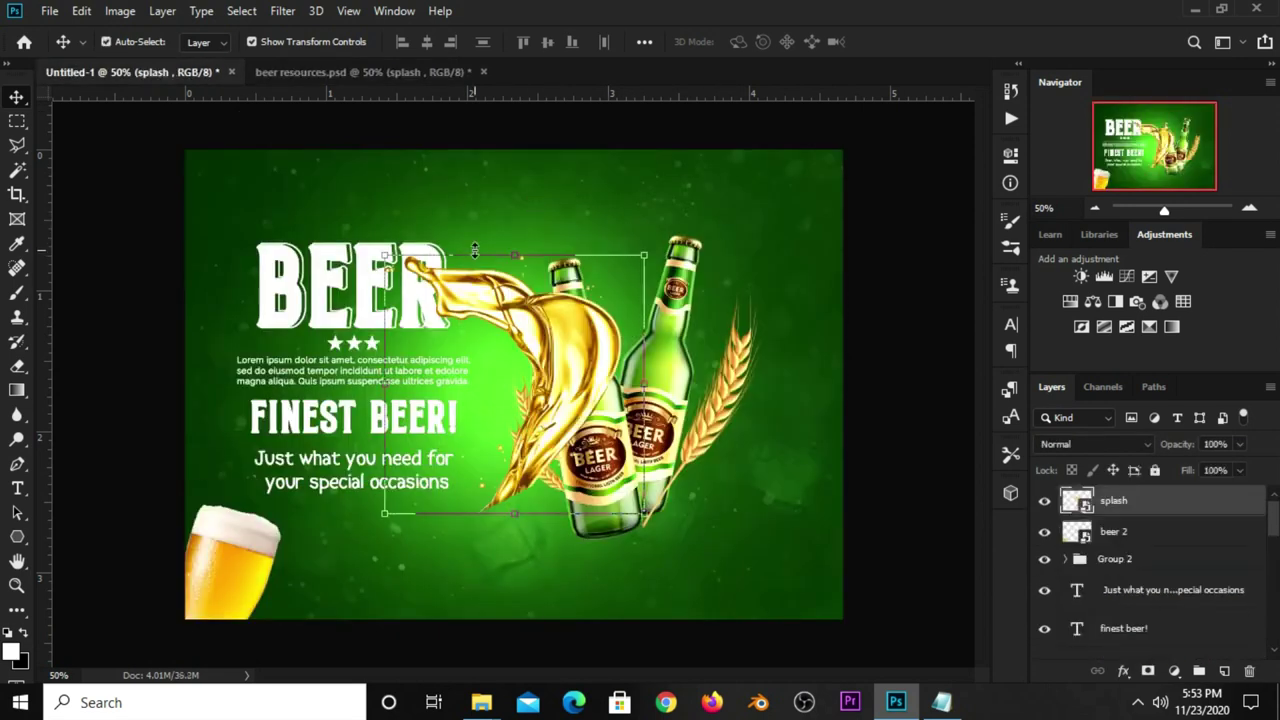
pyautogui.hotkey('ctrl', 't')
pyautogui.moveTo(567, 351); pyautogui.dragTo(617, 352)
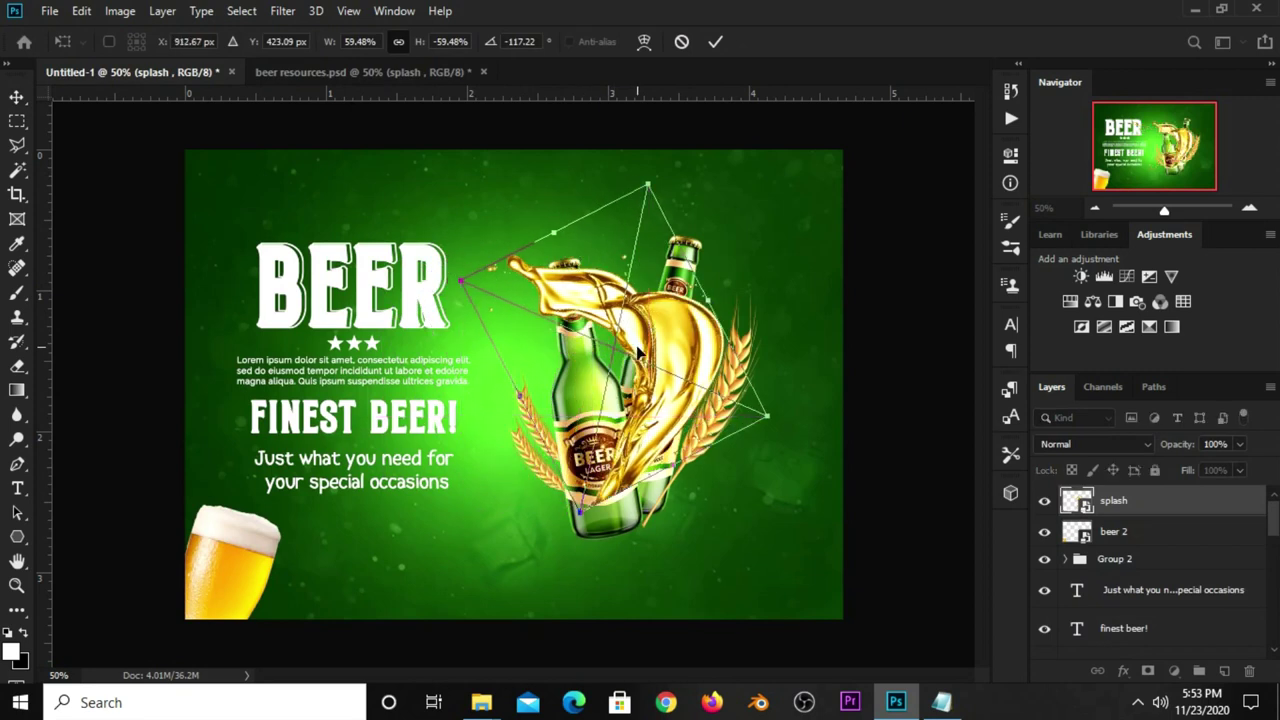
pyautogui.press('Return')
# Move the splash layer below the bottles, then scale and rotate it behind the bottle necks
pyautogui.moveTo(1150, 507); pyautogui.dragTo(1148, 690)
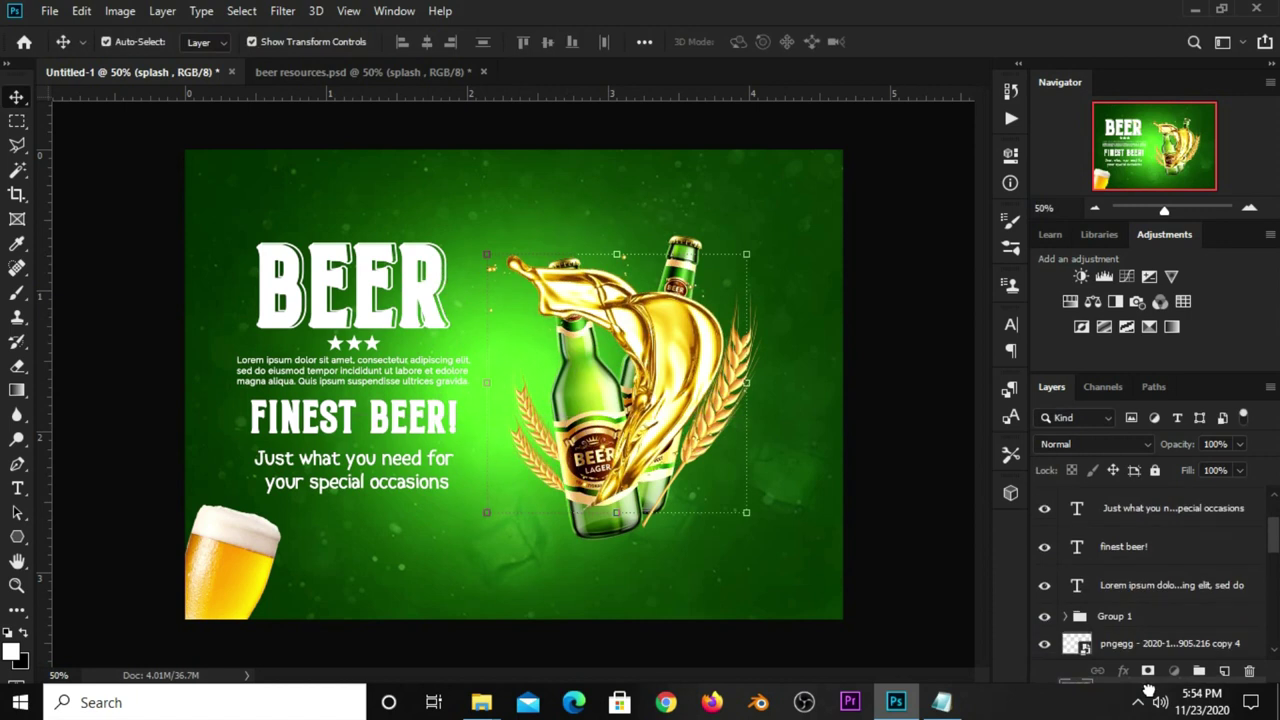
pyautogui.moveTo(1148, 690); pyautogui.dragTo(1148, 600)
pyautogui.scroll(-1, 1140, 570)
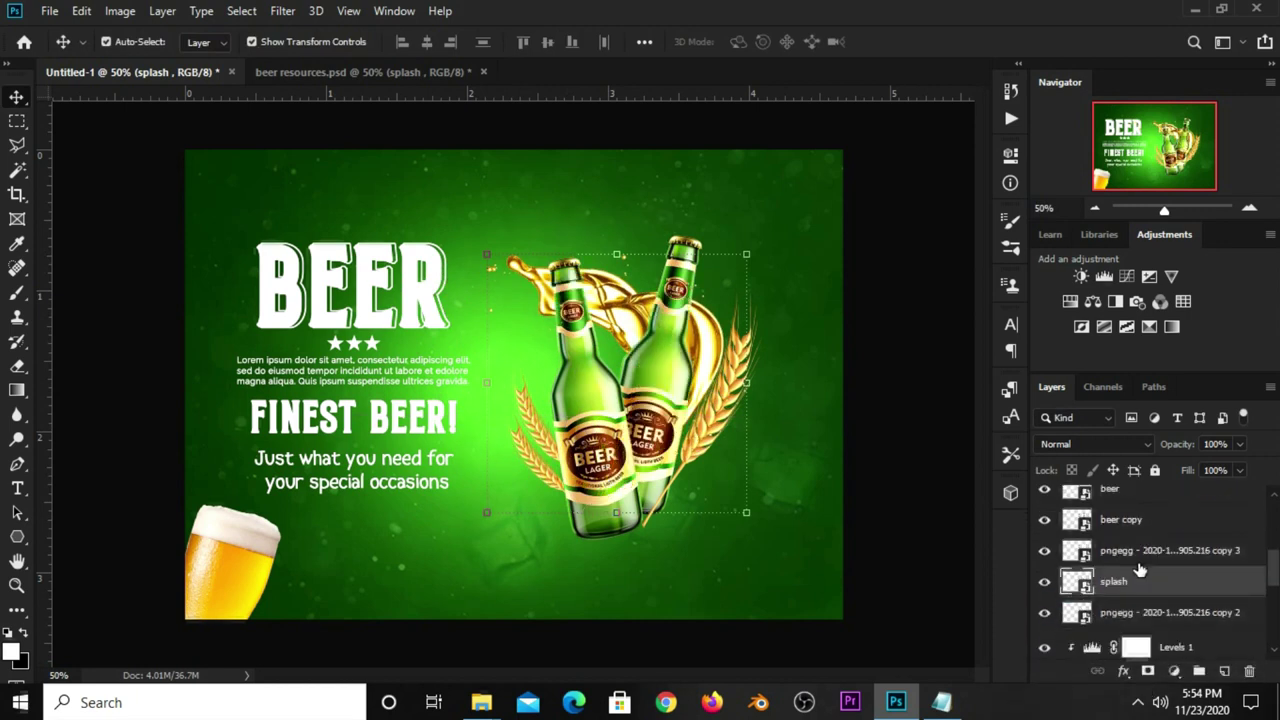
pyautogui.moveTo(616, 256)
pyautogui.mouseDown()
pyautogui.moveTo(672, 355)
pyautogui.moveTo(668, 343)
pyautogui.mouseUp()
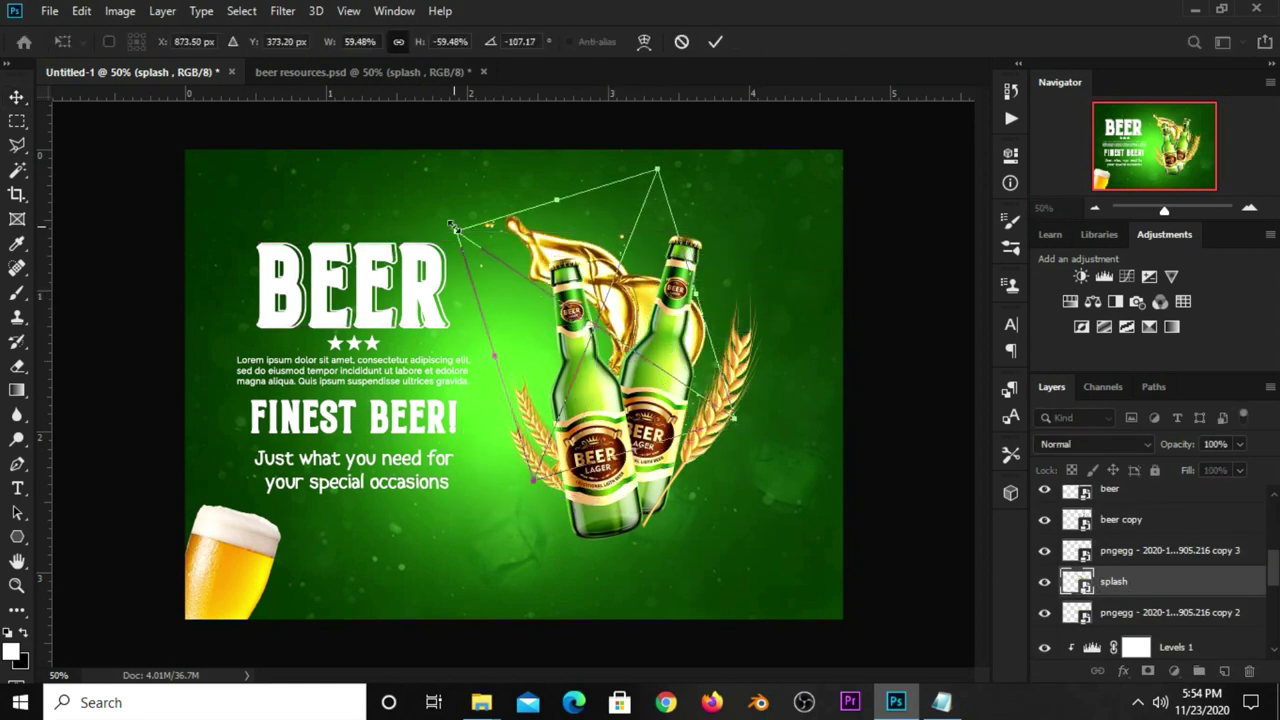
pyautogui.moveTo(452, 225); pyautogui.dragTo(499, 228)
pyautogui.moveTo(699, 212); pyautogui.dragTo(718, 250)
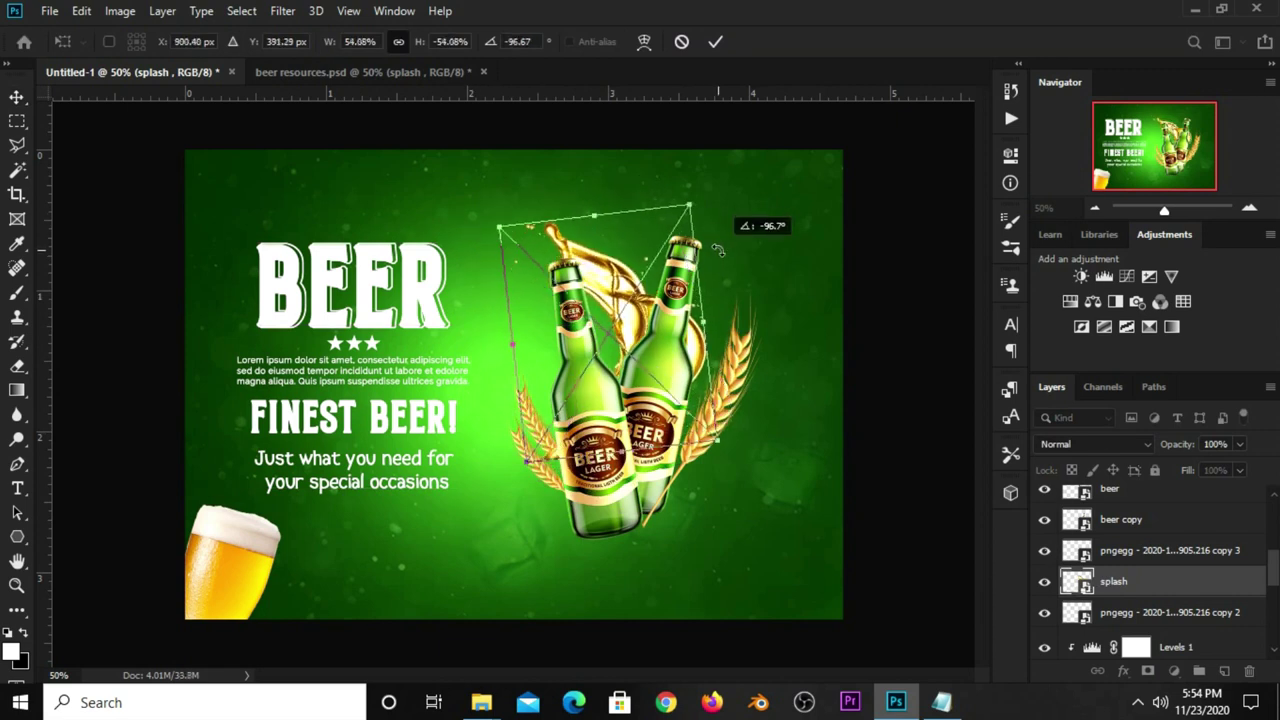
pyautogui.moveTo(718, 250); pyautogui.dragTo(703, 205)
pyautogui.moveTo(622, 285); pyautogui.dragTo(622, 257)
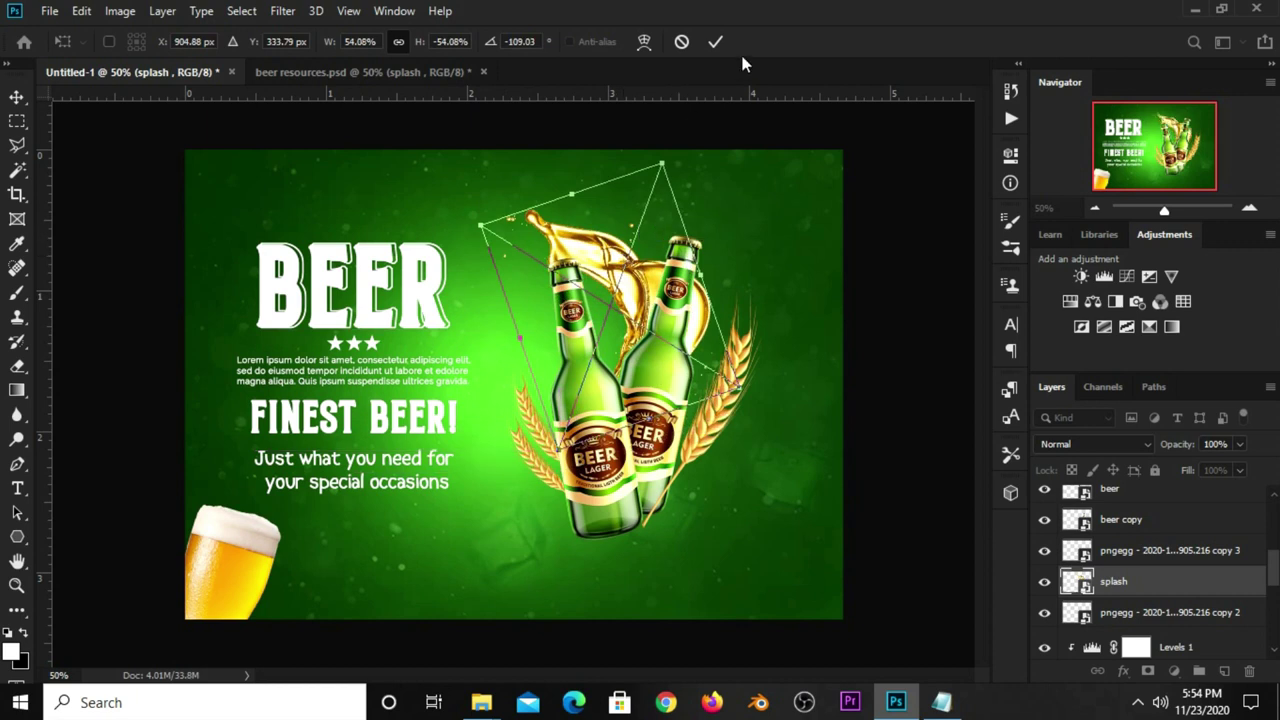
pyautogui.click(715, 41)
# Shrink the splash further, nudge it into place, and return to beer resources.psd
pyautogui.click(897, 361)
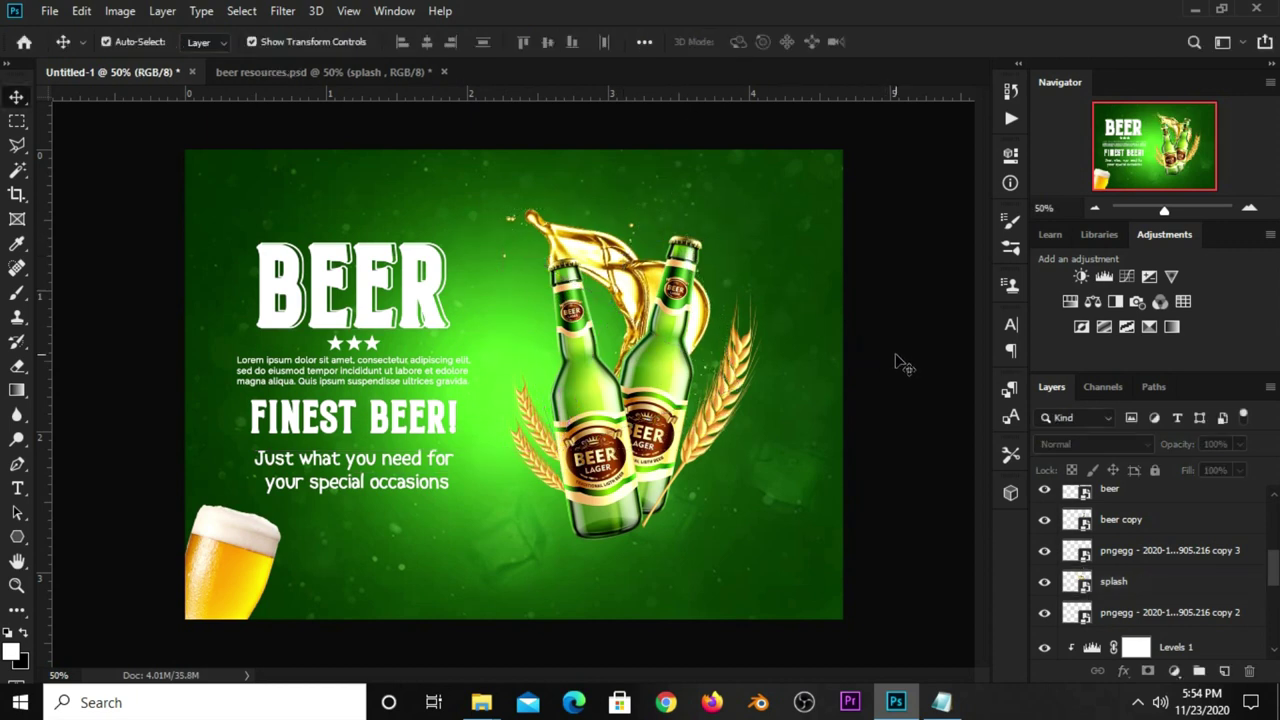
pyautogui.click(647, 302)
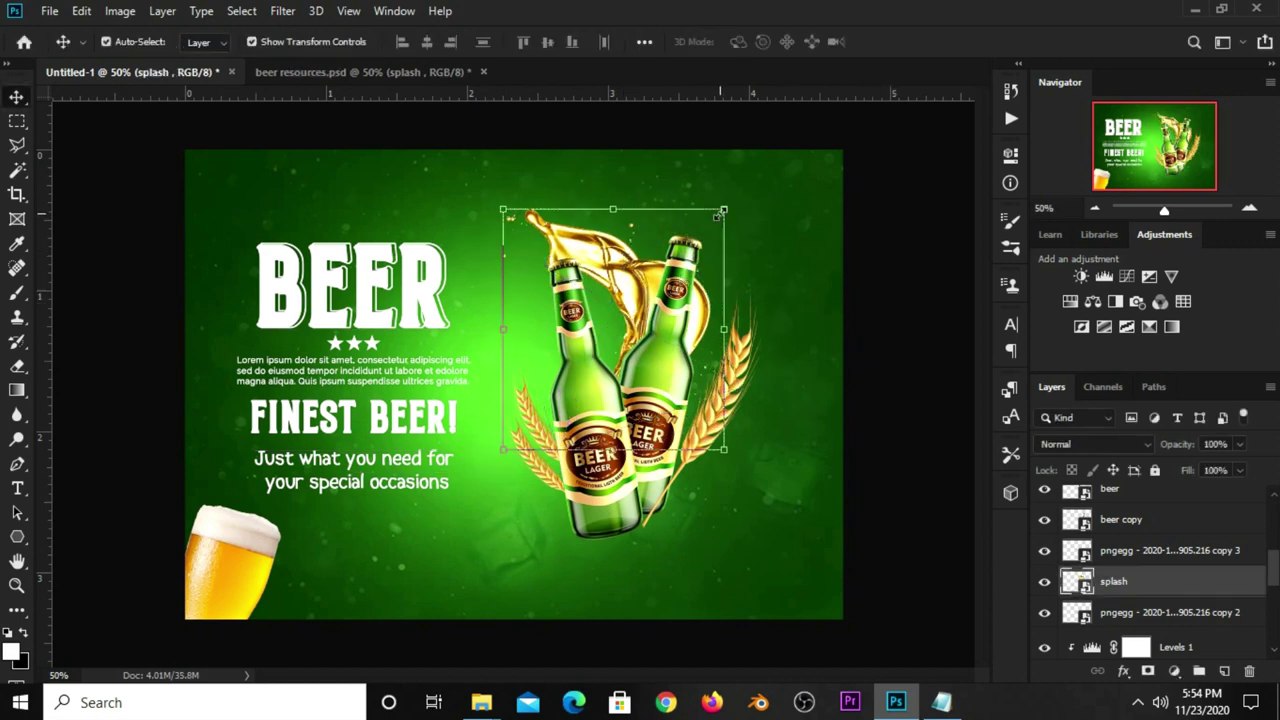
pyautogui.hotkey('ctrl', 't')
pyautogui.moveTo(736, 388); pyautogui.dragTo(694, 346)
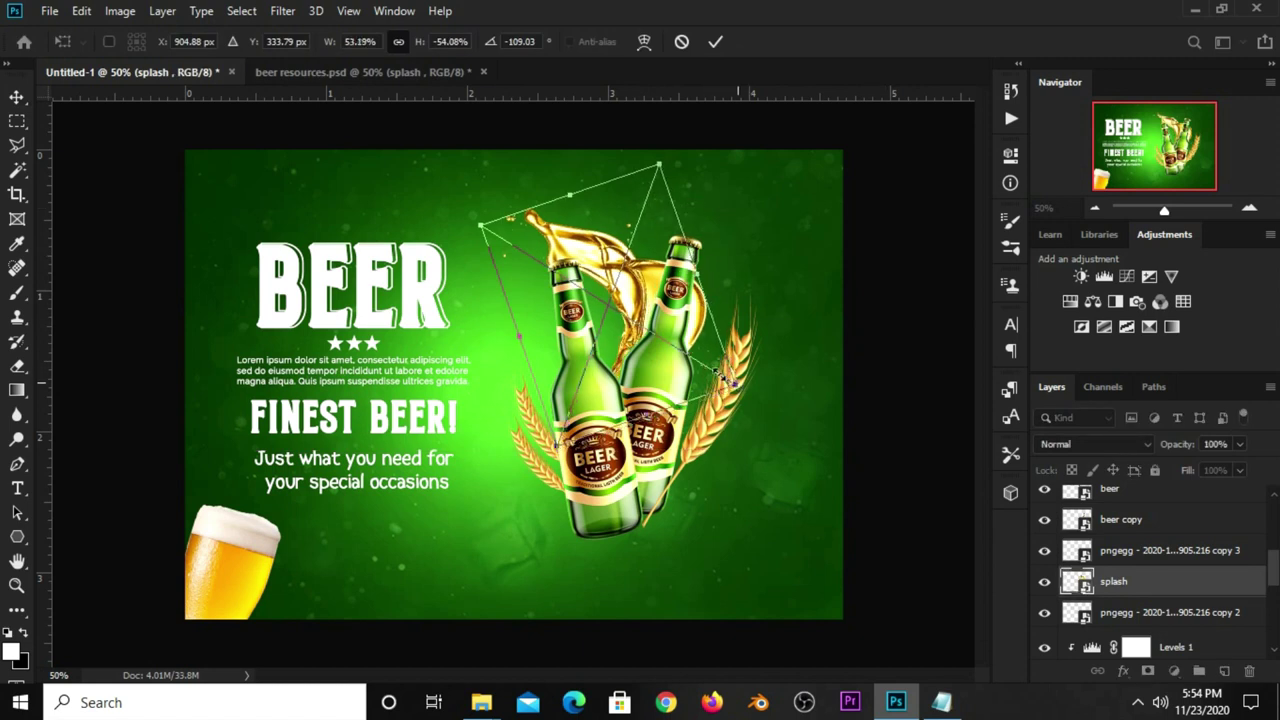
pyautogui.moveTo(617, 334)
pyautogui.mouseDown()
pyautogui.moveTo(630, 340)
pyautogui.moveTo(618, 355)
pyautogui.mouseUp()
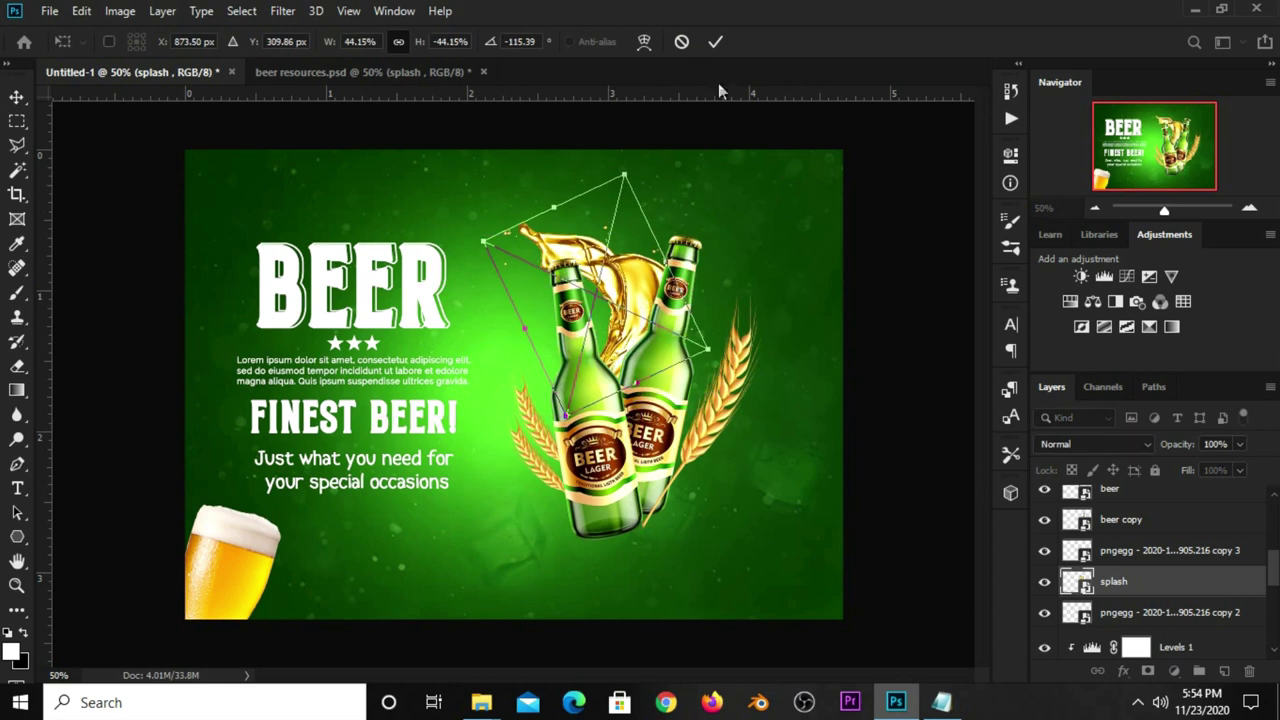
pyautogui.click(716, 43)
pyautogui.moveTo(655, 317); pyautogui.dragTo(645, 310)
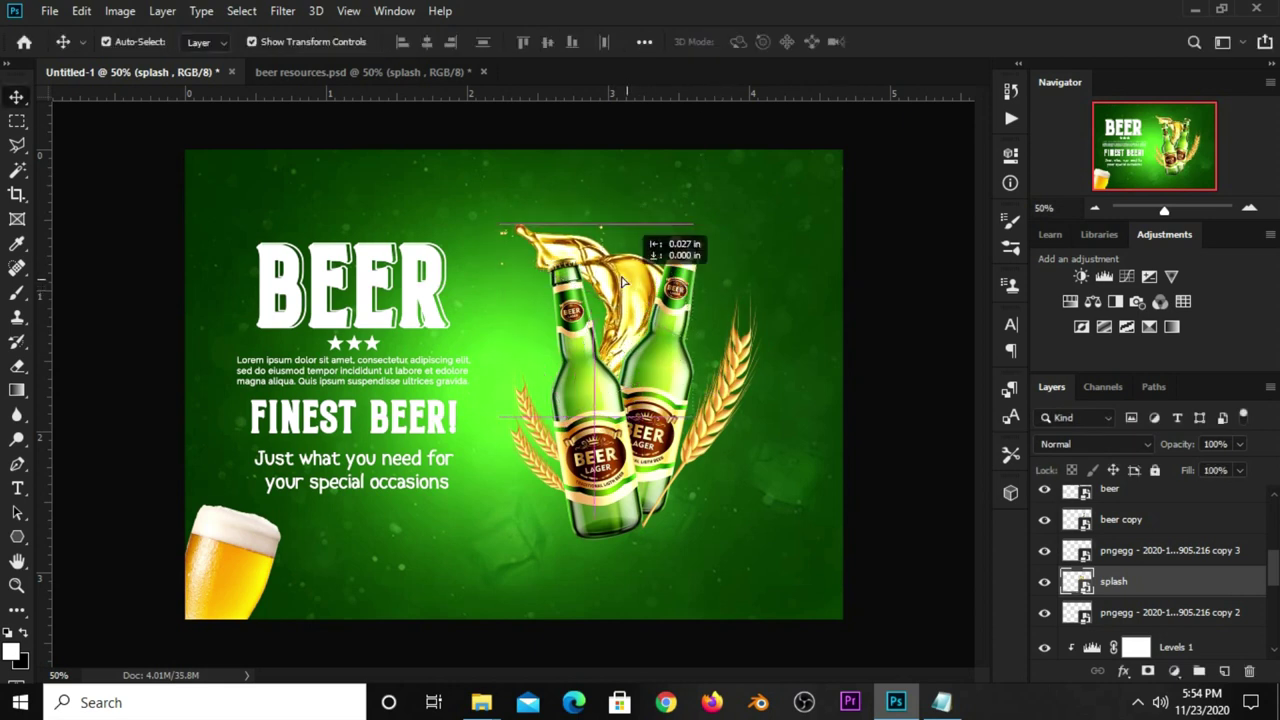
pyautogui.click(877, 362)
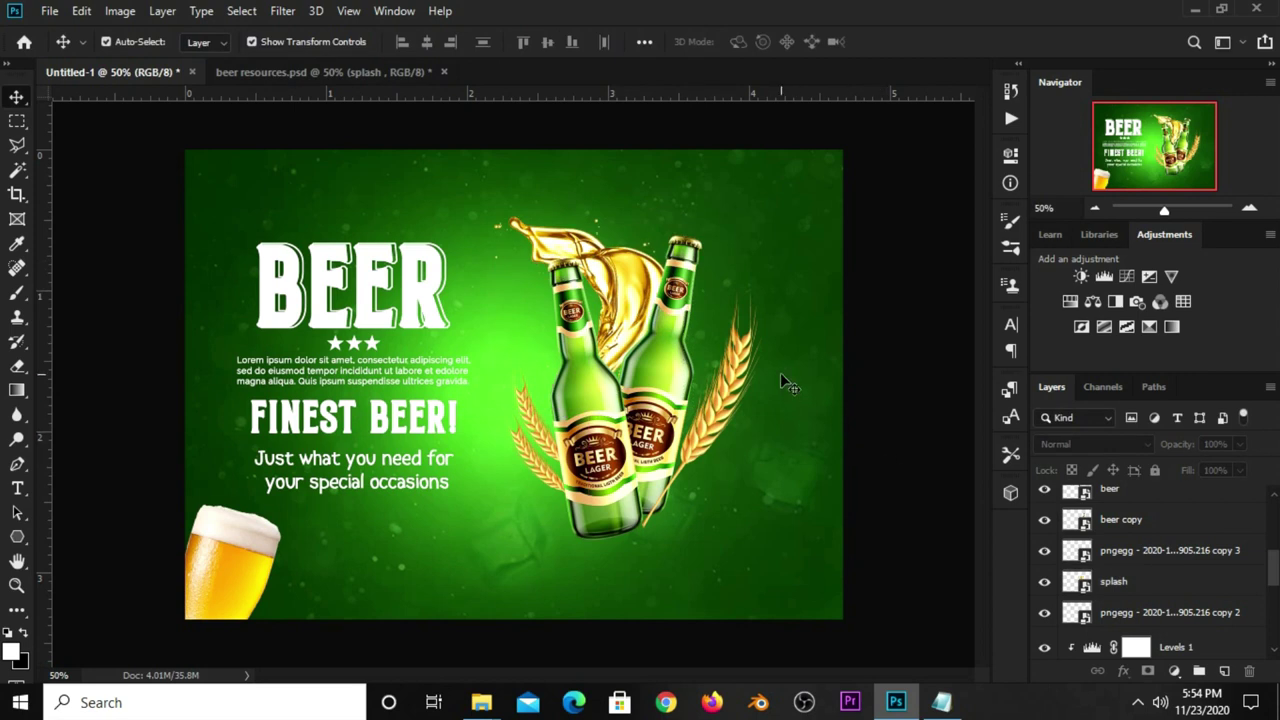
pyautogui.click(394, 74)
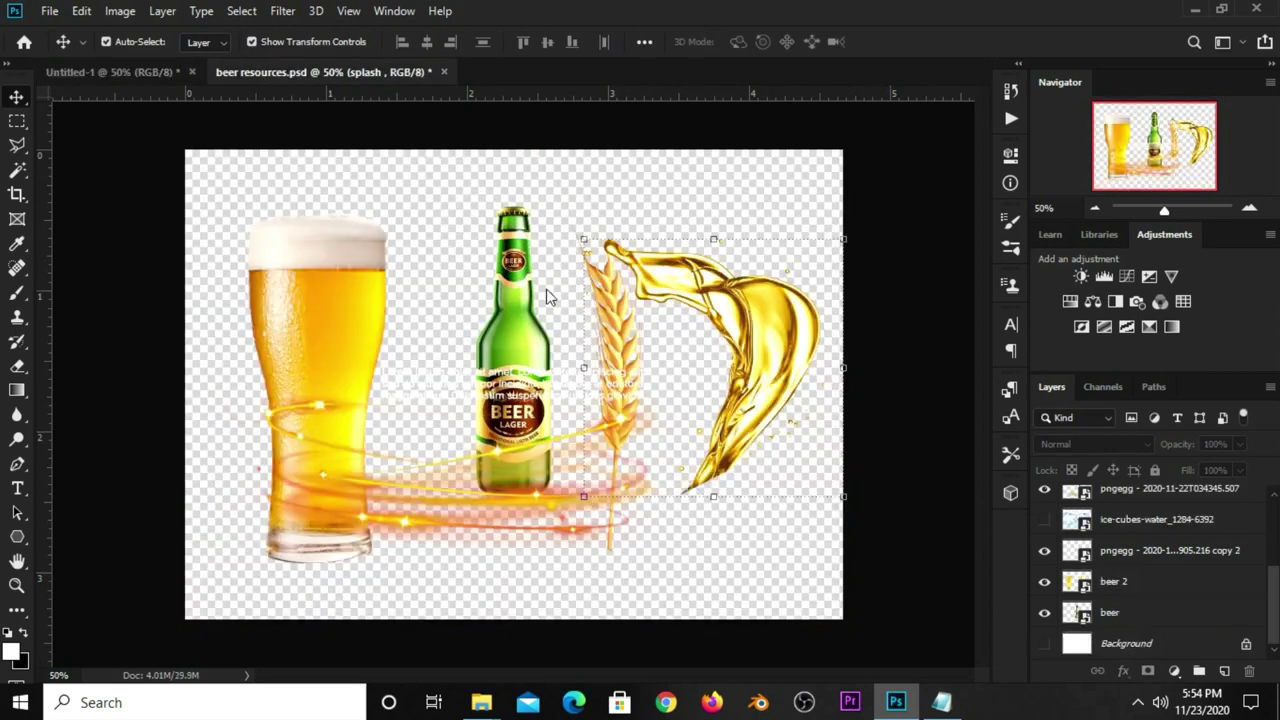
# Bring the glowing light-streak swirl into the poster, scale it to 18% around the bottles, and hide it
pyautogui.click(447, 474)
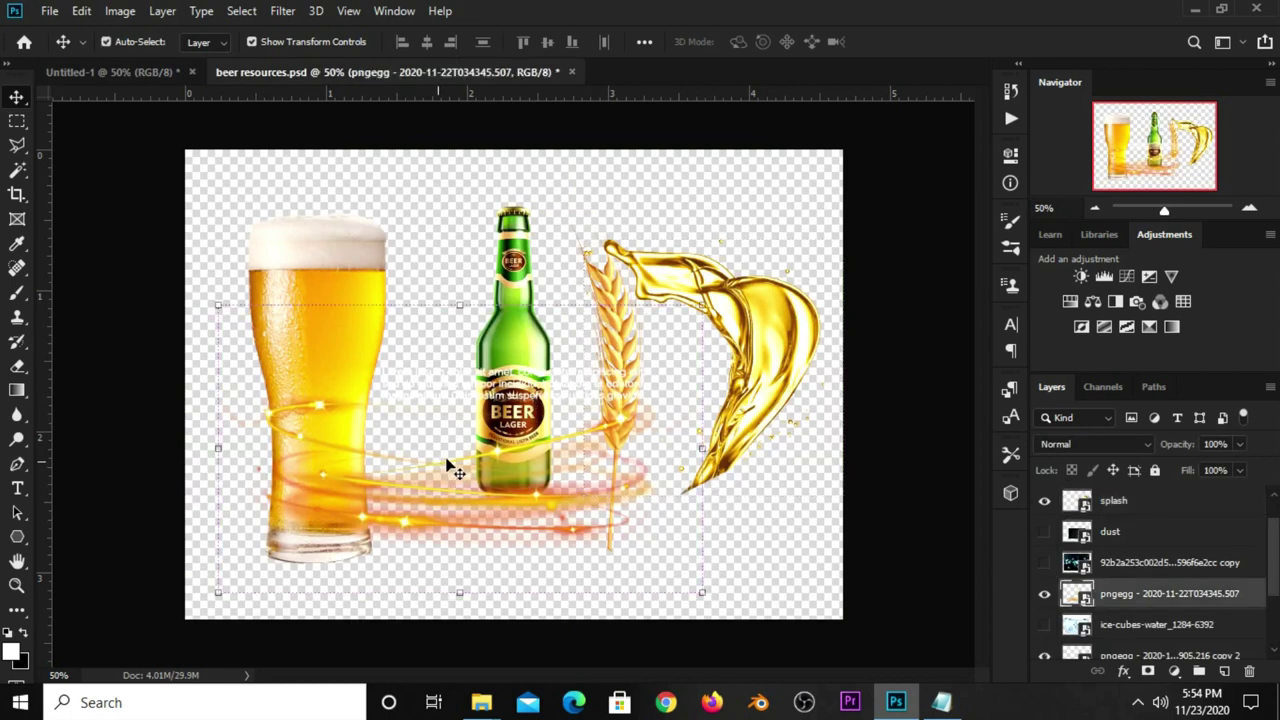
pyautogui.click(140, 73)
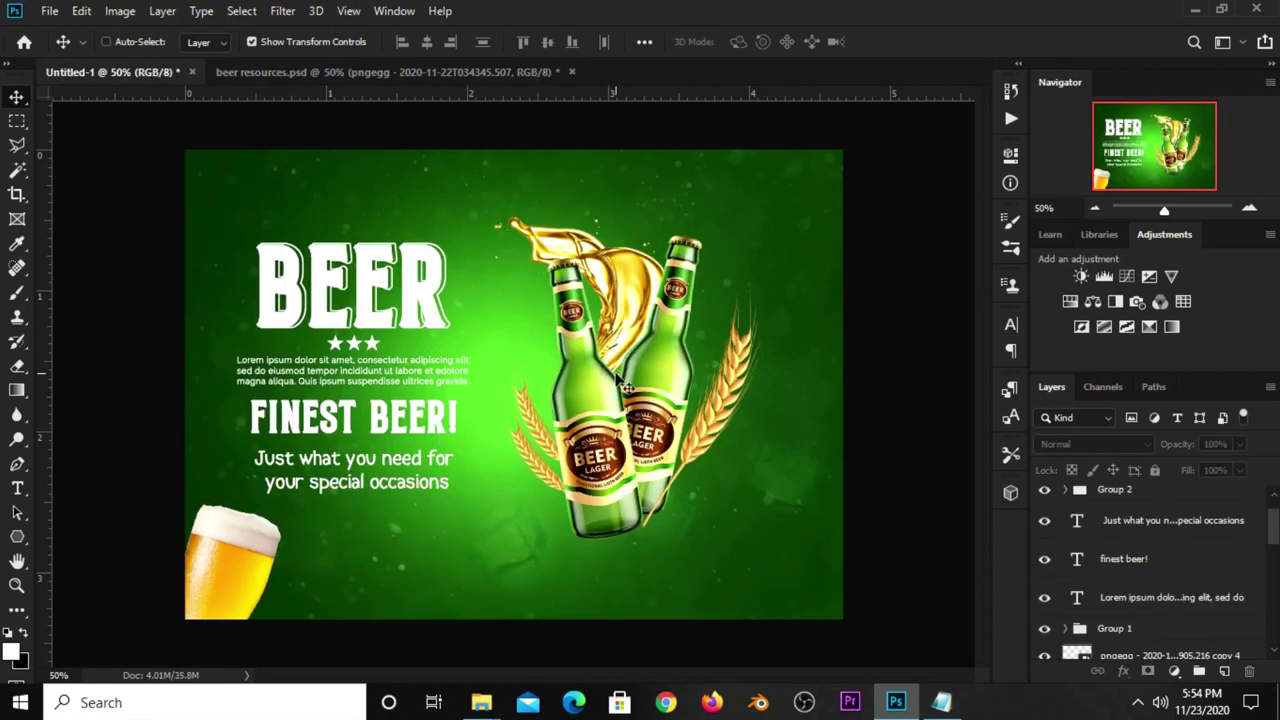
pyautogui.moveTo(625, 385); pyautogui.dragTo(620, 388)
pyautogui.hotkey('ctrl', 't')
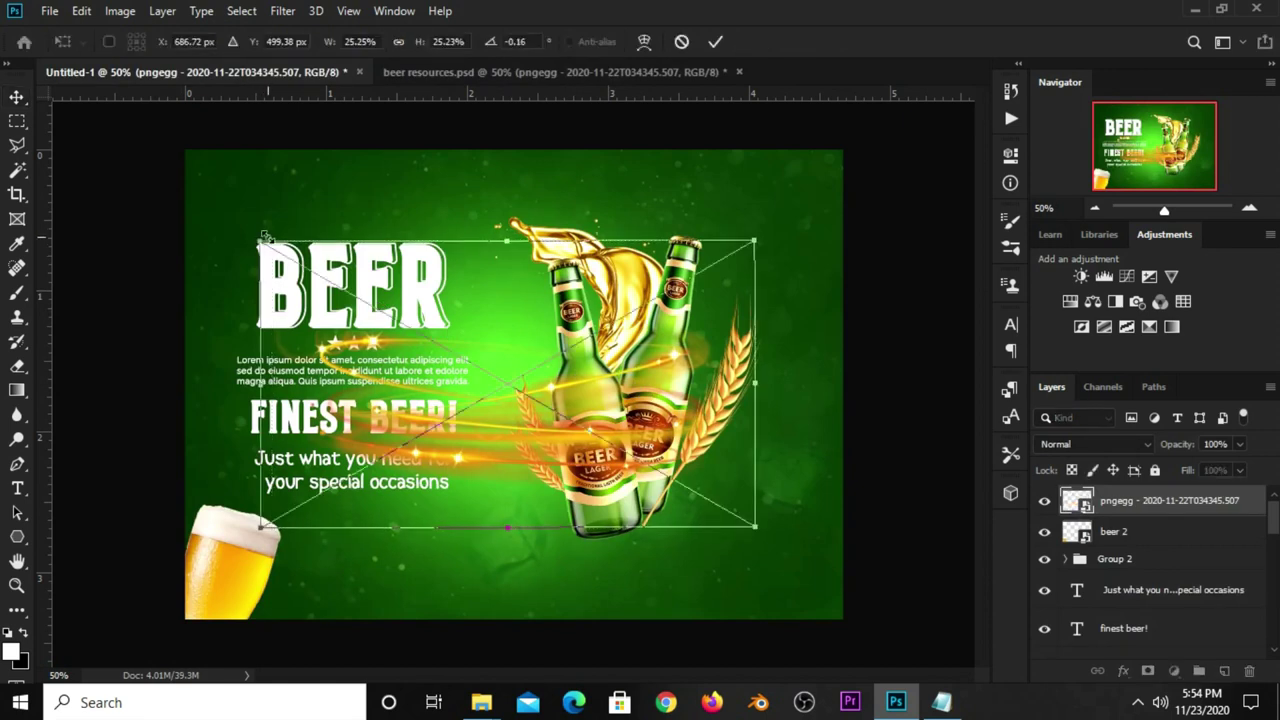
pyautogui.moveTo(258, 237); pyautogui.dragTo(410, 265)
pyautogui.moveTo(626, 429); pyautogui.dragTo(650, 452)
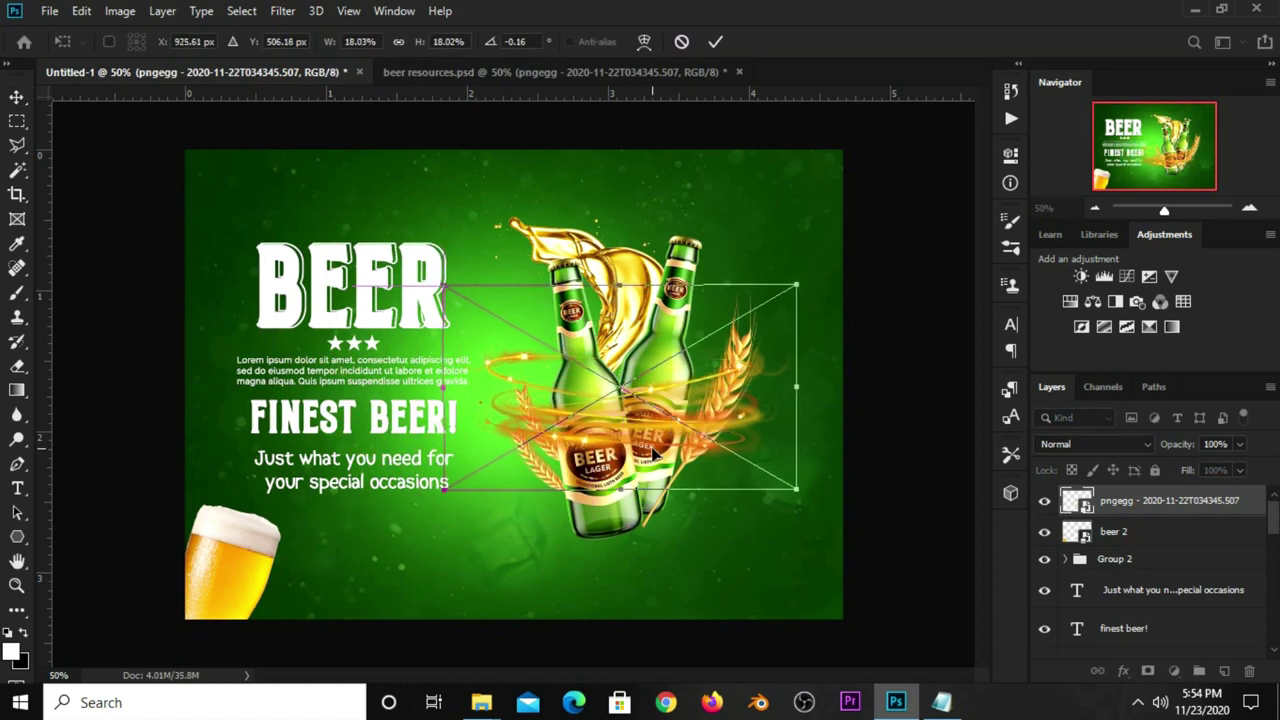
pyautogui.click(719, 42)
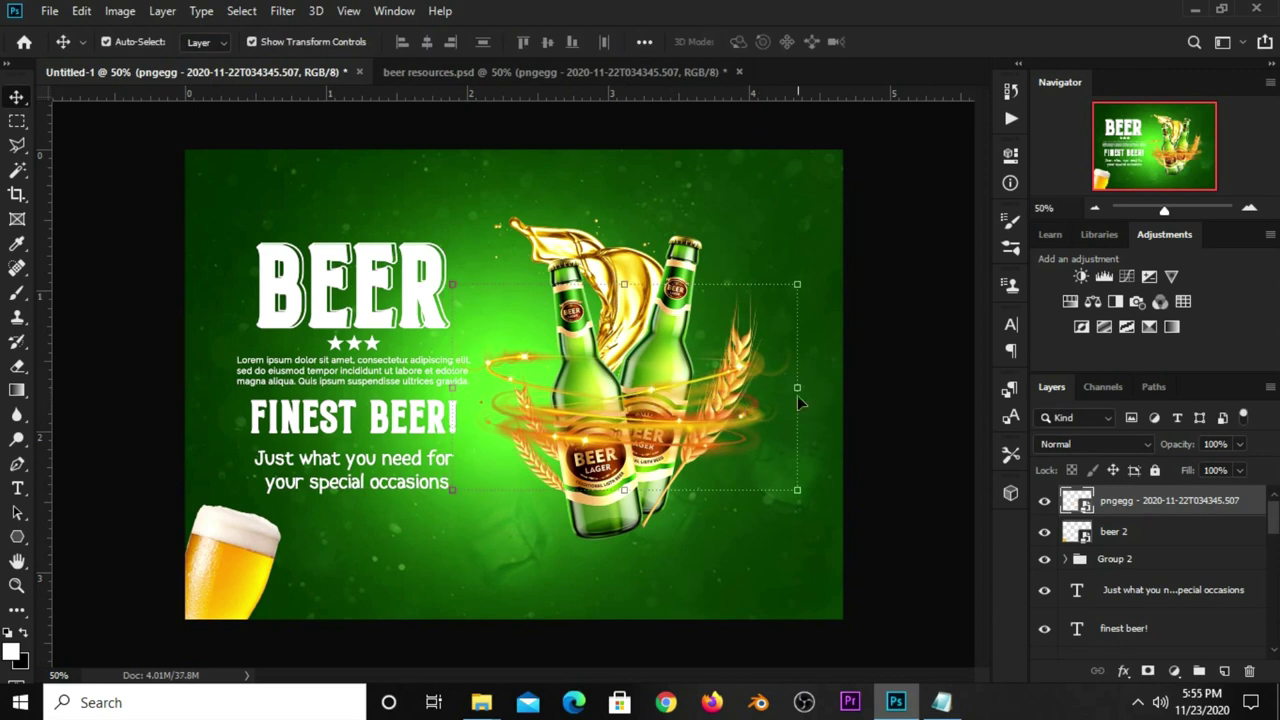
pyautogui.click(1044, 503)
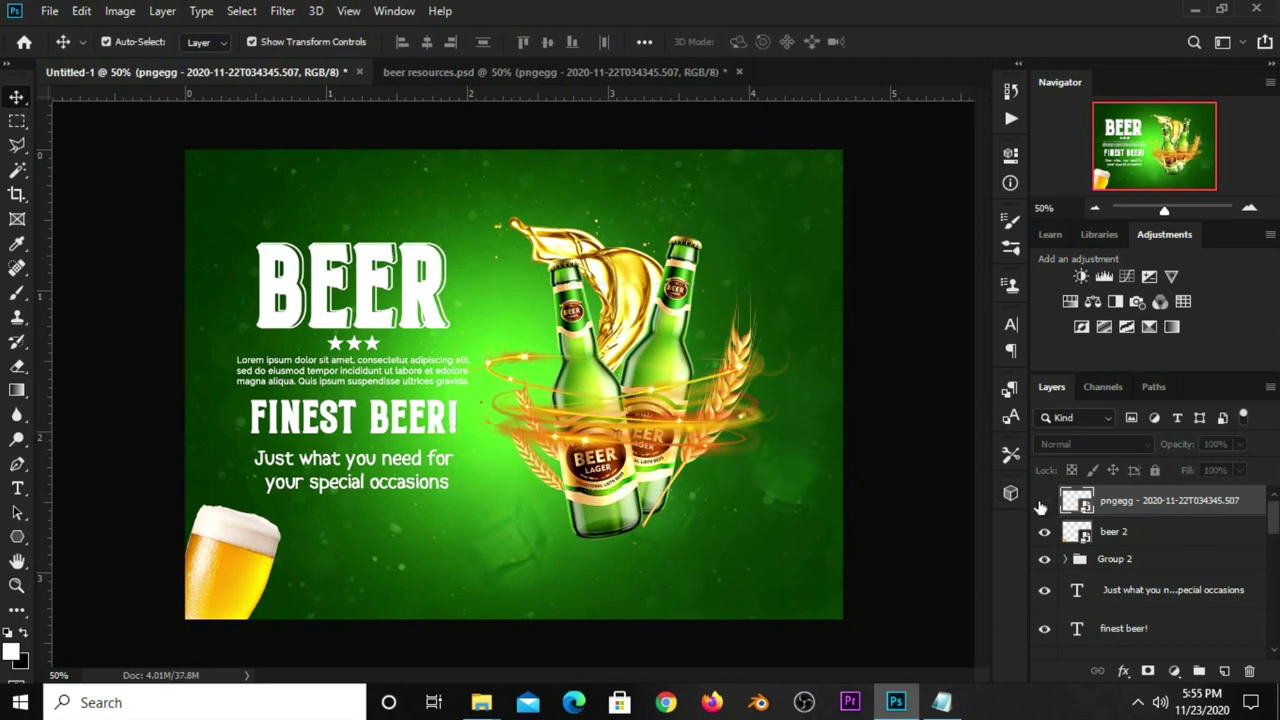
# Group the beer, pngegg copy and splash layers together as Group 3
pyautogui.click(1137, 541)
pyautogui.scroll(-2, 1137, 545)
pyautogui.scroll(-2, 1137, 548)
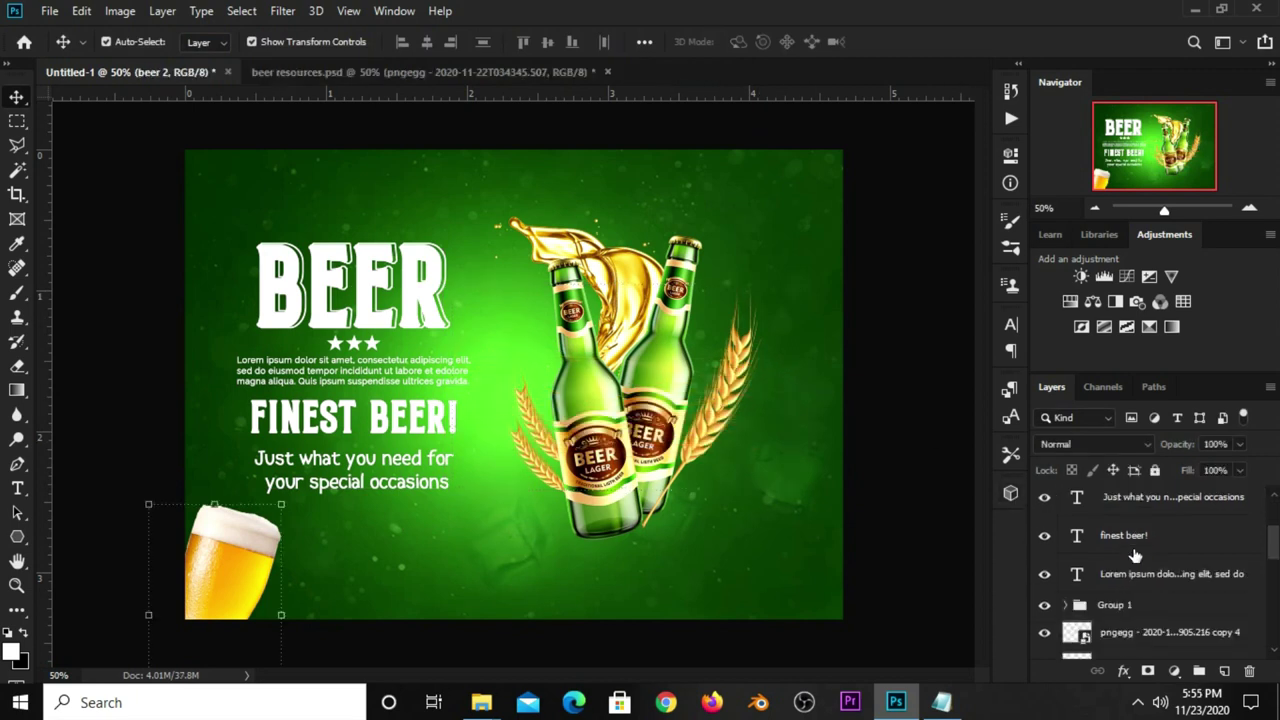
pyautogui.scroll(-1, 1136, 556)
pyautogui.click(1137, 580)
pyautogui.scroll(-1, 1150, 555)
pyautogui.scroll(-2, 1153, 557)
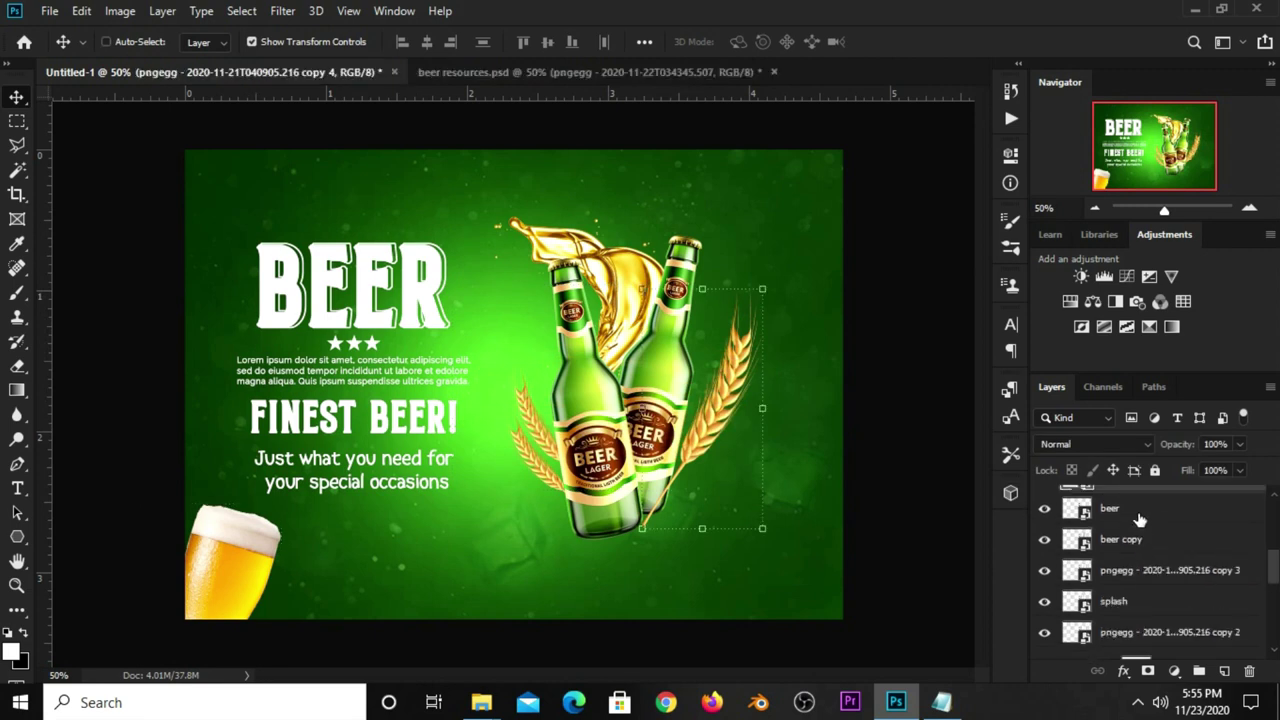
pyautogui.keyDown('ctrl'); pyautogui.click(1138, 512); pyautogui.keyUp('ctrl')
pyautogui.keyDown('ctrl'); pyautogui.click(1134, 542); pyautogui.keyUp('ctrl')
pyautogui.keyDown('ctrl'); pyautogui.click(1136, 573); pyautogui.keyUp('ctrl')
pyautogui.keyDown('ctrl'); pyautogui.click(1136, 603); pyautogui.keyUp('ctrl')
pyautogui.keyDown('ctrl'); pyautogui.click(1140, 625); pyautogui.keyUp('ctrl')
pyautogui.scroll(-1, 1150, 610)
pyautogui.scroll(2, 1150, 570)
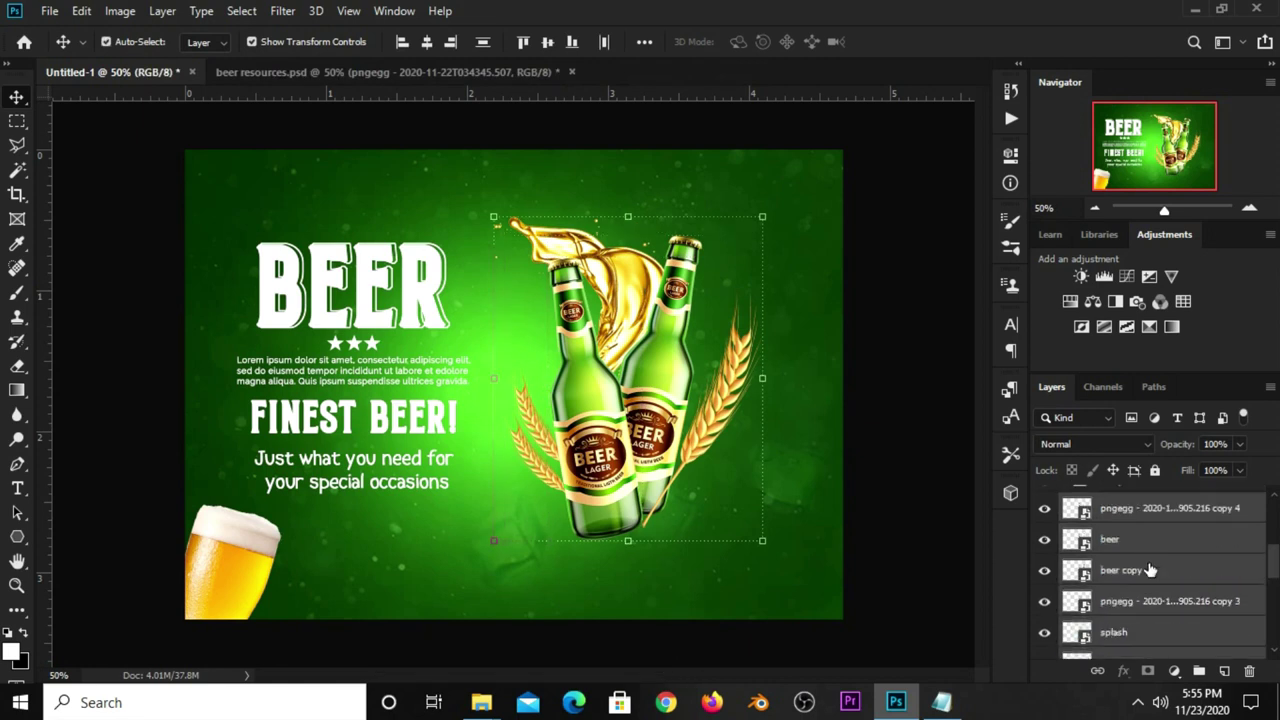
pyautogui.scroll(1, 1150, 570)
pyautogui.hotkey('ctrl', 'g')
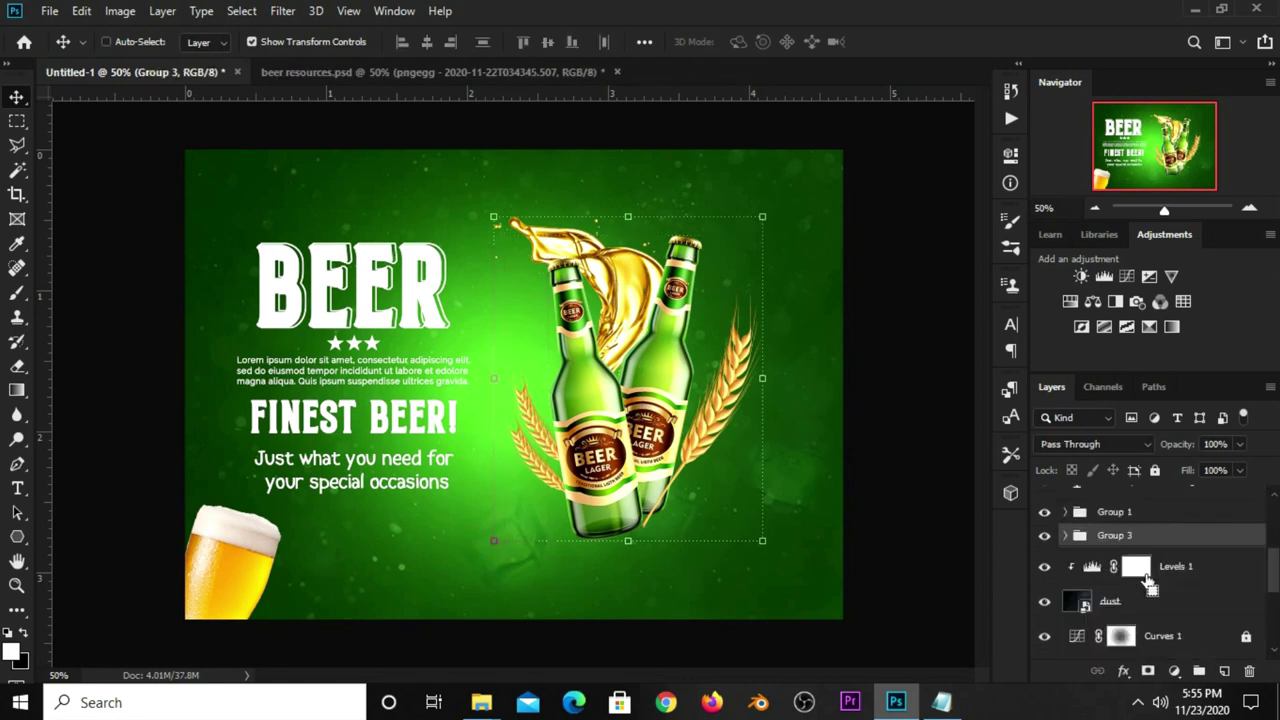
# Shift Group 3 about 30 px to the right on the poster
pyautogui.click(1045, 537)
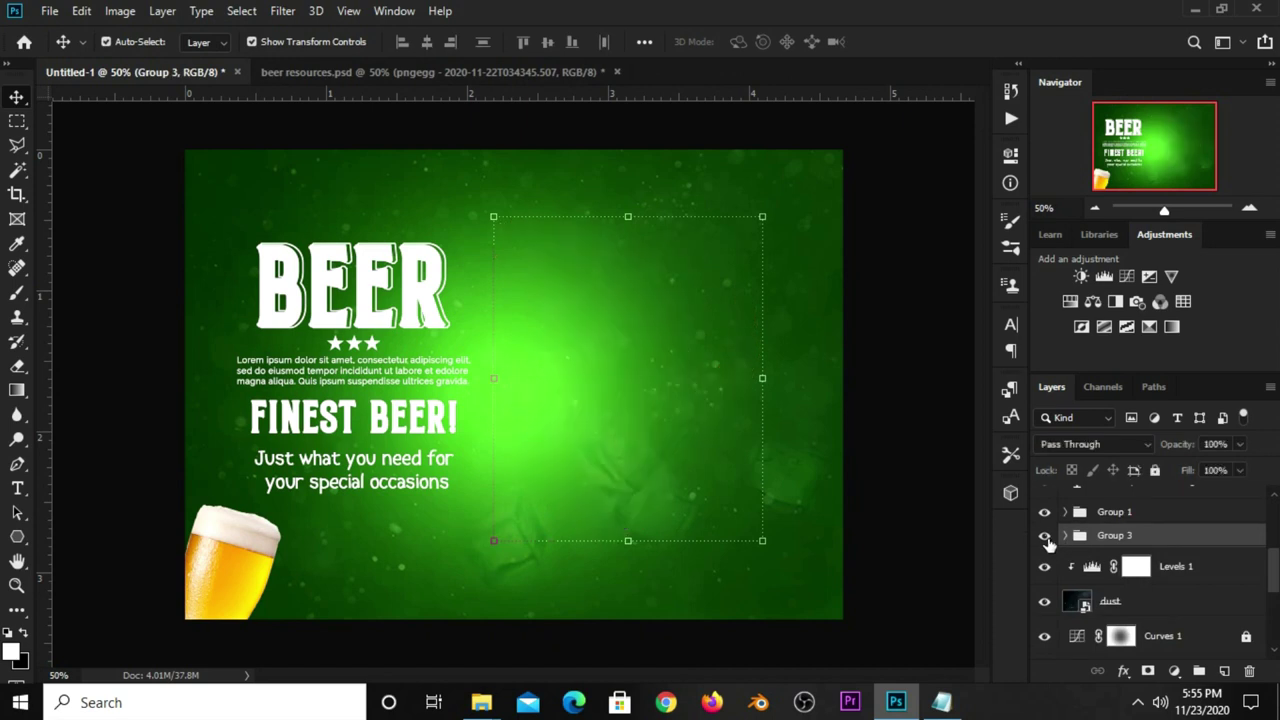
pyautogui.click(1045, 537)
pyautogui.hotkey('ctrl', 't')
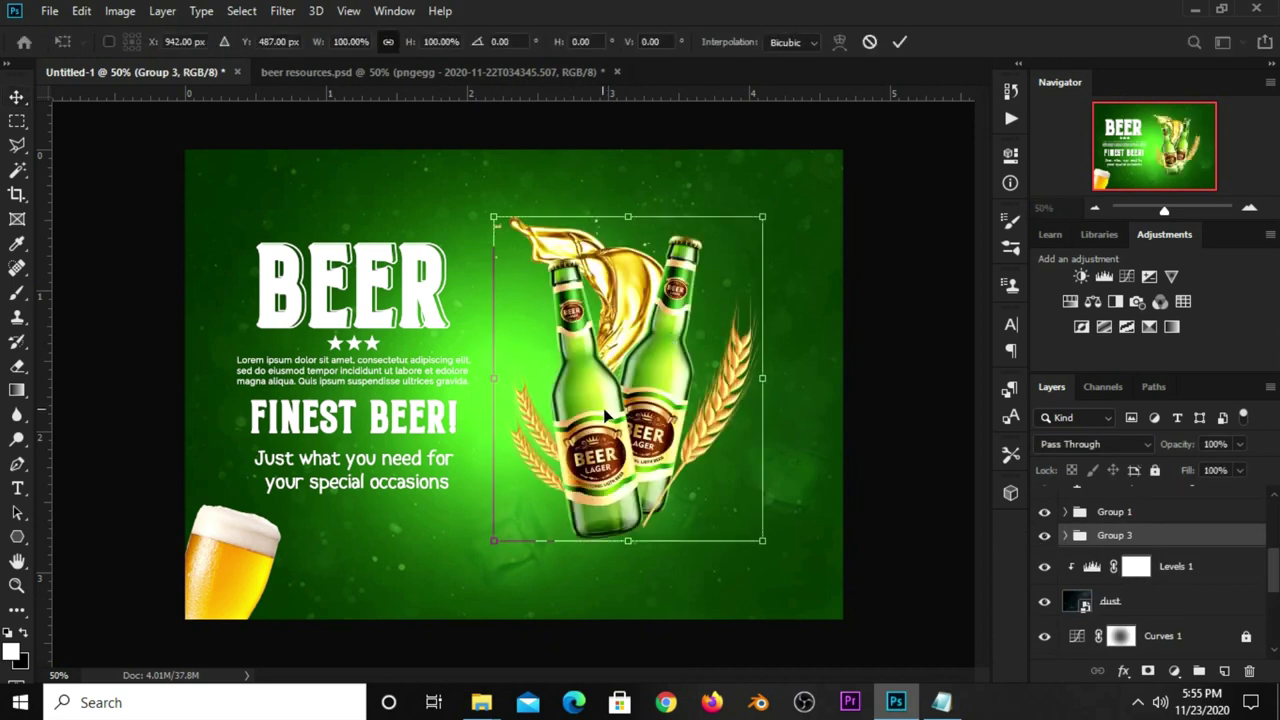
pyautogui.moveTo(605, 415); pyautogui.dragTo(635, 420)
pyautogui.press('Return')
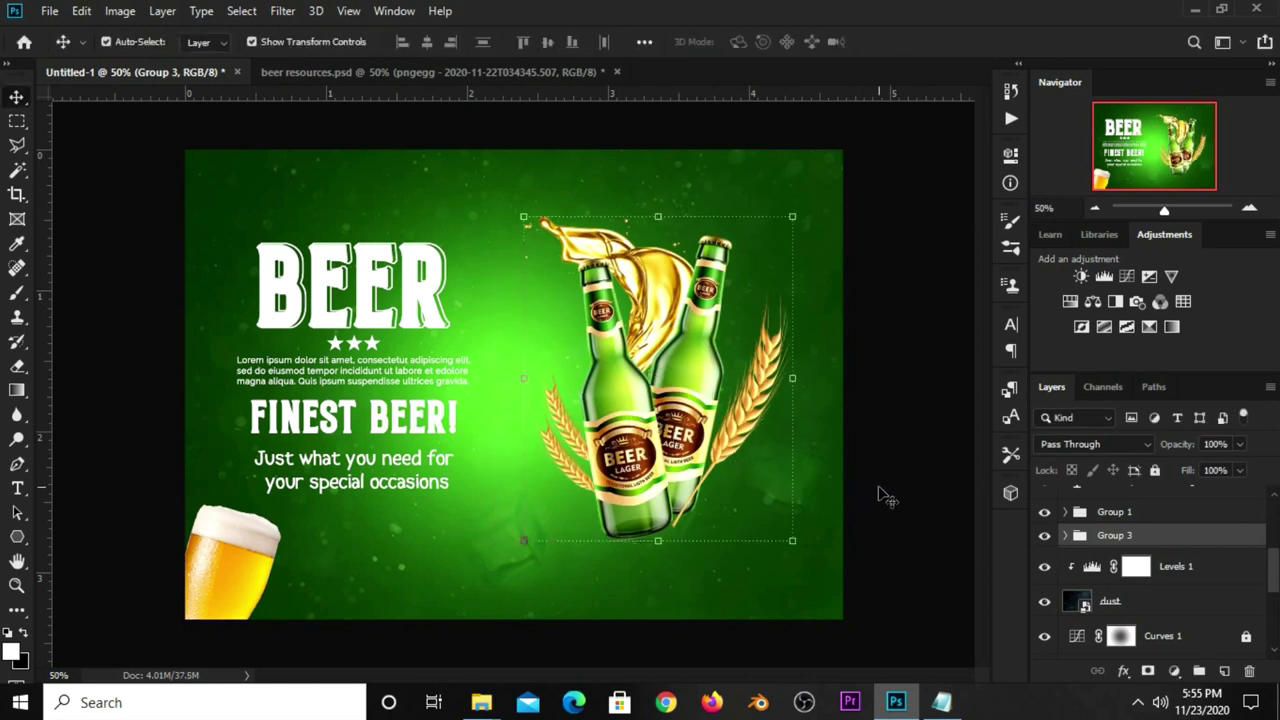
pyautogui.click(885, 495)
pyautogui.scroll(2, 1115, 540)
# Unhide the swirl, recentre it around the bottles' middle, and add a white layer mask
pyautogui.scroll(2, 1095, 537)
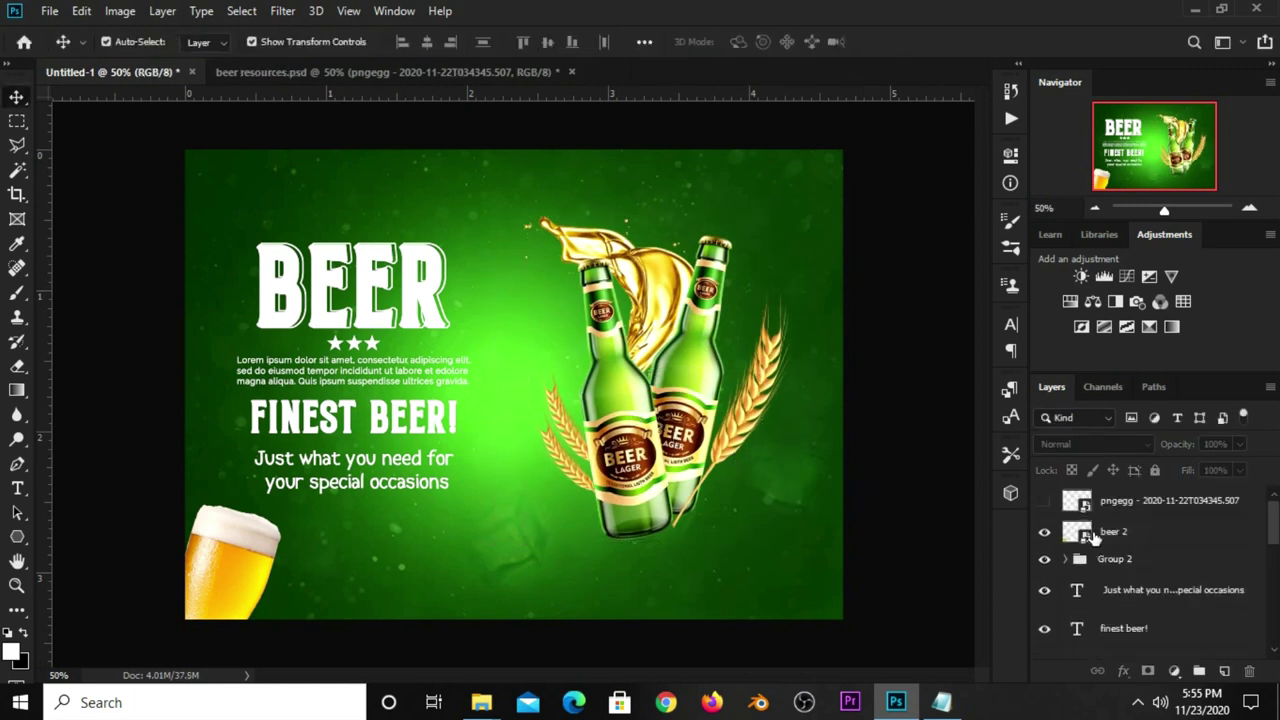
pyautogui.click(1043, 501)
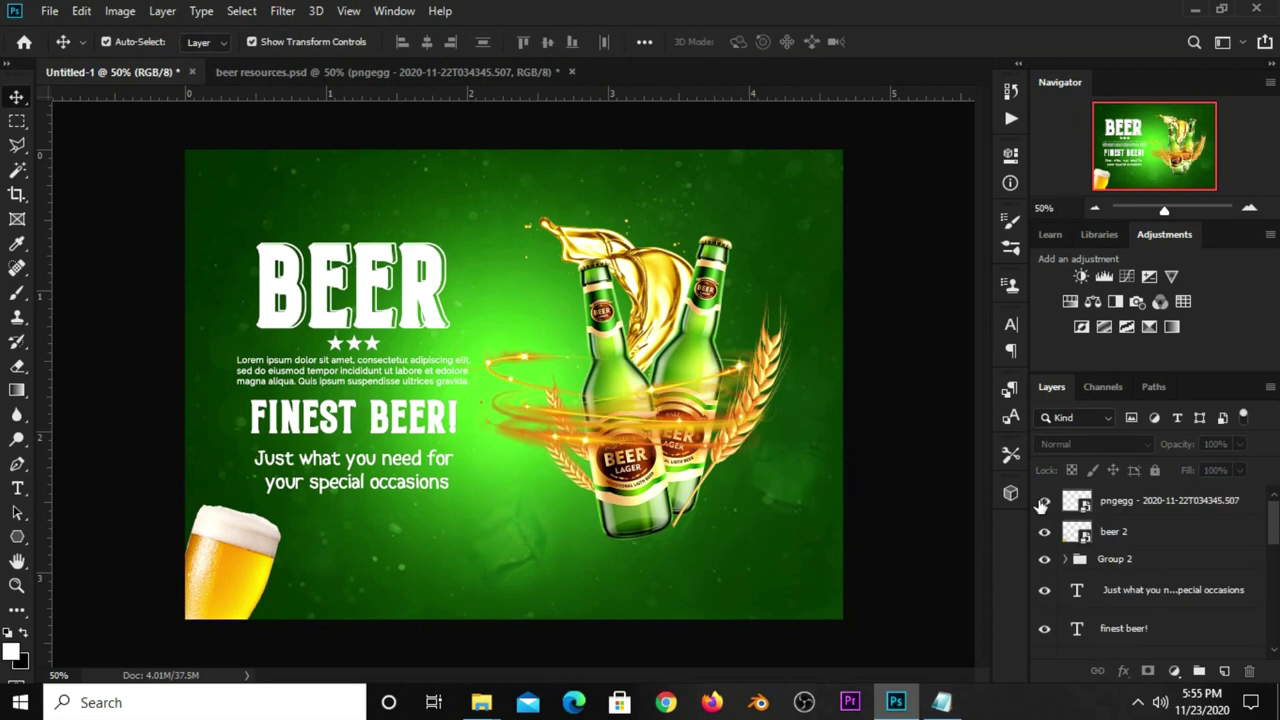
pyautogui.click(1184, 512)
pyautogui.moveTo(628, 418); pyautogui.dragTo(668, 432)
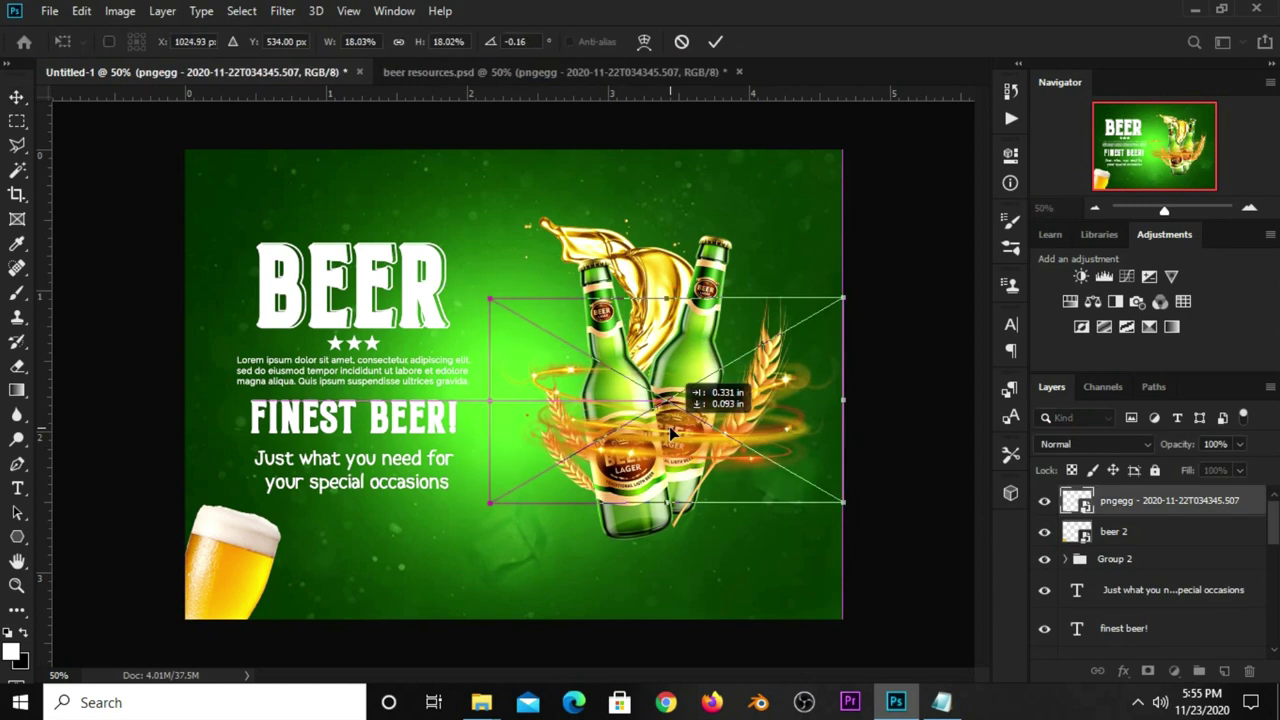
pyautogui.moveTo(668, 432); pyautogui.dragTo(680, 432)
pyautogui.click(716, 43)
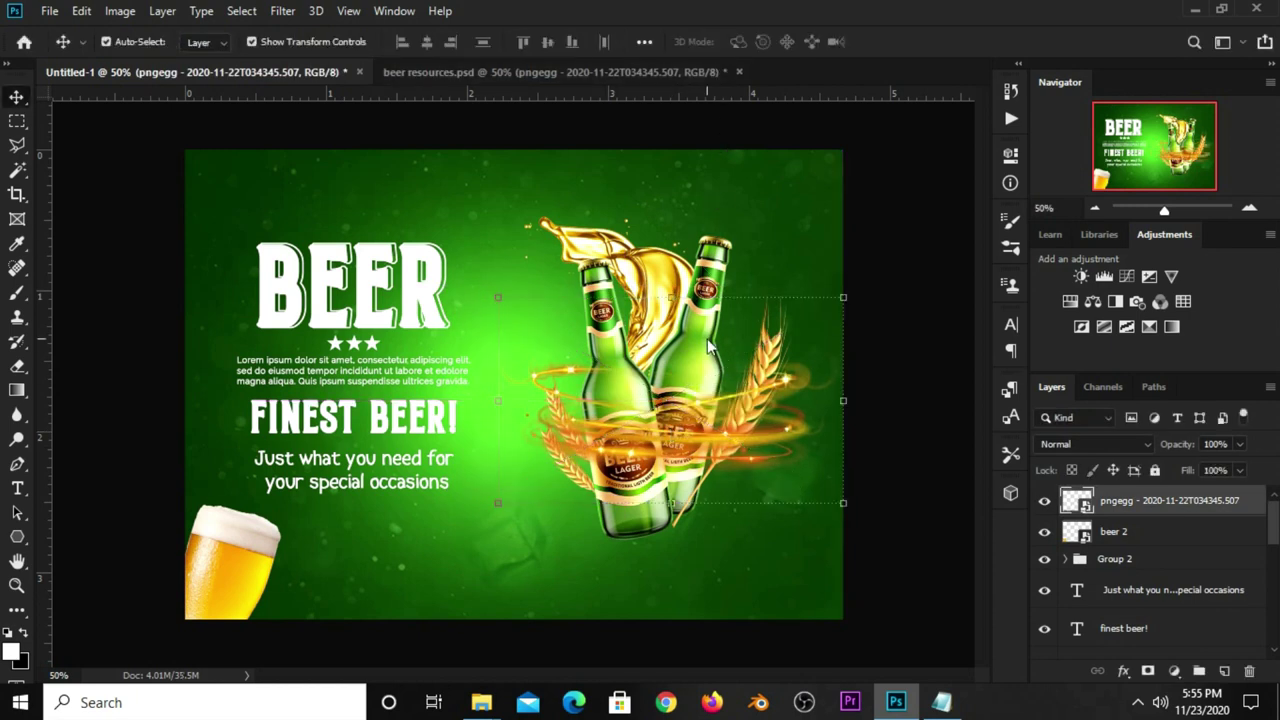
pyautogui.hotkey('shift', 'Left')
pyautogui.hotkey('shift', 'Left')
pyautogui.hotkey('shift', 'Down')
pyautogui.click(1043, 502)
pyautogui.click(1043, 502)
pyautogui.click(1147, 671)
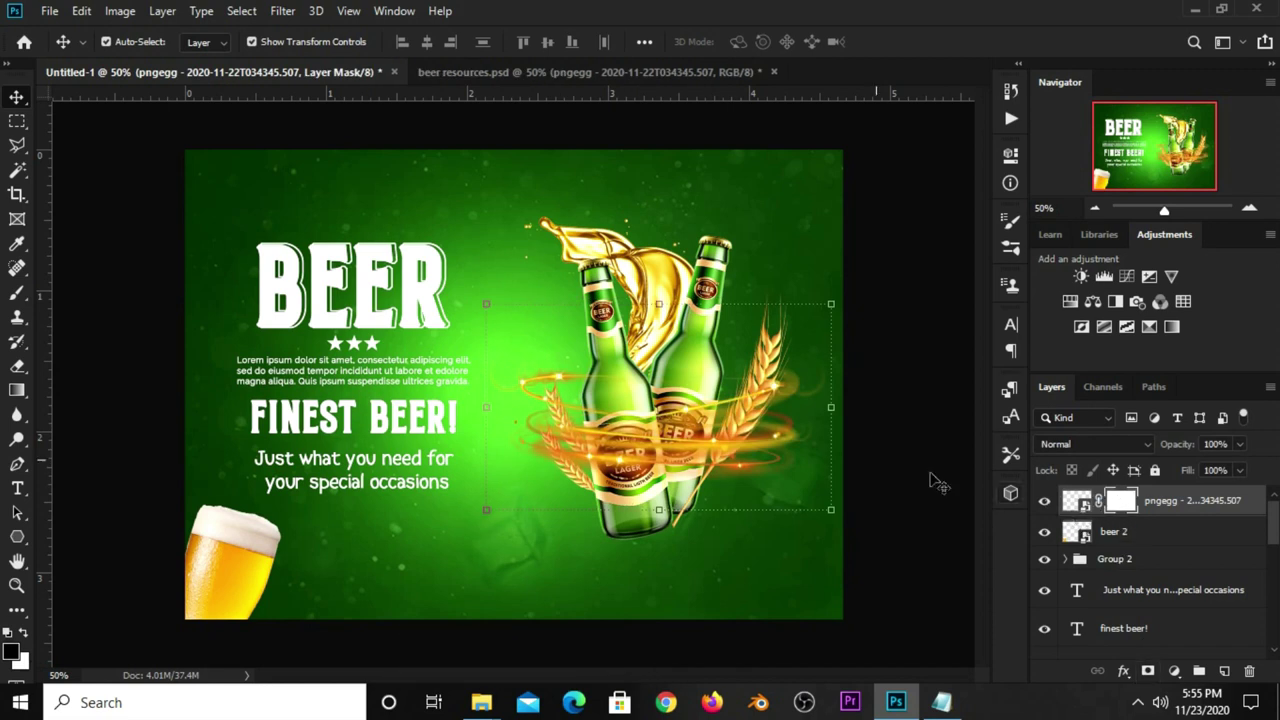
# Set up a black Brush at 100% opacity and size 300
pyautogui.click(17, 292)
pyautogui.click(80, 296)
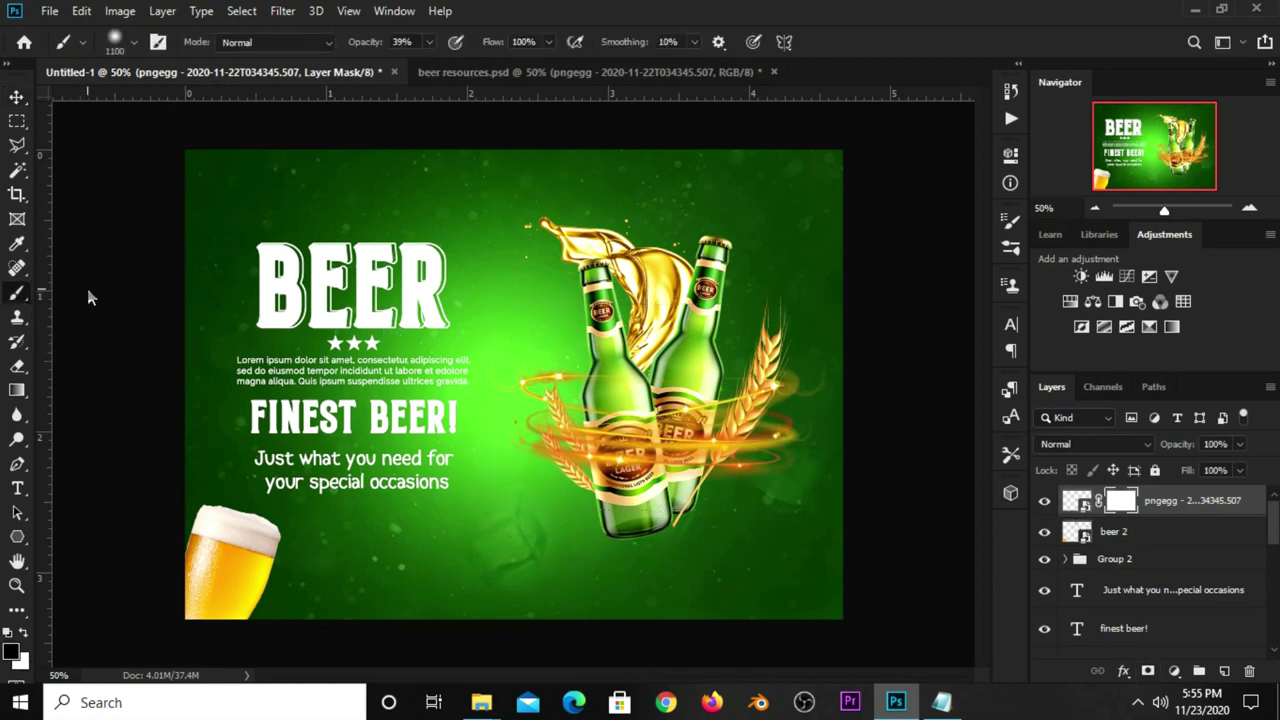
pyautogui.press('[')
pyautogui.press('[')
pyautogui.press('[')
pyautogui.click(11, 651)
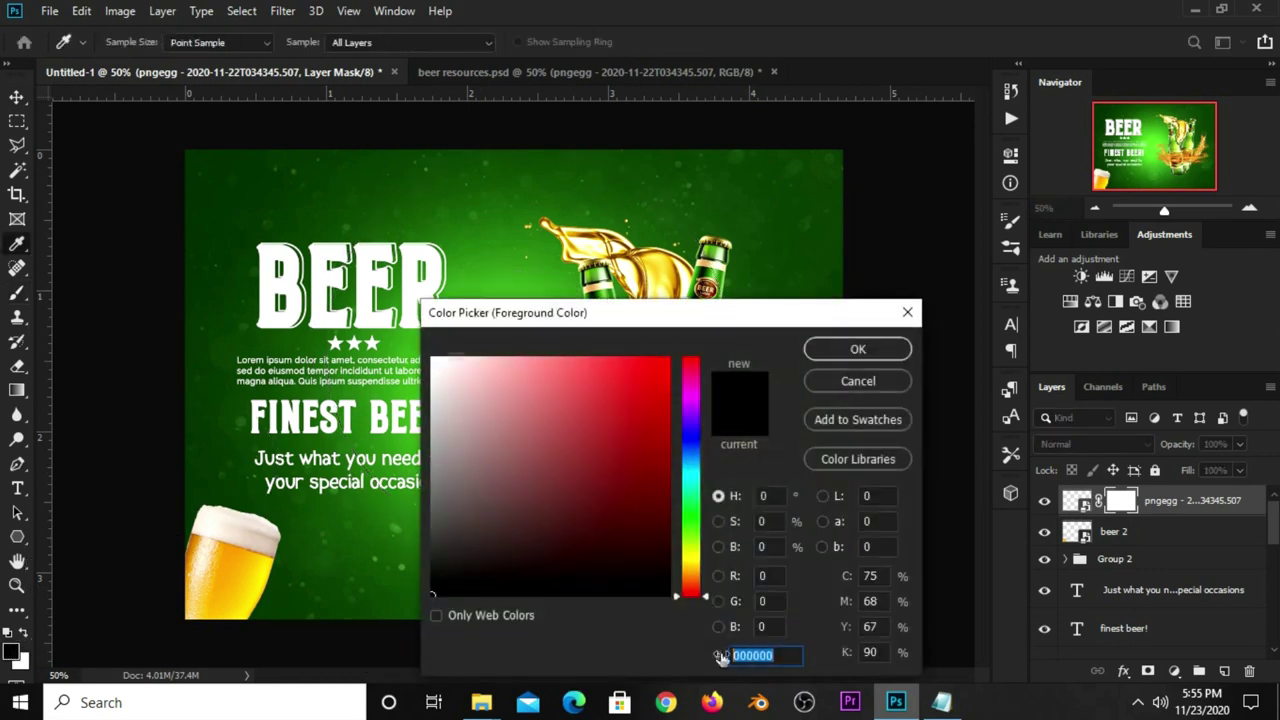
pyautogui.click(858, 350)
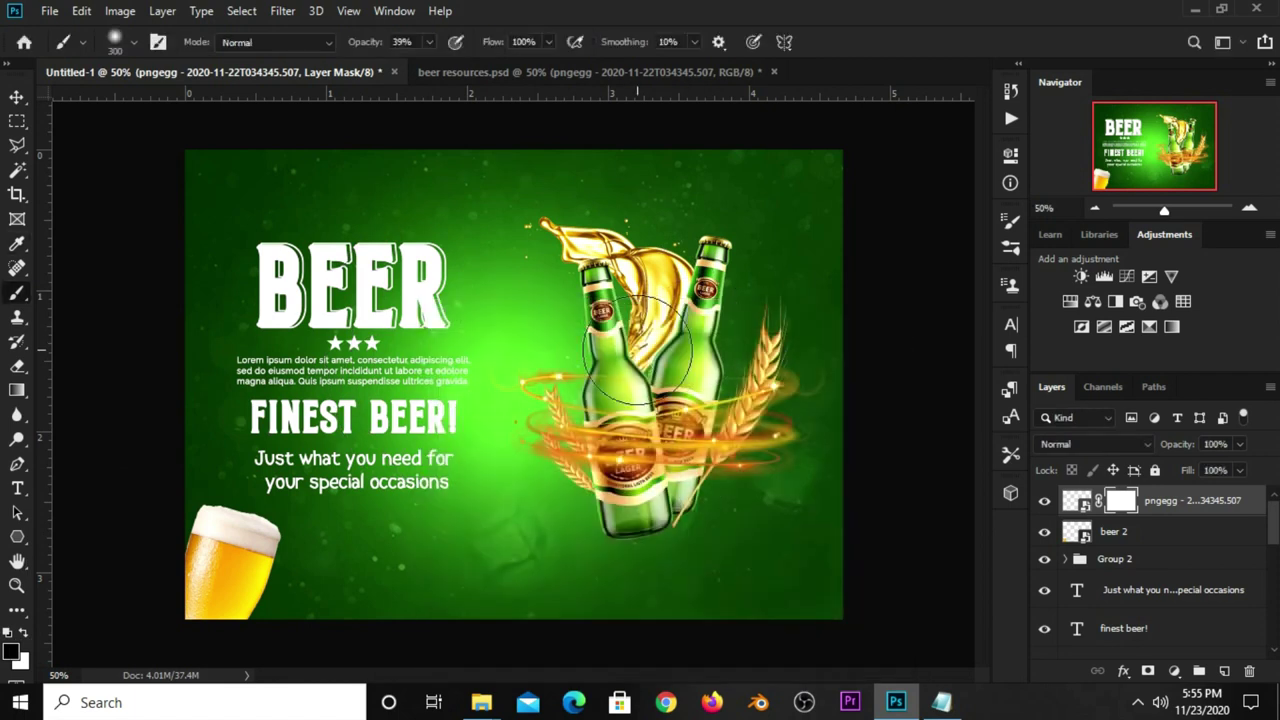
pyautogui.moveTo(448, 64); pyautogui.dragTo(516, 61)
pyautogui.click(909, 50)
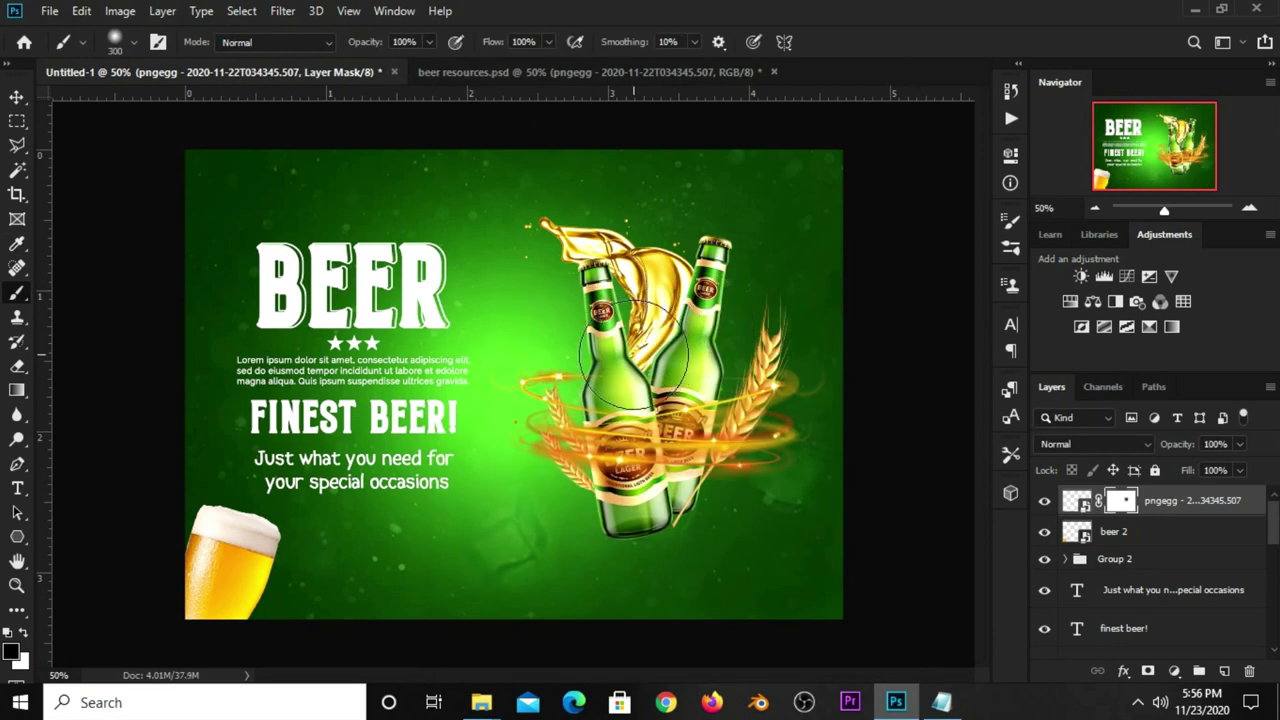
# Paint the swirl's mask with a 150 brush so it wraps behind the left bottle
pyautogui.press('[')
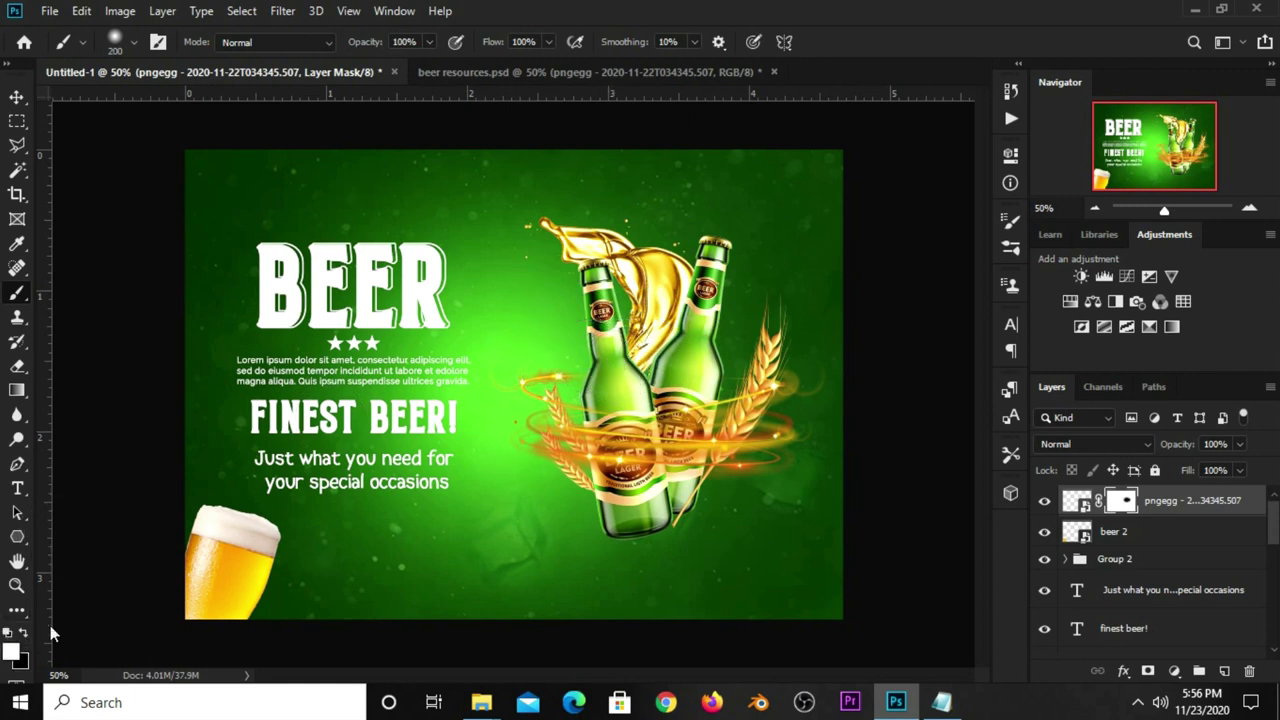
pyautogui.press('[')
pyautogui.press('[')
pyautogui.click(25, 635)
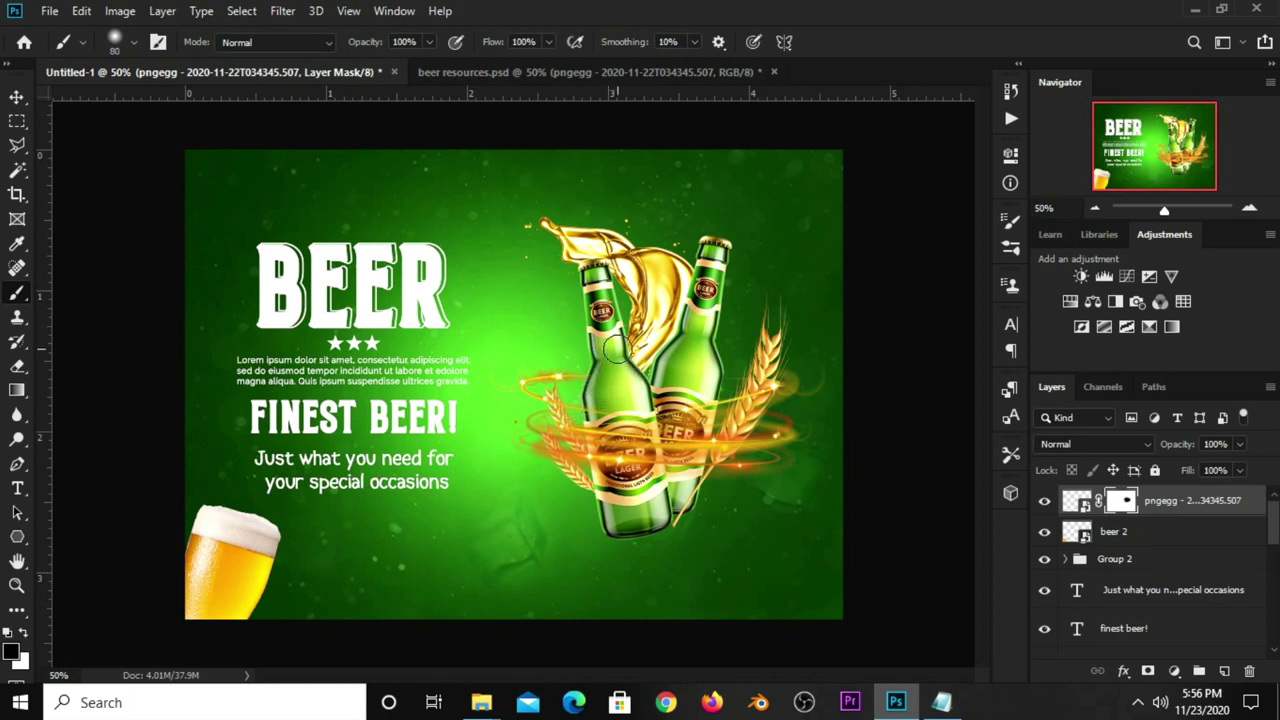
pyautogui.click(16, 96)
pyautogui.click(113, 233)
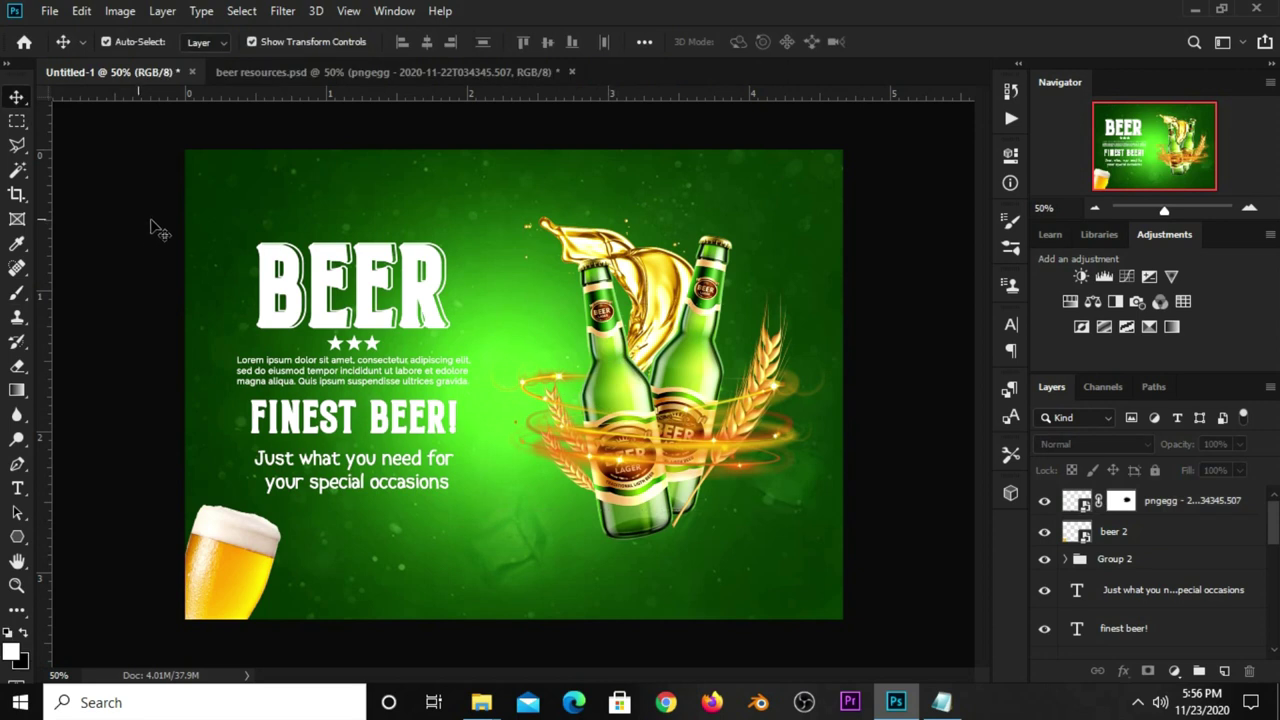
# Group the swirl layer with Group 3 into Group 4
pyautogui.click(1159, 514)
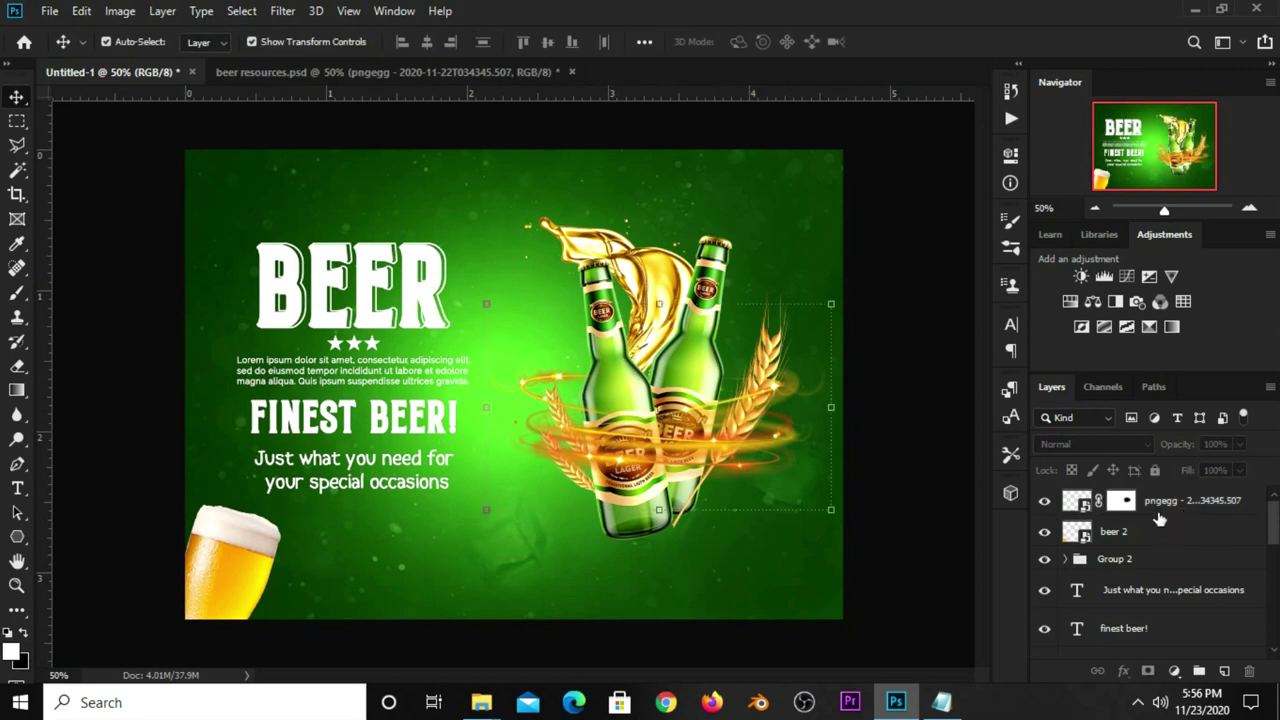
pyautogui.click(1148, 566)
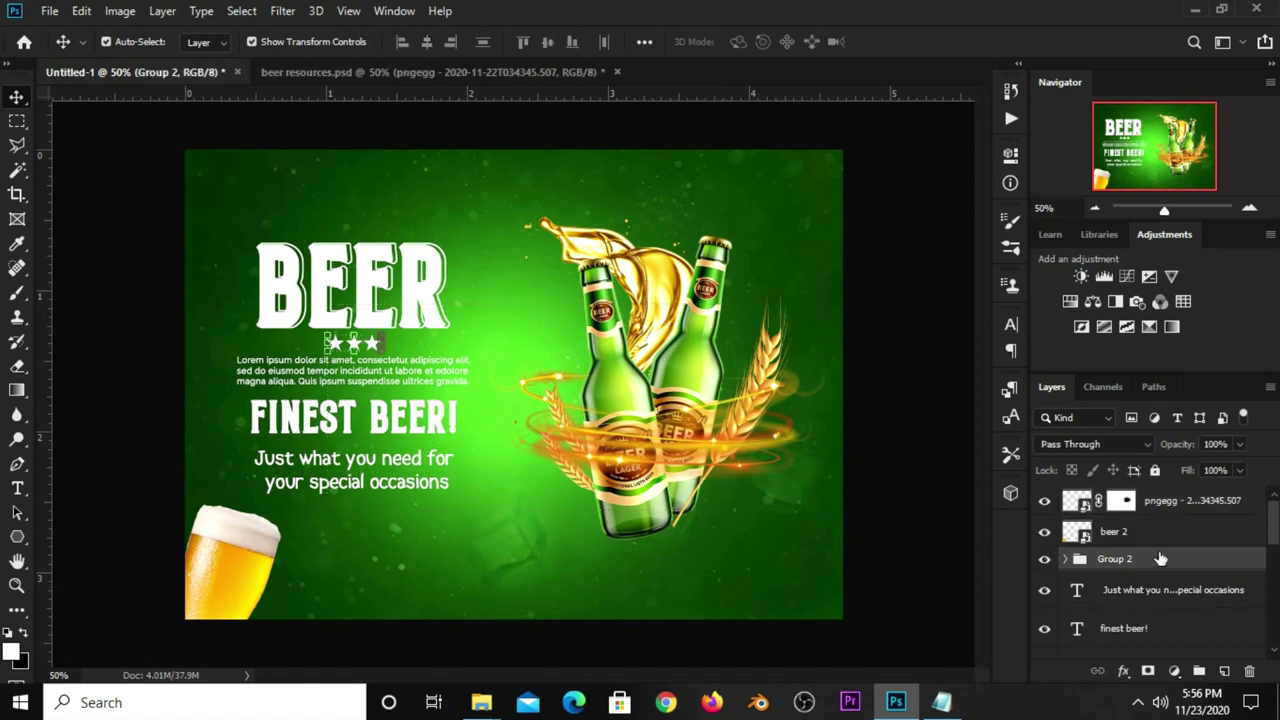
pyautogui.scroll(-3, 1158, 560)
pyautogui.click(1136, 630)
pyautogui.scroll(3, 1143, 610)
pyautogui.click(1163, 513)
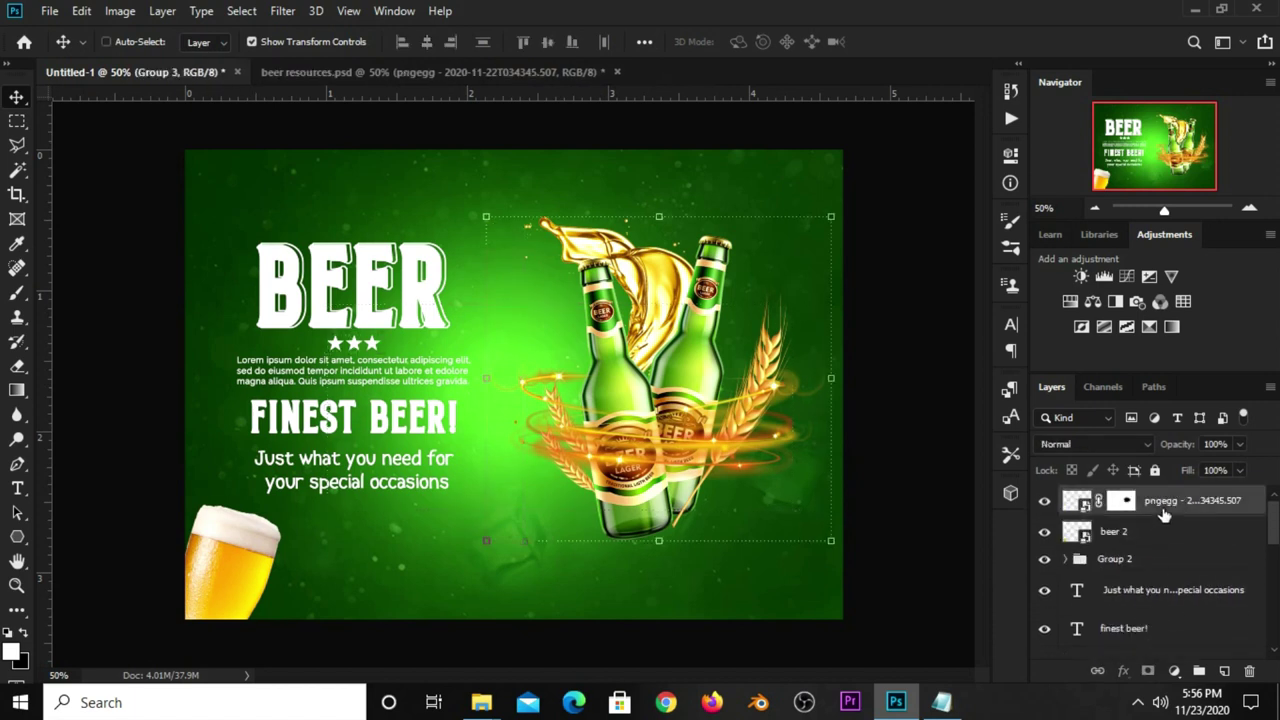
pyautogui.scroll(-3, 1175, 552)
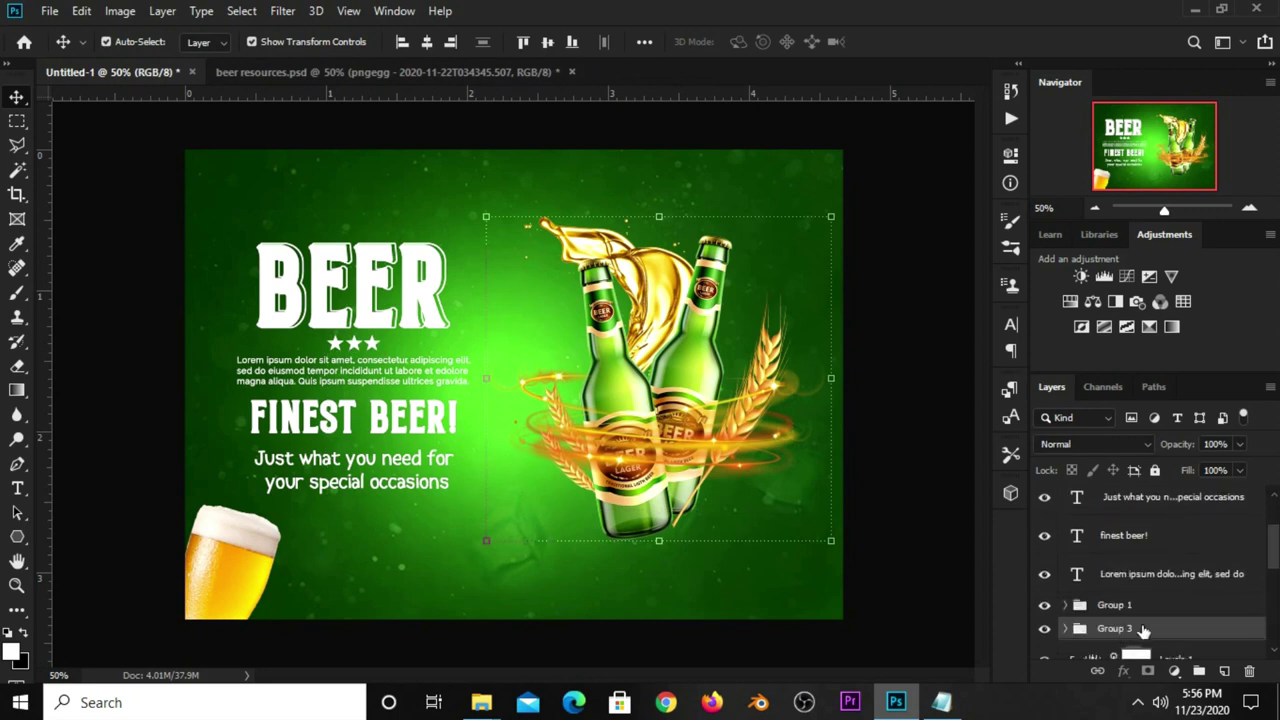
pyautogui.hotkey('ctrl', 'g')
# Enlarge Group 4 to 104.74% and nudge it right and down
pyautogui.click(1044, 497)
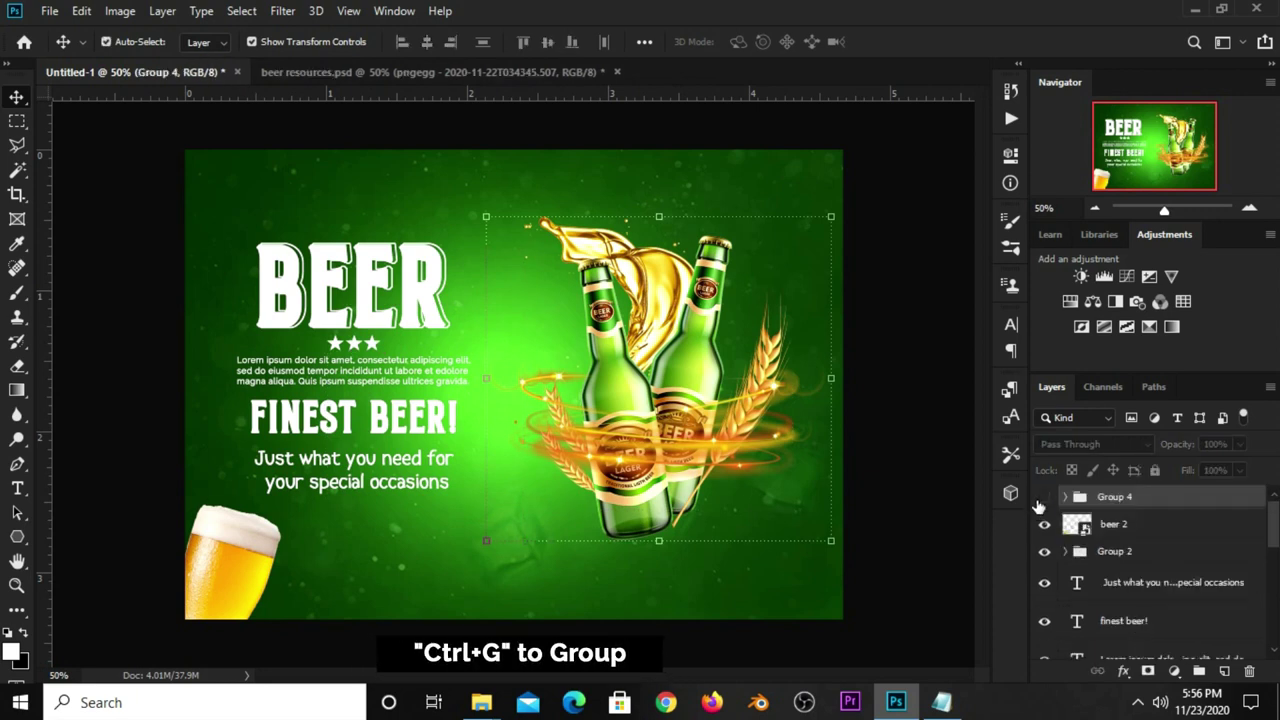
pyautogui.click(1044, 497)
pyautogui.hotkey('ctrl', 't')
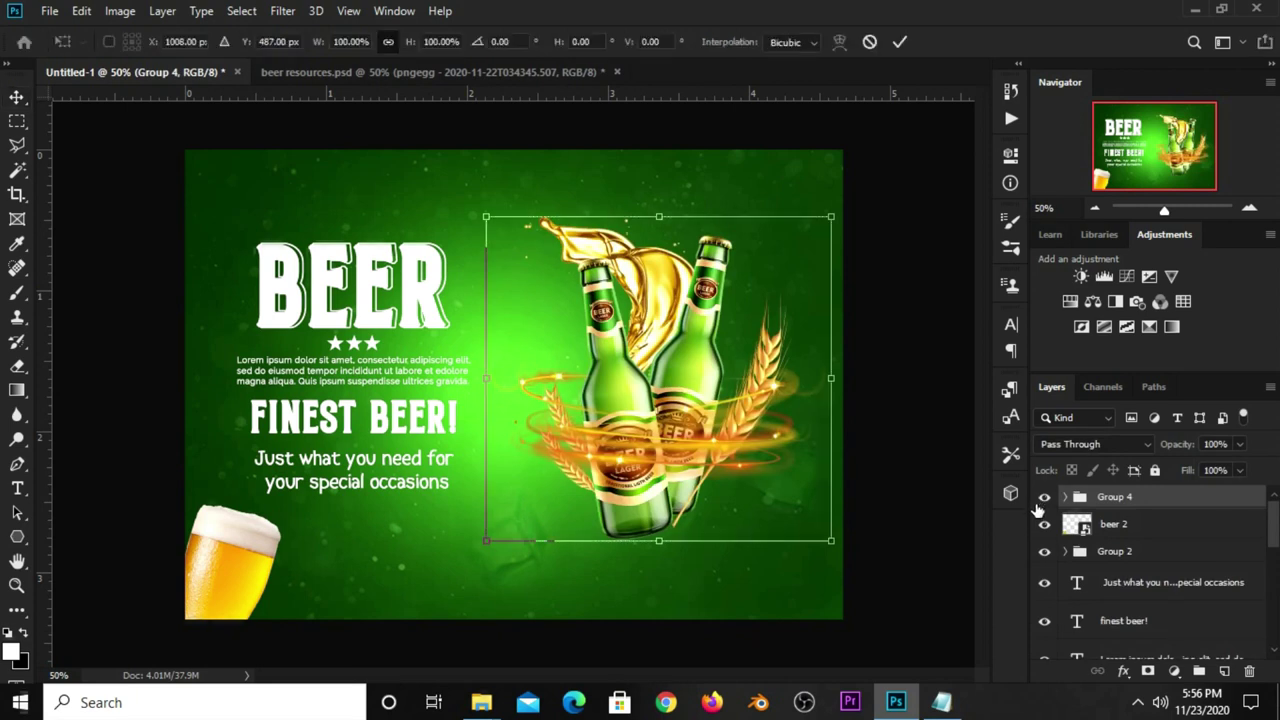
pyautogui.moveTo(487, 541); pyautogui.dragTo(470, 556)
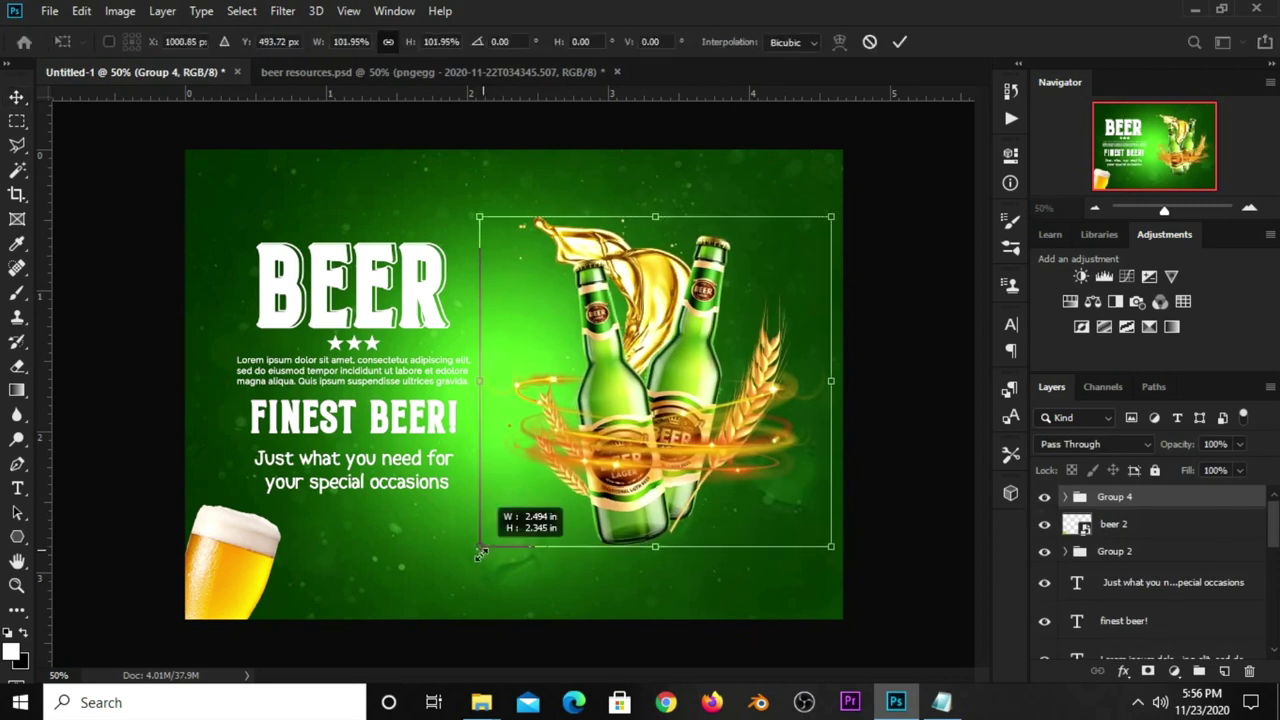
pyautogui.moveTo(612, 488); pyautogui.dragTo(617, 488)
pyautogui.press('Return')
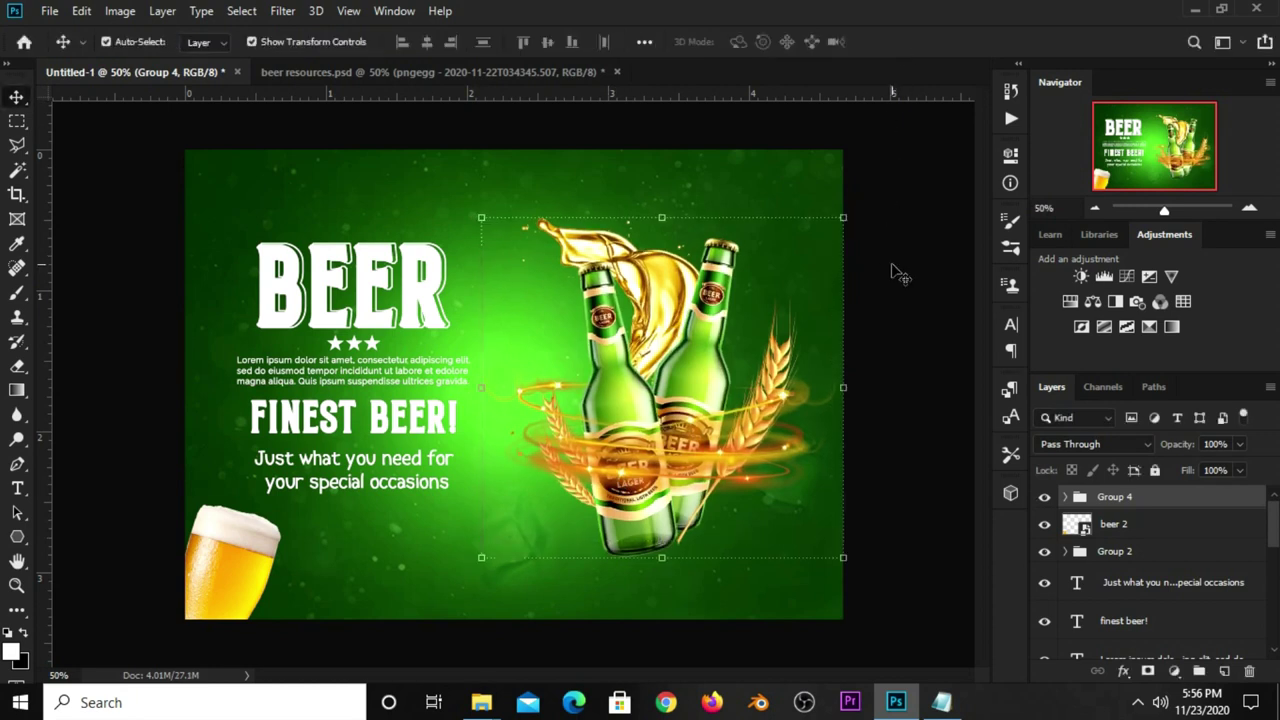
pyautogui.click(897, 297)
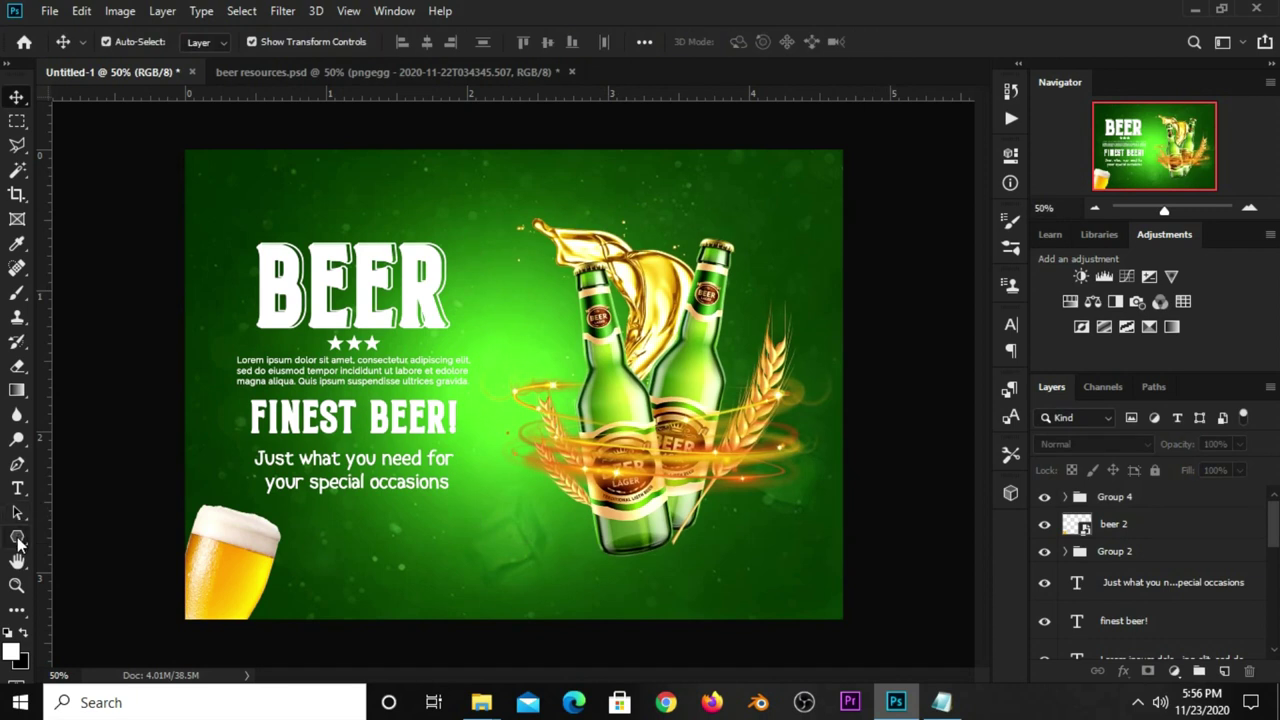
# Draw a white-filled rectangle at the poster's top-left corner
pyautogui.moveTo(17, 537); pyautogui.dragTo(60, 541)
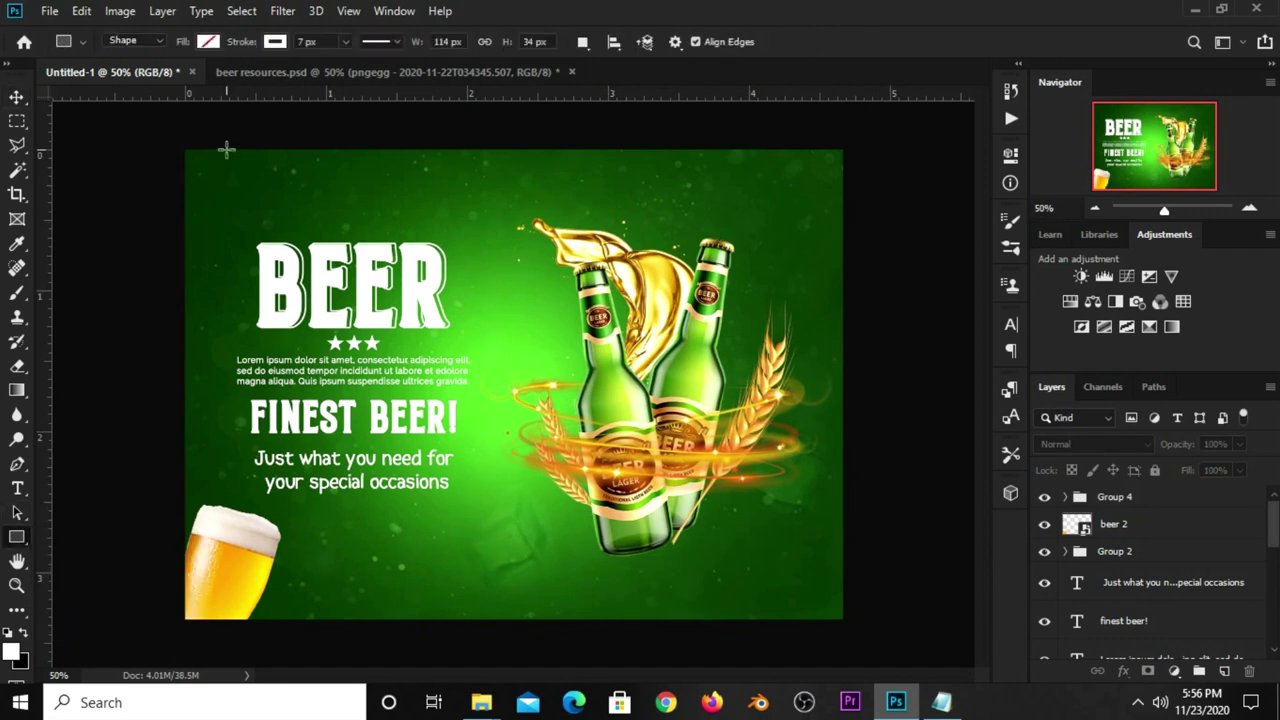
pyautogui.moveTo(227, 150); pyautogui.dragTo(301, 194)
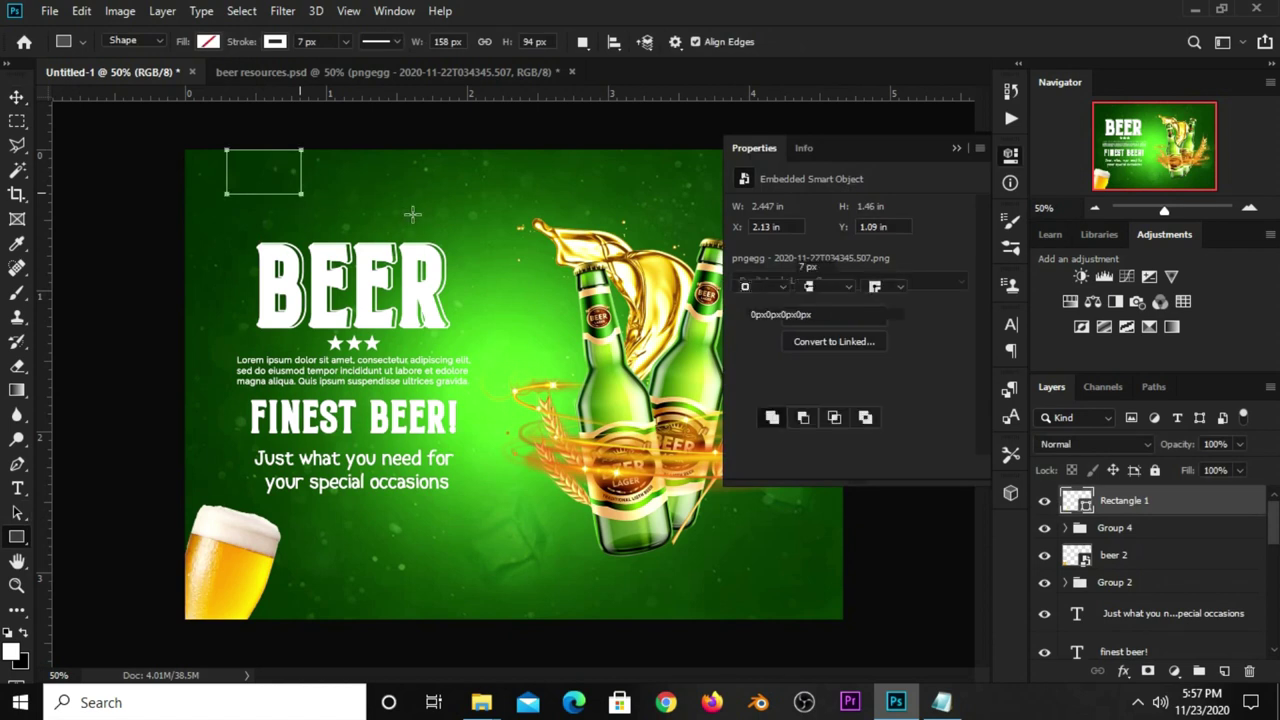
pyautogui.click(744, 267)
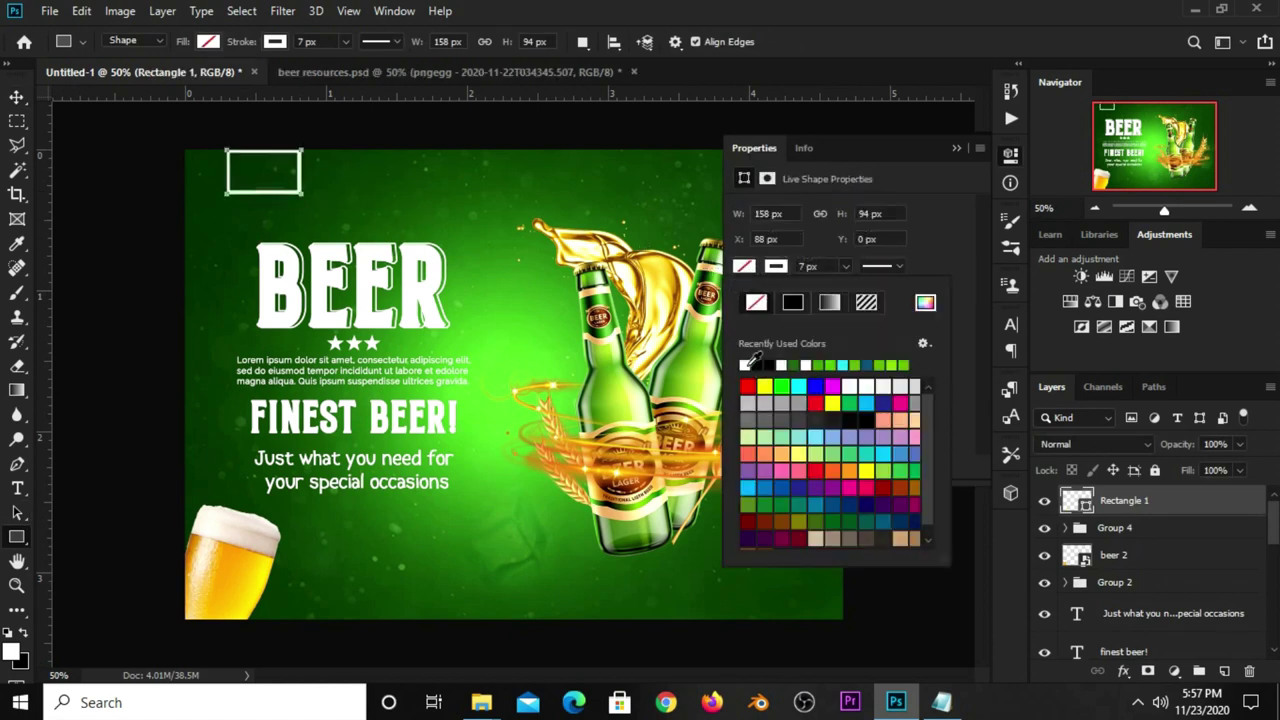
pyautogui.click(781, 364)
pyautogui.click(949, 215)
pyautogui.click(956, 147)
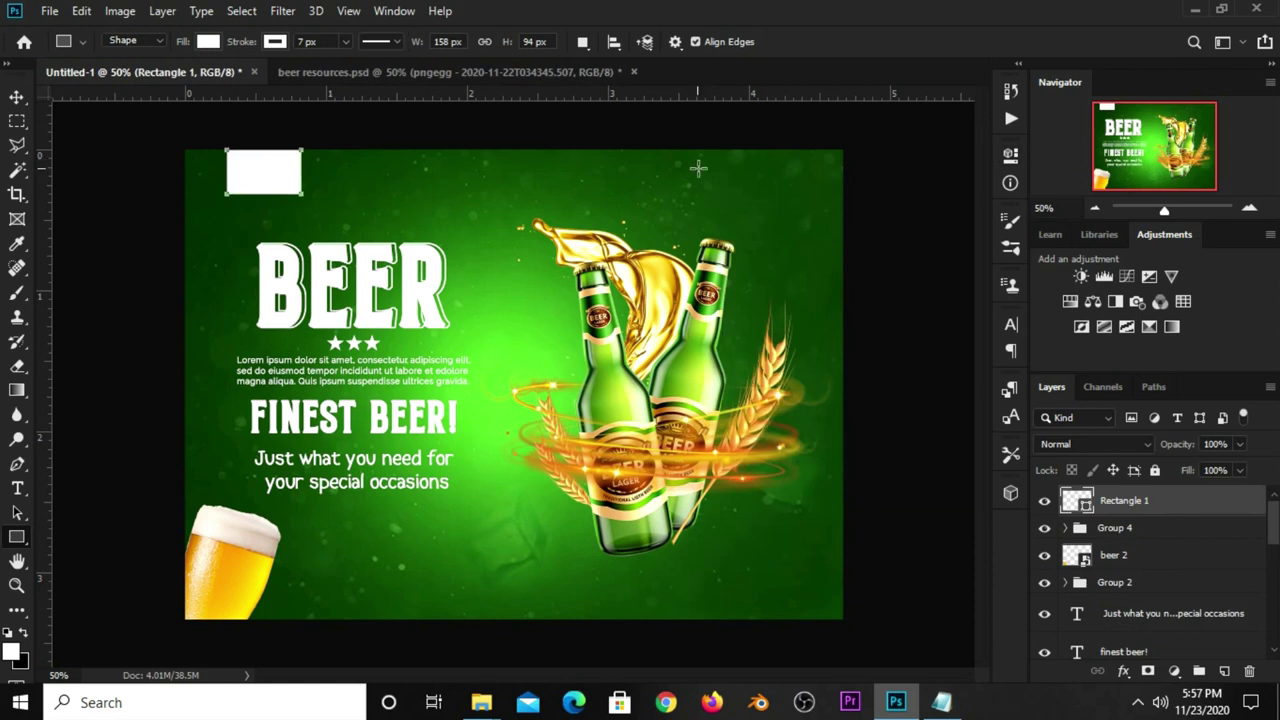
# Move the white box up-left against the edge, then shift it slightly right
pyautogui.press('v')
pyautogui.moveTo(272, 186)
pyautogui.mouseDown()
pyautogui.moveTo(265, 177)
pyautogui.moveTo(258, 197)
pyautogui.mouseUp()
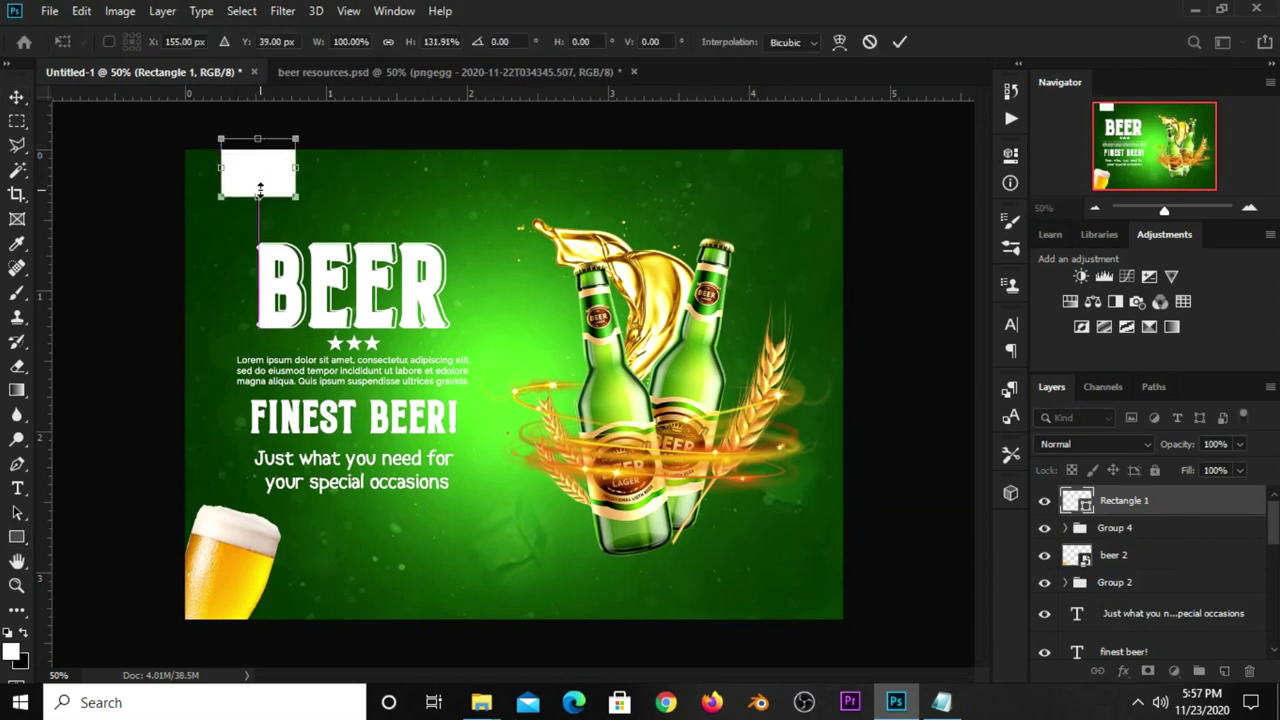
pyautogui.write('155')
pyautogui.press('Return')
pyautogui.click(352, 136)
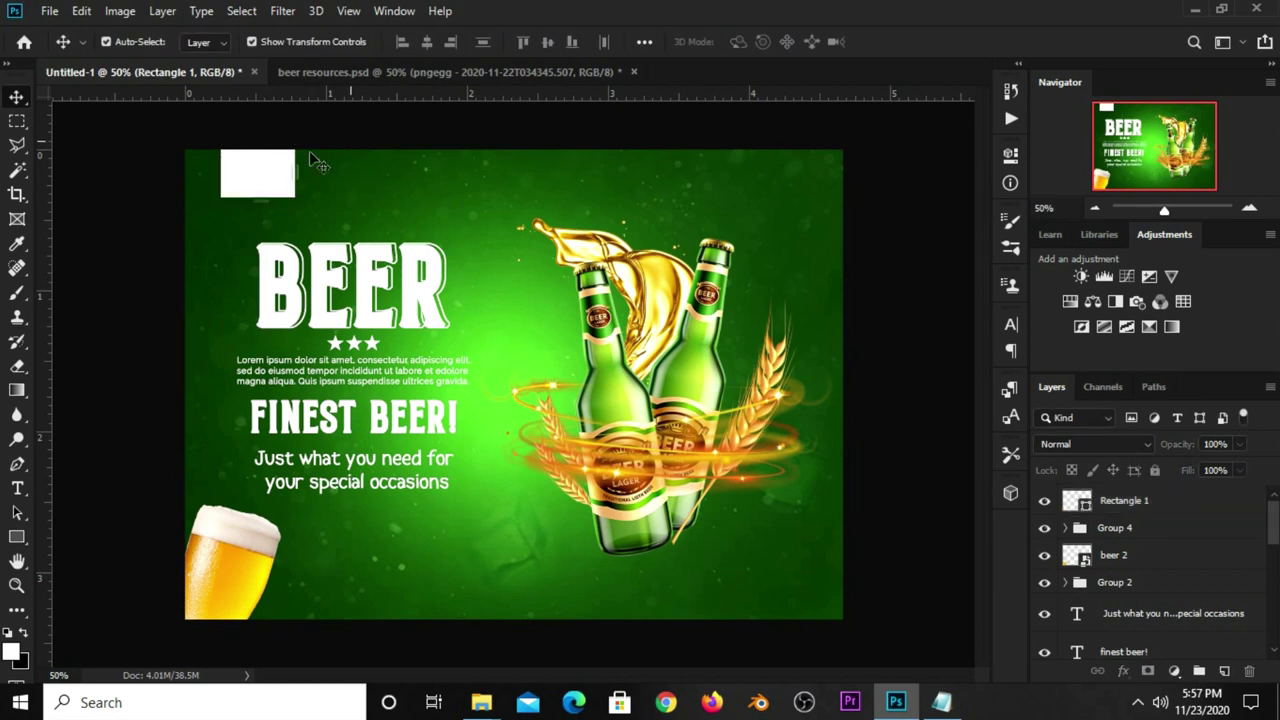
pyautogui.click(256, 177)
pyautogui.moveTo(254, 177); pyautogui.dragTo(259, 176)
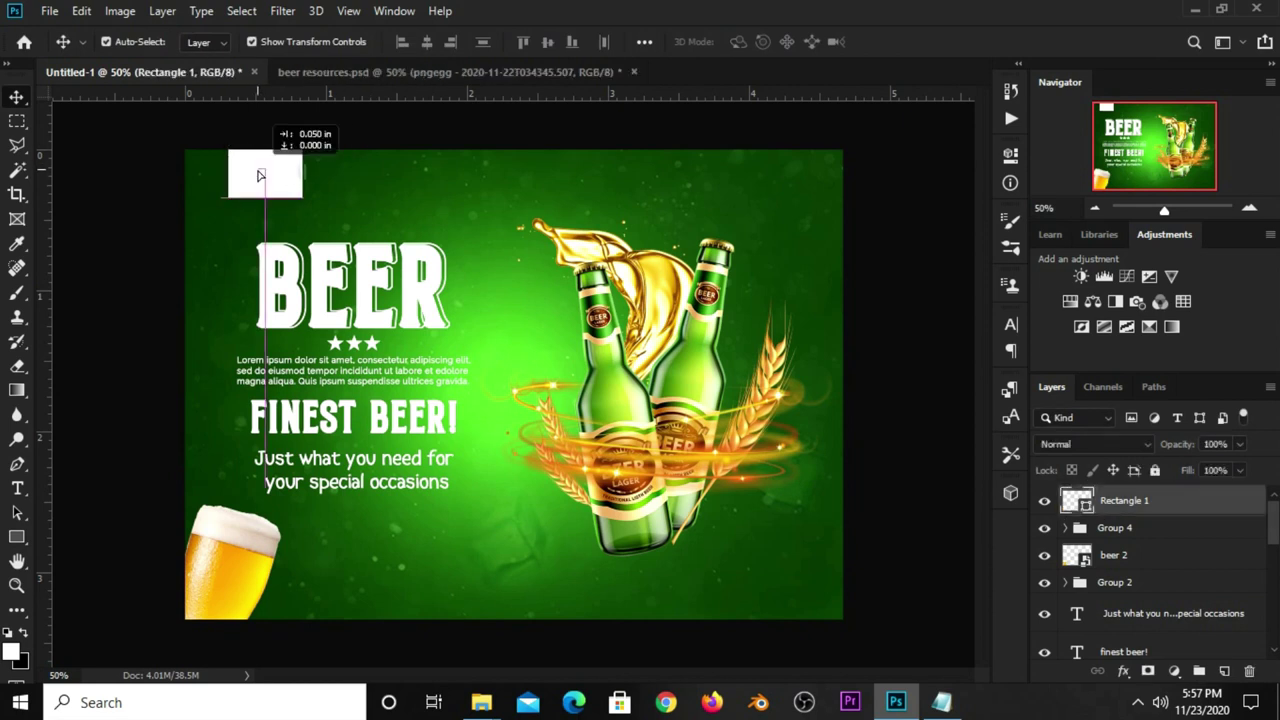
pyautogui.click(363, 133)
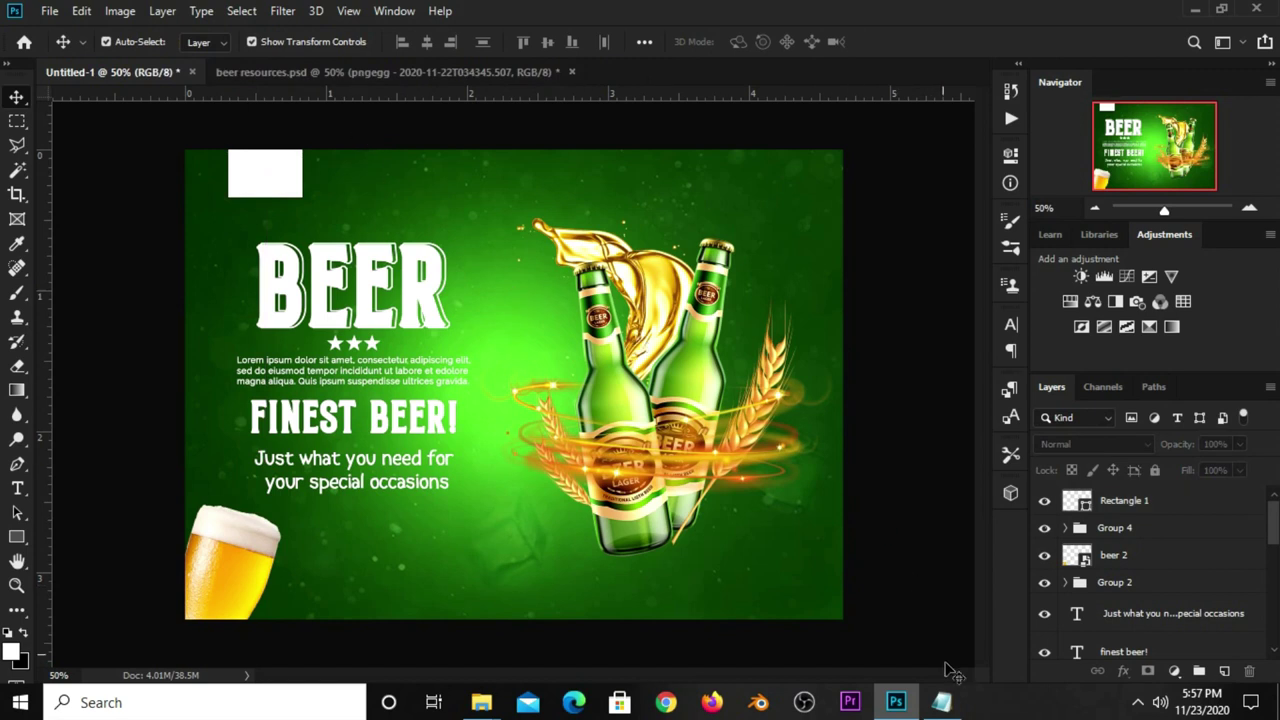
# Set the Type tool colour to dark green #10360a sampled from the background
pyautogui.click(17, 488)
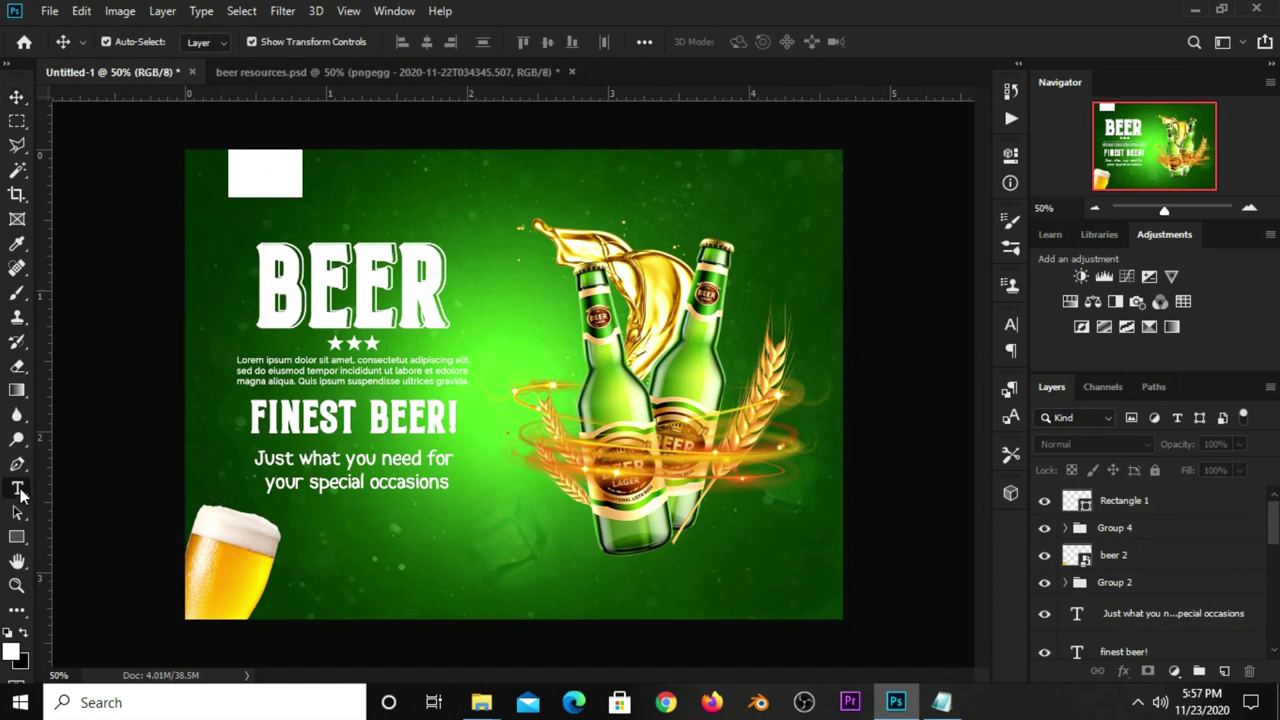
pyautogui.click(62, 490)
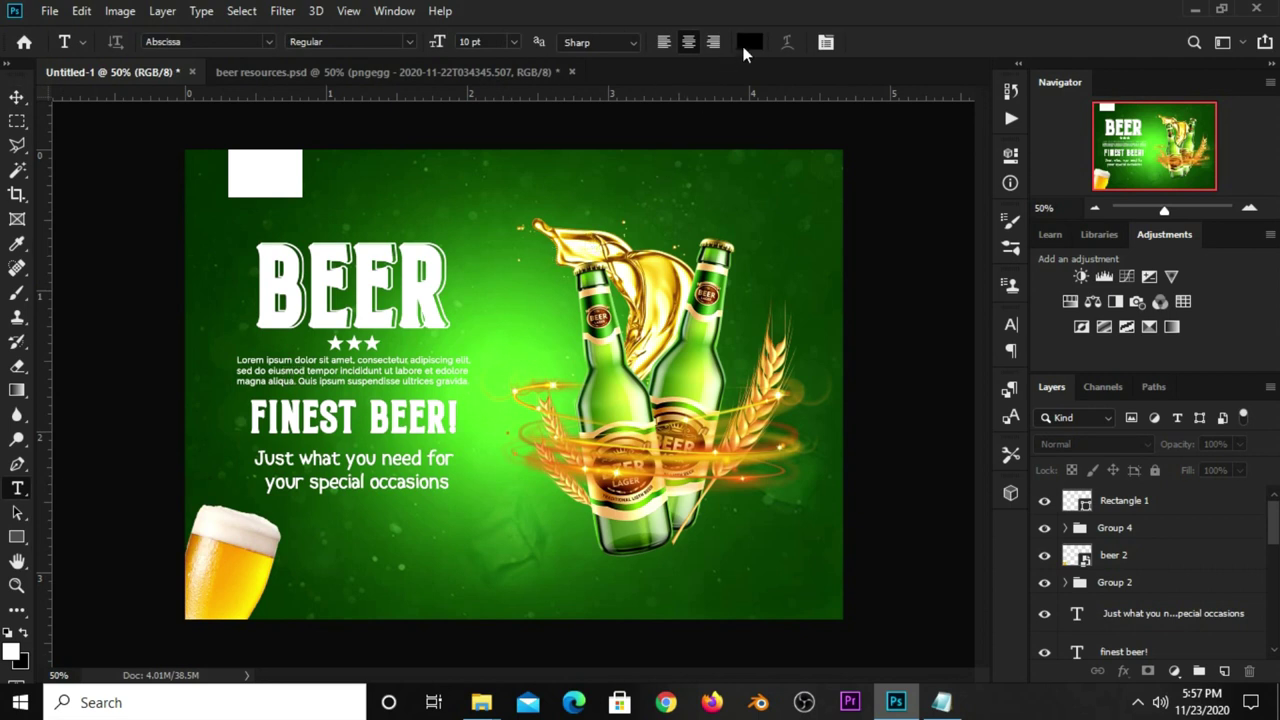
pyautogui.click(748, 44)
pyautogui.click(215, 203)
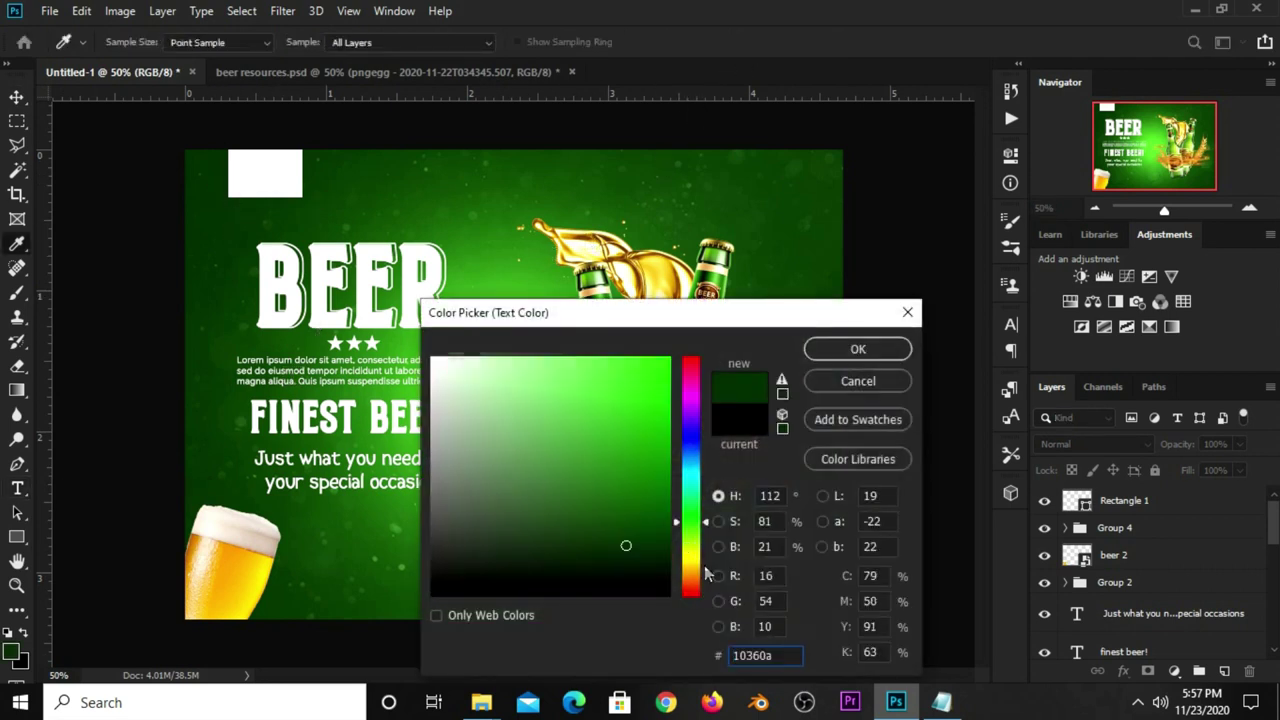
pyautogui.moveTo(788, 666); pyautogui.dragTo(720, 657)
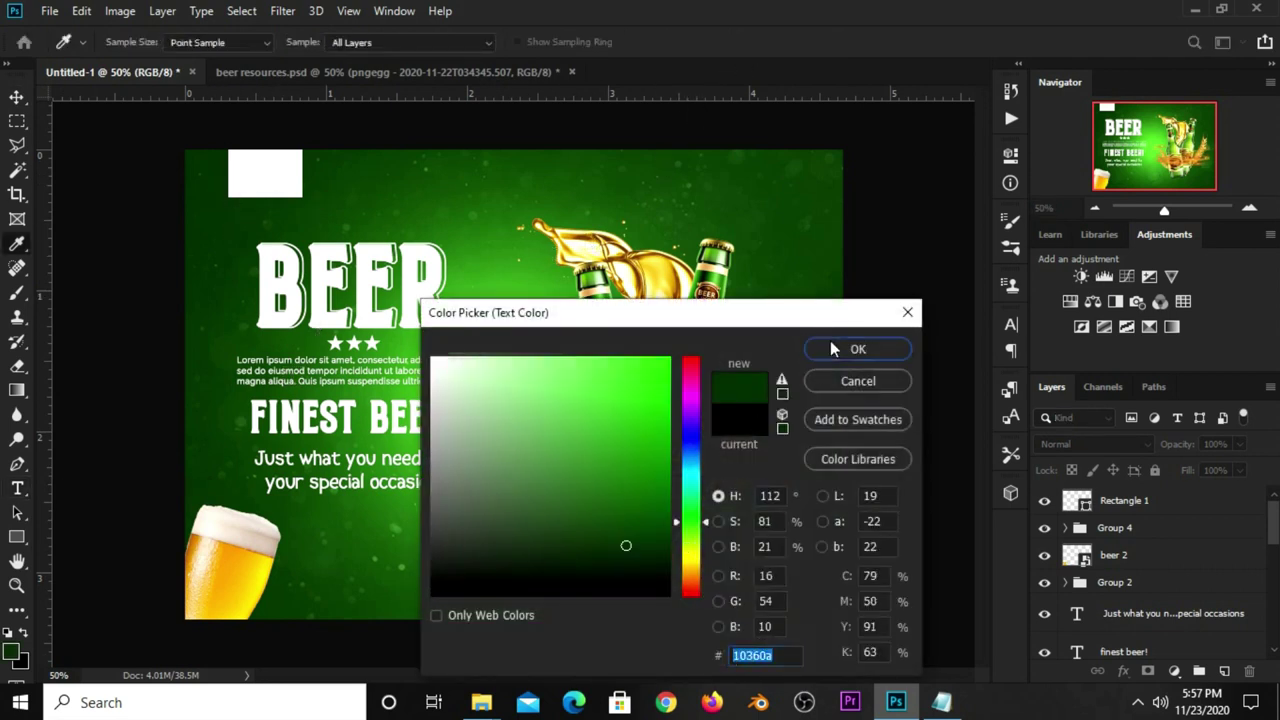
pyautogui.click(830, 342)
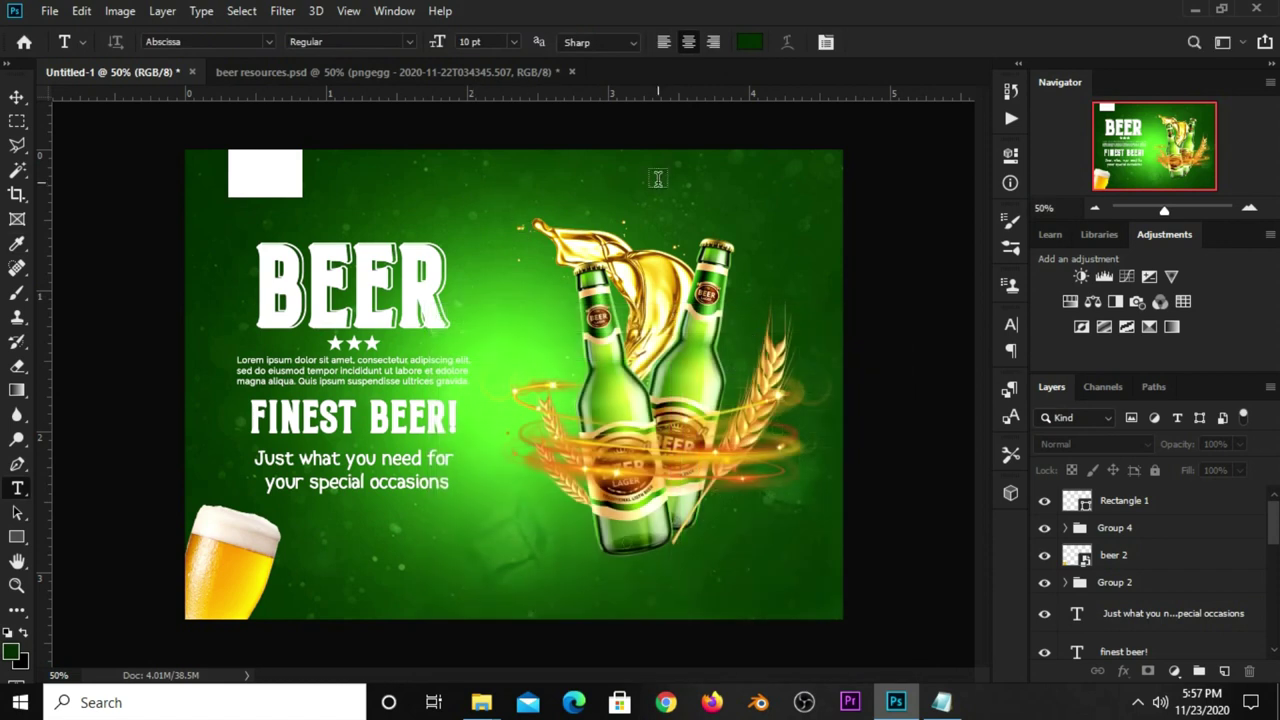
# Add 'LOGO HERE' on two lines near the poster's top centre
pyautogui.click(514, 186)
pyautogui.press('BackSpace')
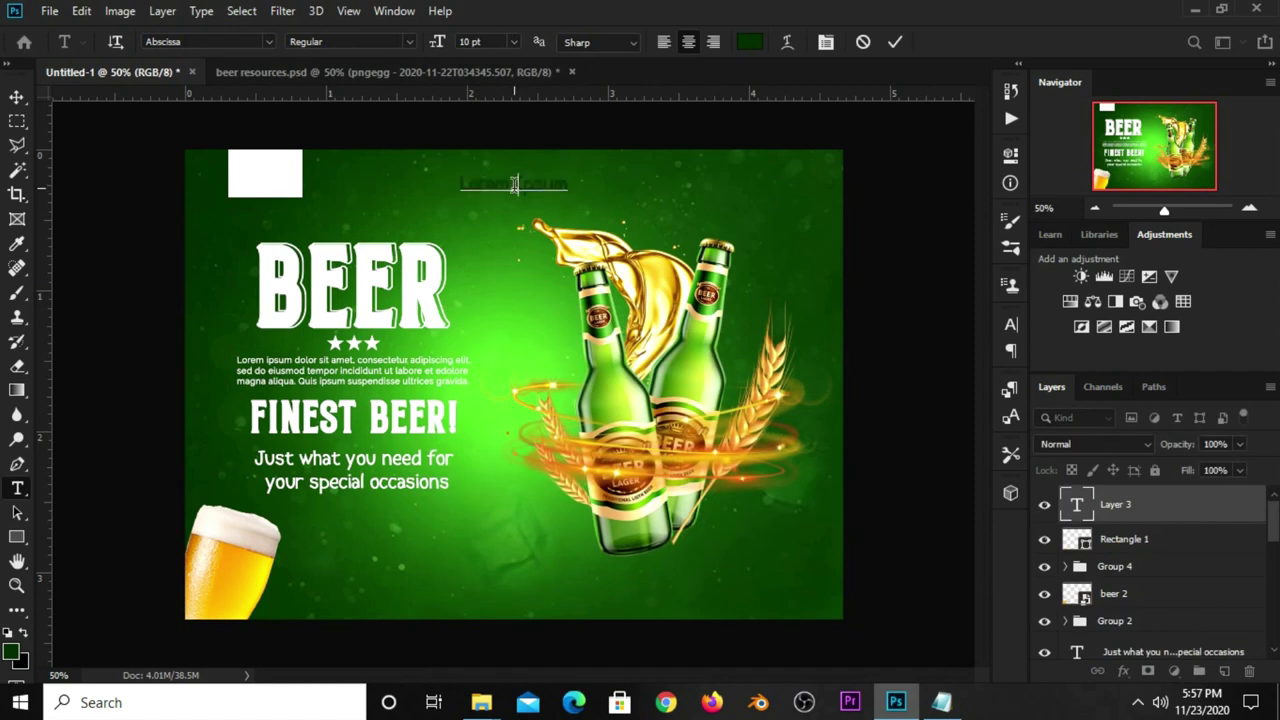
pyautogui.press('Return')
pyautogui.write('HERE')
pyautogui.click(890, 42)
pyautogui.press('v')
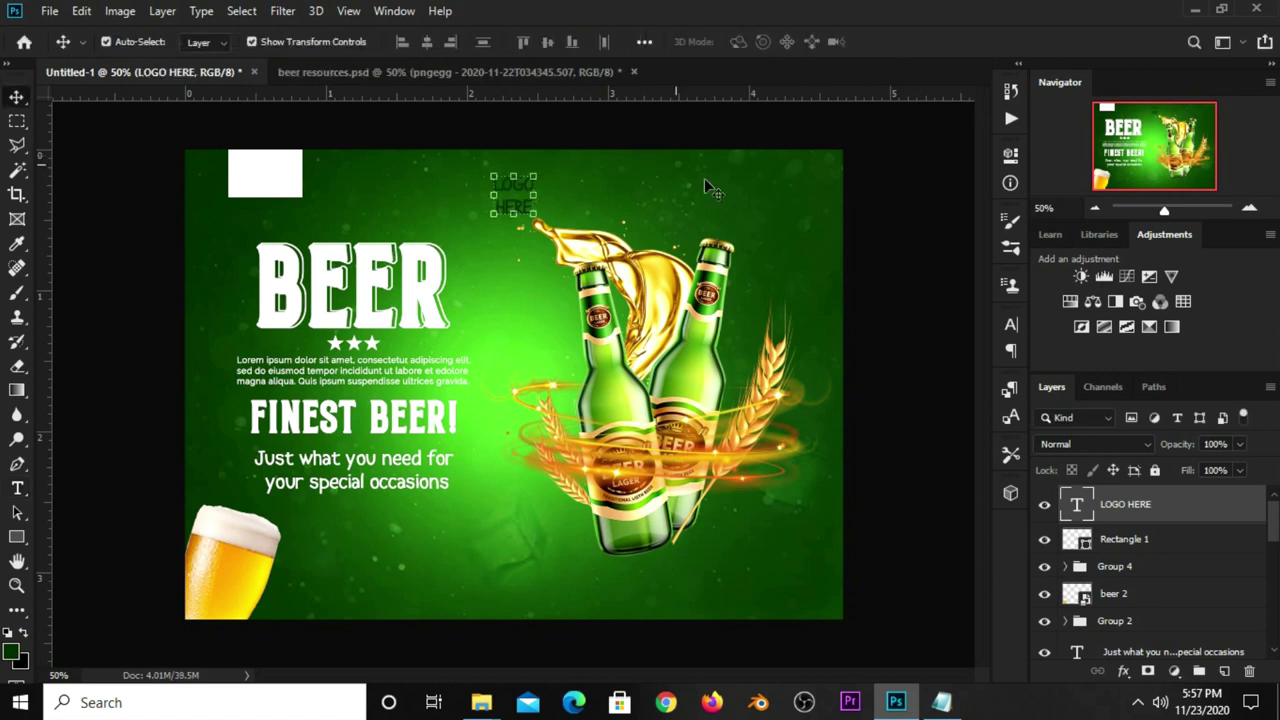
pyautogui.click(1012, 327)
# Set LOGO HERE in Adlinnaka and scale it to about 84% into the white box
pyautogui.click(893, 351)
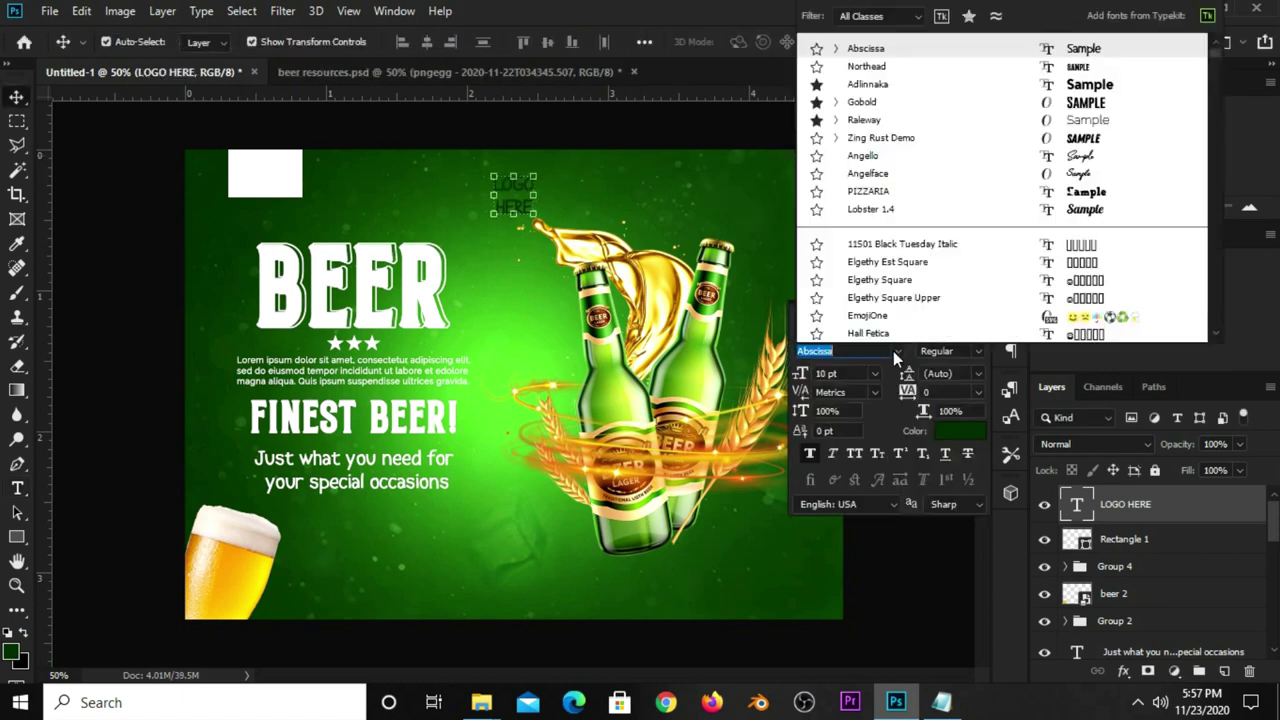
pyautogui.click(871, 85)
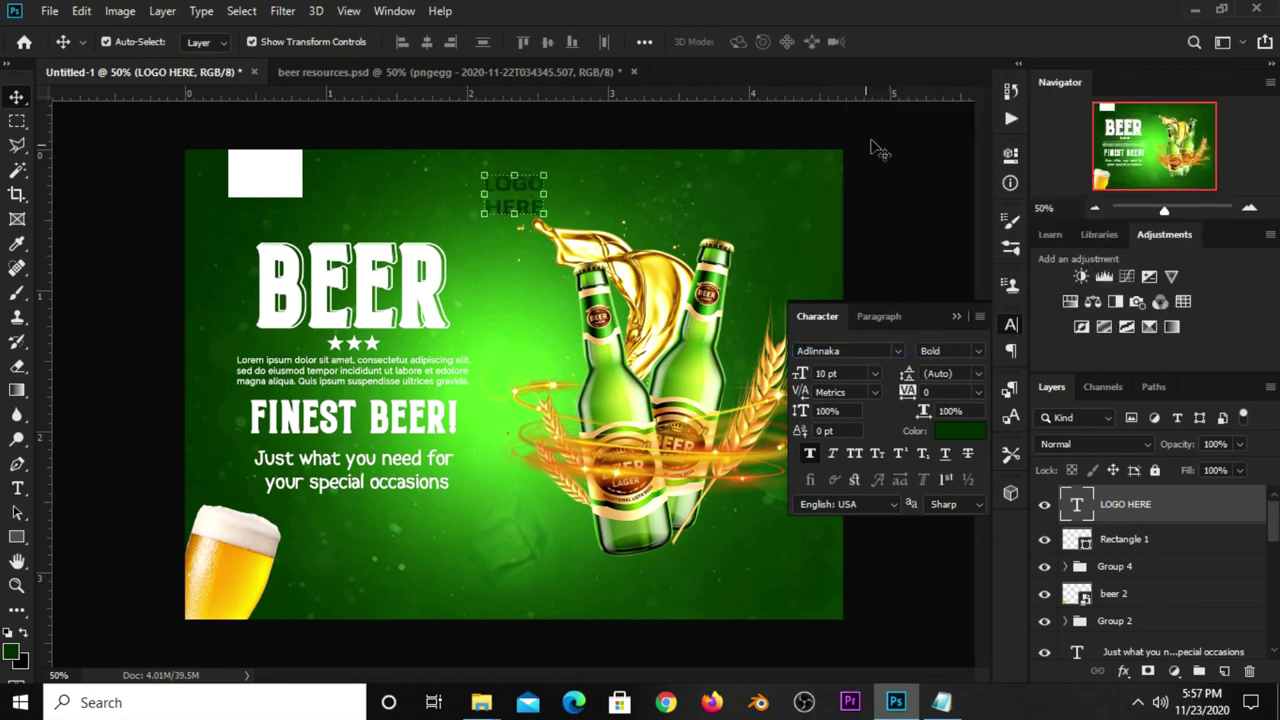
pyautogui.hotkey('ctrl', 't')
pyautogui.moveTo(545, 175); pyautogui.dragTo(283, 189)
pyautogui.press('Return')
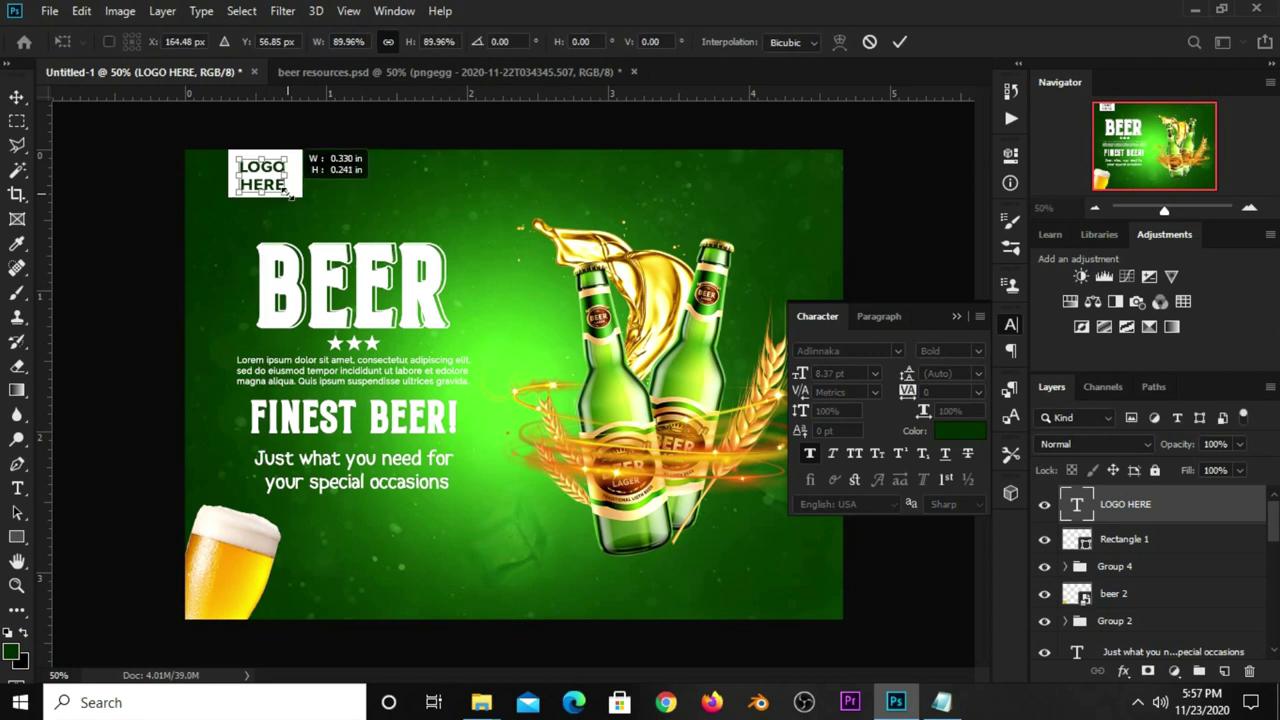
pyautogui.press('Return')
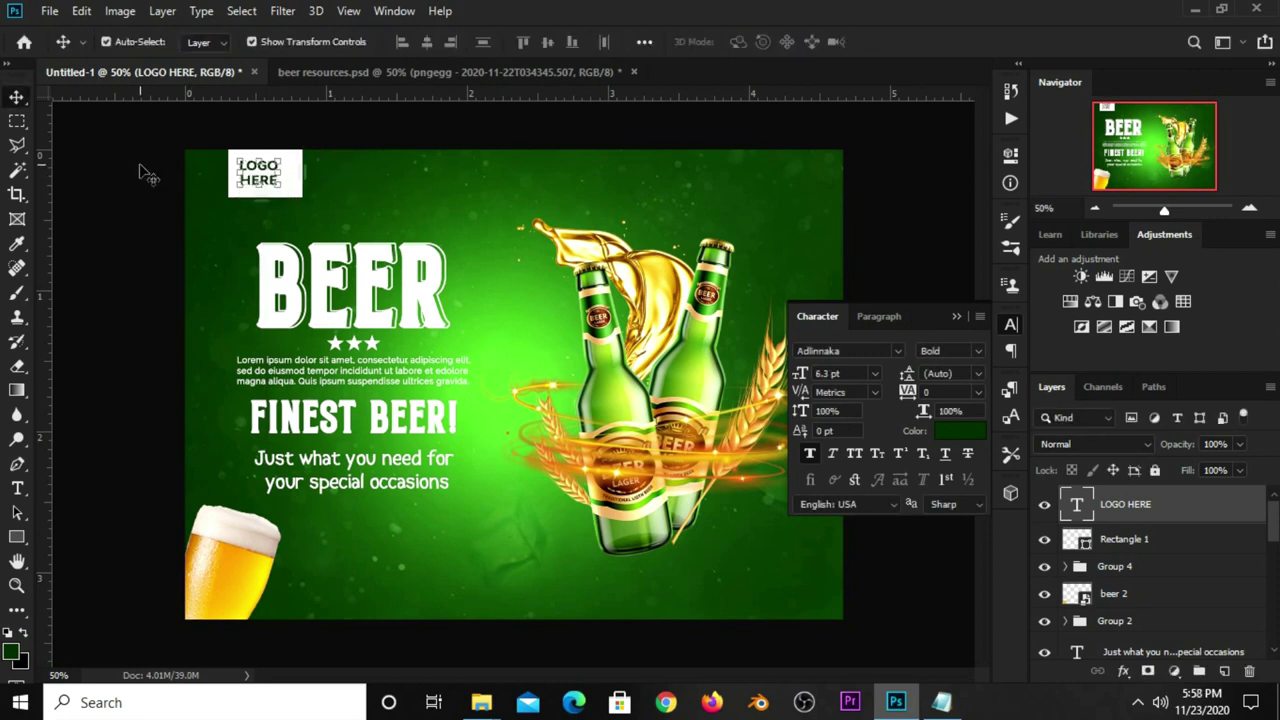
pyautogui.click(137, 171)
# Narrow Rectangle 1 to fit snugly around the logo text
pyautogui.click(290, 178)
pyautogui.hotkey('ctrl', 't')
pyautogui.moveTo(302, 173); pyautogui.dragTo(251, 185)
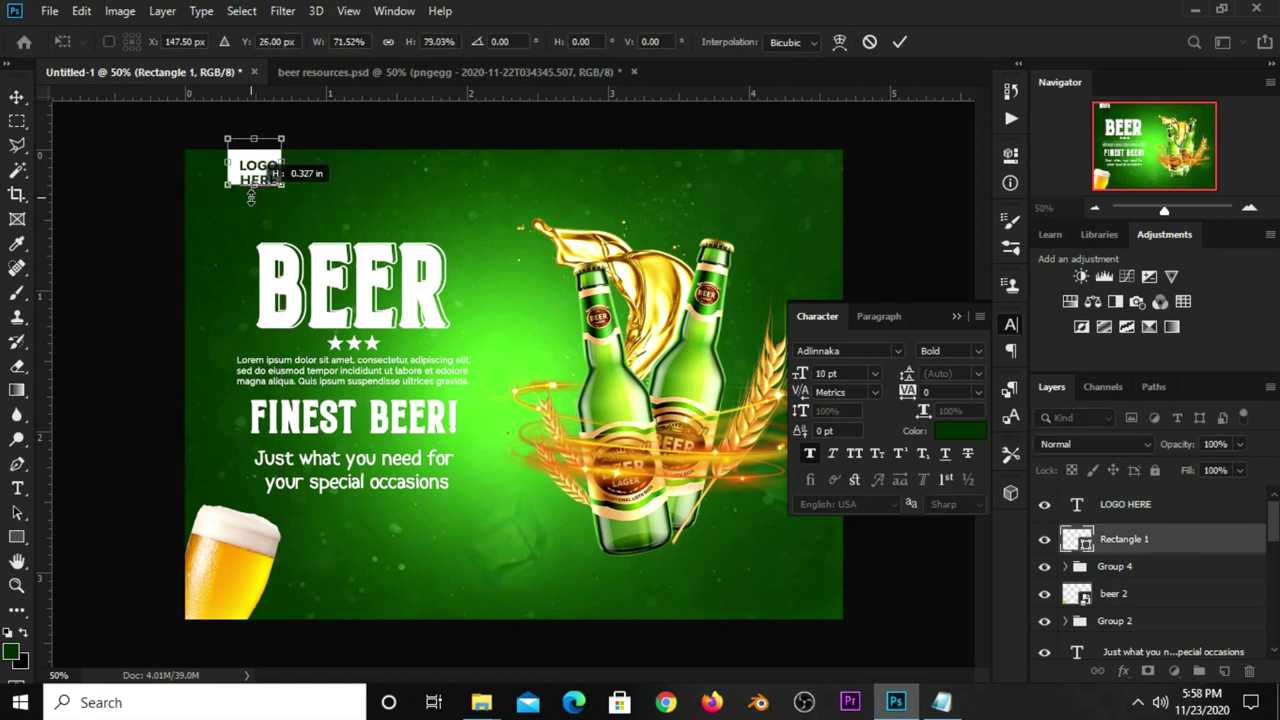
pyautogui.press('Return')
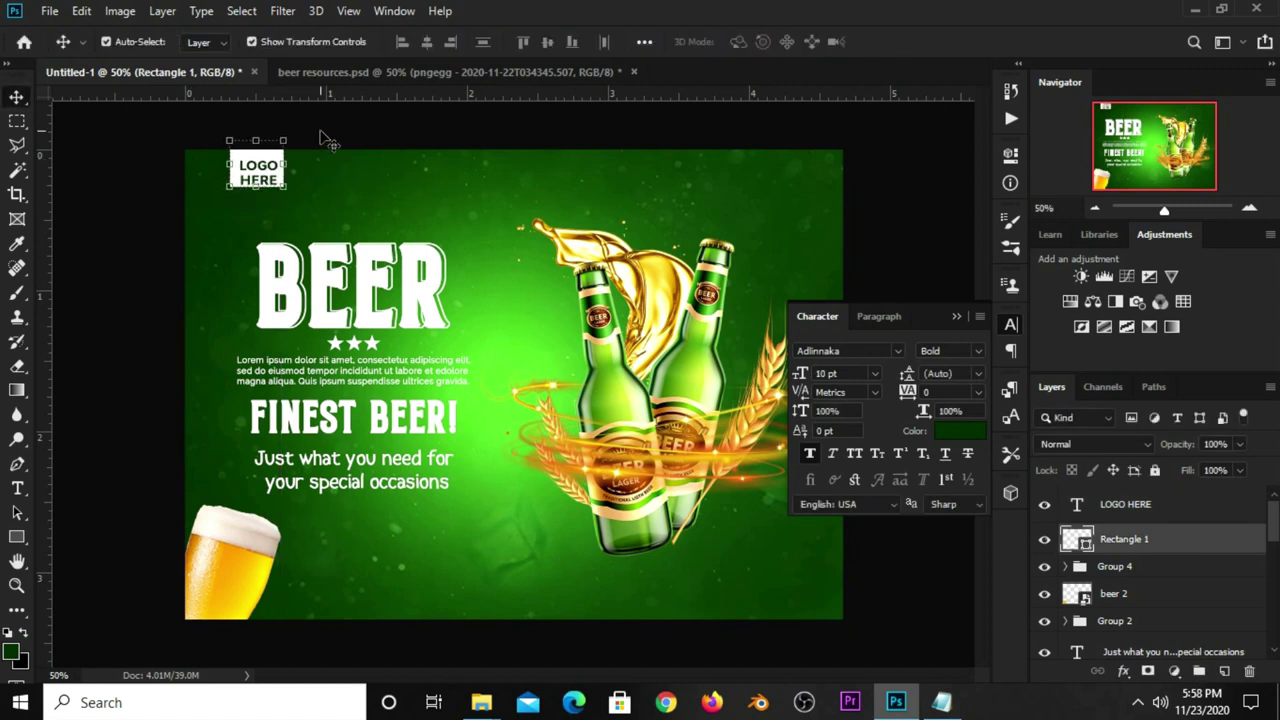
# Align LOGO HERE and Rectangle 1 on vertical and horizontal centres
pyautogui.click(335, 140)
pyautogui.click(1125, 504)
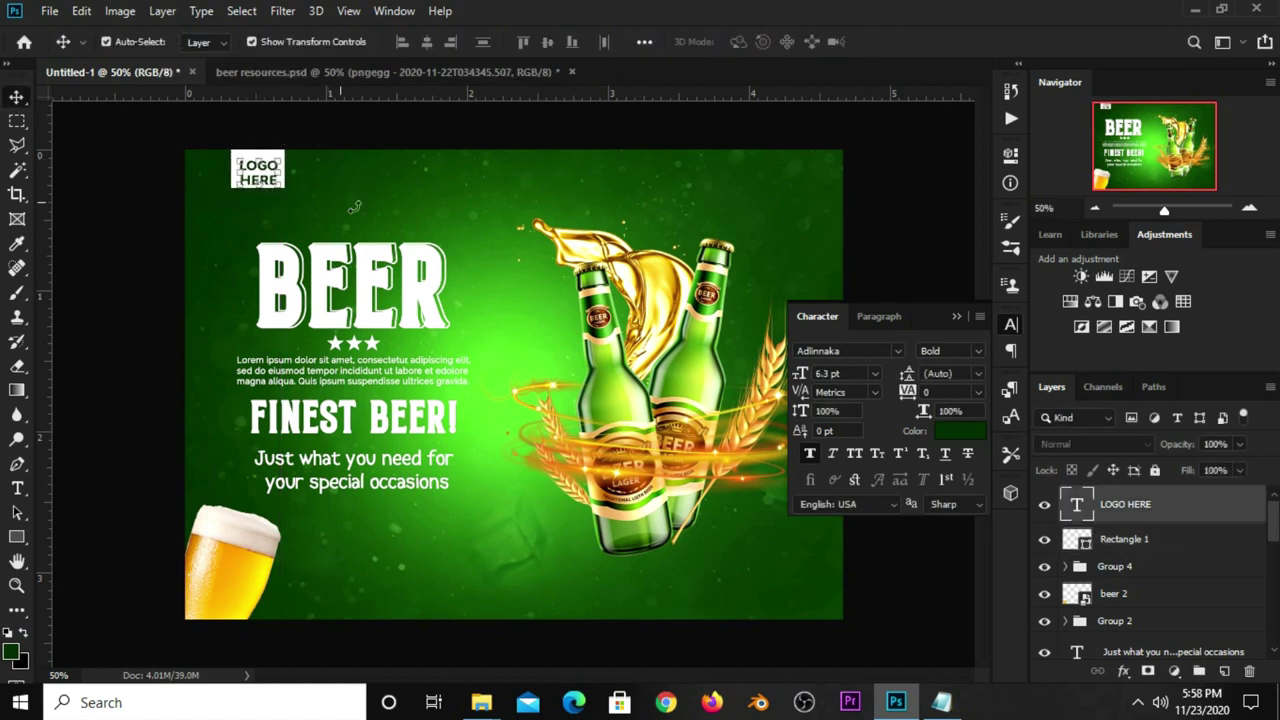
pyautogui.keyDown('shift'); pyautogui.click(1123, 540); pyautogui.keyUp('shift')
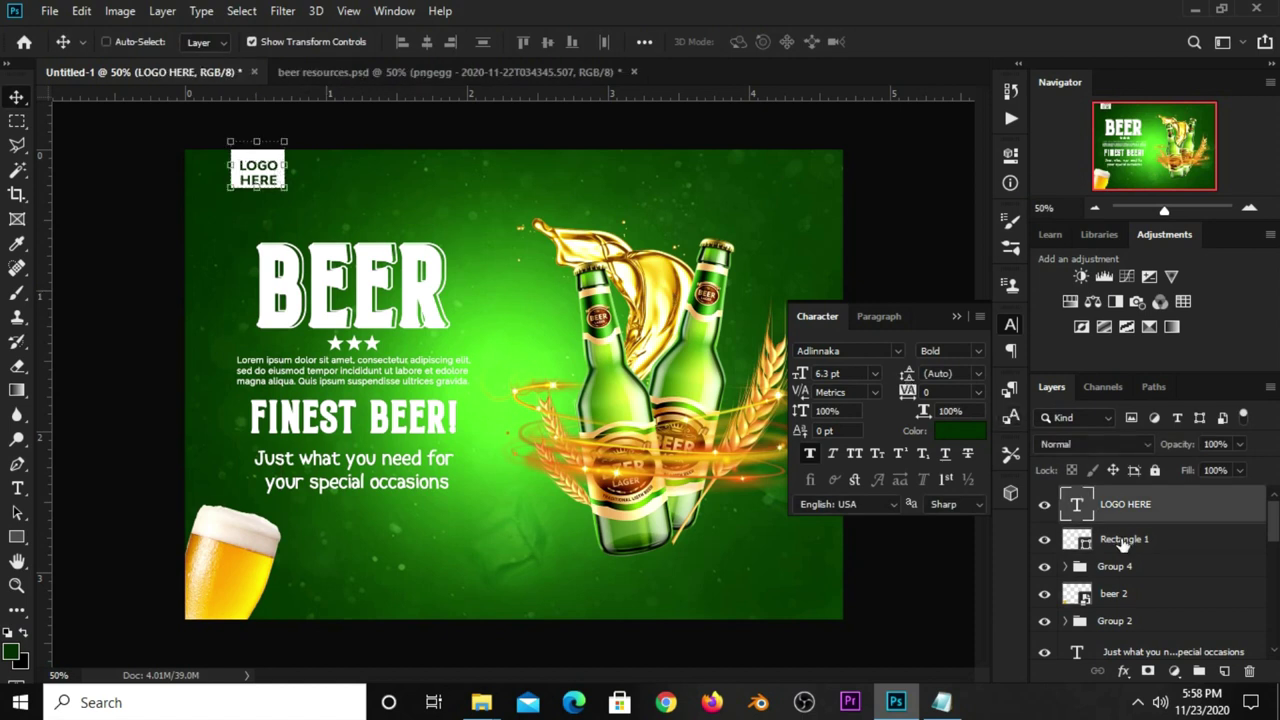
pyautogui.click(644, 42)
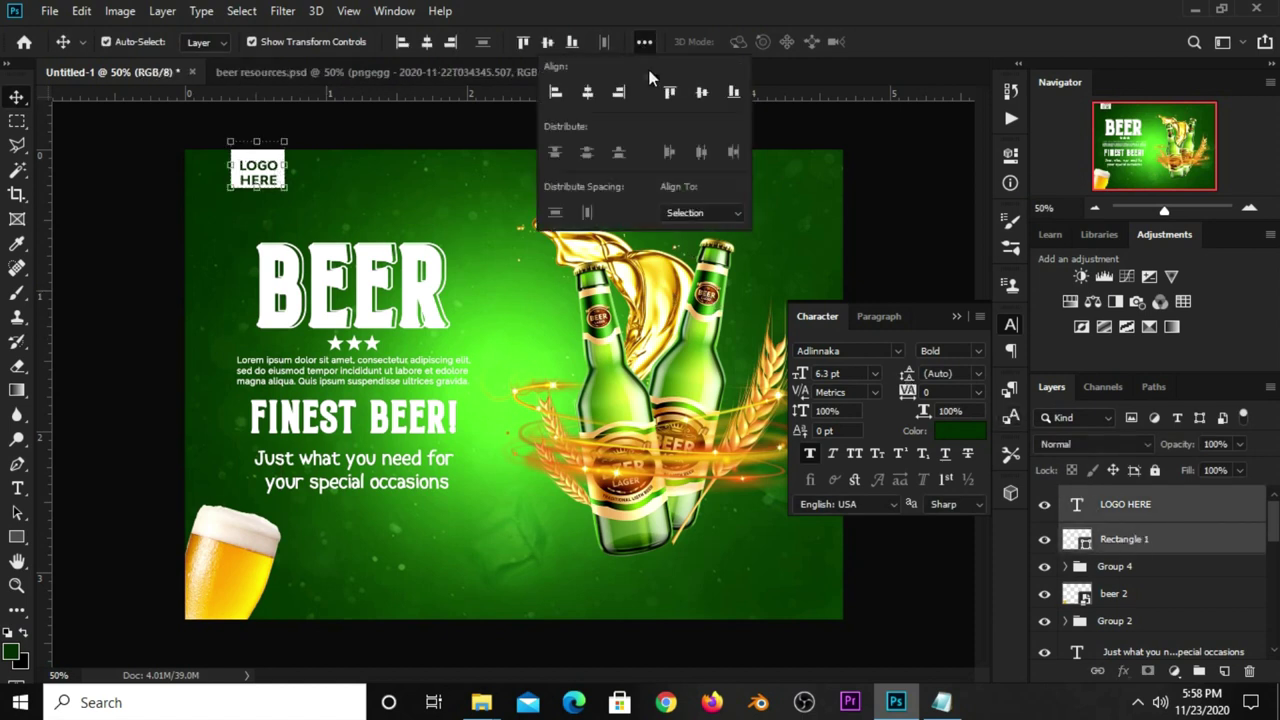
pyautogui.click(703, 93)
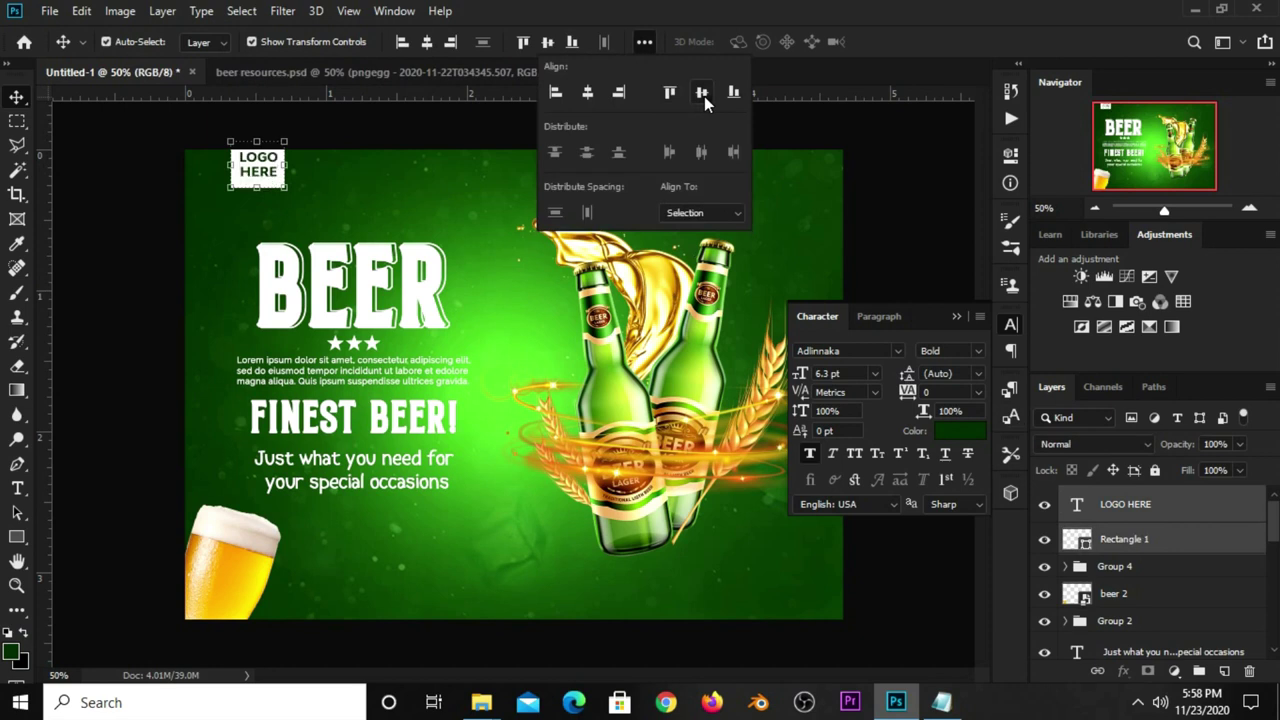
pyautogui.click(589, 93)
pyautogui.click(329, 145)
pyautogui.click(270, 174)
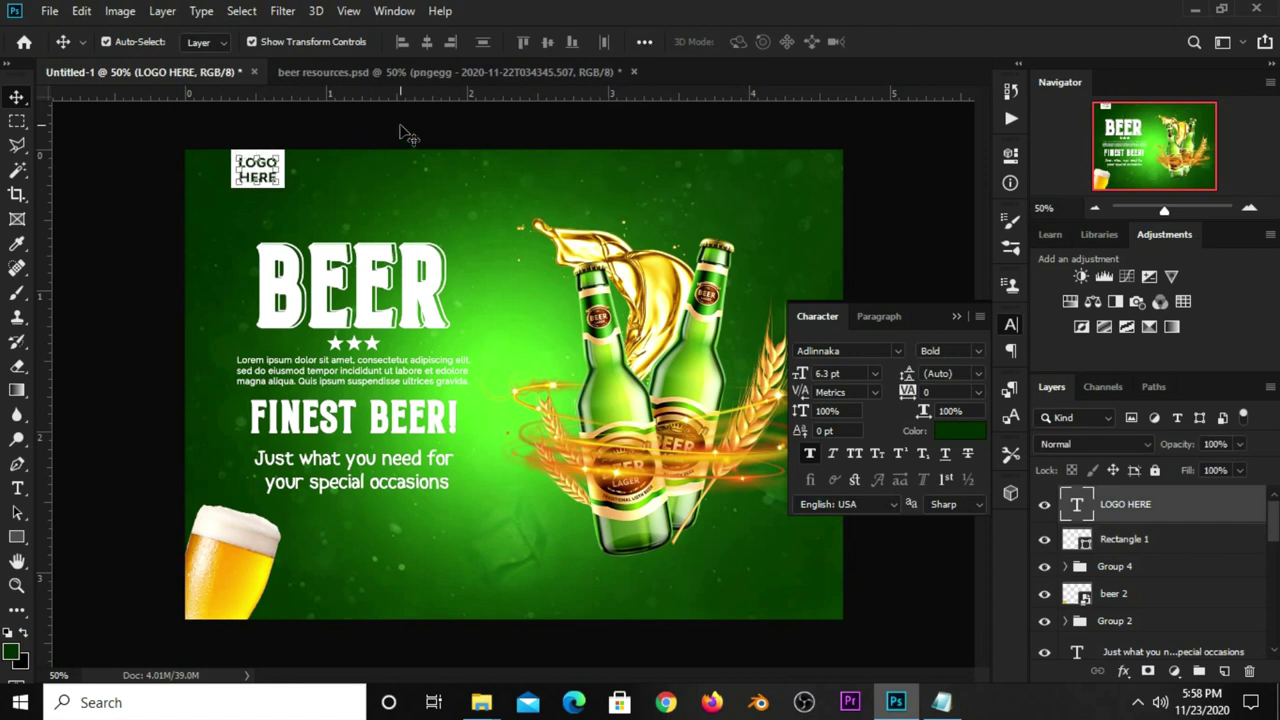
pyautogui.click(792, 215)
pyautogui.click(956, 316)
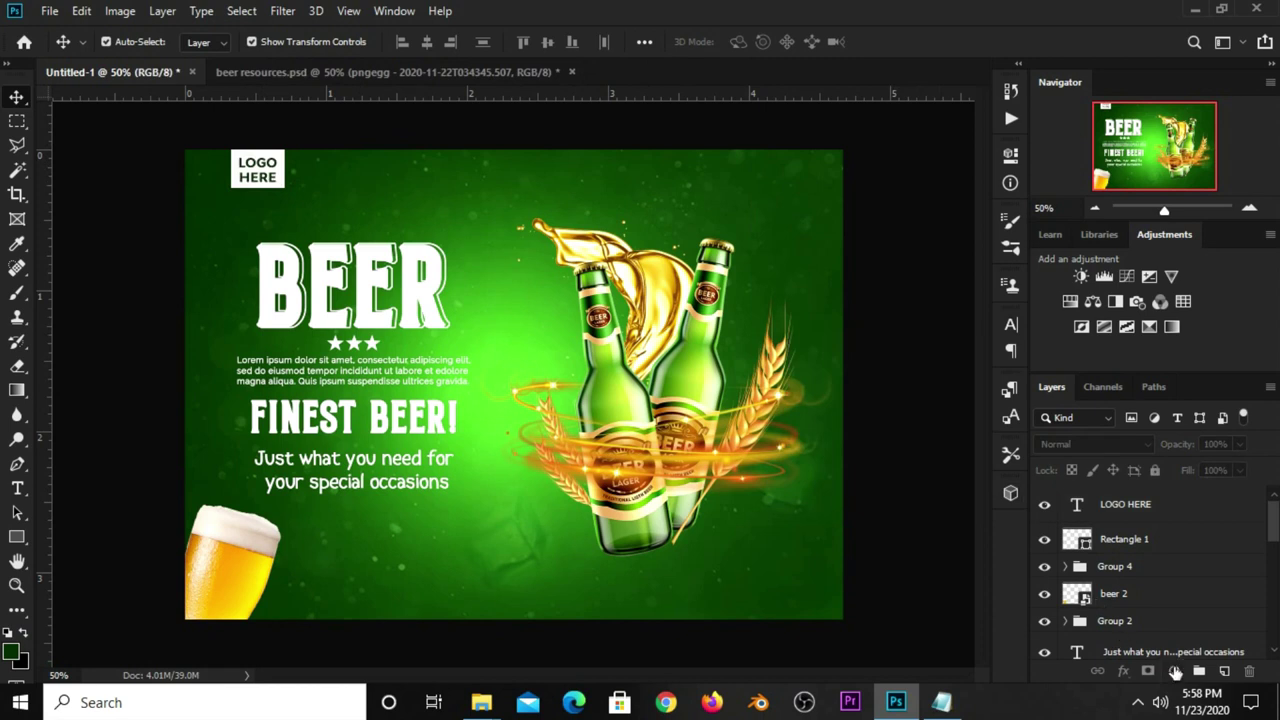
# Add a Brightness/Contrast adjustment layer with brightness 26 and raised contrast
pyautogui.click(1175, 671)
pyautogui.click(1168, 392)
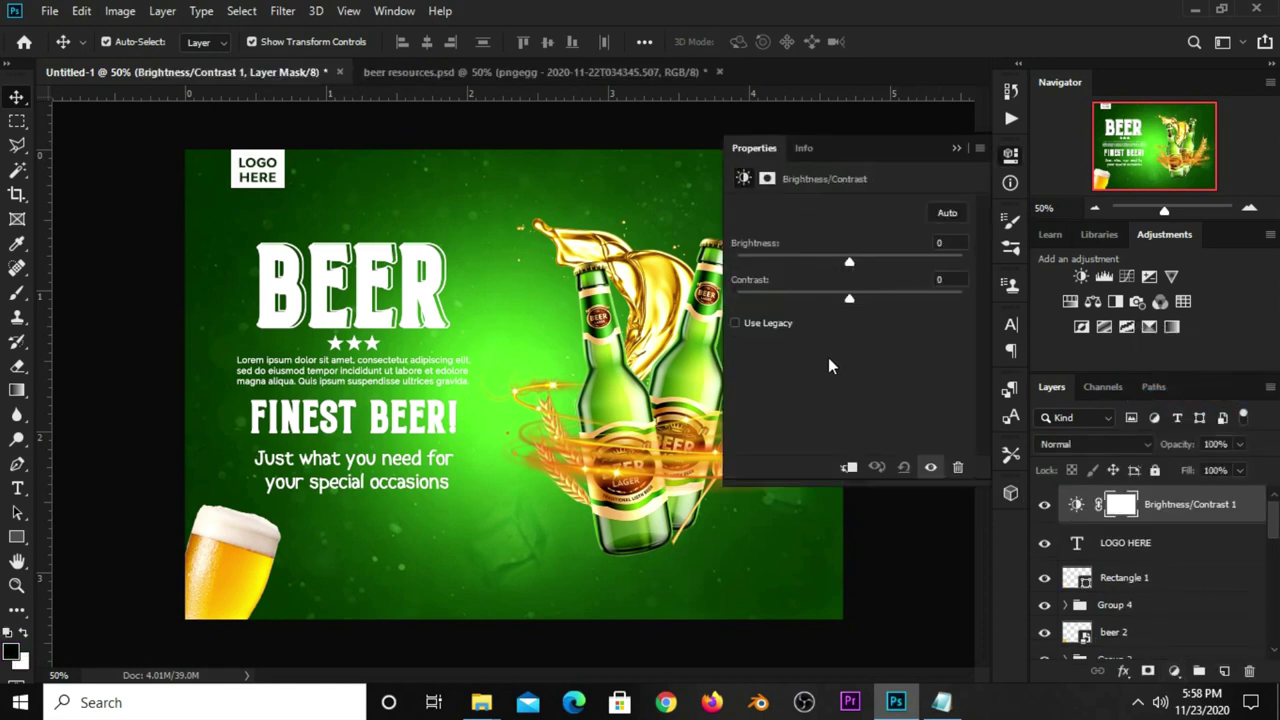
pyautogui.moveTo(849, 262); pyautogui.dragTo(866, 263)
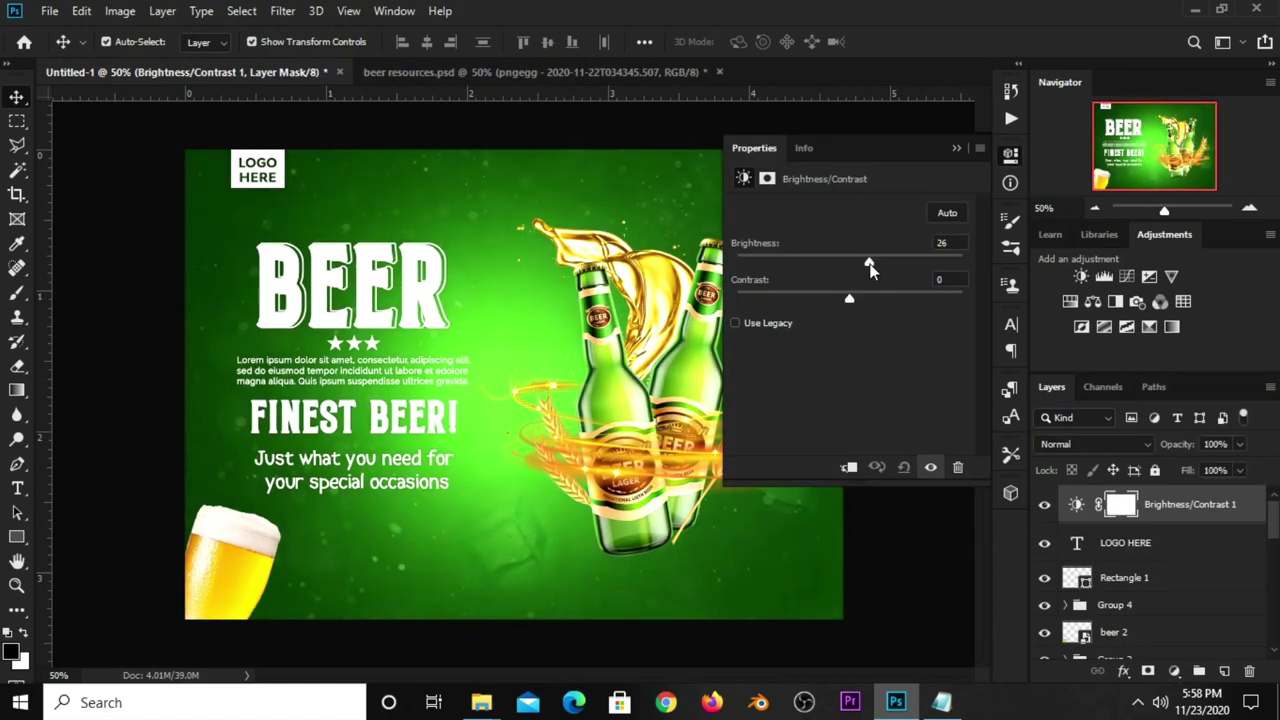
pyautogui.moveTo(849, 298); pyautogui.dragTo(889, 297)
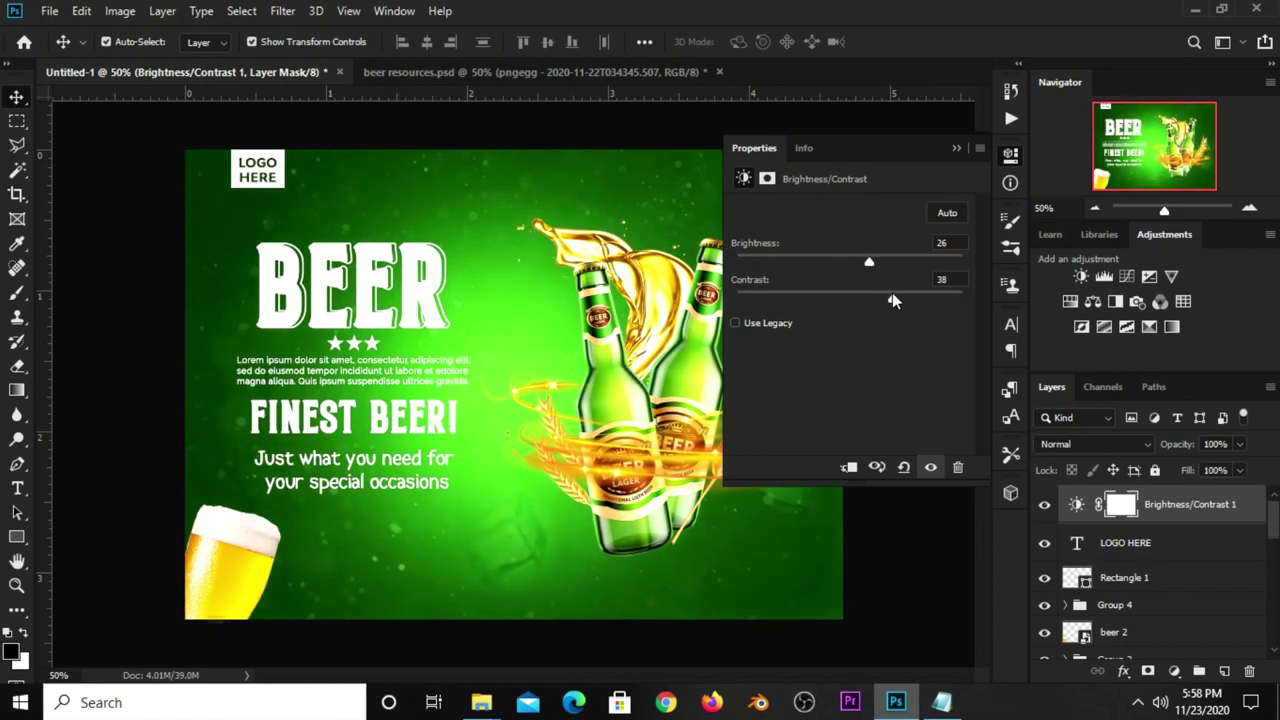
pyautogui.moveTo(891, 293); pyautogui.dragTo(902, 293)
pyautogui.click(935, 242)
pyautogui.click(956, 149)
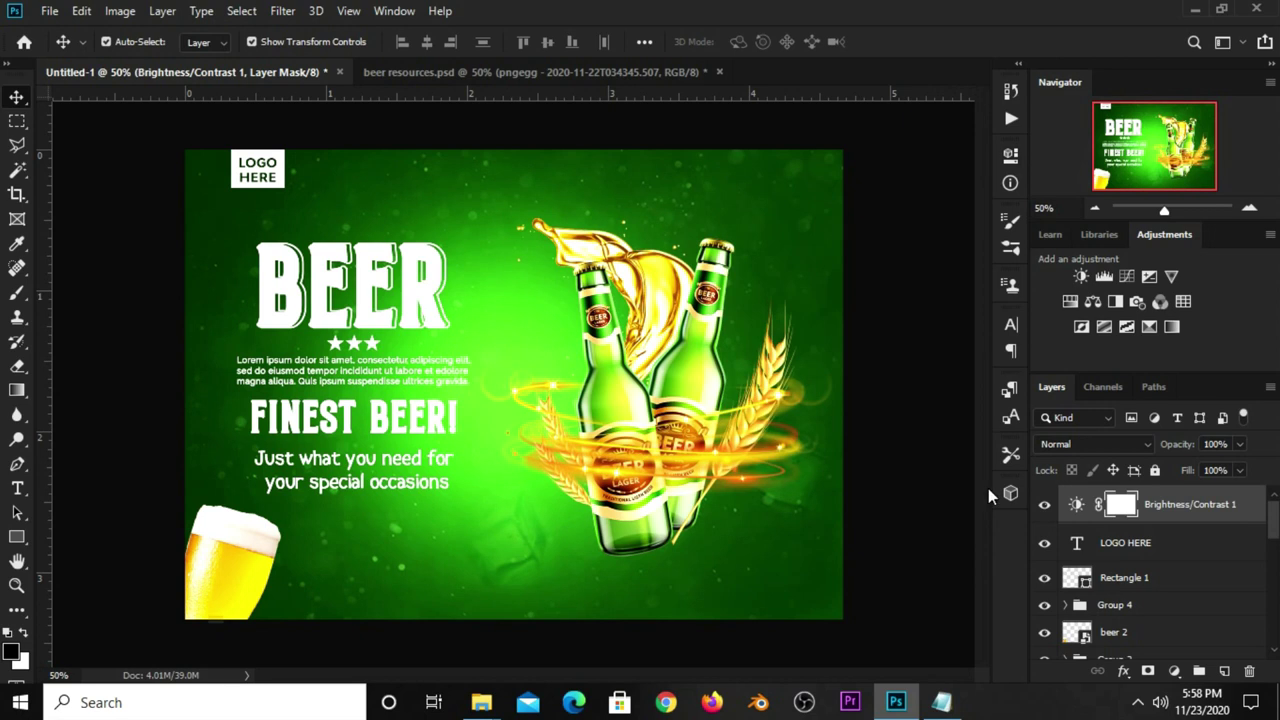
# Compare the poster with and without the adjustment, then lower its opacity to 55%
pyautogui.click(1046, 511)
pyautogui.click(1046, 510)
pyautogui.click(1239, 444)
pyautogui.moveTo(1240, 466); pyautogui.dragTo(1210, 470)
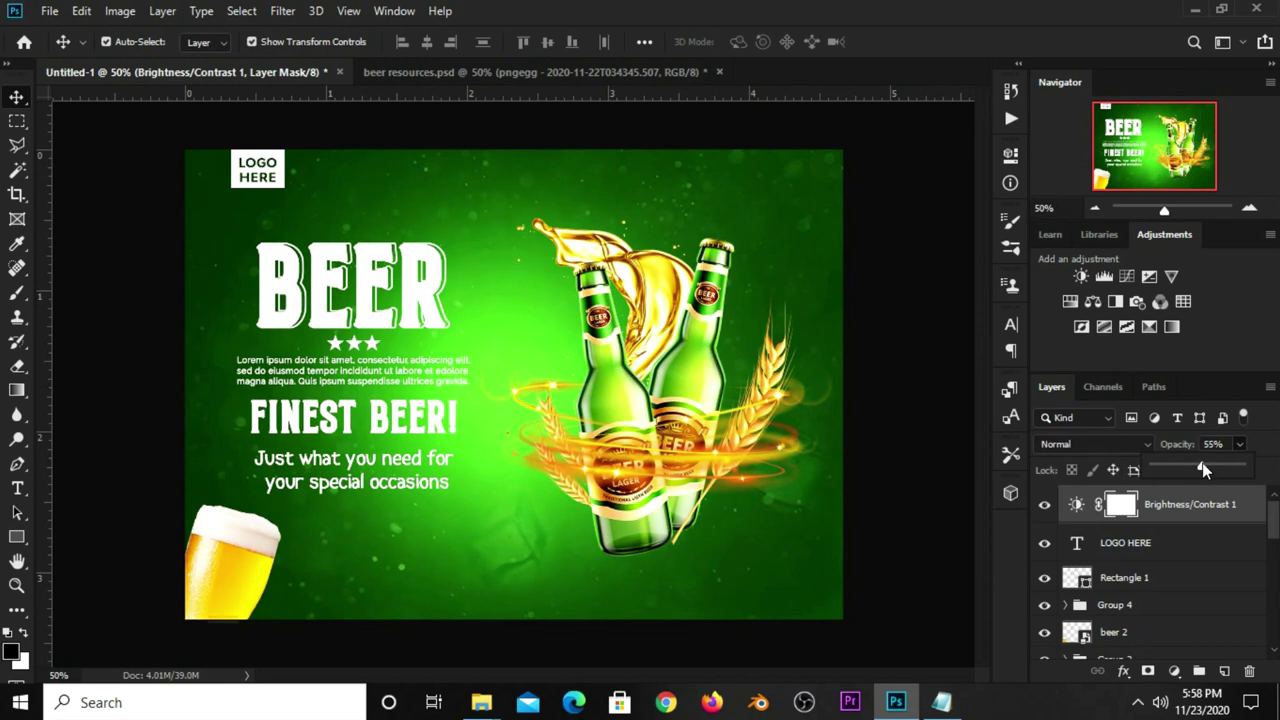
pyautogui.click(1122, 505)
# Switch to the Brush tool with black as the foreground colour and adjust brush opacity
pyautogui.click(17, 292)
pyautogui.rightClick(17, 292)
pyautogui.click(103, 289)
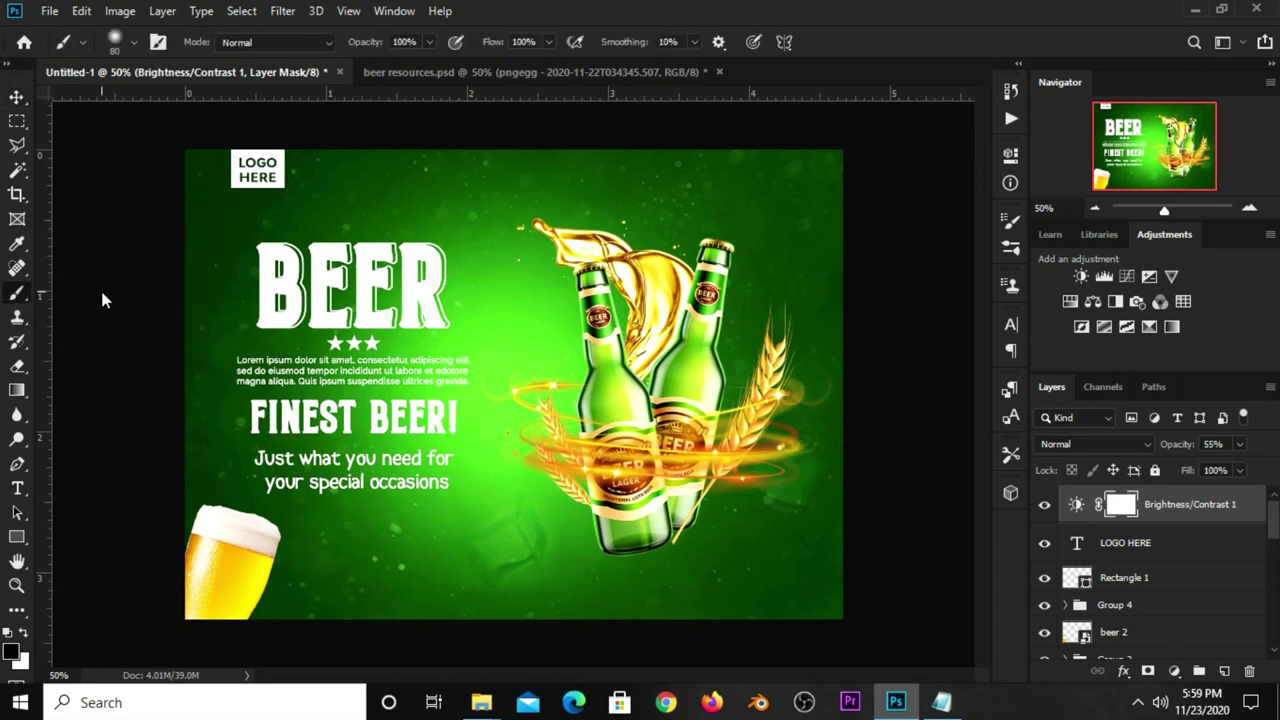
pyautogui.click(12, 652)
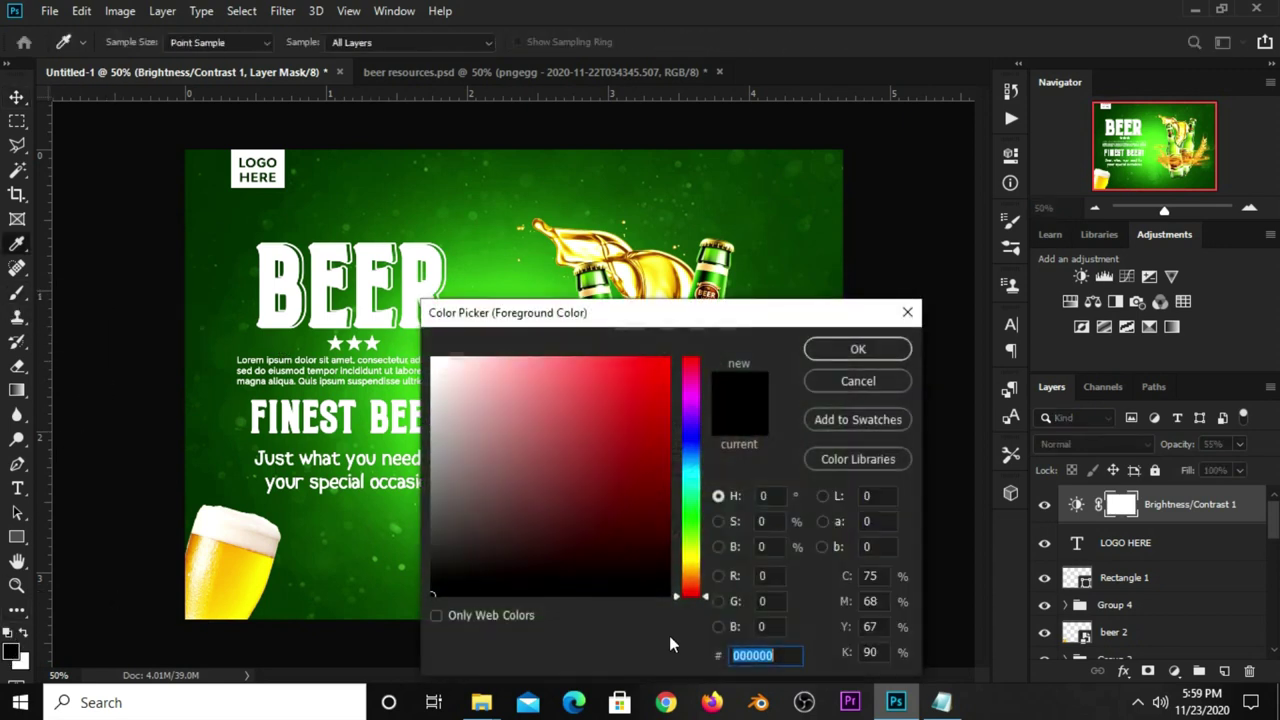
pyautogui.click(824, 356)
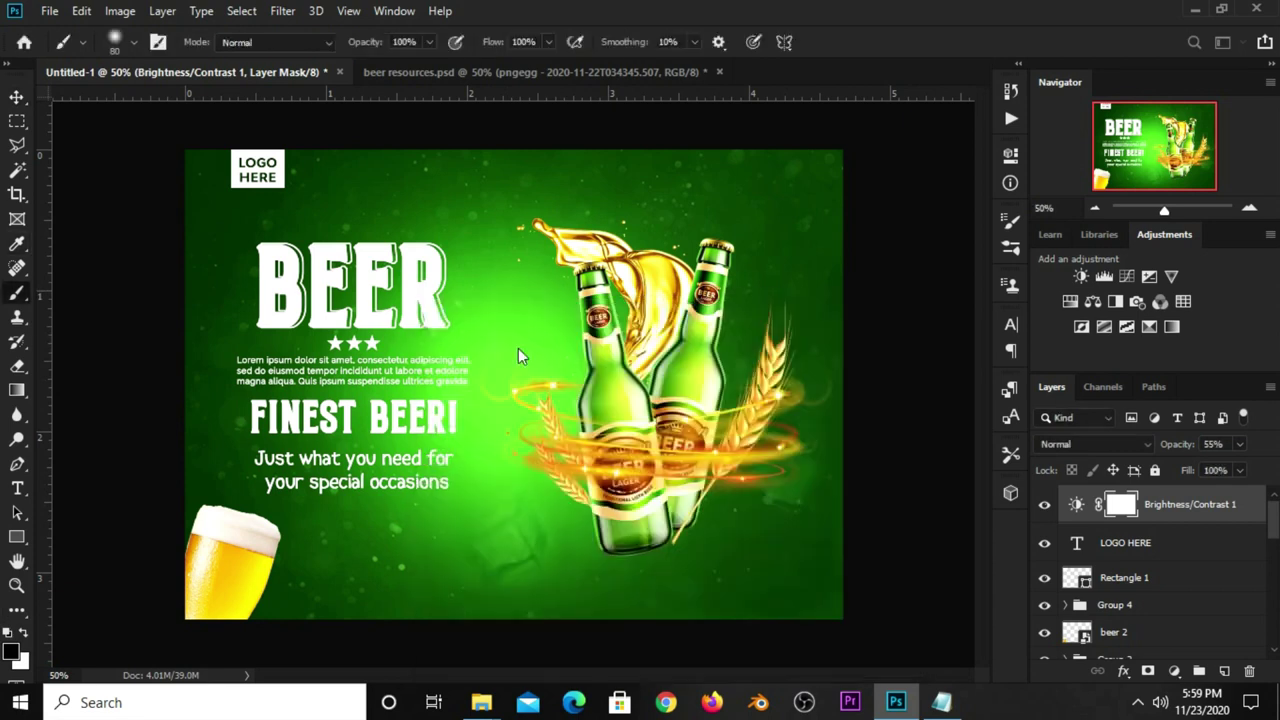
pyautogui.click(429, 42)
pyautogui.moveTo(436, 63); pyautogui.dragTo(427, 63)
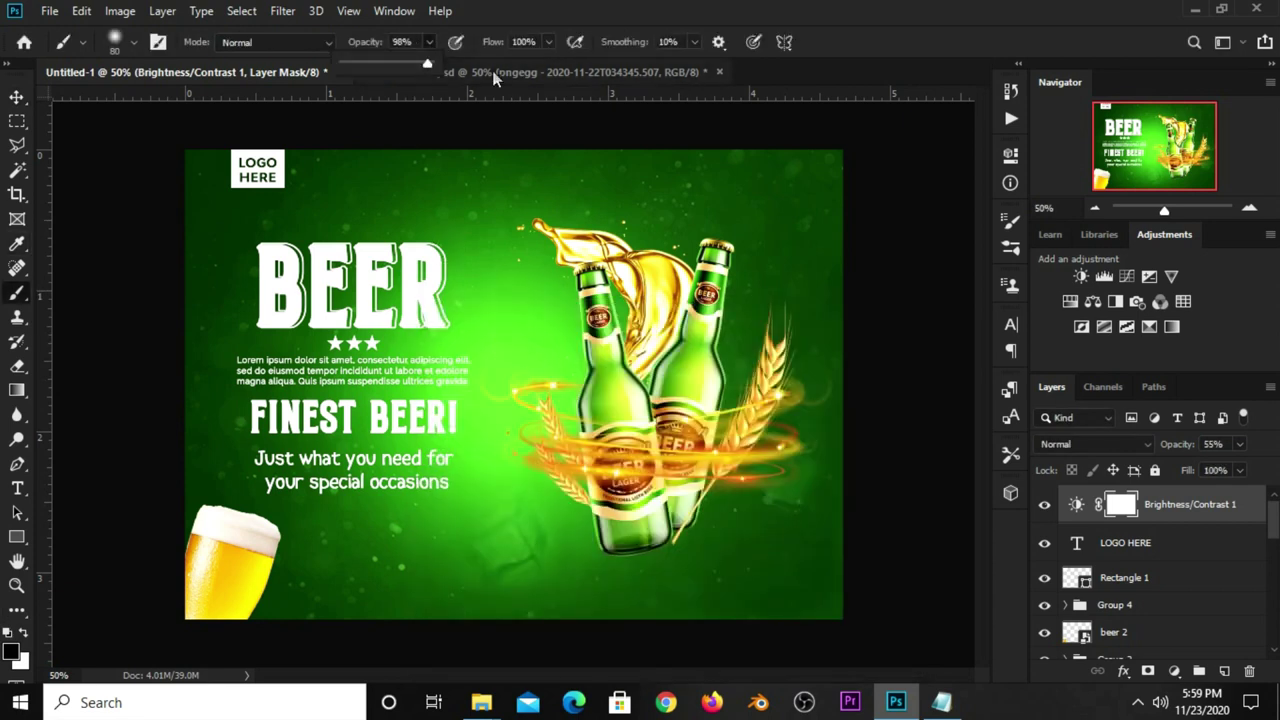
# Size the brush to 1200 px and paint black over the centre of the mask
pyautogui.hotkey('ctrl', 'Tab')
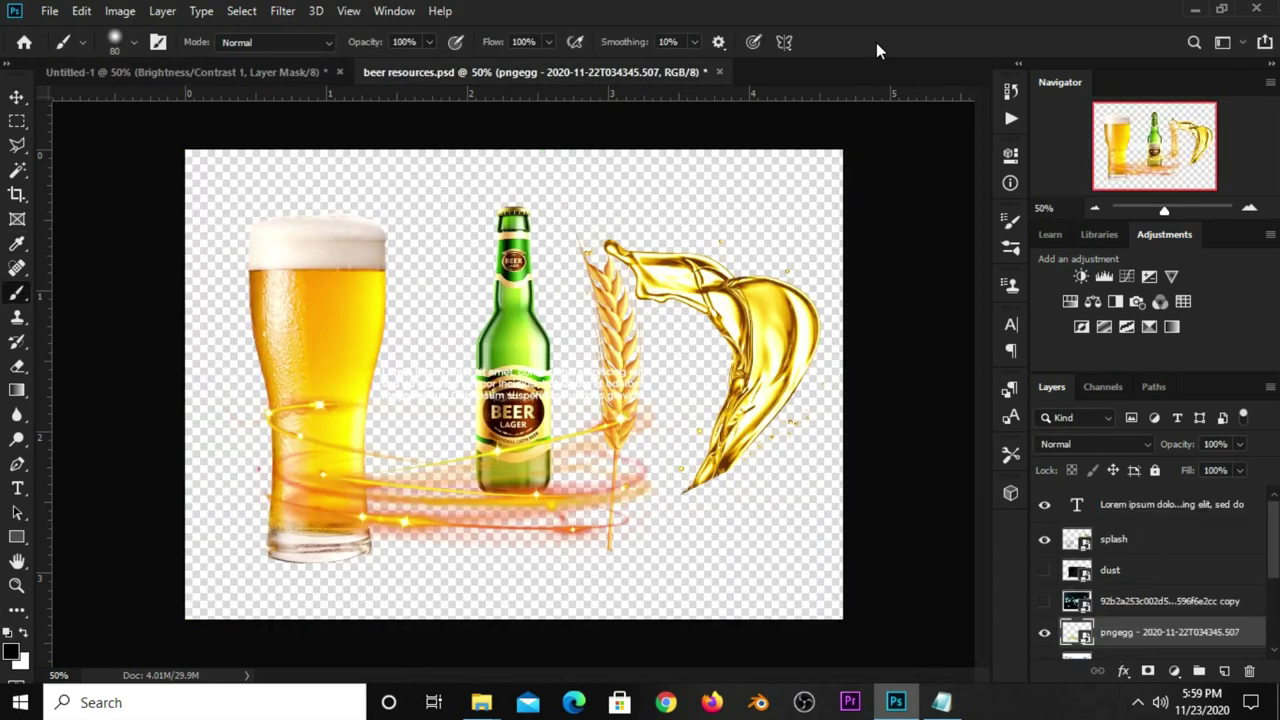
pyautogui.click(287, 72)
pyautogui.click(428, 42)
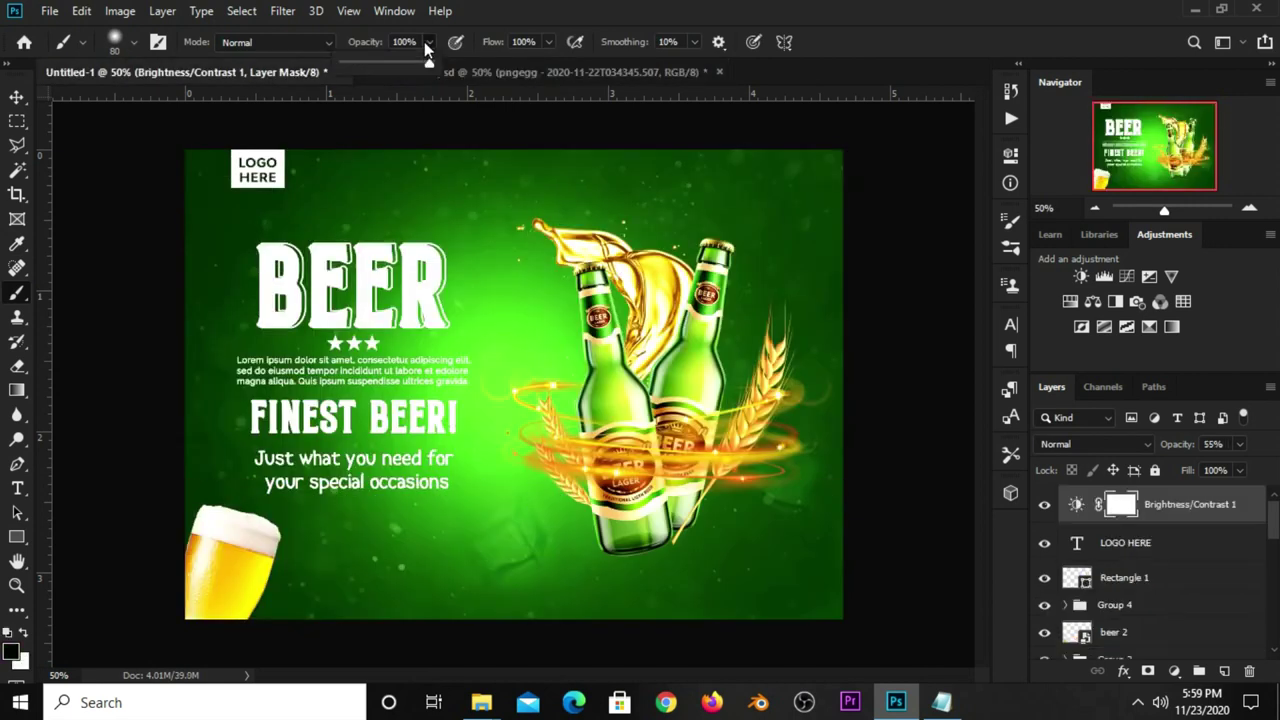
pyautogui.click(852, 72)
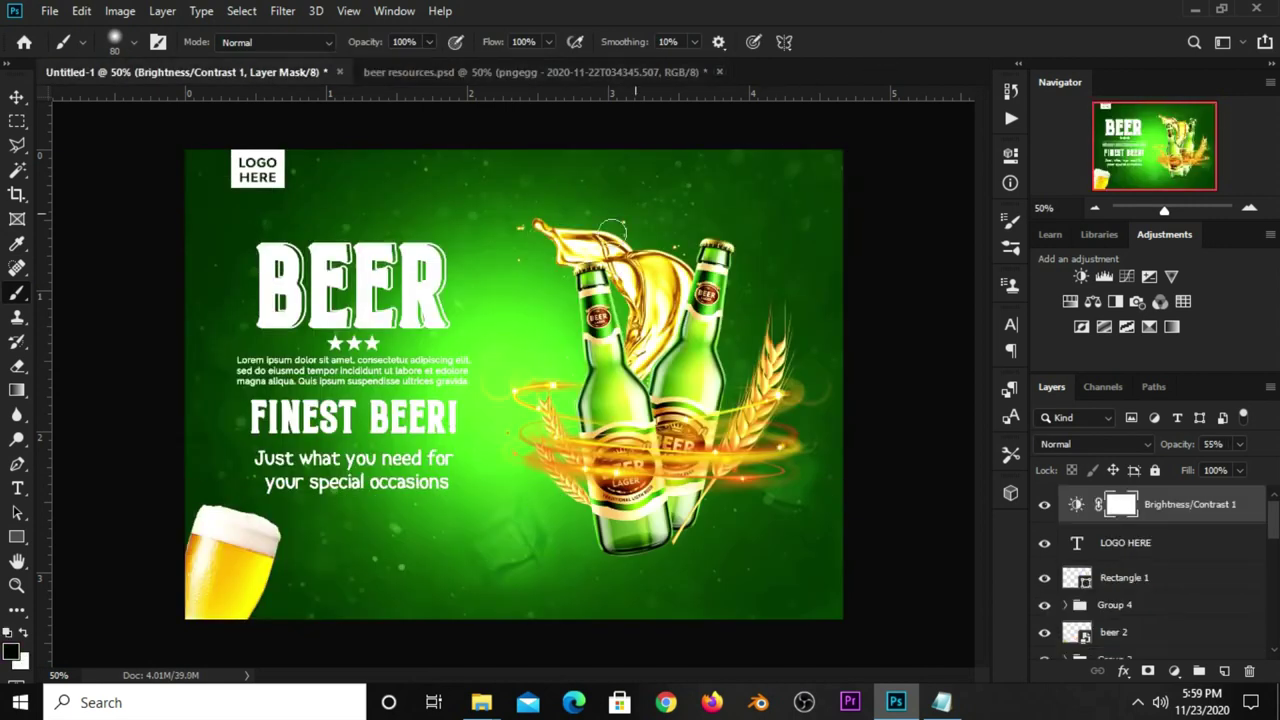
pyautogui.press(']')
pyautogui.press(']')
pyautogui.press(']')
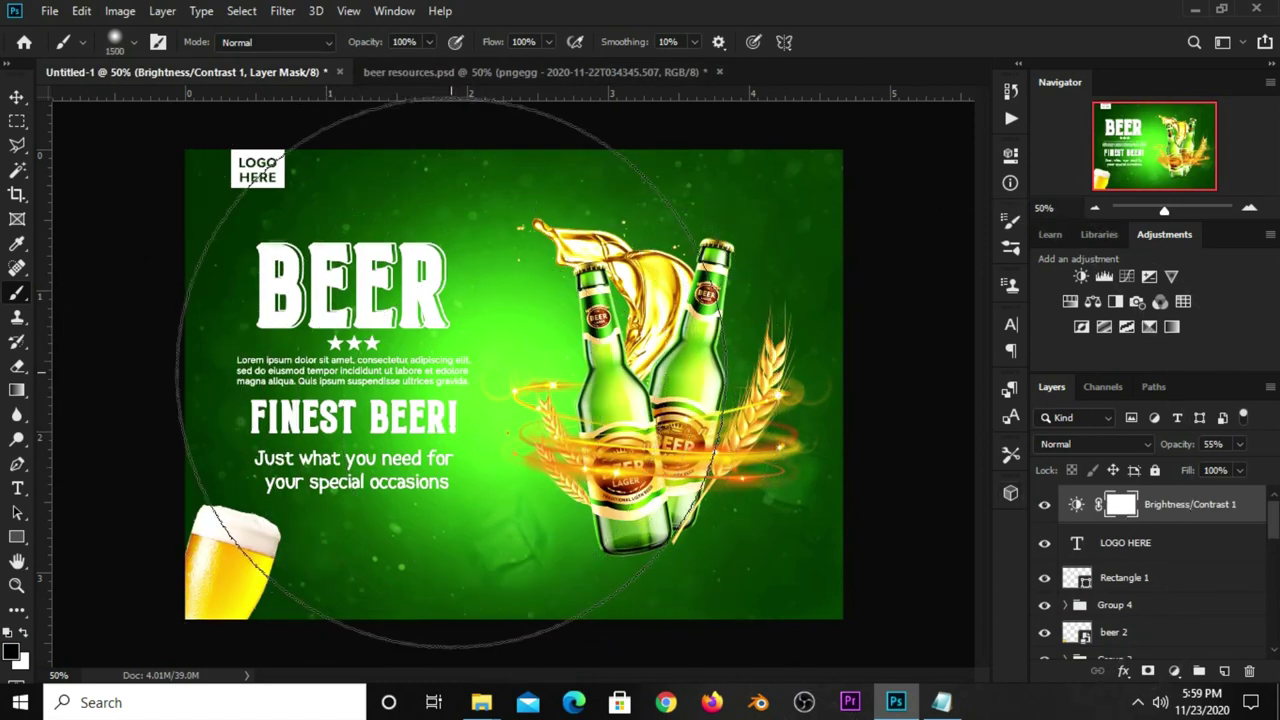
pyautogui.press('[')
pyautogui.press('[')
pyautogui.press('[')
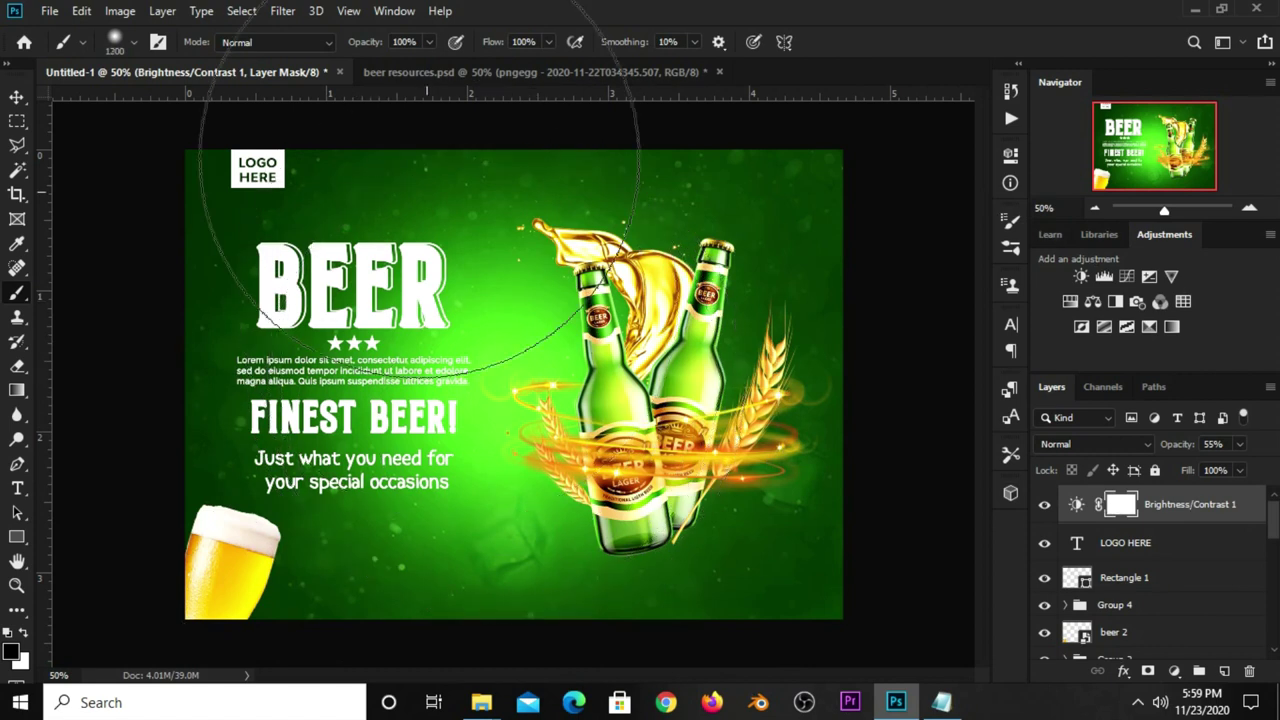
pyautogui.click(429, 42)
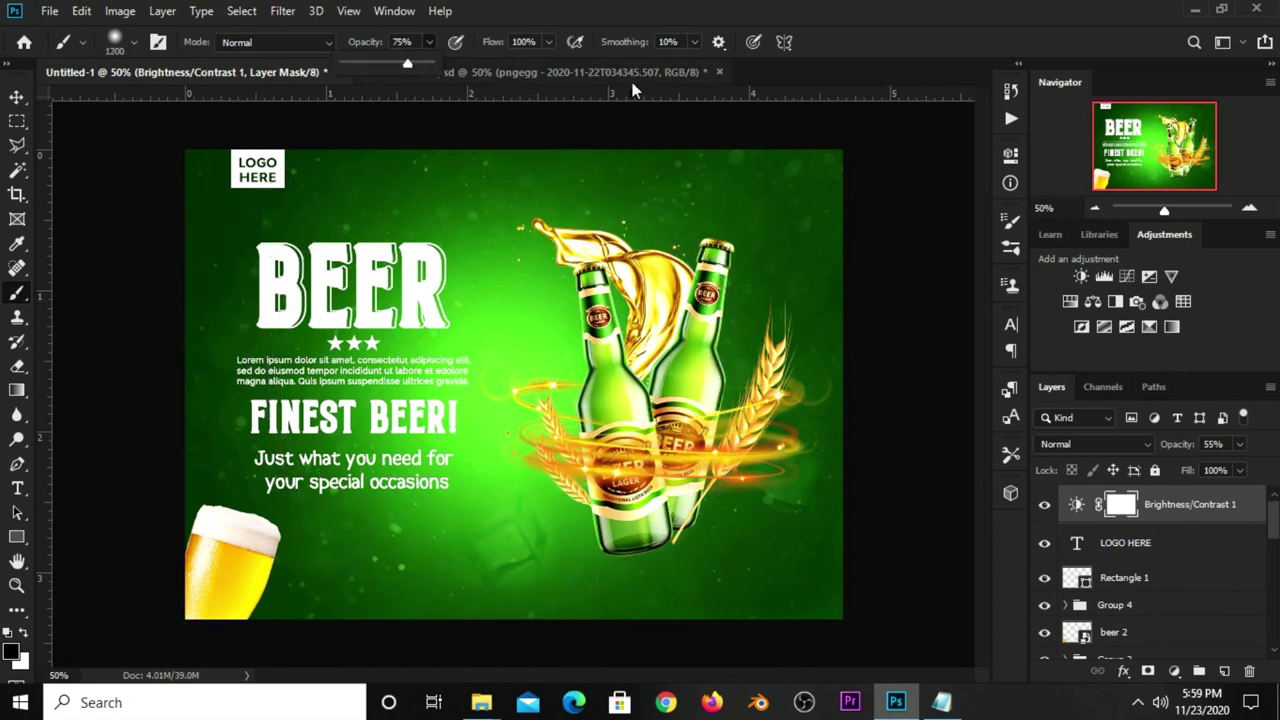
pyautogui.click(516, 371)
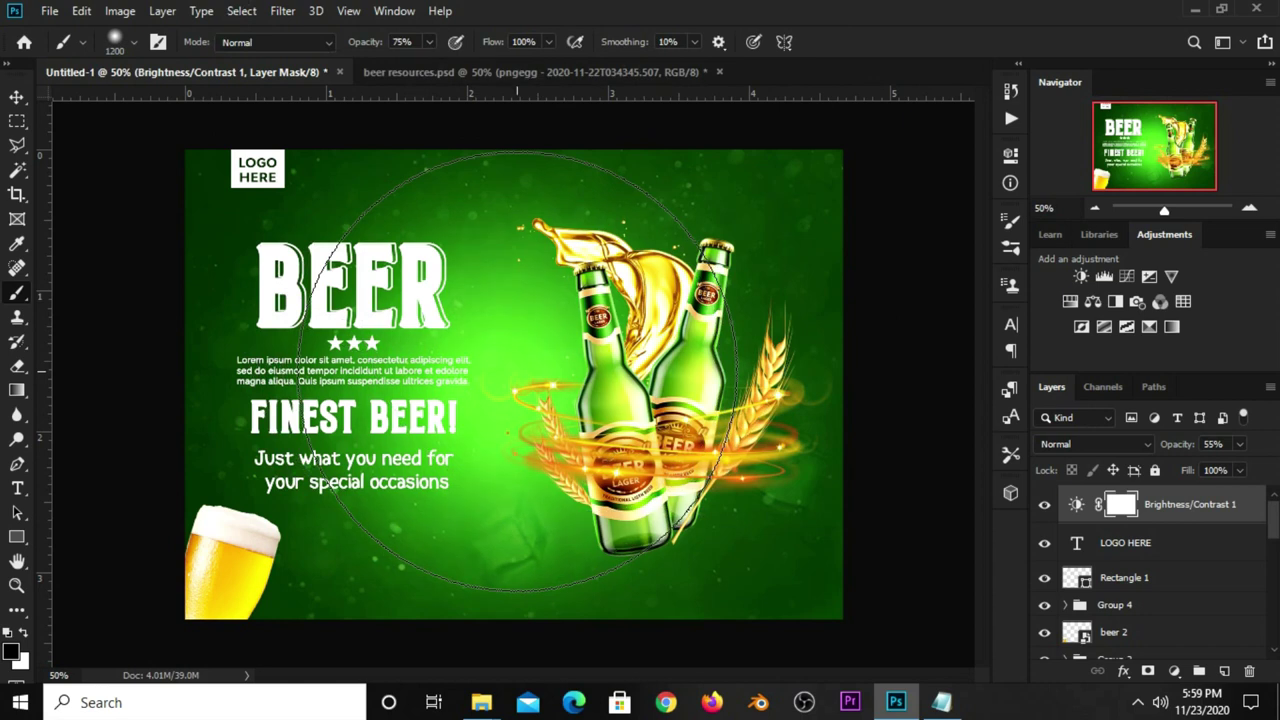
# Deselect the Brightness/Contrast layer and toggle its visibility to compare the masked effect
pyautogui.click(16, 97)
pyautogui.click(86, 97)
pyautogui.click(100, 254)
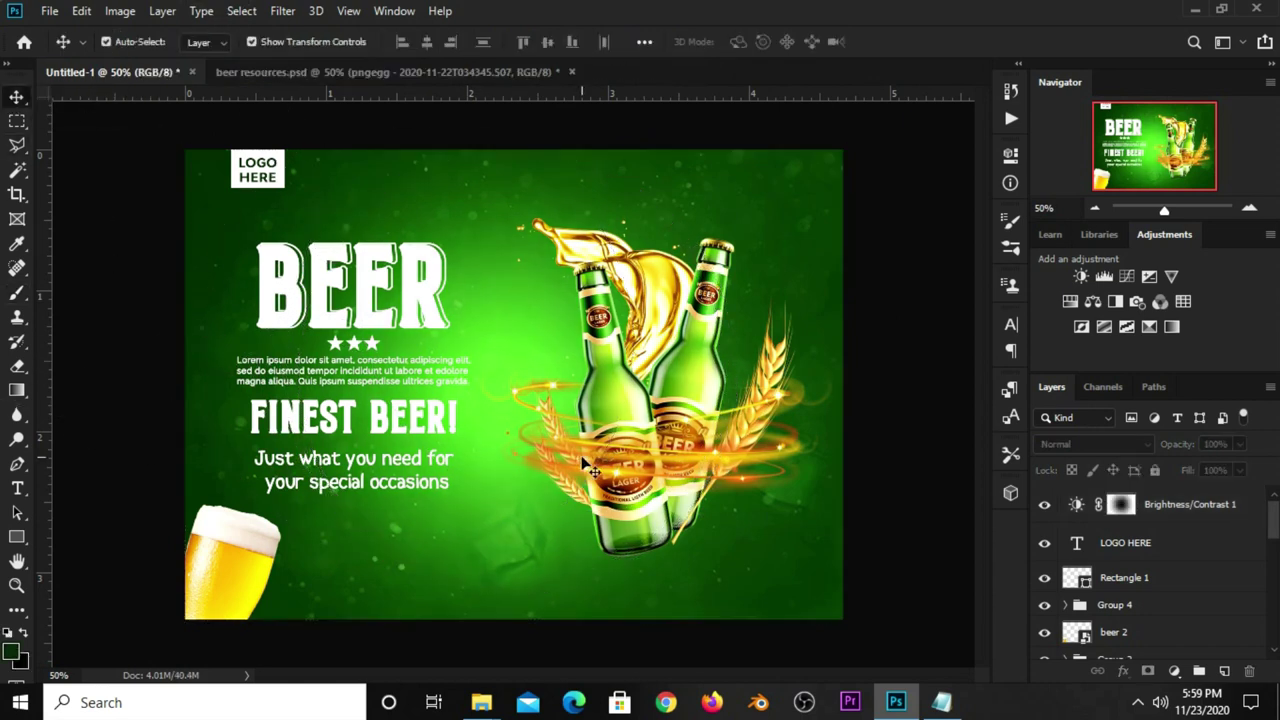
pyautogui.click(1043, 505)
pyautogui.click(1043, 505)
# Raise the Brightness/Contrast layer's opacity to 73%, then hide it to compare
pyautogui.click(1207, 504)
pyautogui.click(1240, 444)
pyautogui.moveTo(1245, 466); pyautogui.dragTo(1232, 466)
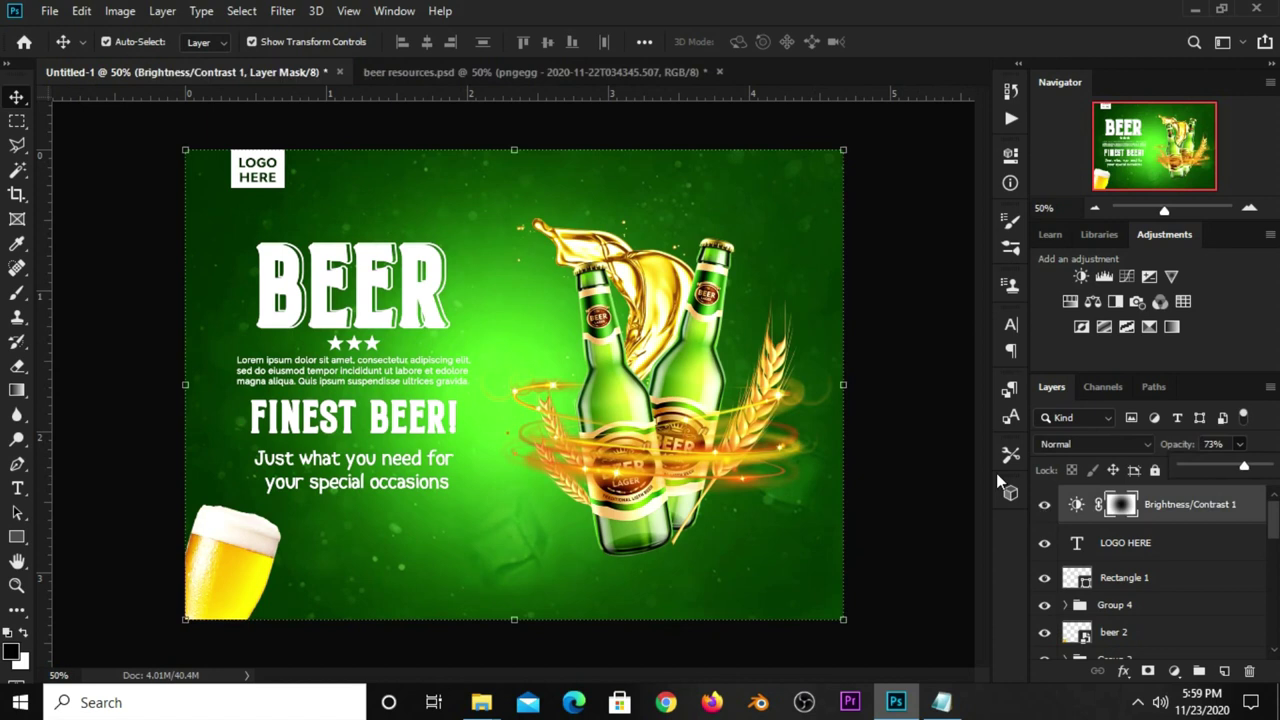
pyautogui.click(922, 480)
pyautogui.click(1044, 505)
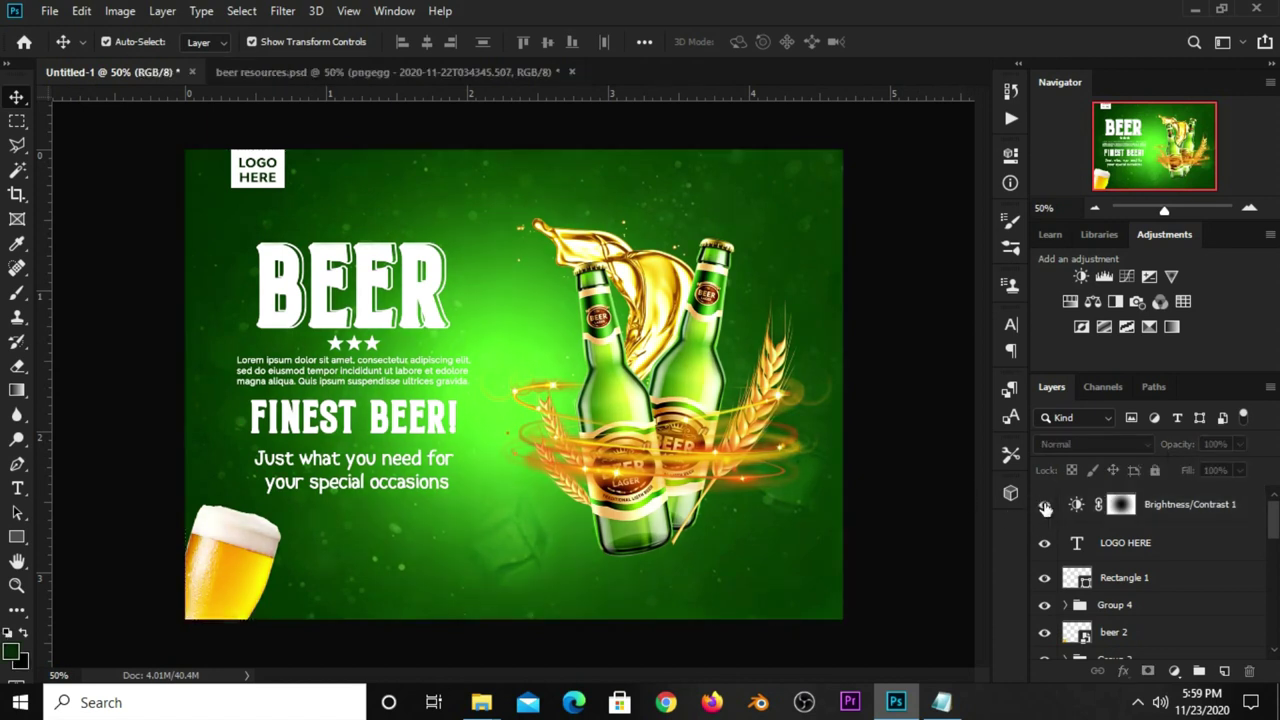
pyautogui.click(1044, 505)
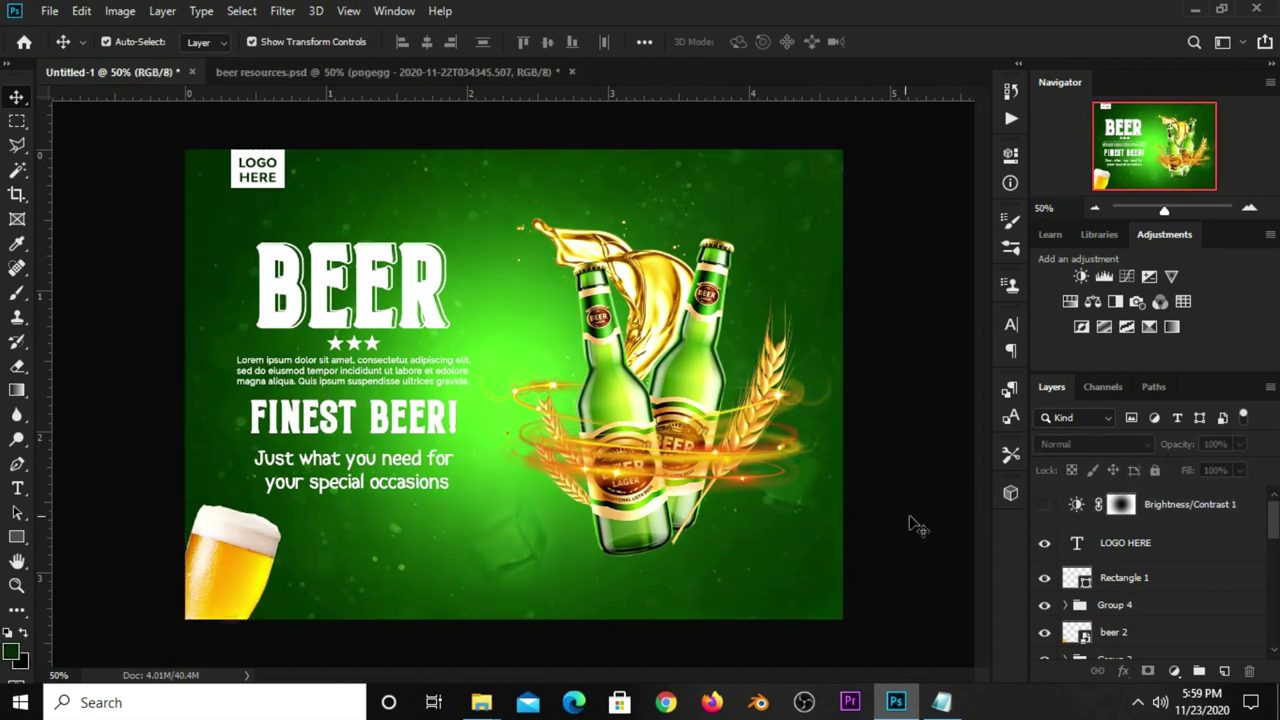
# Add a Curves adjustment layer with the curve pulled down to darken the poster
pyautogui.click(1174, 671)
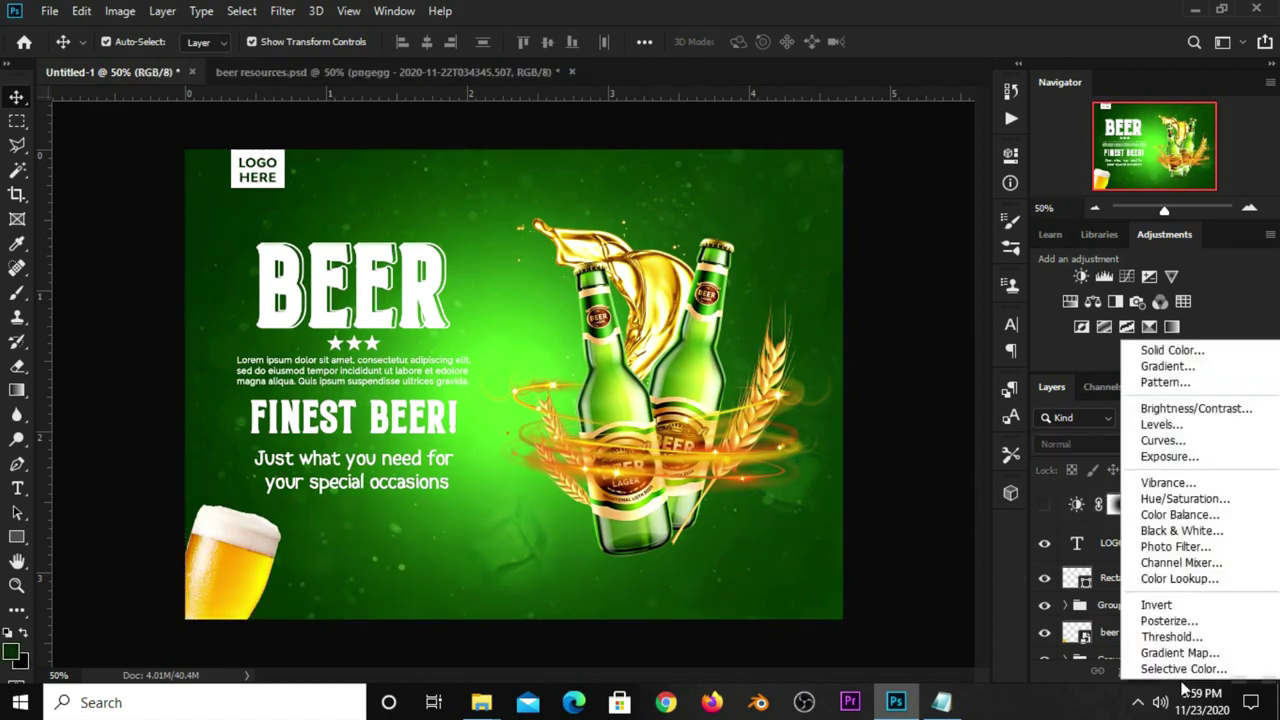
pyautogui.click(1160, 441)
pyautogui.click(838, 388)
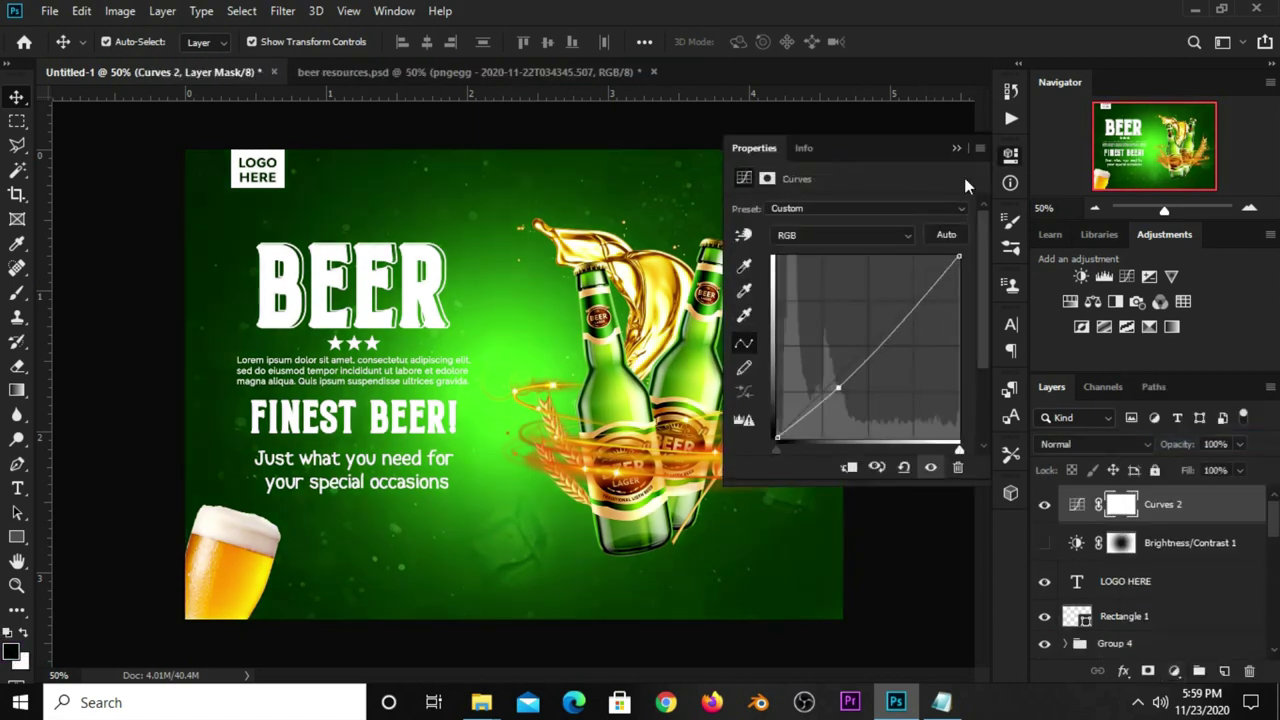
pyautogui.click(957, 148)
# Toggle Curves 2 to compare, leaving the Brightness/Contrast layer visible again
pyautogui.click(1044, 505)
pyautogui.click(1044, 505)
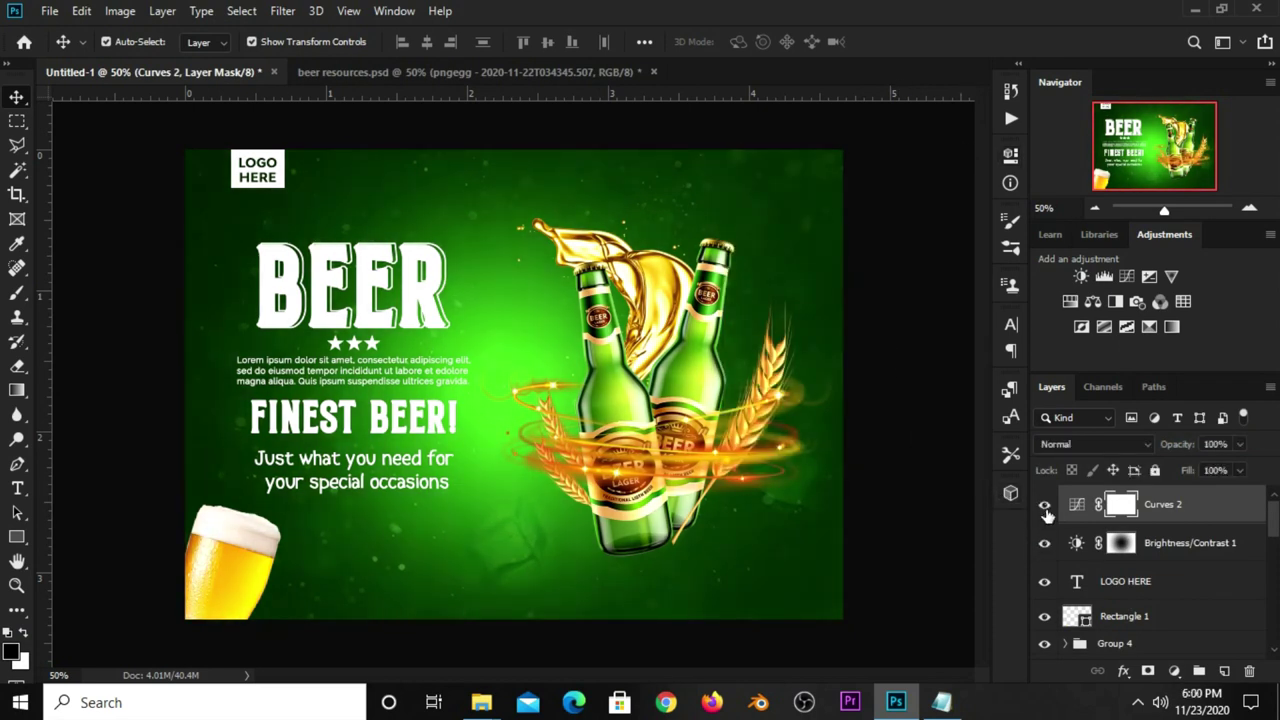
pyautogui.click(1044, 505)
pyautogui.click(1045, 508)
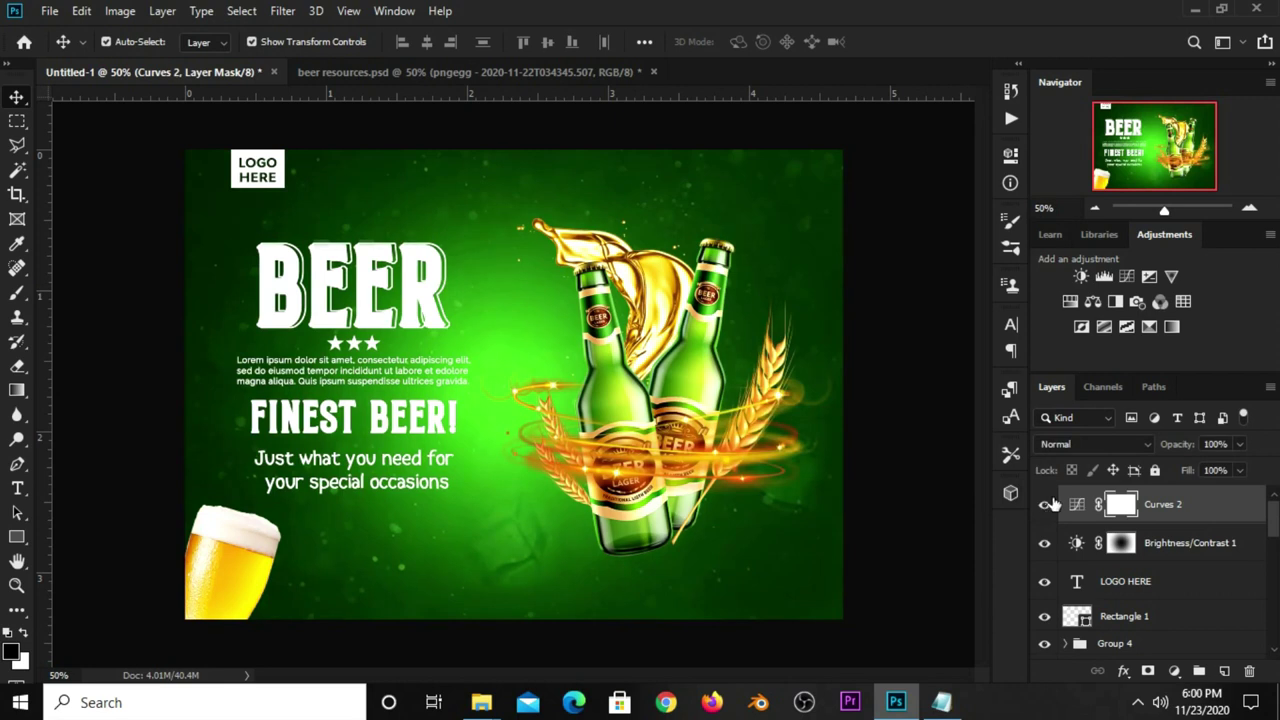
# Lower the Curves 2 layer's opacity to 60%
pyautogui.click(1239, 445)
pyautogui.click(1220, 464)
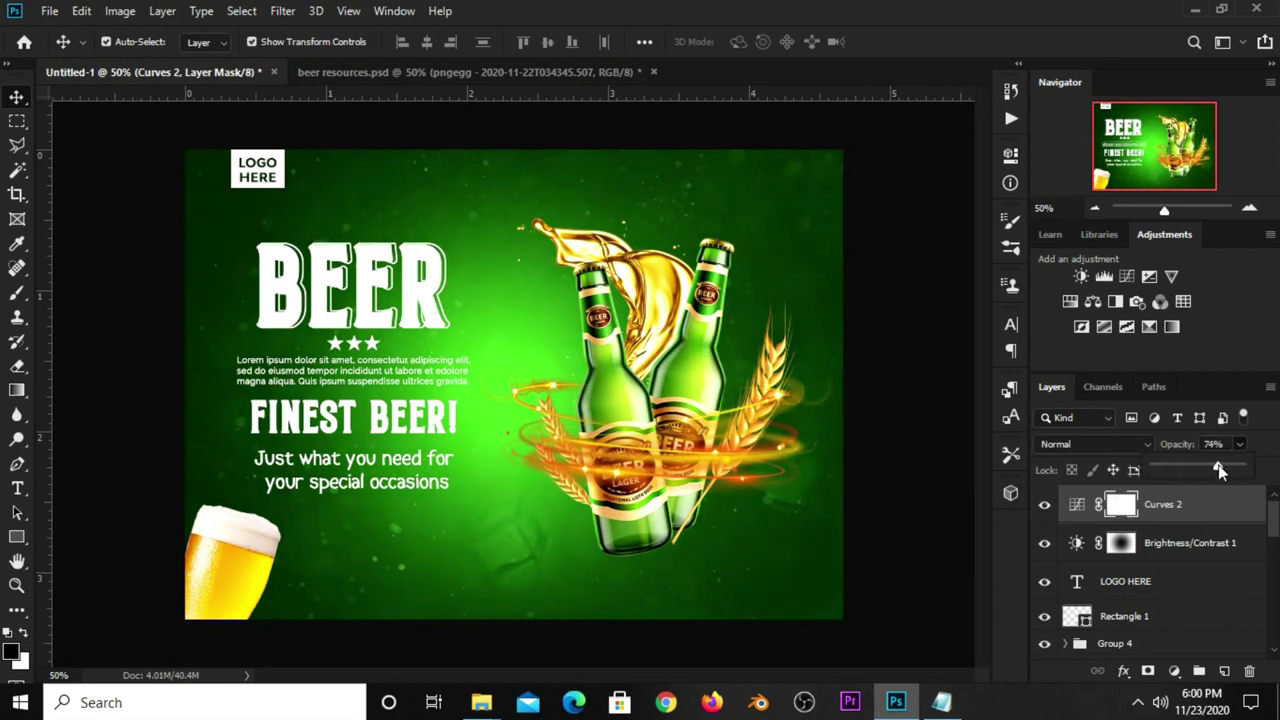
pyautogui.click(943, 514)
pyautogui.click(1044, 506)
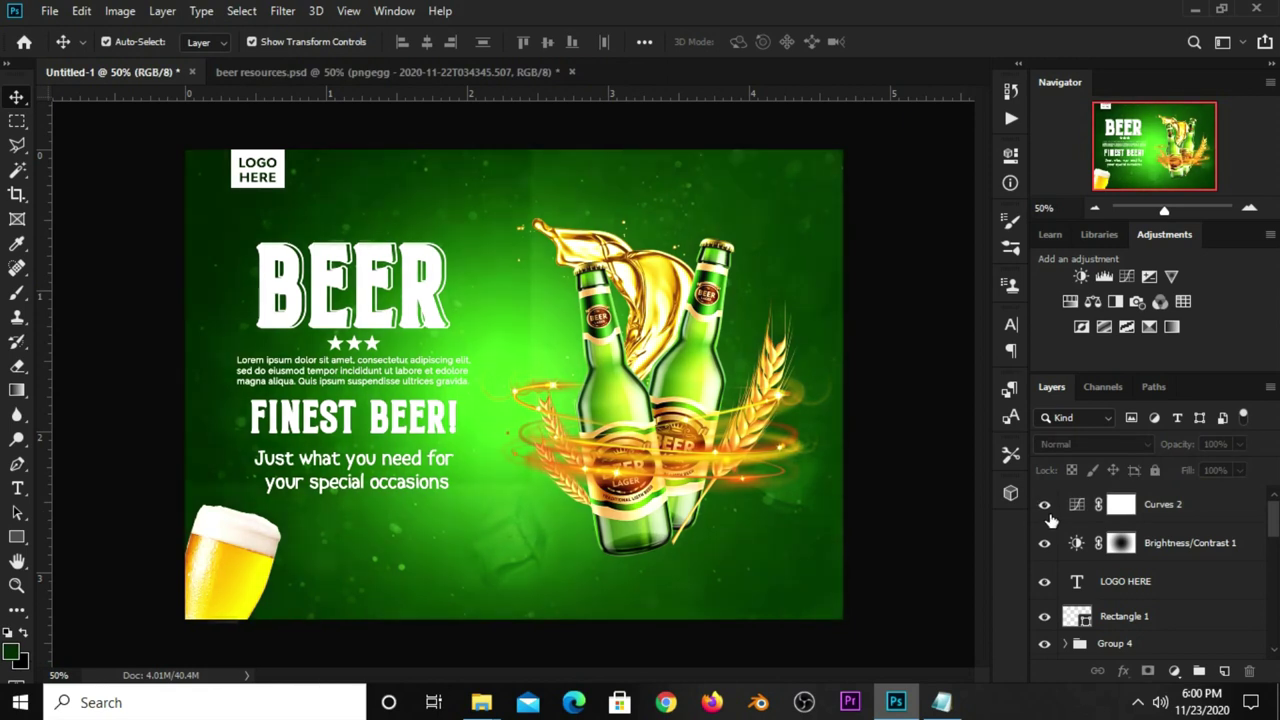
pyautogui.click(1175, 527)
pyautogui.click(1239, 444)
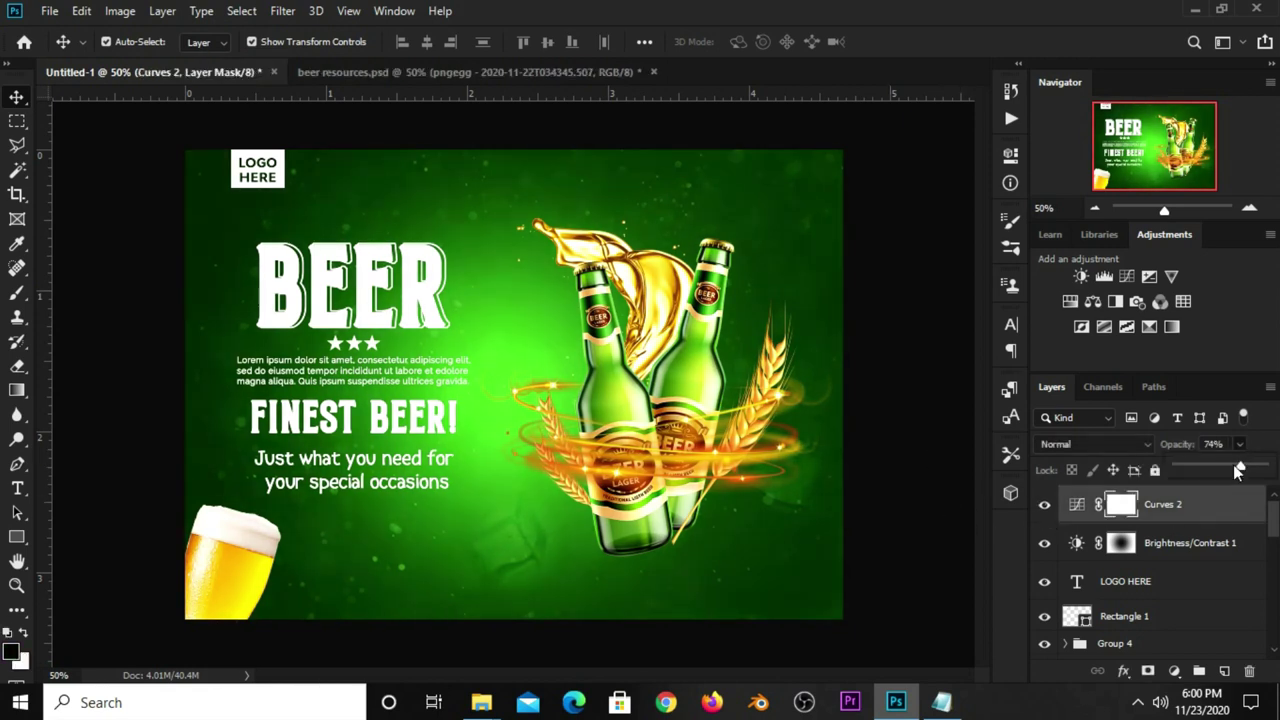
pyautogui.click(943, 529)
pyautogui.click(1044, 508)
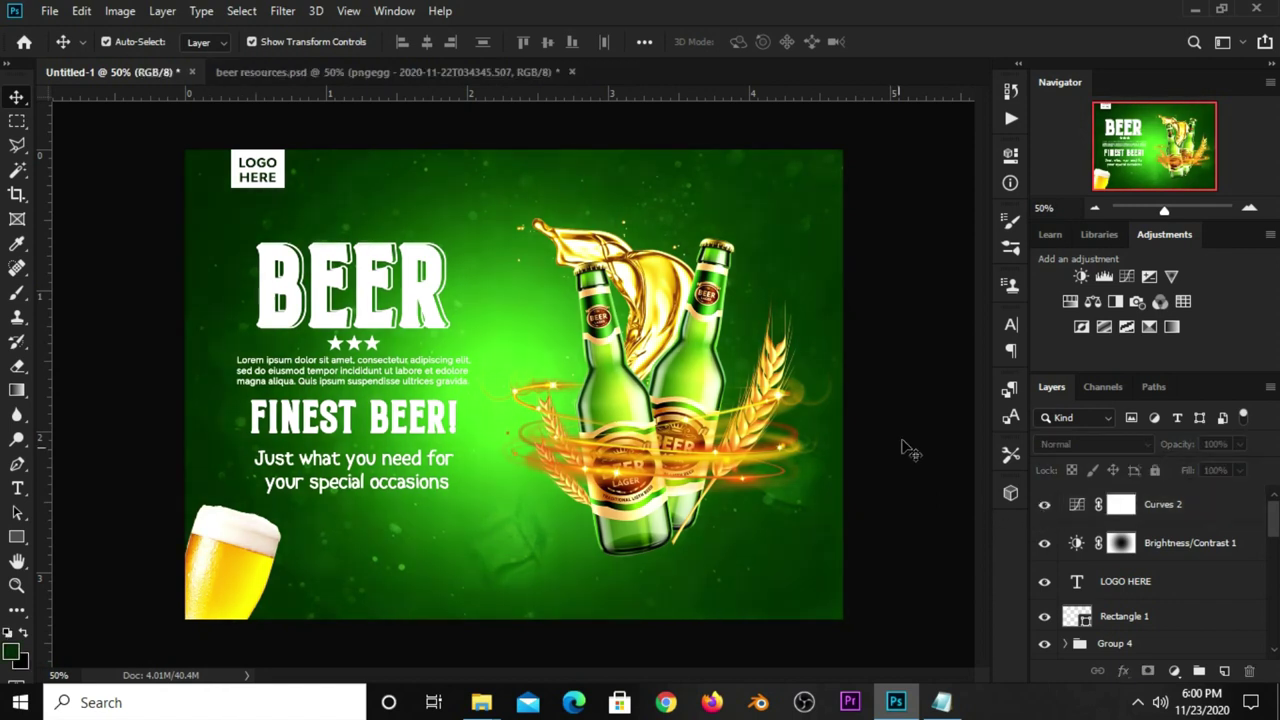
pyautogui.hotkey('ctrl', '=')
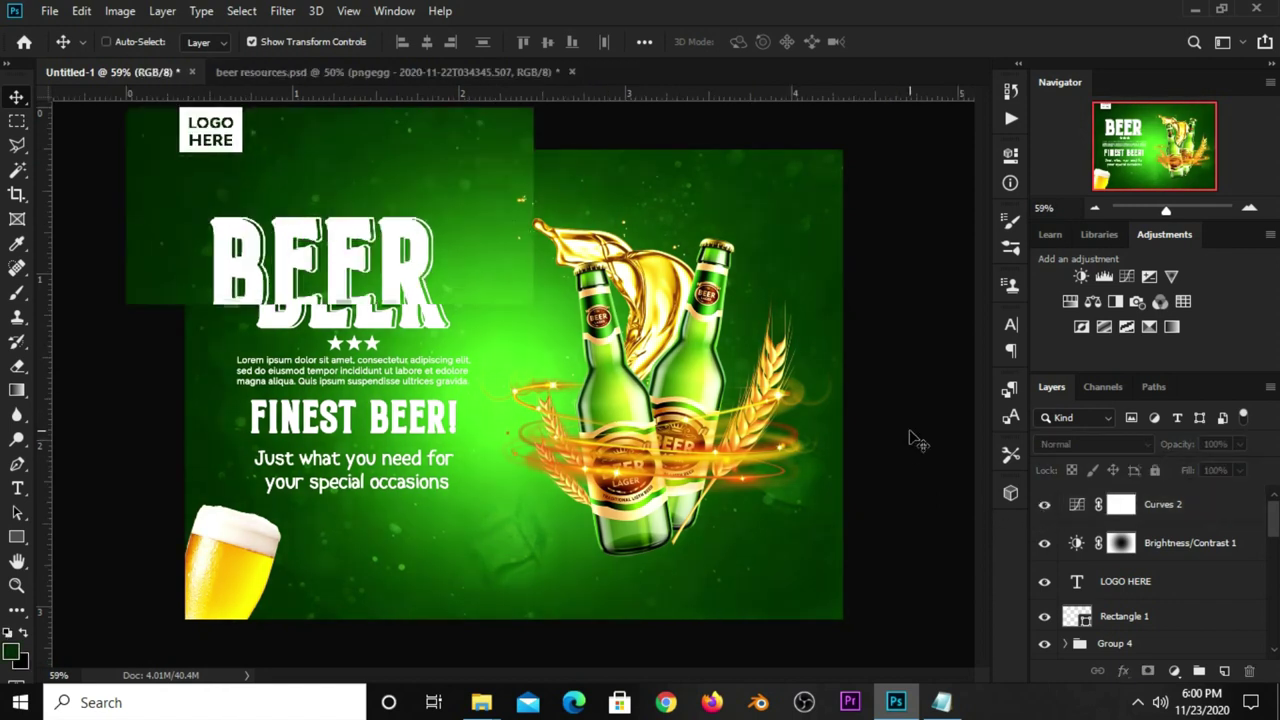
pyautogui.hotkey('ctrl', '=')
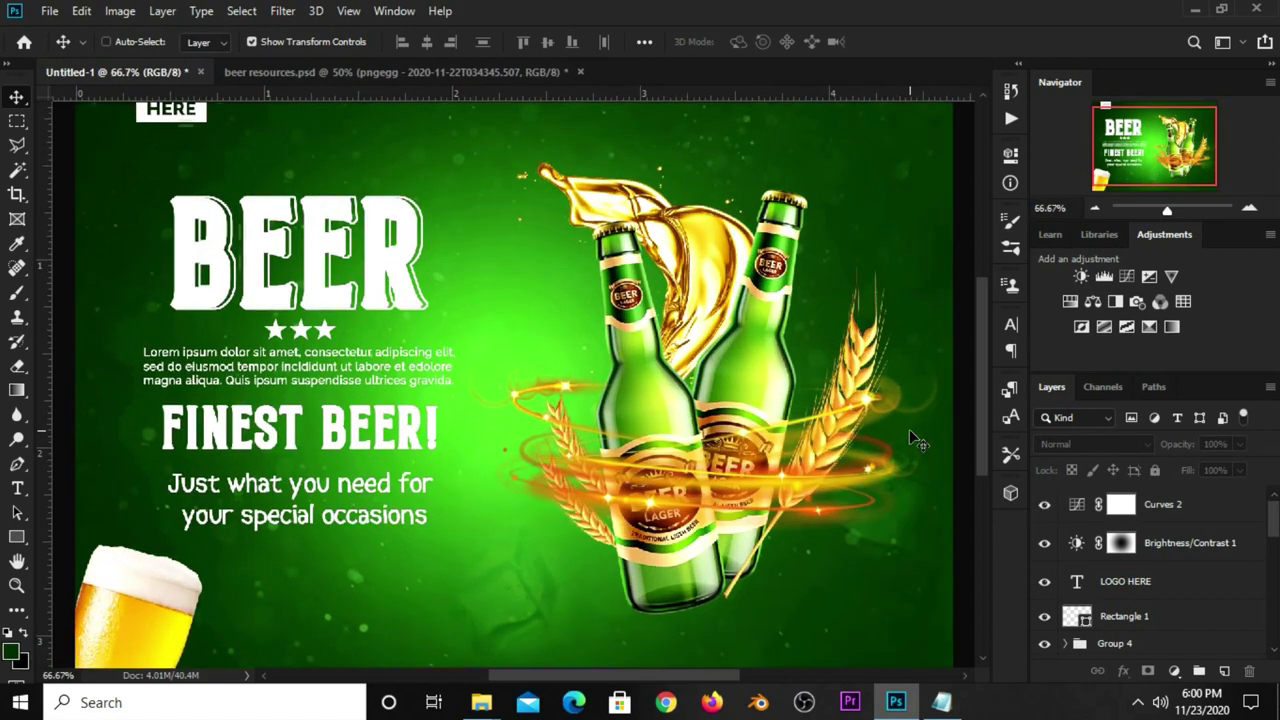
pyautogui.hotkey('ctrl', '-')
pyautogui.hotkey('ctrl', '-')
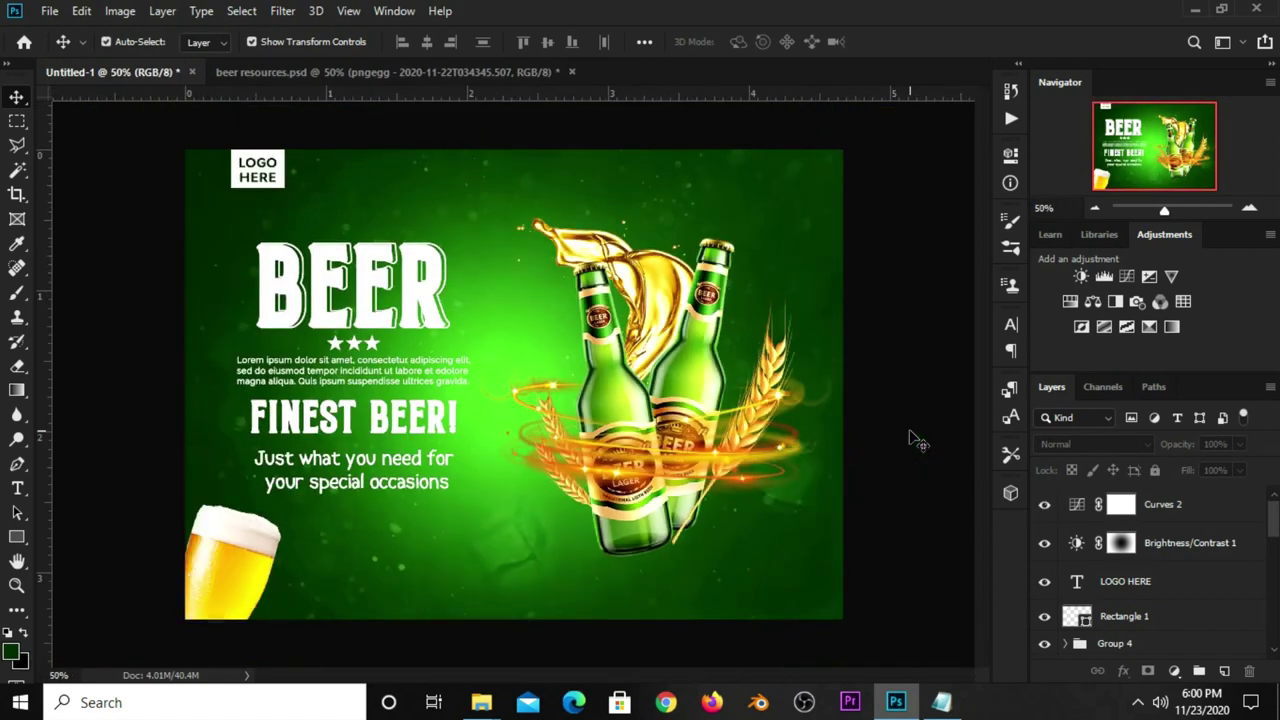